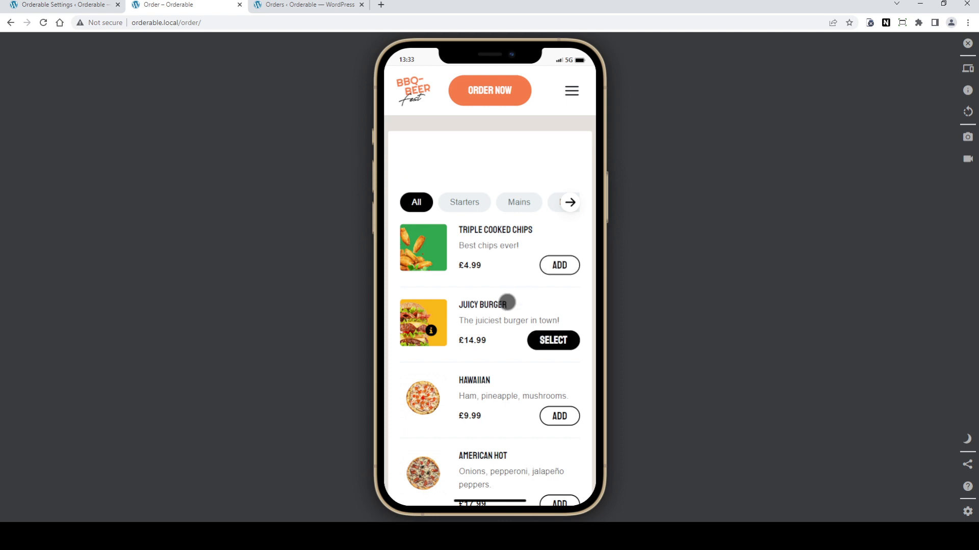
# Step: Filter the menu to the Mains category's Burger section
pyautogui.scroll(-3, 507, 303)
pyautogui.scroll(1, 507, 303)
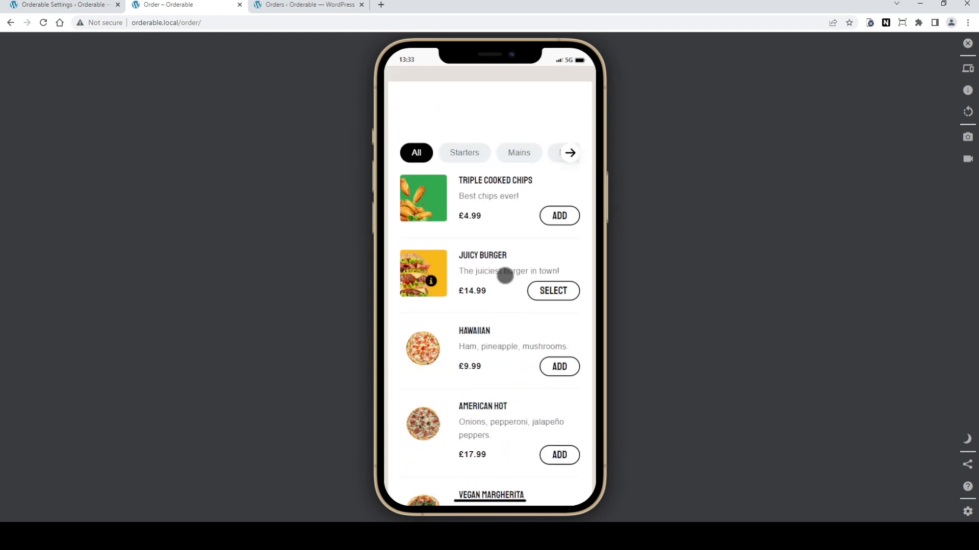
pyautogui.click(465, 150)
pyautogui.click(492, 202)
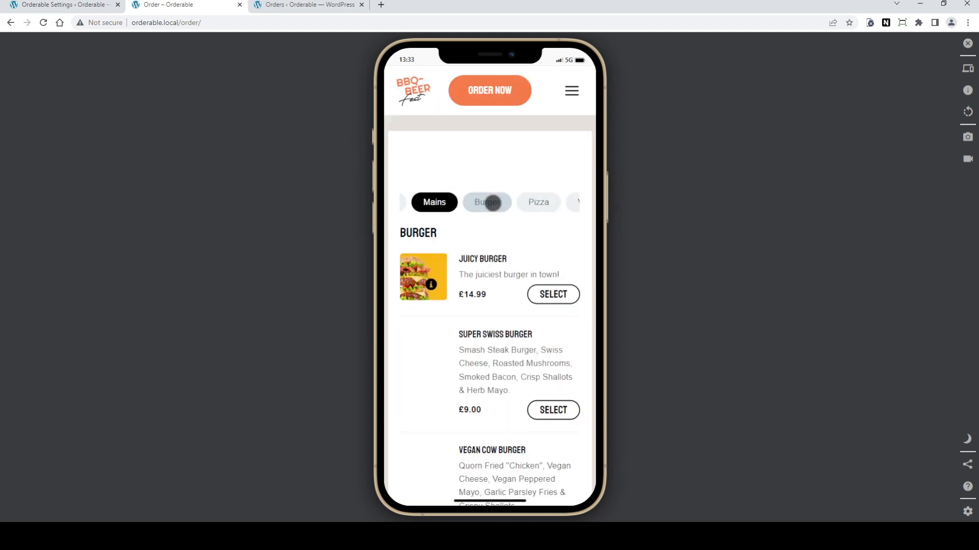
# Step: Open the Juicy Burger's details and expand its nutritional information and allergens sections
pyautogui.scroll(-1, 502, 248)
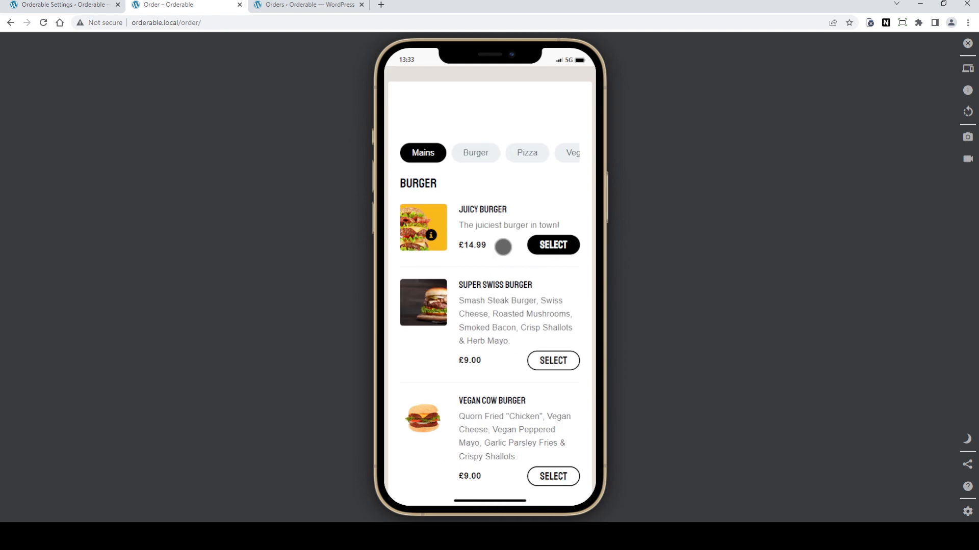
pyautogui.click(431, 235)
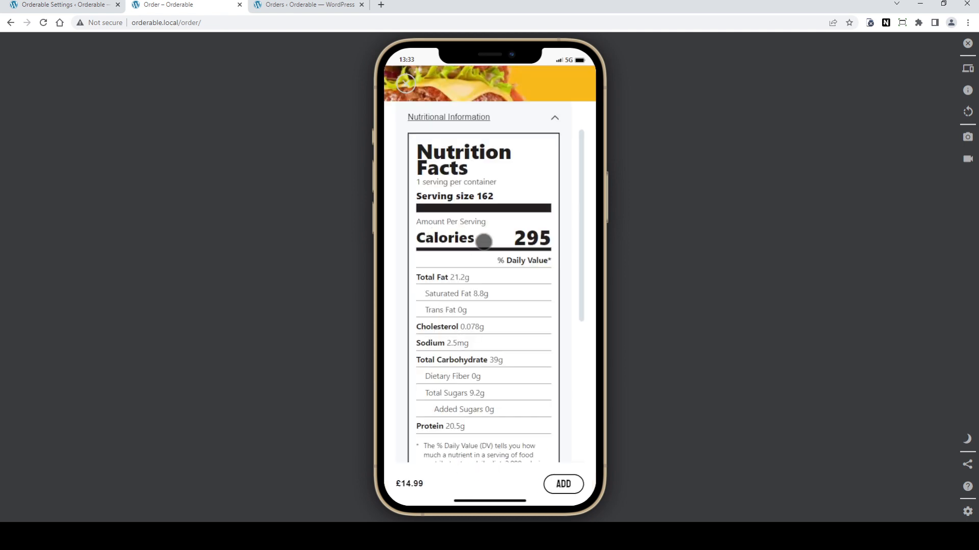
pyautogui.scroll(-5, 483, 240)
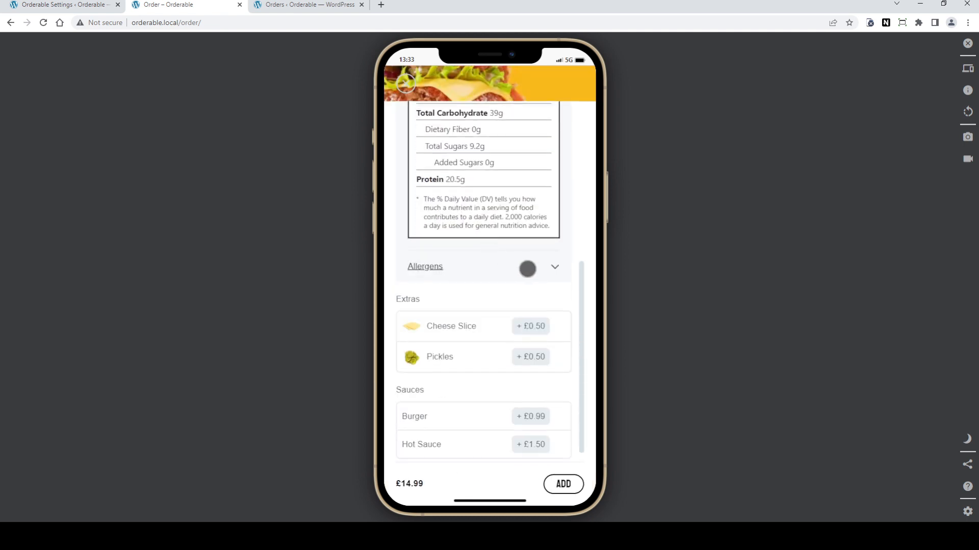
pyautogui.click(524, 269)
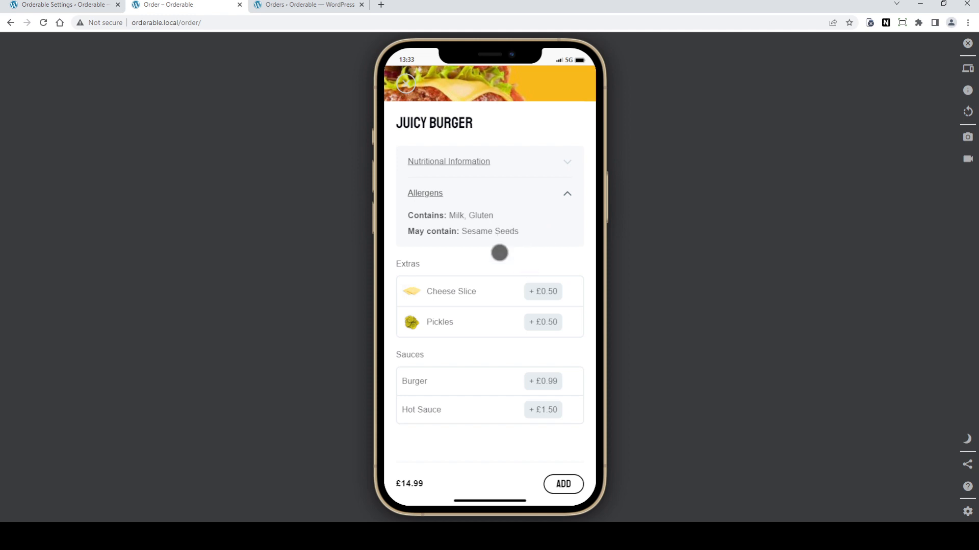
# Step: Add the Juicy Burger with Cheese Slice, Pickles and Hot Sauce, plus suggested Berry Cheesecake and Triple Cooked Chips
pyautogui.click(473, 295)
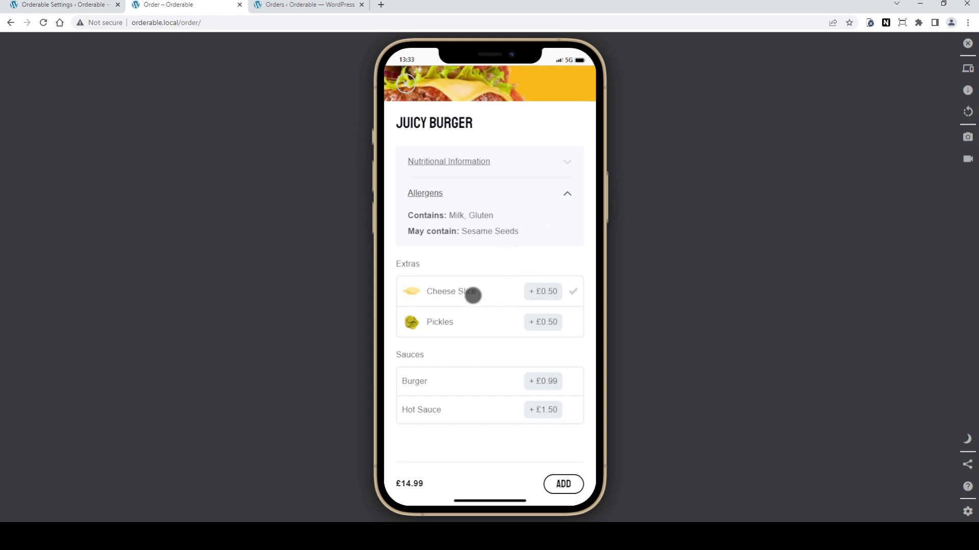
pyautogui.click(473, 295)
pyautogui.click(474, 322)
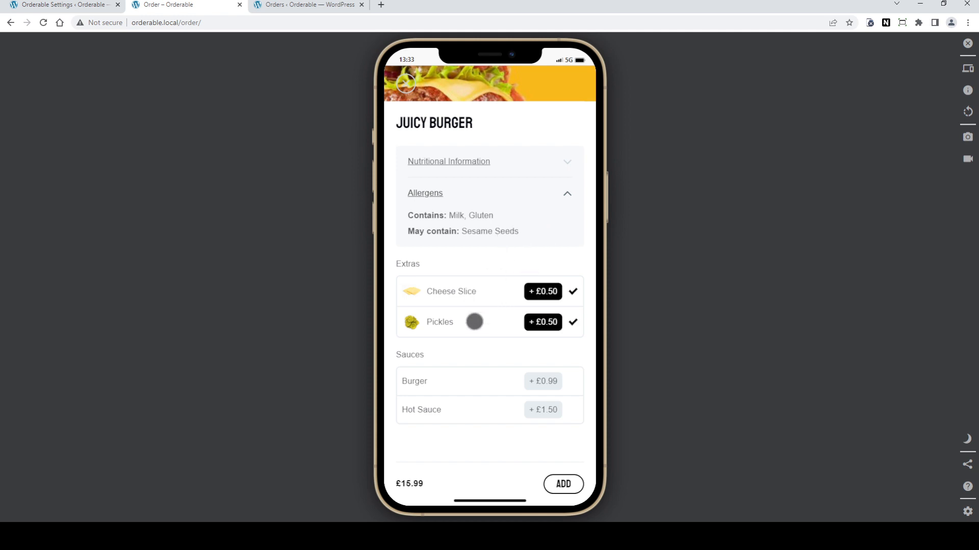
pyautogui.click(471, 411)
pyautogui.click(562, 484)
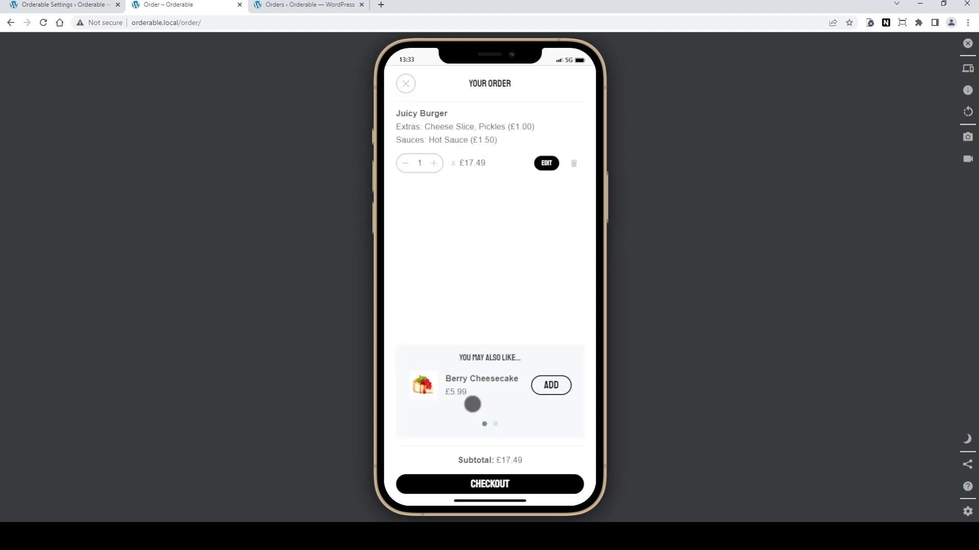
pyautogui.click(551, 388)
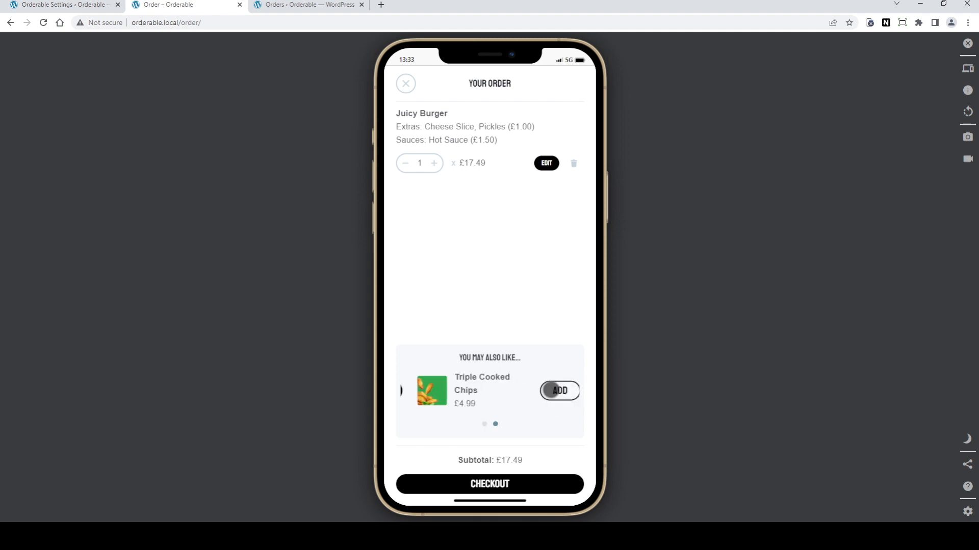
pyautogui.click(551, 404)
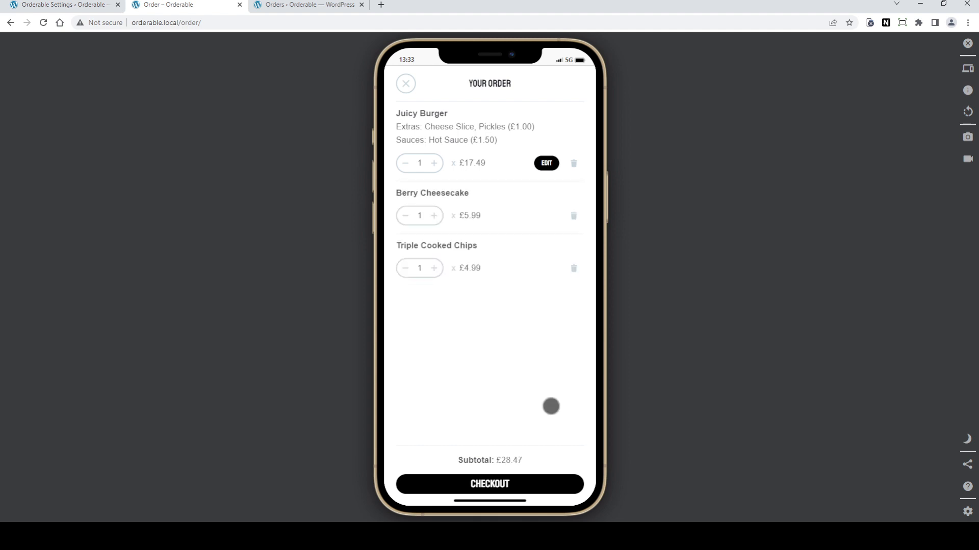
# Step: Proceed to checkout and expand and collapse the order summary
pyautogui.click(499, 484)
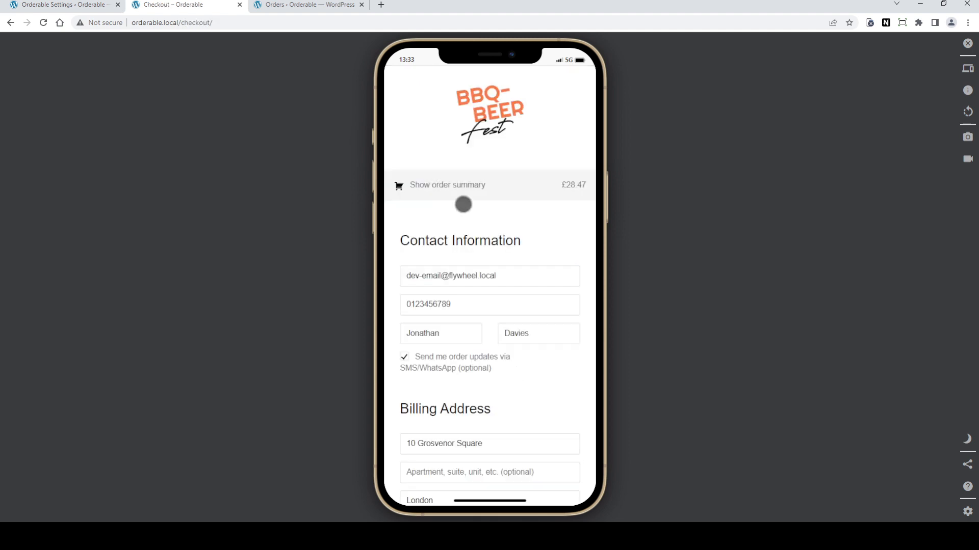
pyautogui.click(452, 184)
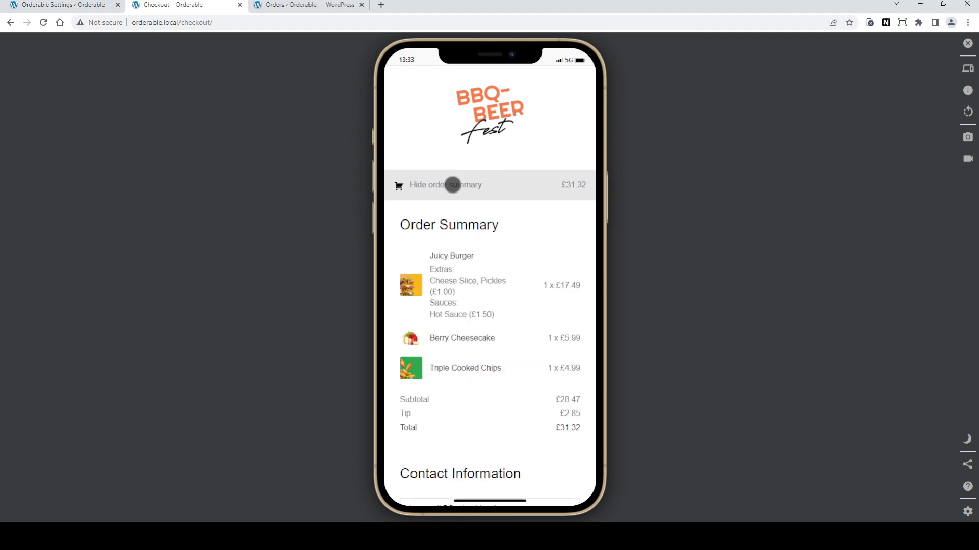
pyautogui.click(452, 184)
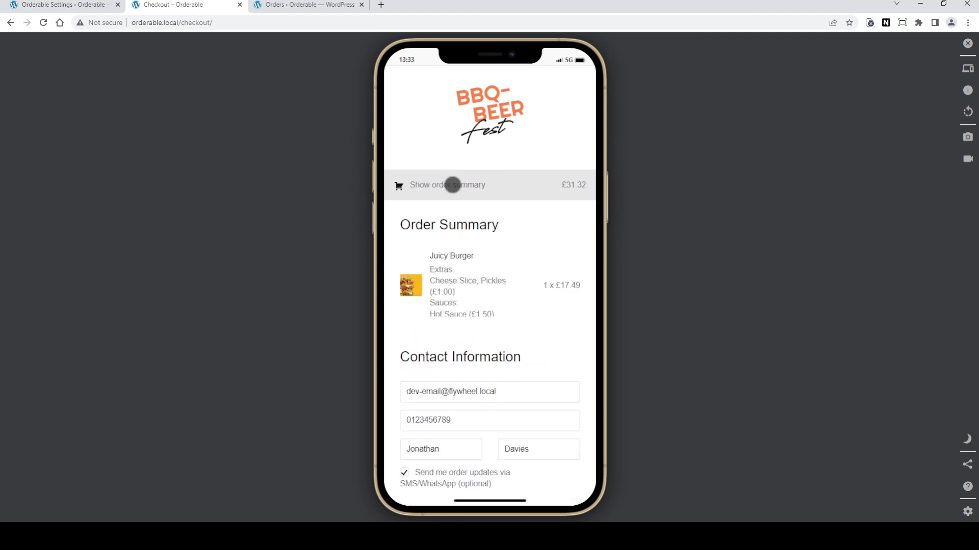
# Step: Choose Local pickup as the shipping method
pyautogui.scroll(-8, 496, 231)
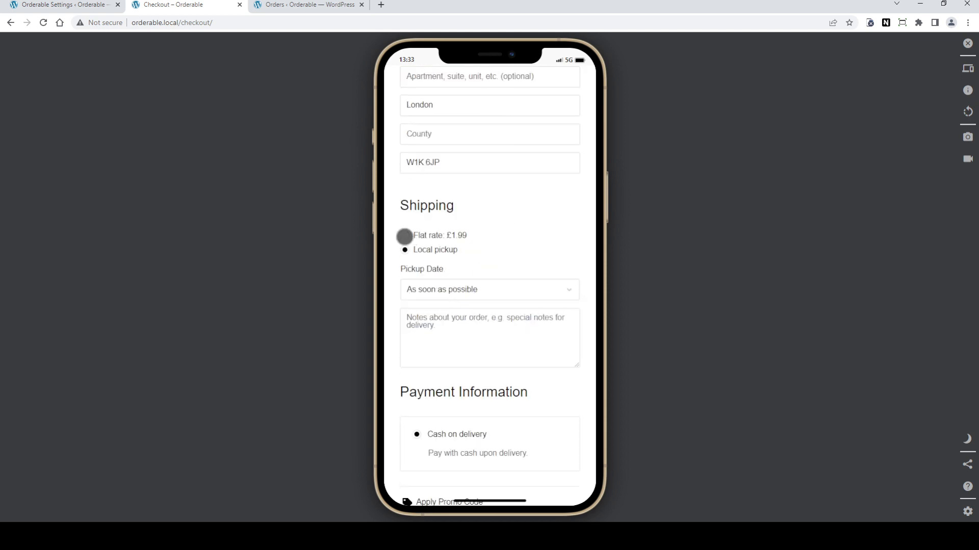
pyautogui.click(404, 236)
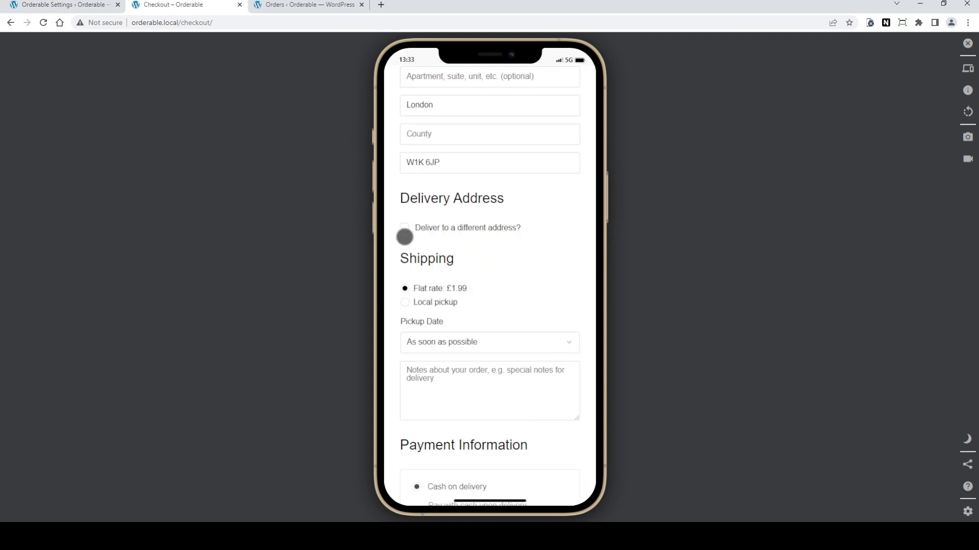
pyautogui.click(404, 303)
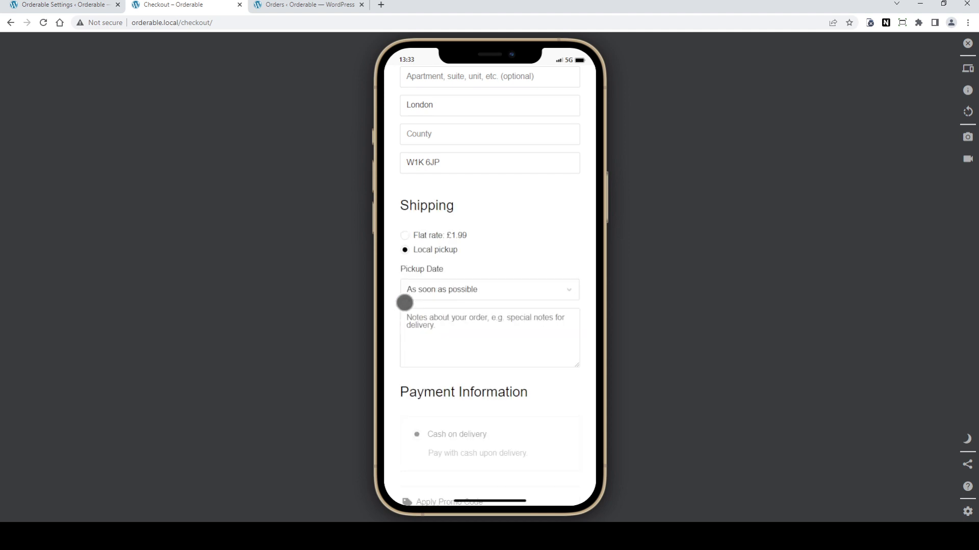
# Step: Set the pickup date to 03/08/2022 and the pickup time to 1:30 PM
pyautogui.scroll(-1, 521, 228)
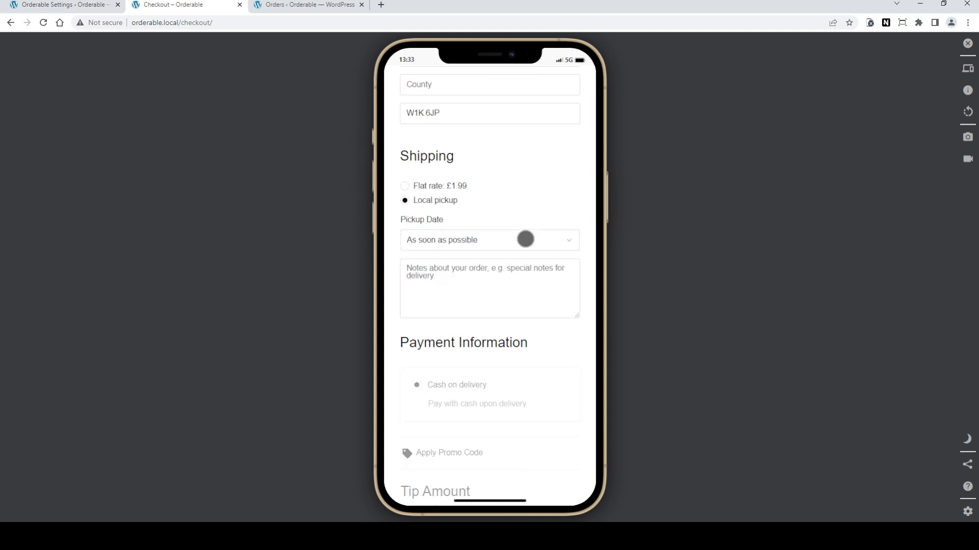
pyautogui.click(506, 241)
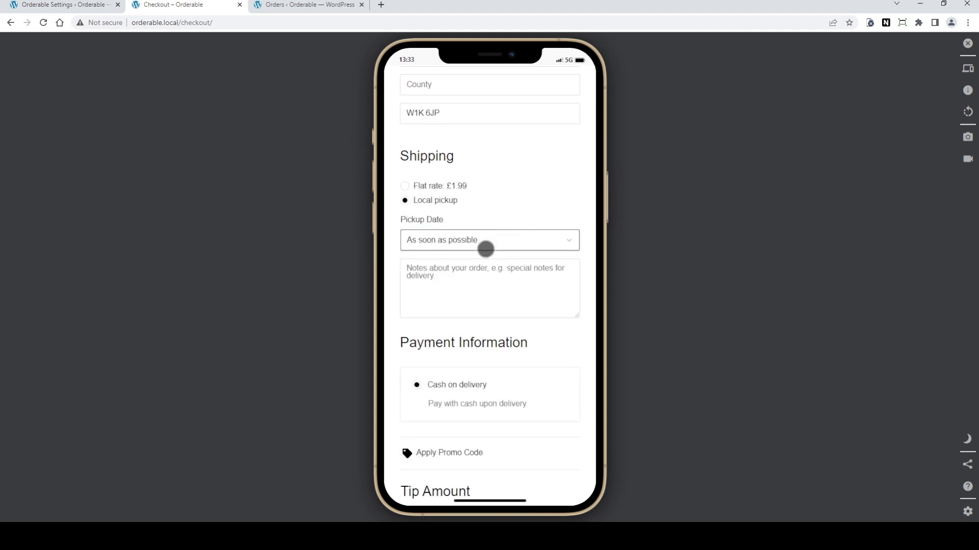
pyautogui.click(460, 280)
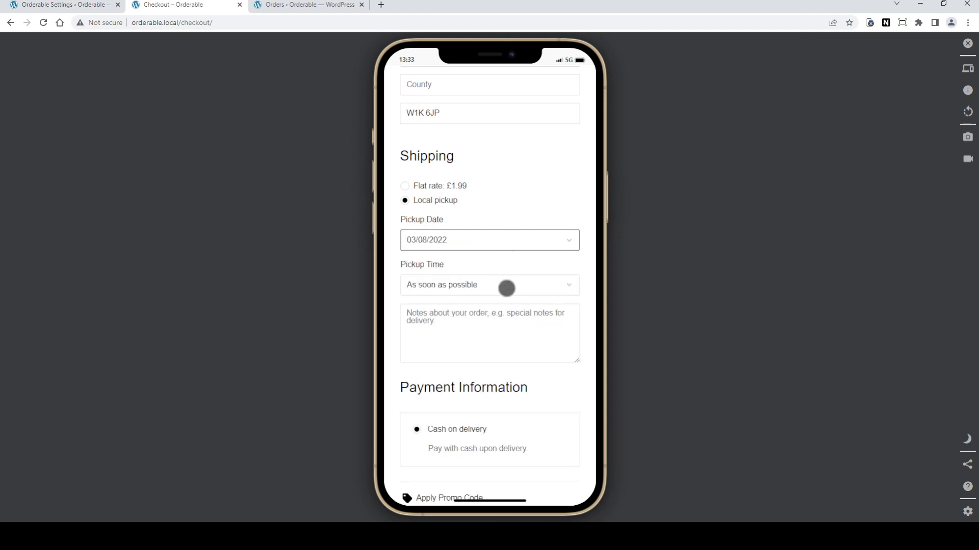
pyautogui.click(507, 285)
pyautogui.click(530, 205)
# Step: Place the order and review the order confirmation details
pyautogui.scroll(-3, 531, 206)
pyautogui.scroll(-2, 532, 206)
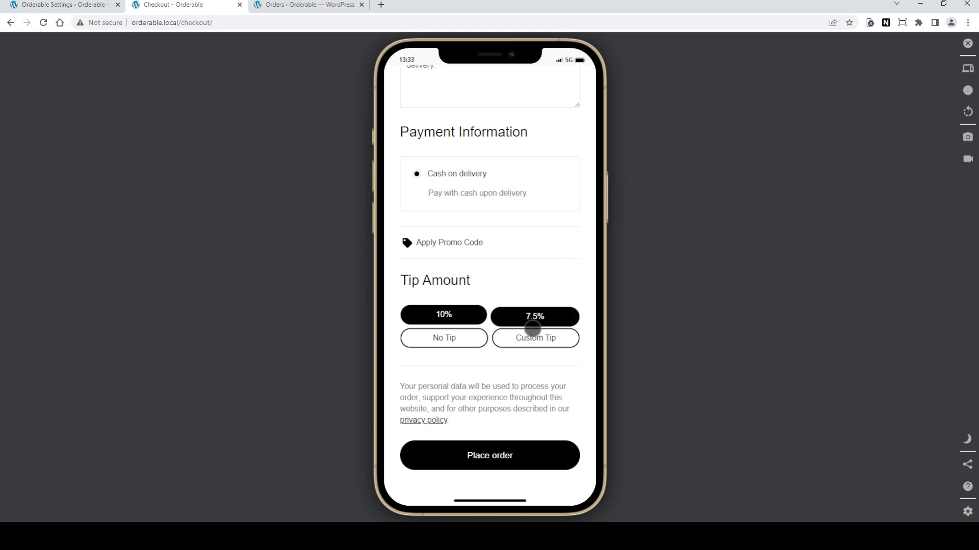
pyautogui.click(500, 456)
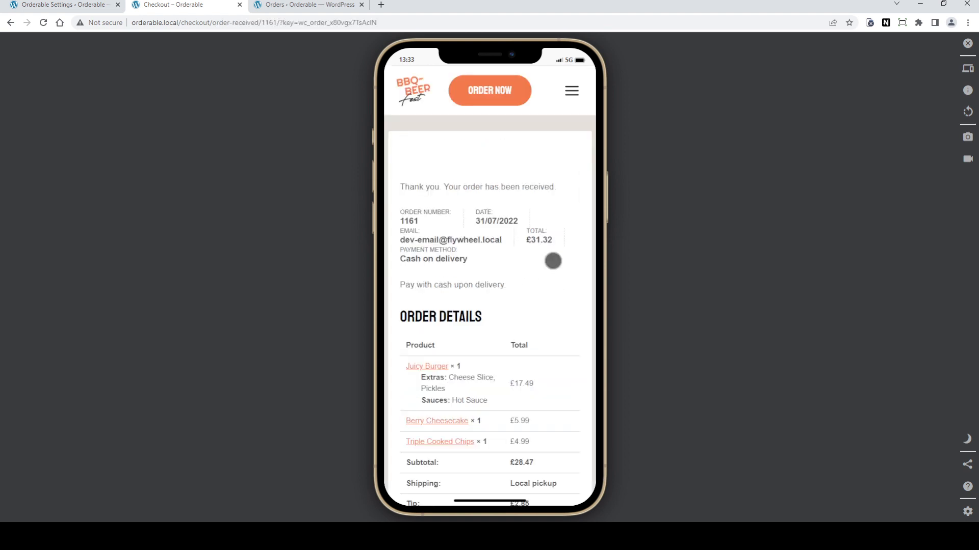
pyautogui.scroll(-5, 553, 261)
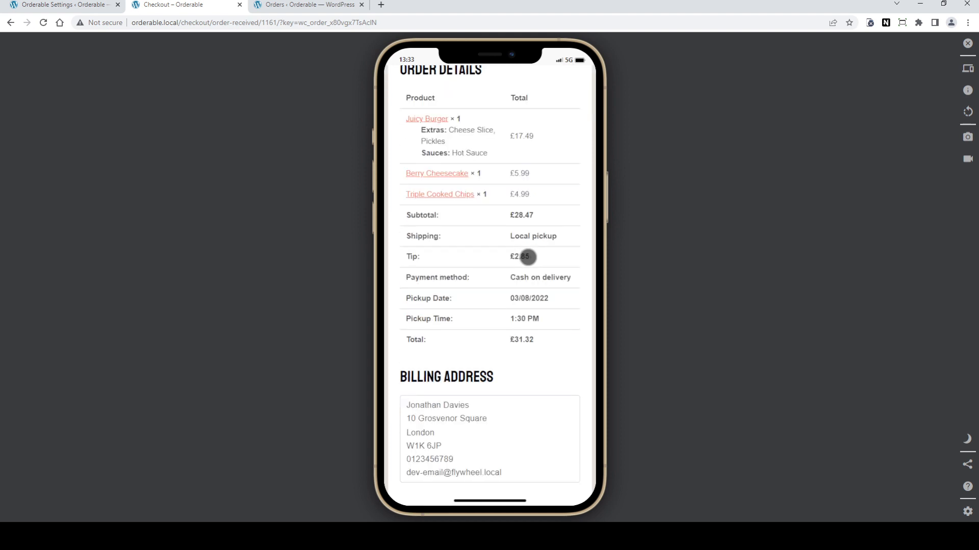
pyautogui.scroll(-3, 528, 258)
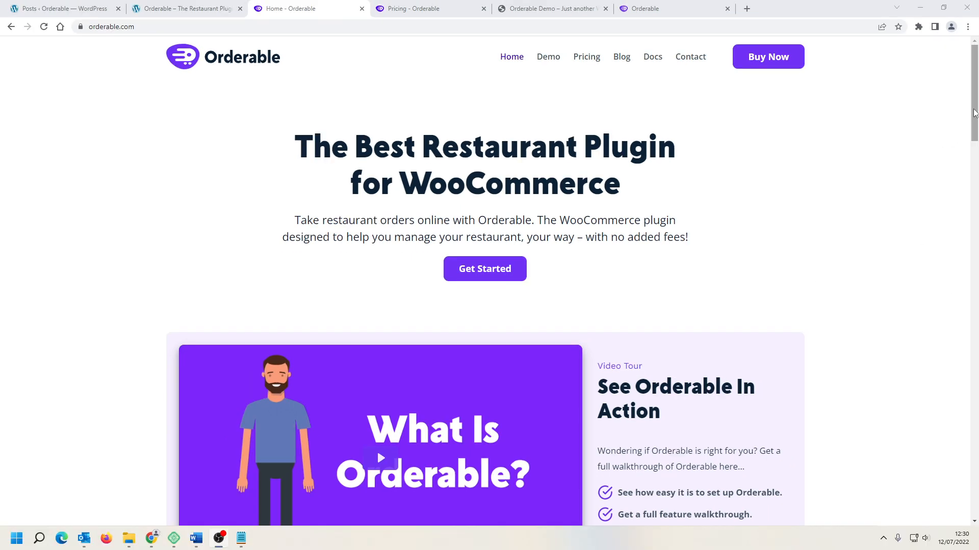
# Step: Browse the features section of the Orderable homepage
pyautogui.moveTo(973, 112); pyautogui.dragTo(973, 238)
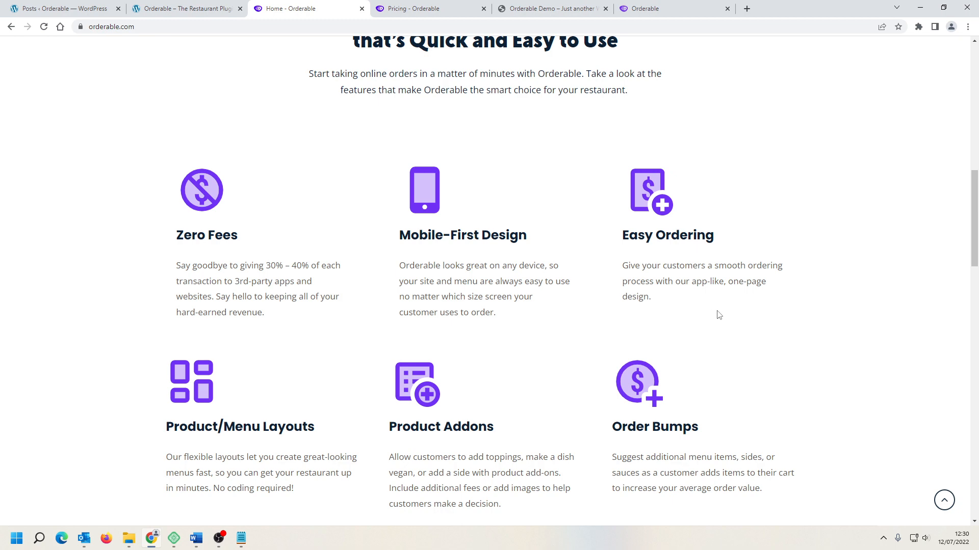
pyautogui.scroll(-3, 718, 315)
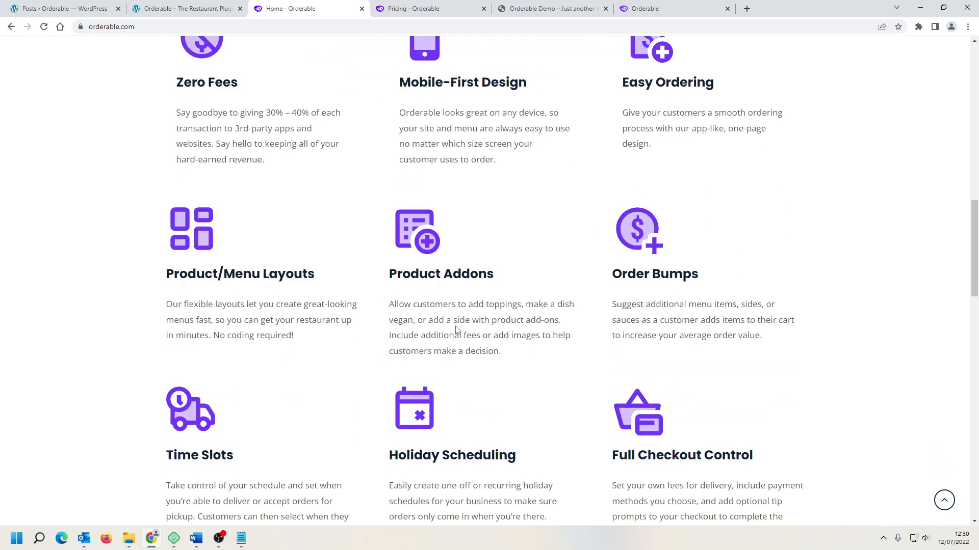
pyautogui.click(297, 332)
pyautogui.moveTo(393, 275); pyautogui.dragTo(465, 281)
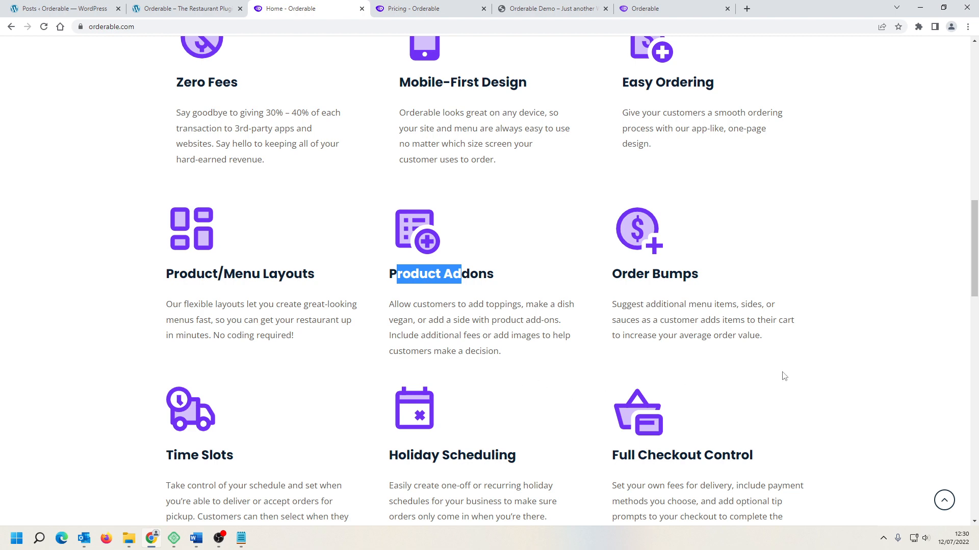
pyautogui.scroll(-2, 794, 376)
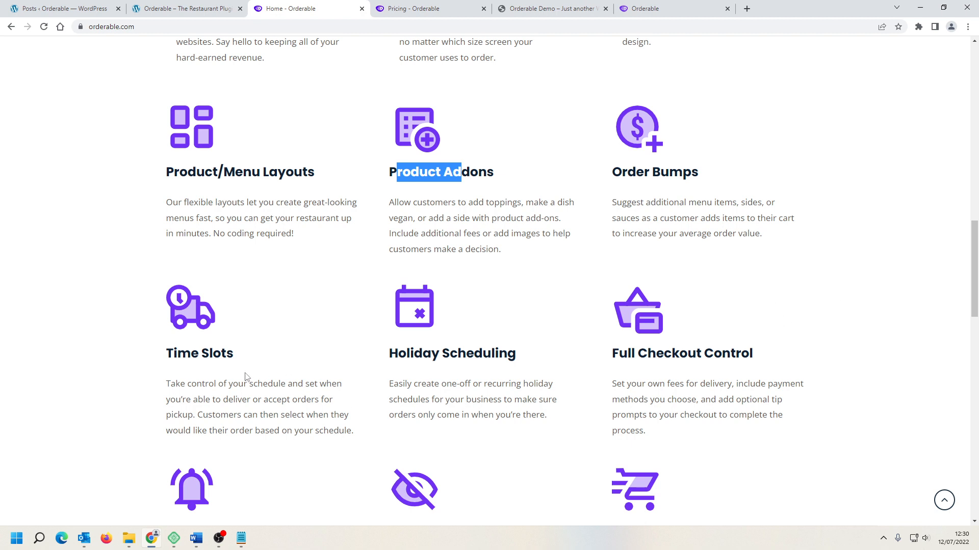
pyautogui.click(293, 364)
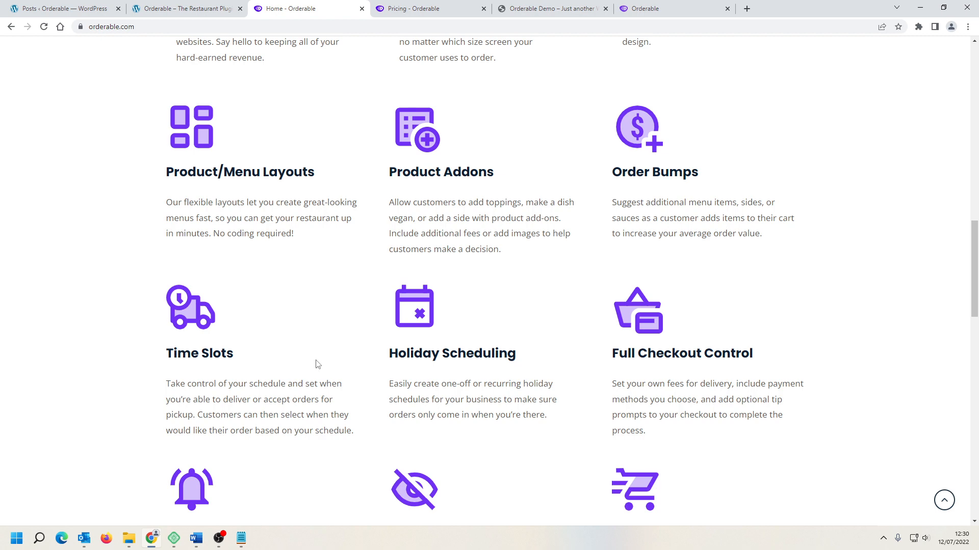
pyautogui.scroll(-6, 277, 277)
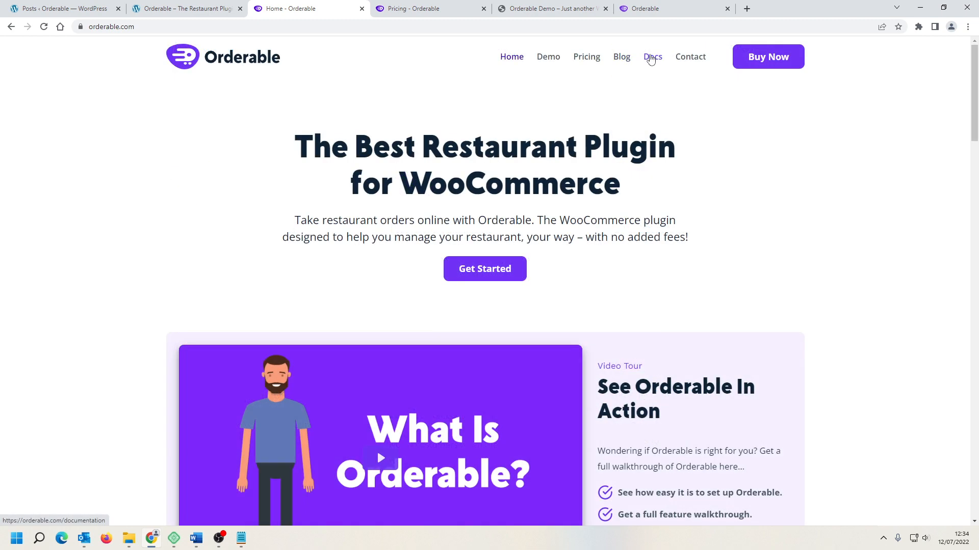
# Step: Open the Docs page and scroll through the documentation articles
pyautogui.click(651, 58)
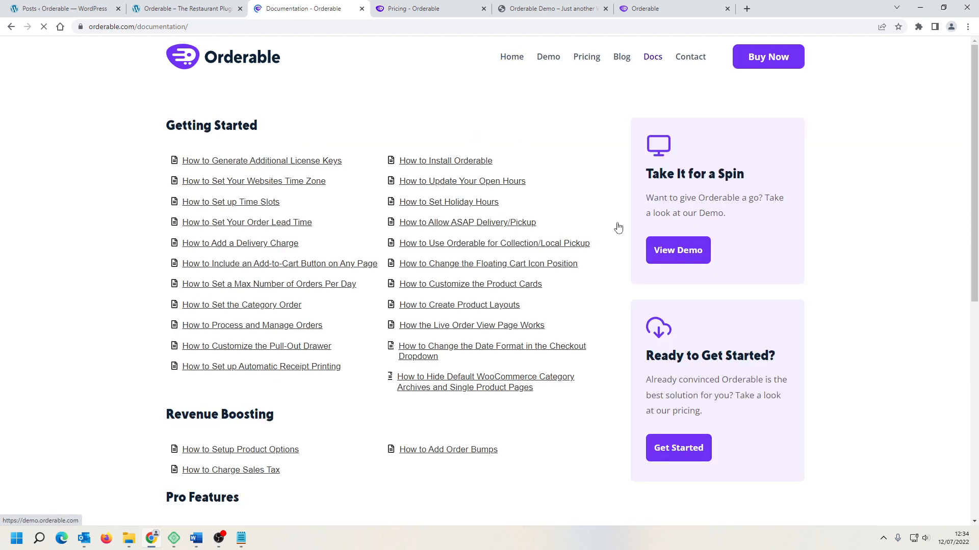
pyautogui.scroll(-5, 618, 228)
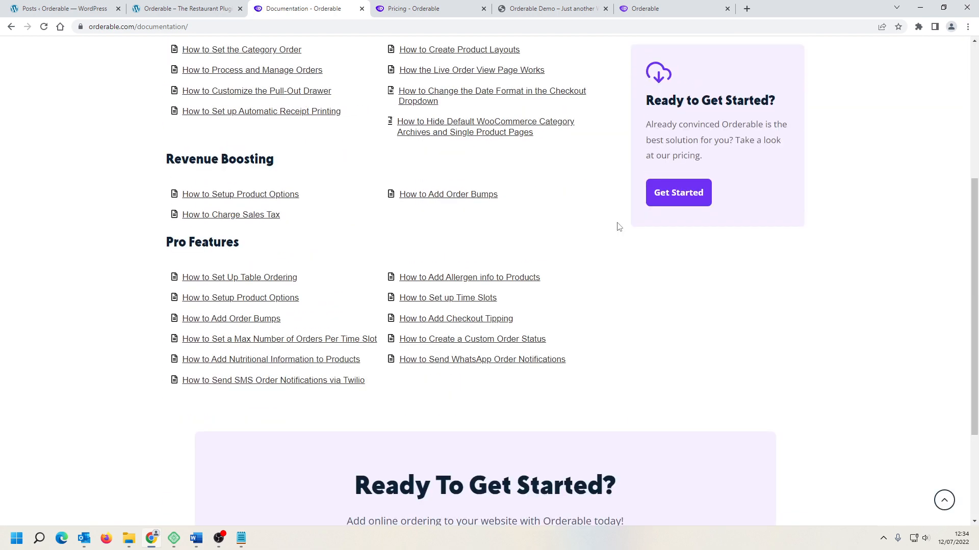
pyautogui.scroll(-3, 618, 228)
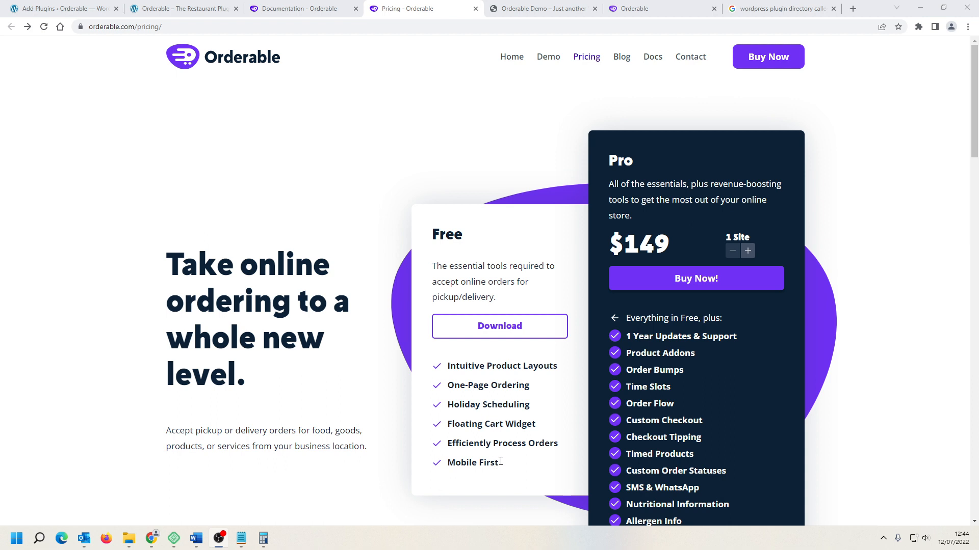
# Step: Open the Download link of the Free plan on the pricing page
pyautogui.scroll(-1, 723, 371)
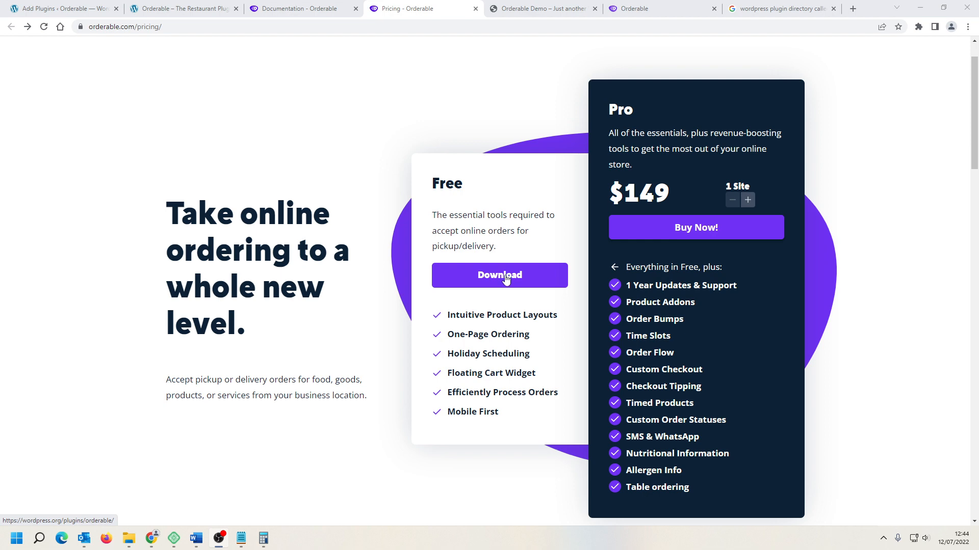
pyautogui.click(504, 275)
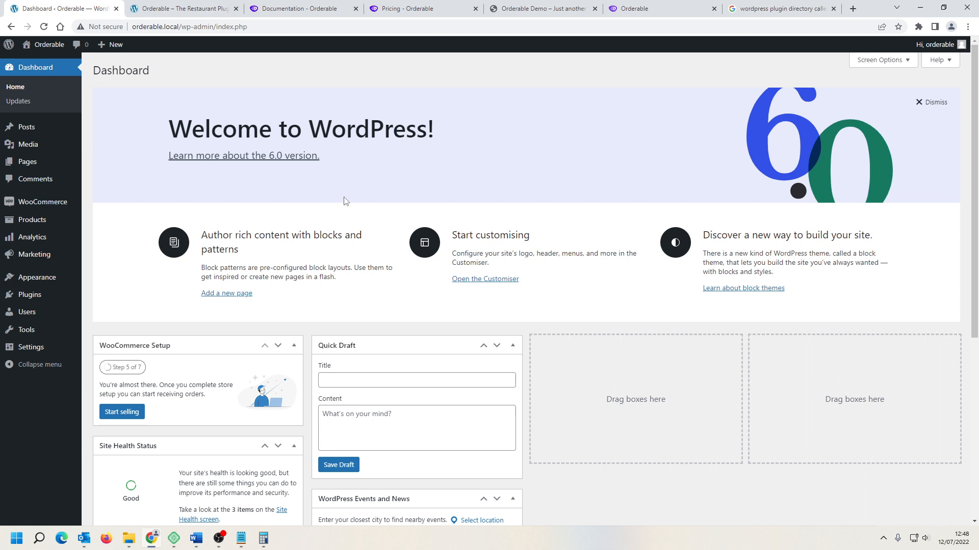
# Step: Open the list of installed plugins in the WordPress admin
pyautogui.moveTo(51, 294)
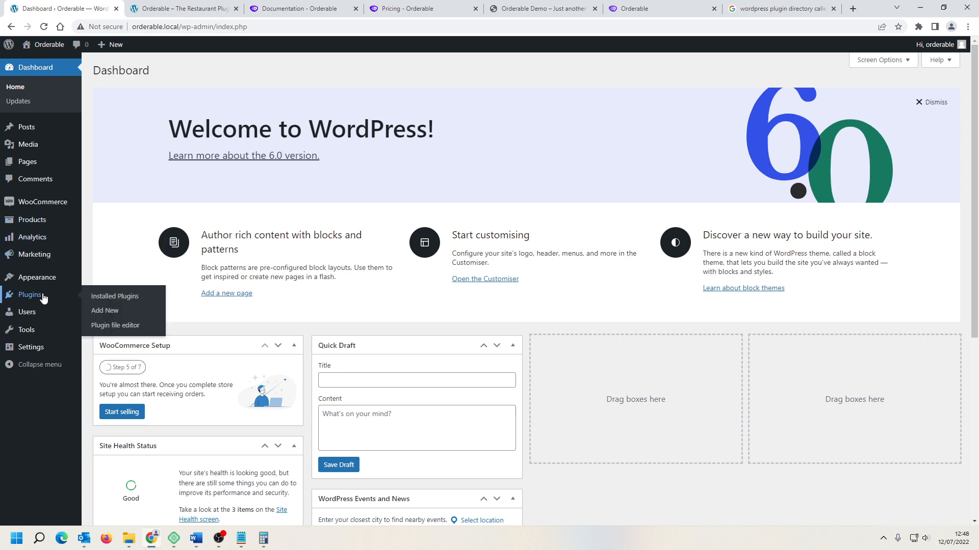
pyautogui.click(113, 296)
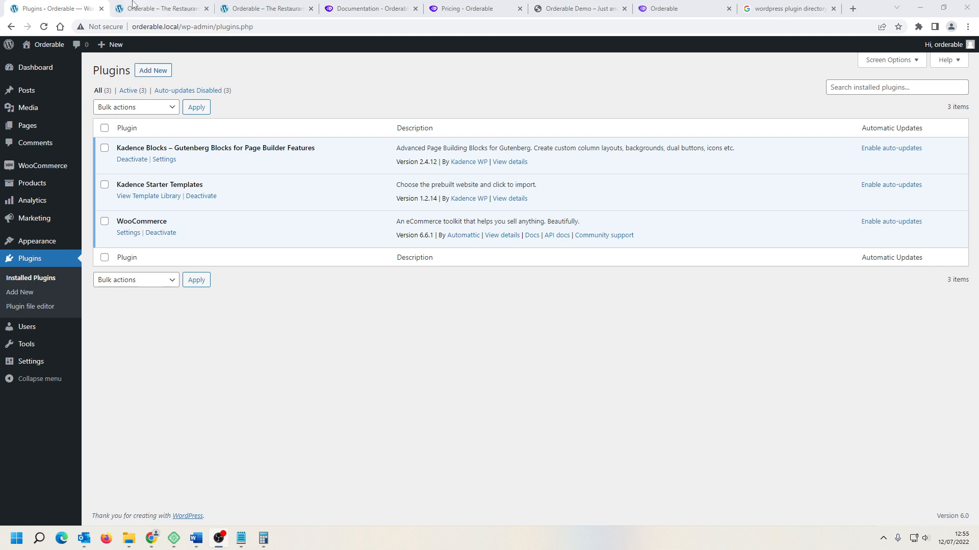
# Step: View the restaurant storefront in its tab and return to the plugins list
pyautogui.click(157, 10)
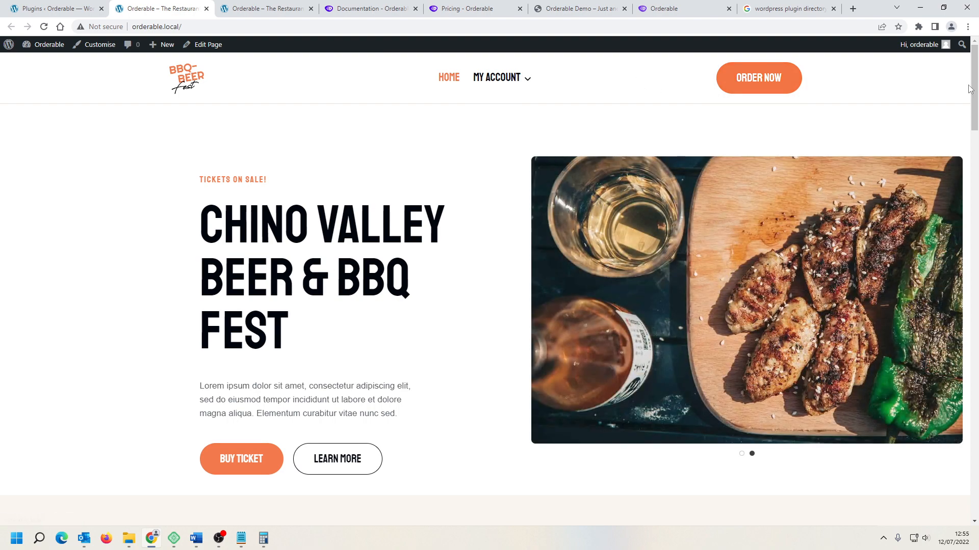
pyautogui.scroll(-1, 975, 86)
pyautogui.moveTo(975, 86); pyautogui.dragTo(976, 216)
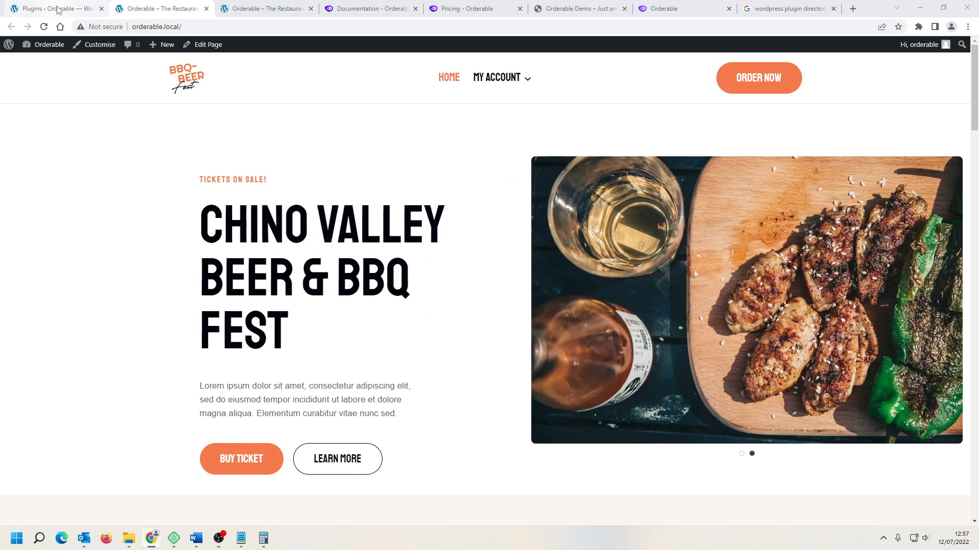
pyautogui.click(58, 10)
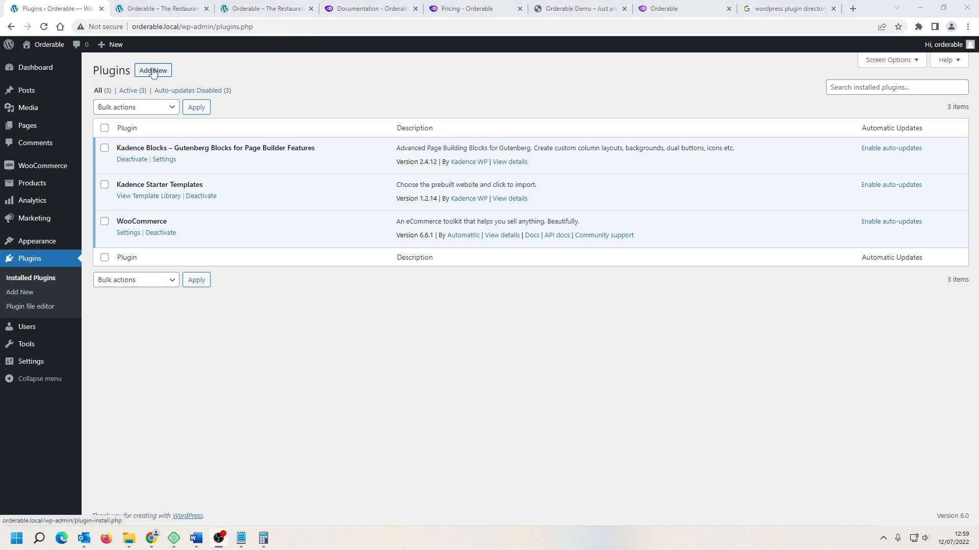
# Step: Search for orderable in the plugin directory, then install and activate the Online Ordering System by Orderable plugin
pyautogui.click(153, 70)
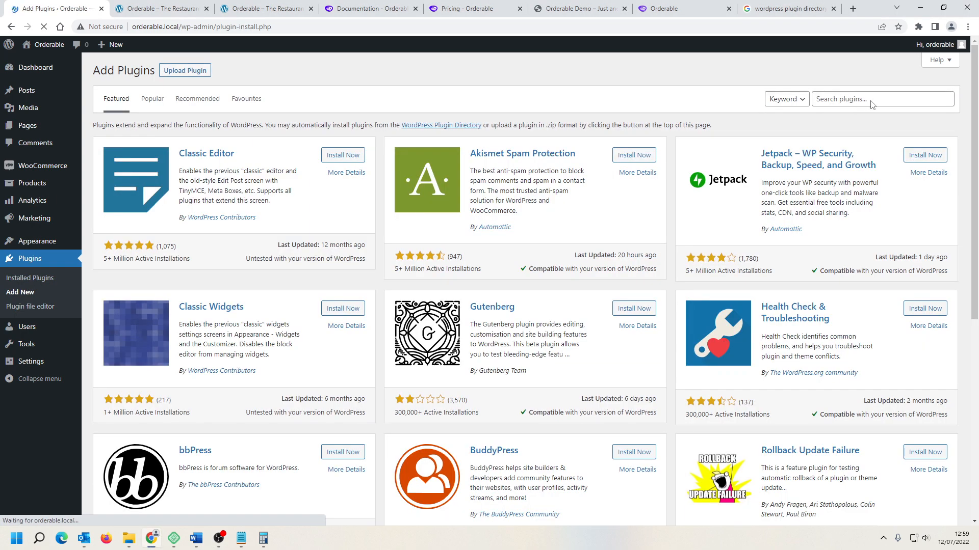
pyautogui.click(877, 100)
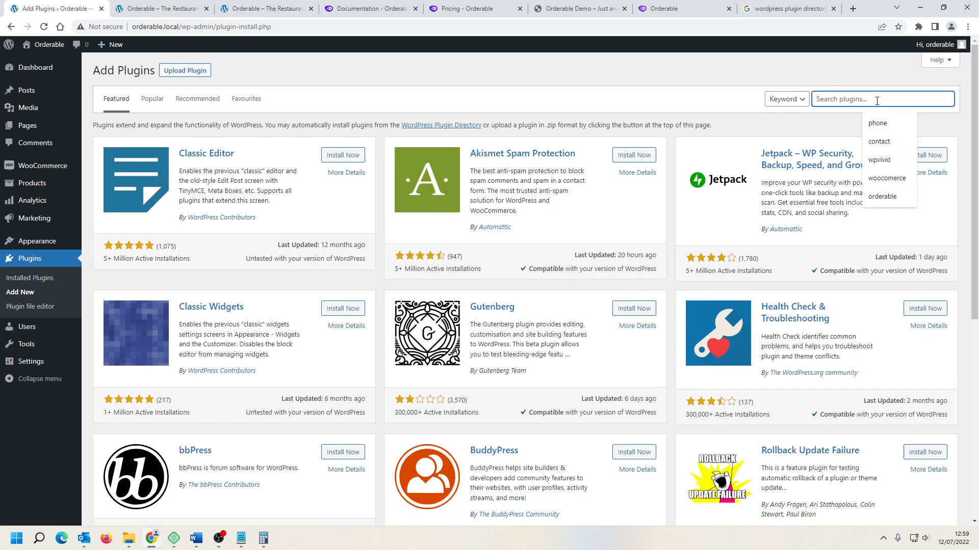
pyautogui.write('orde')
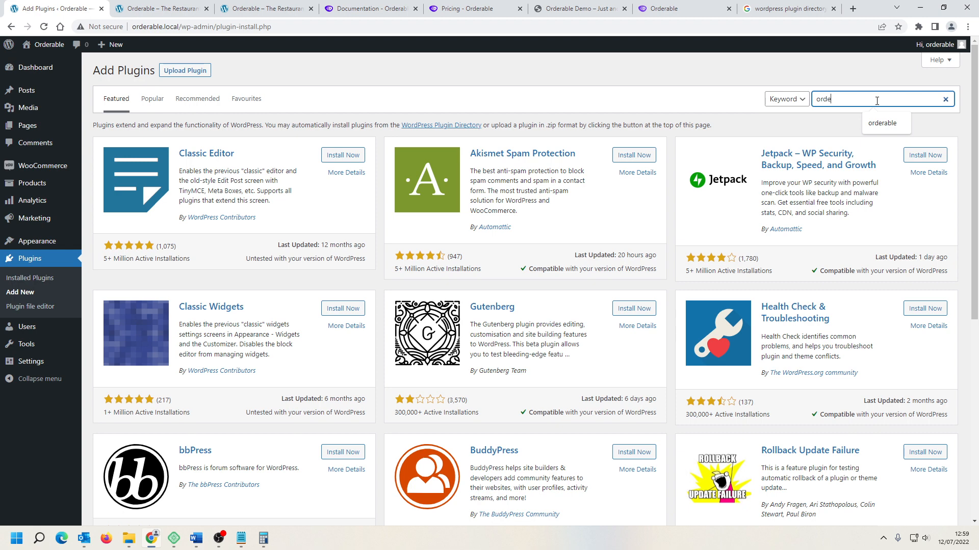
pyautogui.write('rable')
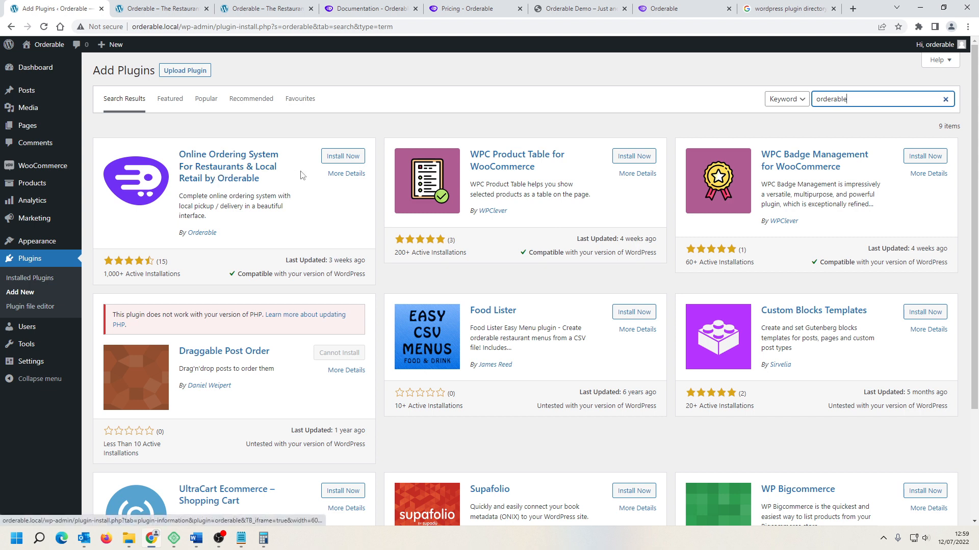
pyautogui.click(341, 159)
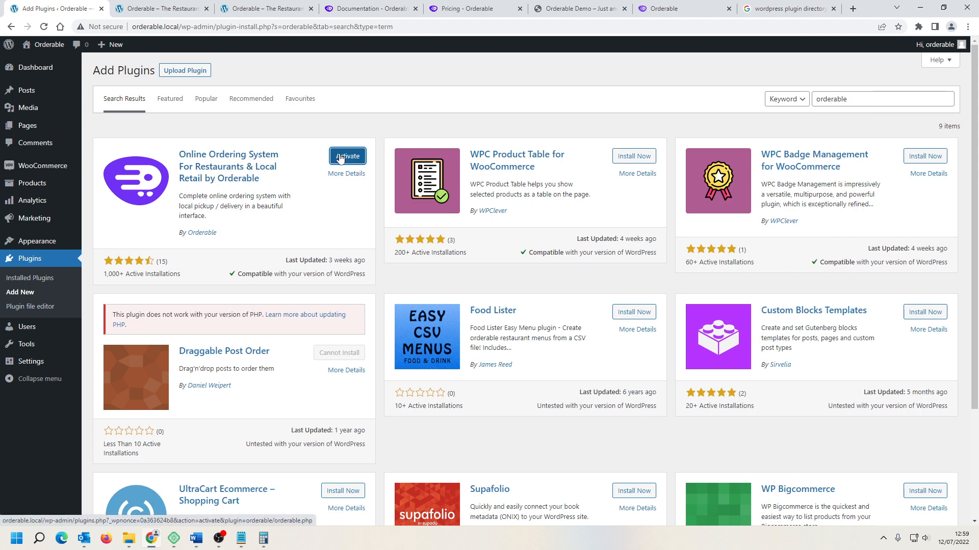
pyautogui.click(340, 158)
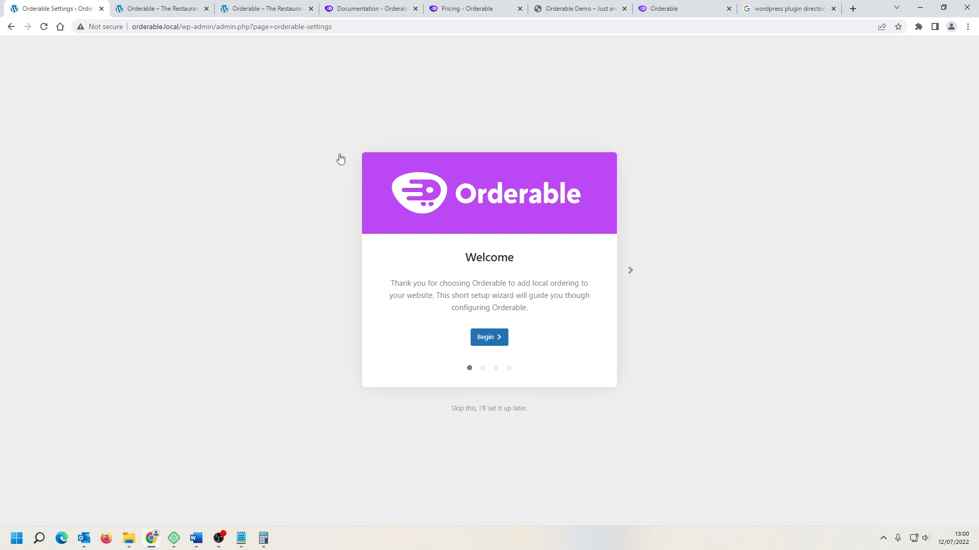
# Step: Start the Orderable setup wizard and continue past the business info page with its details unchanged
pyautogui.click(498, 338)
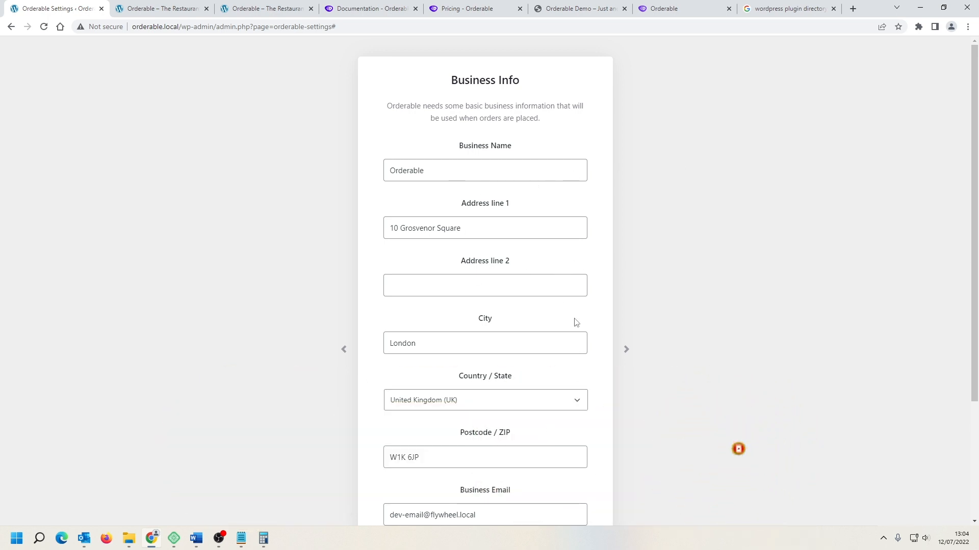
pyautogui.scroll(-3, 575, 321)
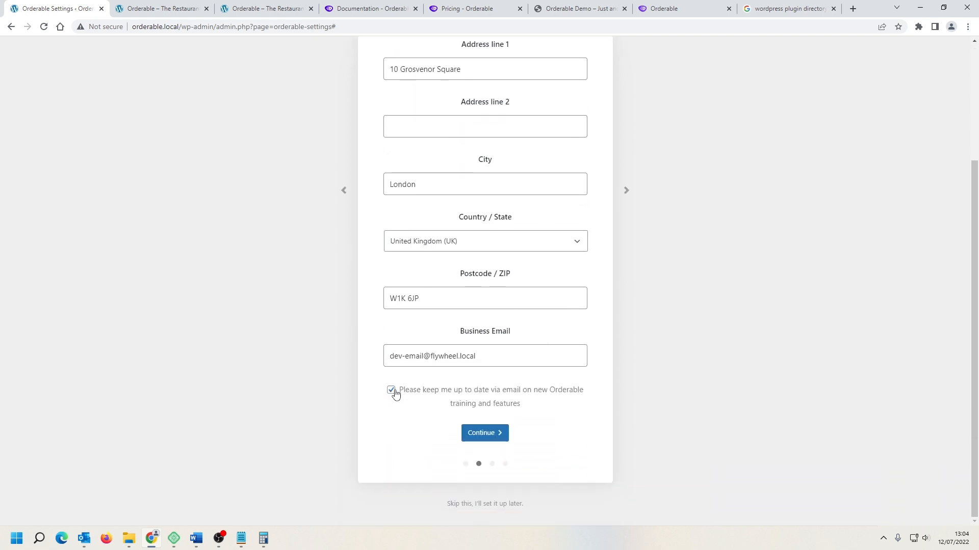
pyautogui.click(492, 435)
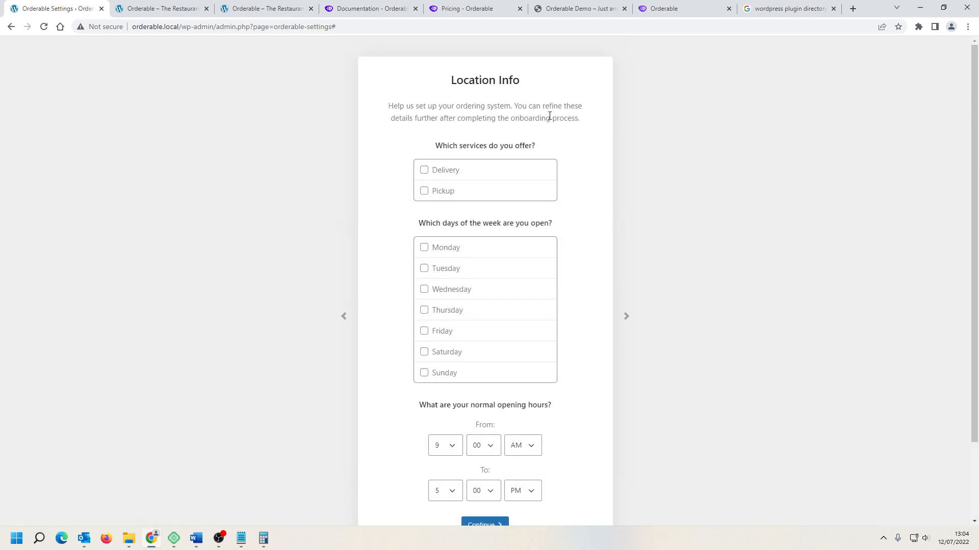
# Step: Select Delivery and Pickup as services and Wednesday through Sunday as opening days
pyautogui.click(424, 170)
pyautogui.click(424, 196)
pyautogui.click(424, 295)
pyautogui.click(424, 313)
pyautogui.click(424, 334)
pyautogui.click(425, 354)
pyautogui.click(425, 373)
# Step: Set normal opening hours from 12:00 PM to 9:00 PM, continue, and save to finish the wizard
pyautogui.scroll(-2, 603, 332)
pyautogui.click(454, 360)
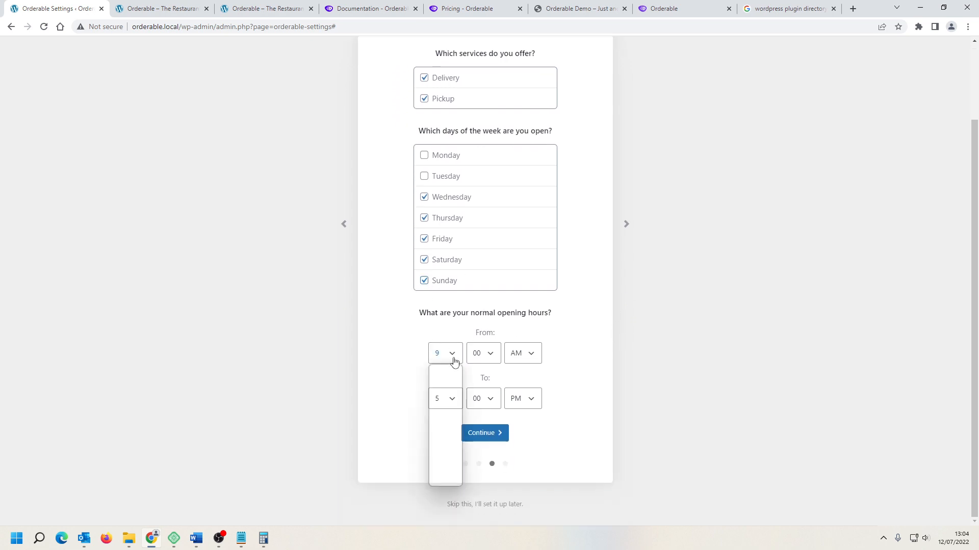
pyautogui.click(444, 479)
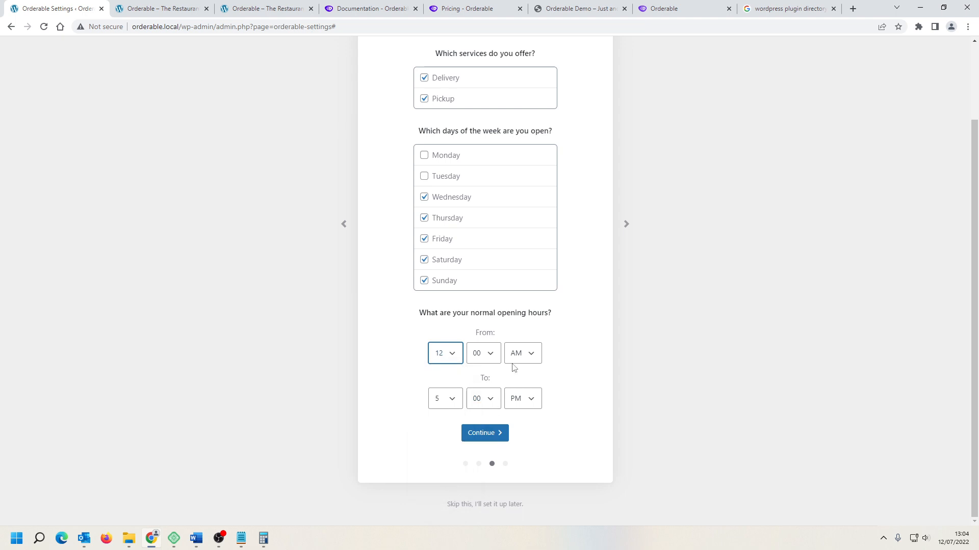
pyautogui.click(525, 356)
pyautogui.click(518, 380)
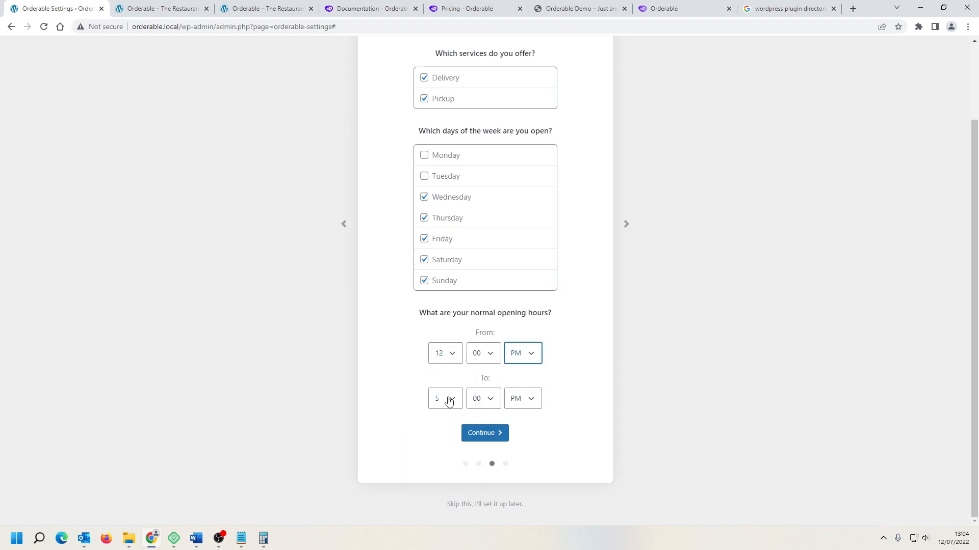
pyautogui.click(449, 402)
pyautogui.click(445, 347)
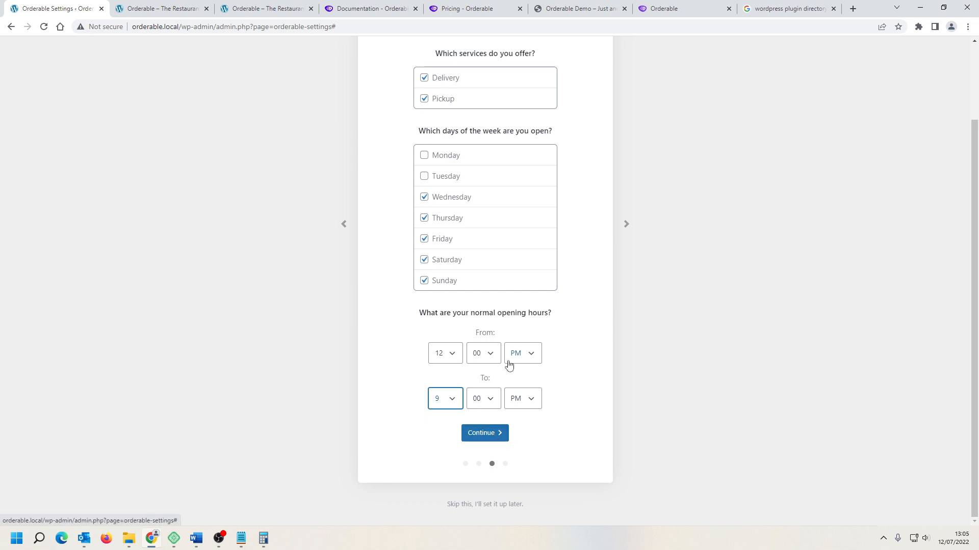
pyautogui.click(482, 436)
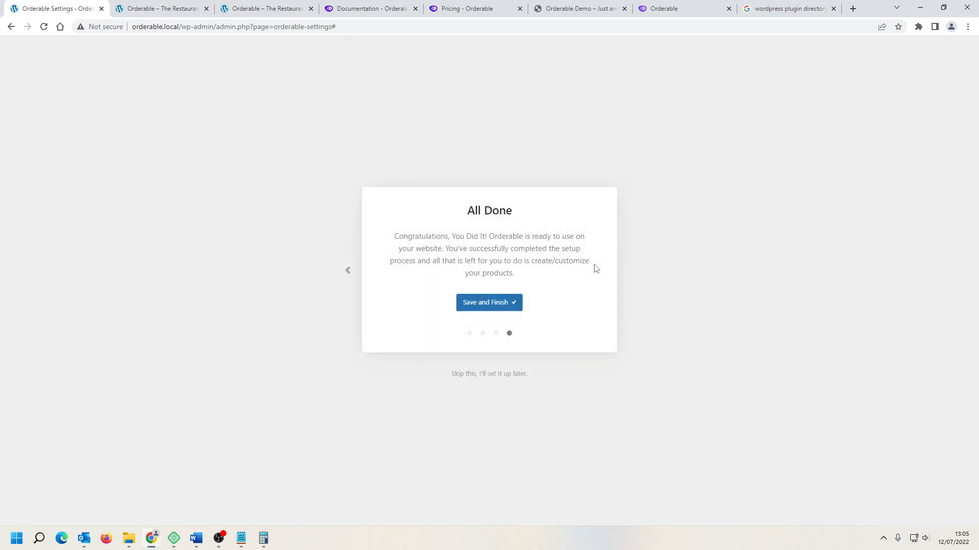
pyautogui.click(470, 303)
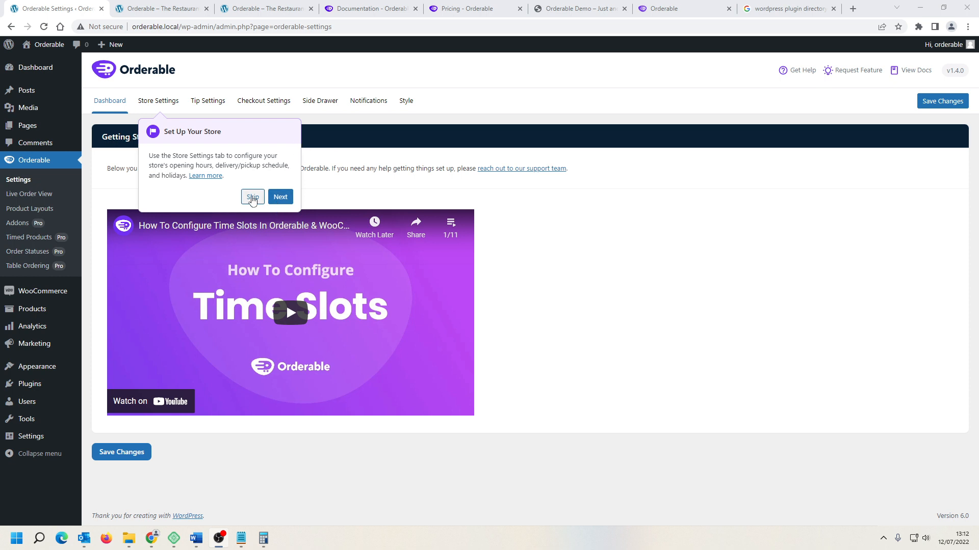
# Step: Open the Store Settings and review the open hours, timezone and services sections
pyautogui.click(166, 101)
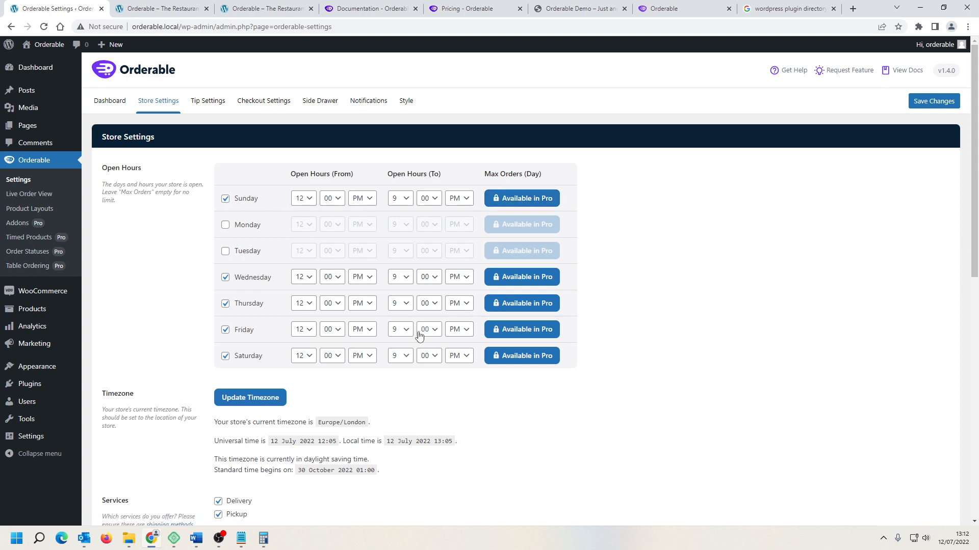
pyautogui.scroll(-2, 427, 357)
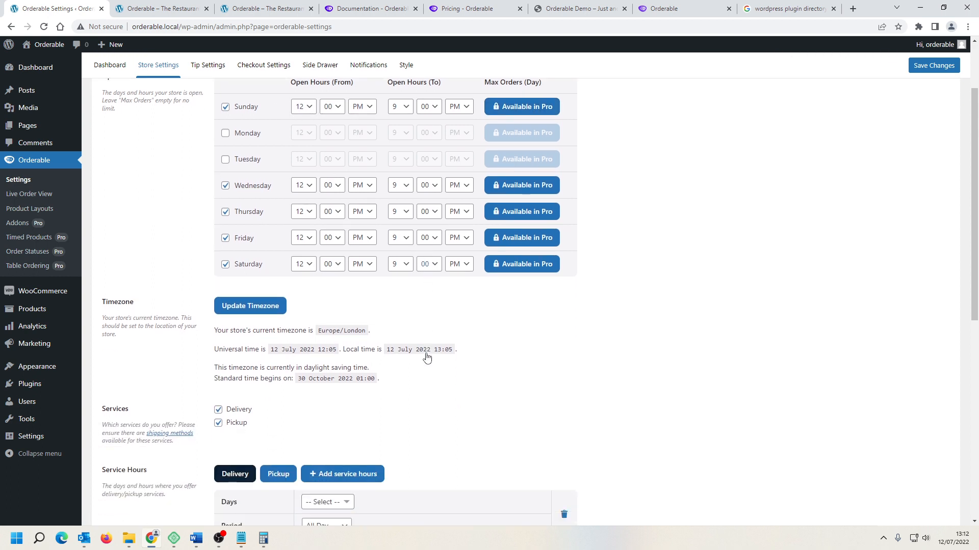
pyautogui.scroll(-2, 341, 309)
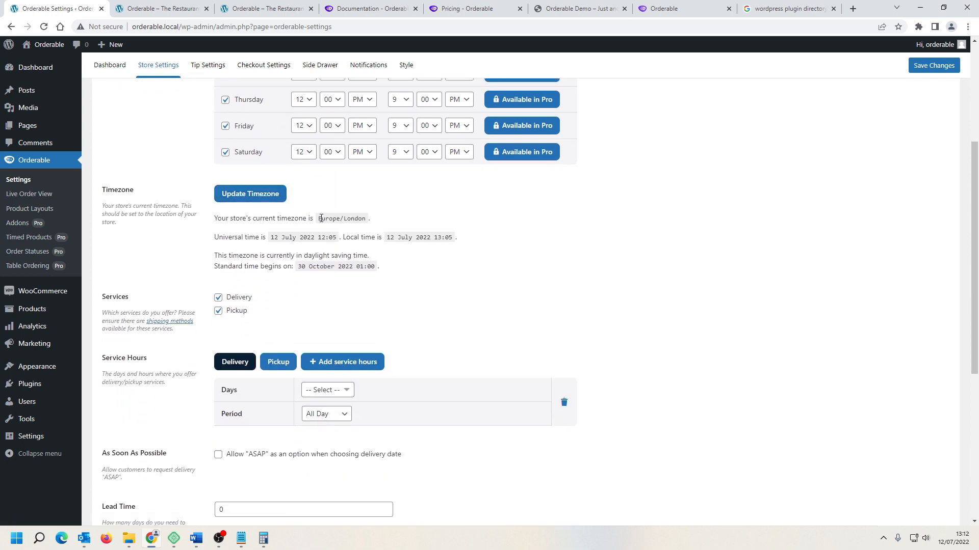
pyautogui.moveTo(318, 221); pyautogui.dragTo(371, 219)
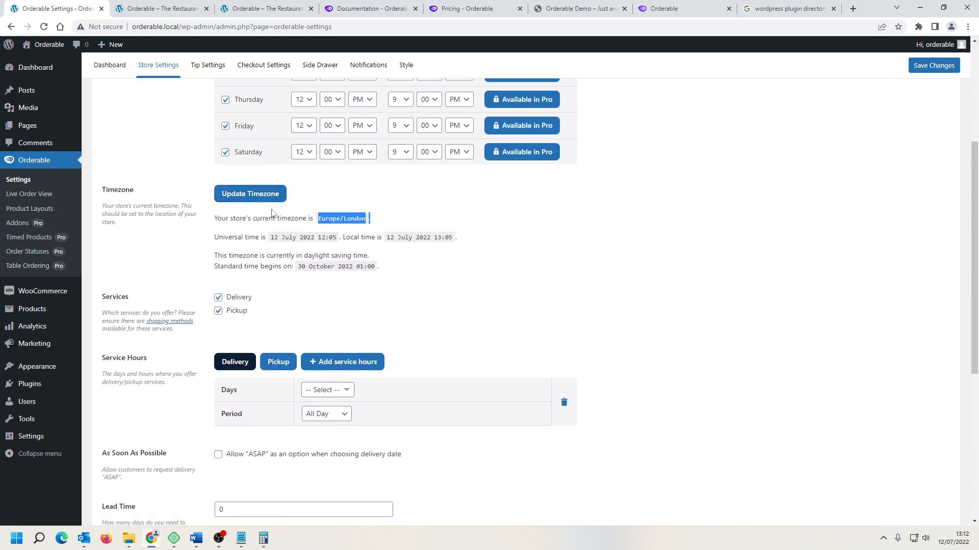
pyautogui.moveTo(303, 237); pyautogui.dragTo(420, 237)
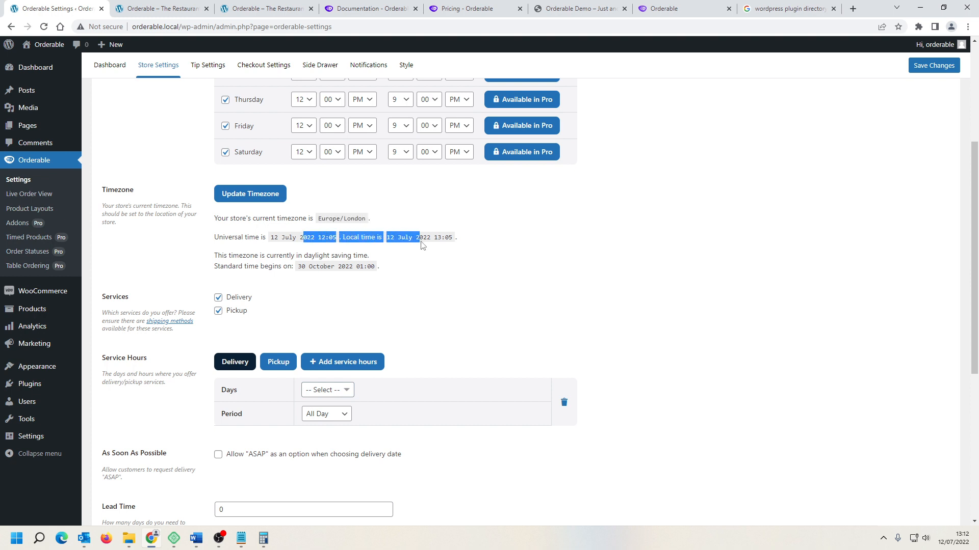
pyautogui.scroll(-1, 388, 255)
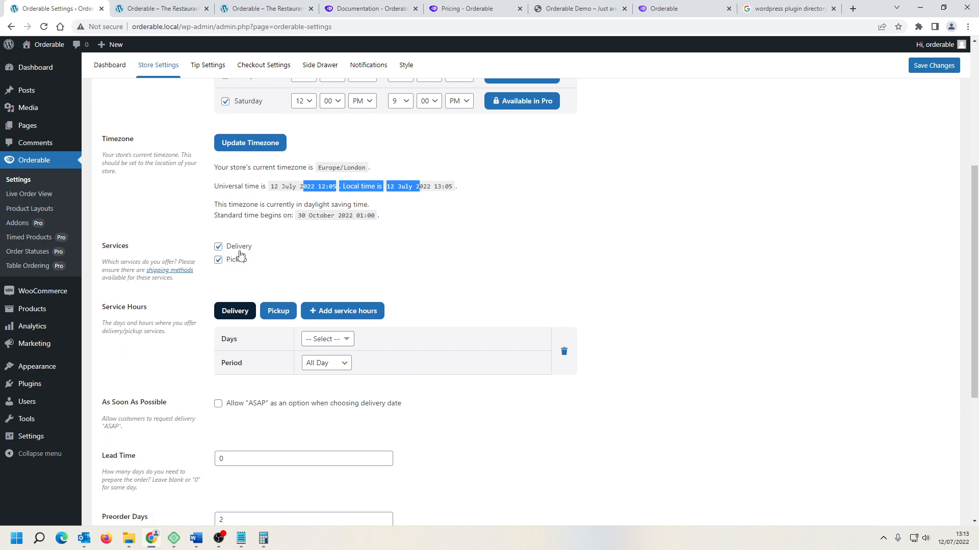
pyautogui.scroll(-2, 456, 281)
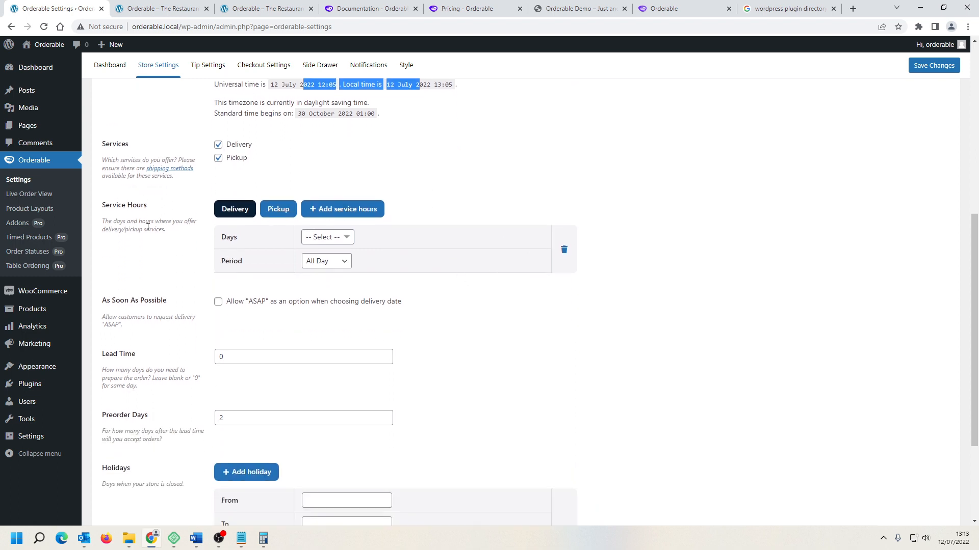
pyautogui.click(147, 228)
pyautogui.scroll(1, 319, 210)
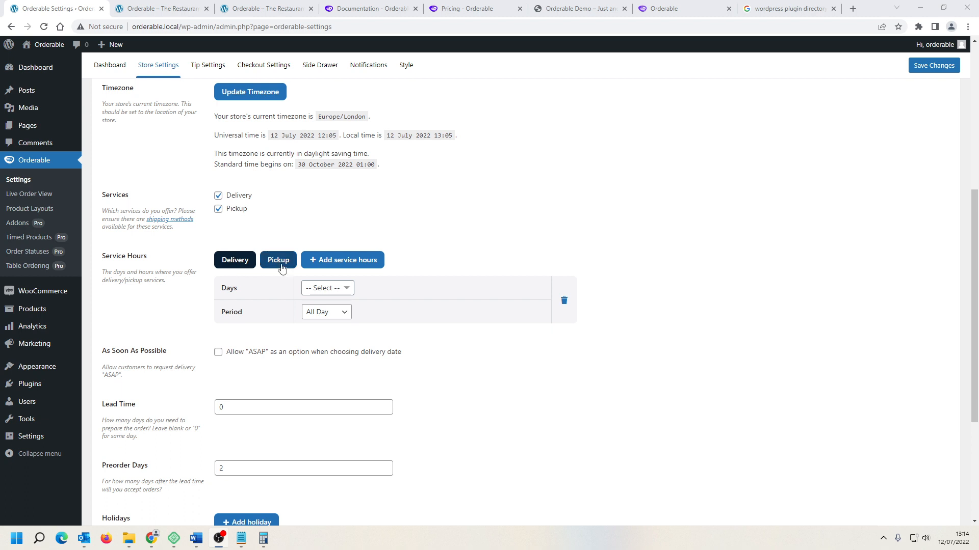
# Step: Set the delivery service hours to Sun, Wed, Thu with the period set to Time Slots
pyautogui.click(348, 289)
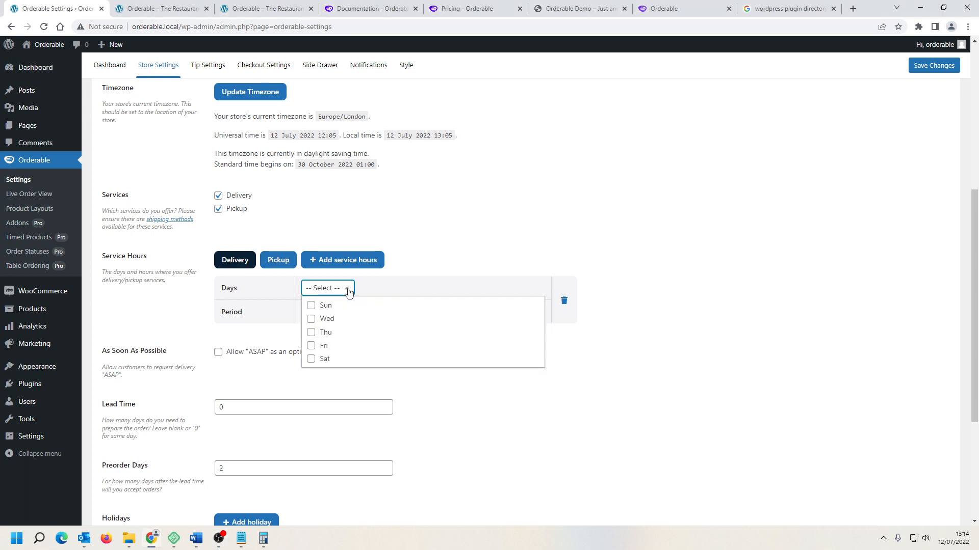
pyautogui.click(311, 333)
pyautogui.click(311, 305)
pyautogui.click(442, 245)
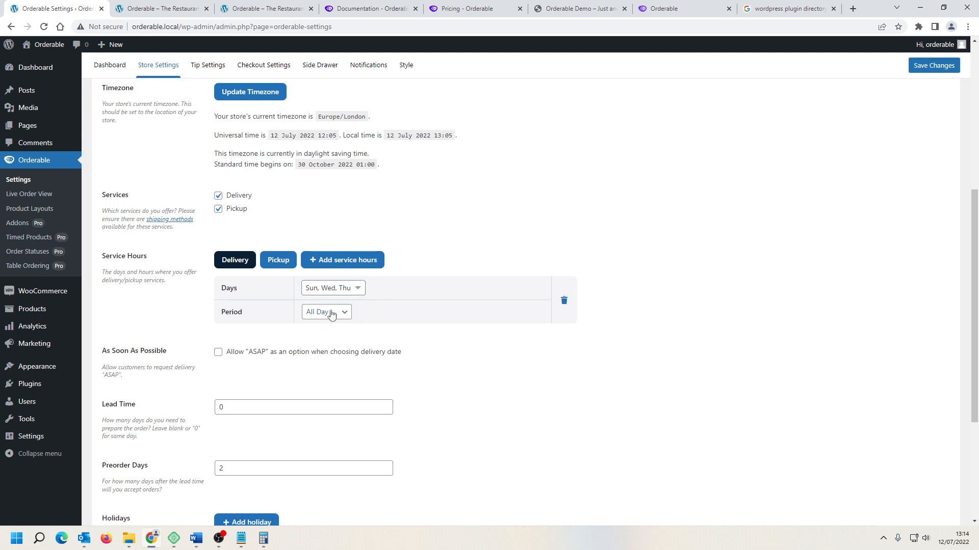
pyautogui.click(339, 314)
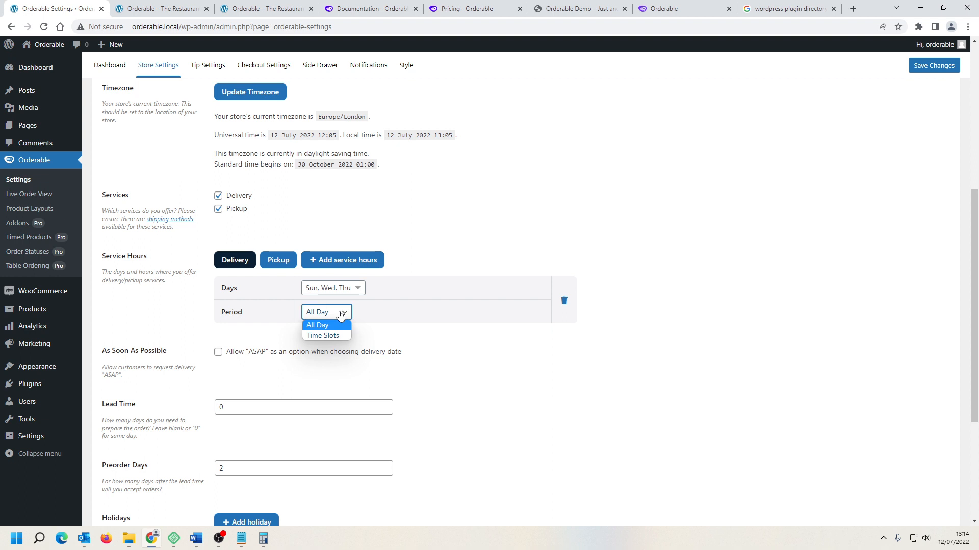
pyautogui.click(340, 336)
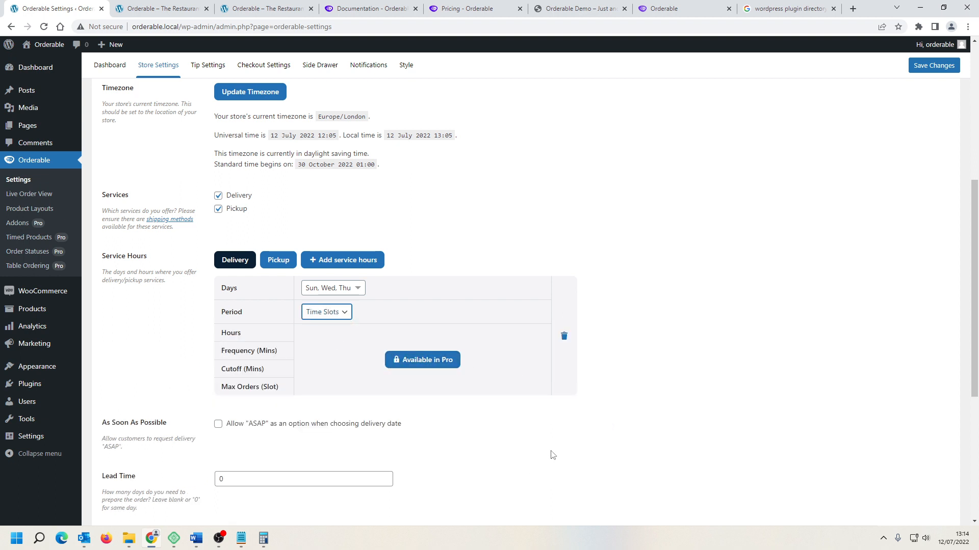
# Step: Review the As Soon As Possible, lead time, preorder days and holidays settings
pyautogui.scroll(-2, 552, 447)
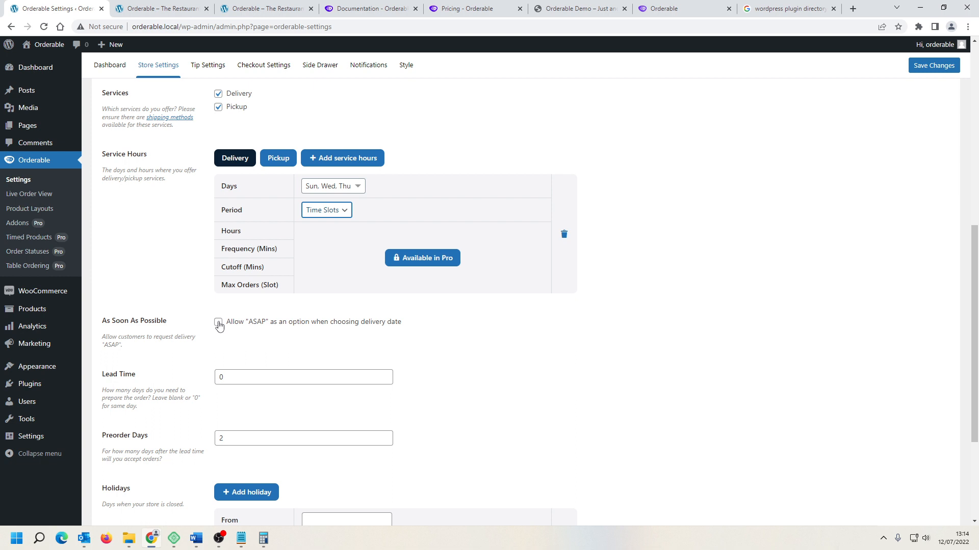
pyautogui.scroll(-2, 374, 347)
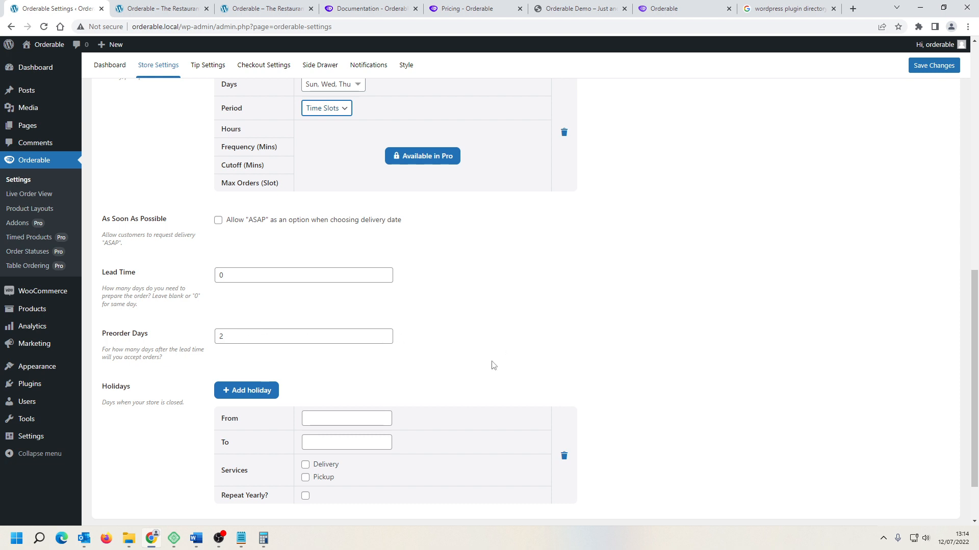
pyautogui.scroll(-3, 494, 364)
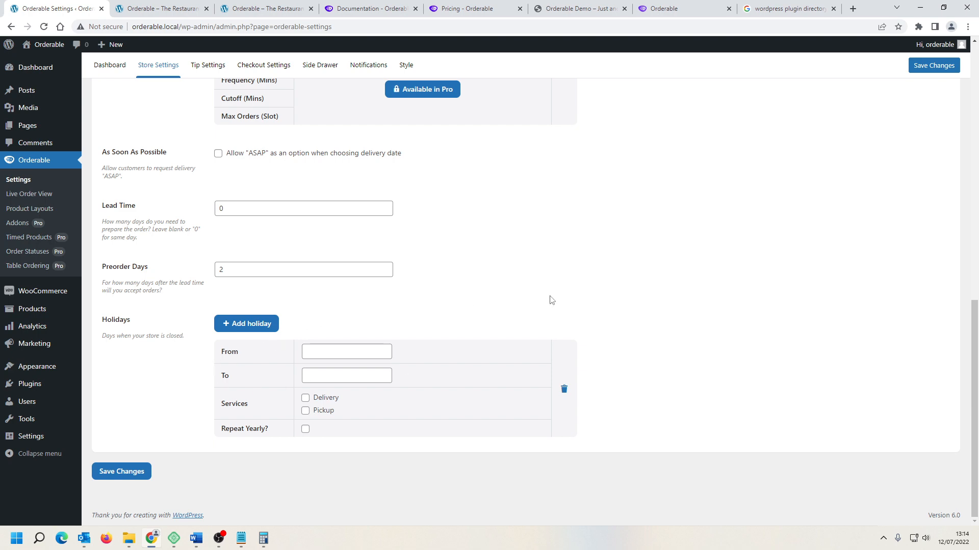
# Step: Browse the Tip, Checkout, Side Drawer, Notifications and Style settings tabs of the plugin
pyautogui.scroll(8, 551, 300)
pyautogui.scroll(3, 551, 300)
pyautogui.click(208, 100)
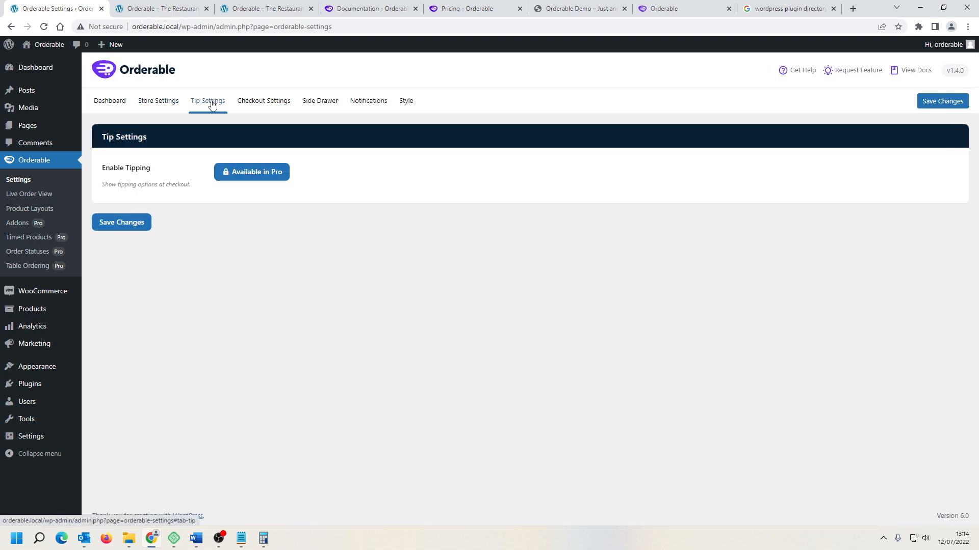
pyautogui.click(271, 105)
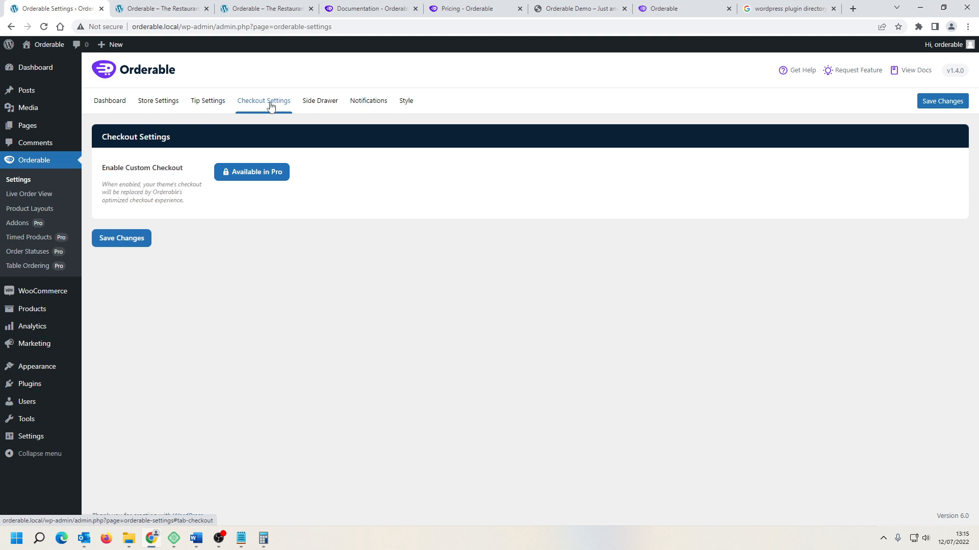
pyautogui.click(317, 102)
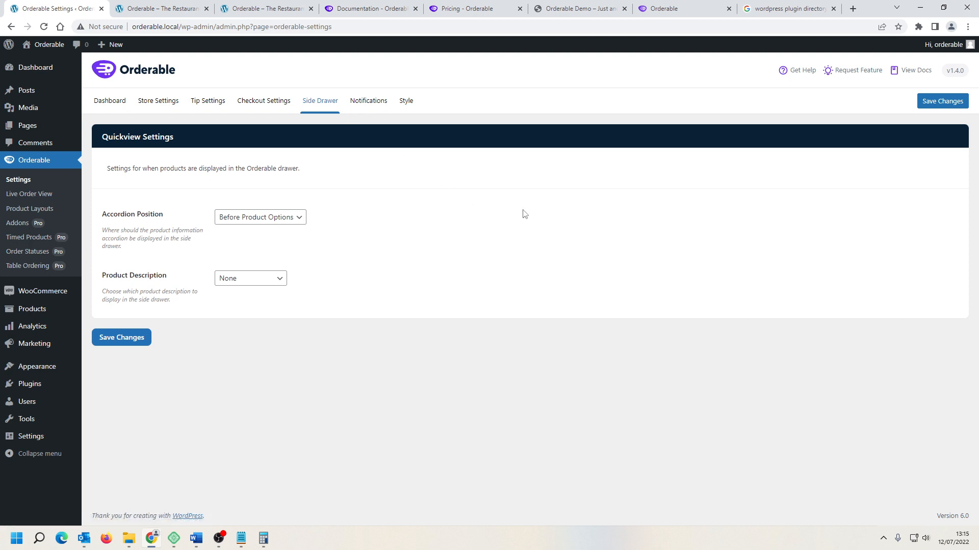
pyautogui.click(297, 219)
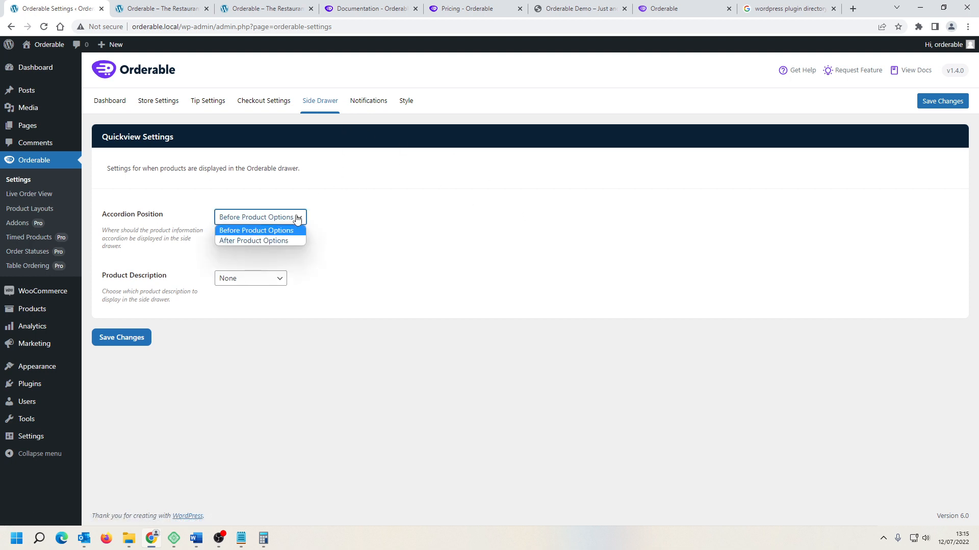
pyautogui.click(297, 219)
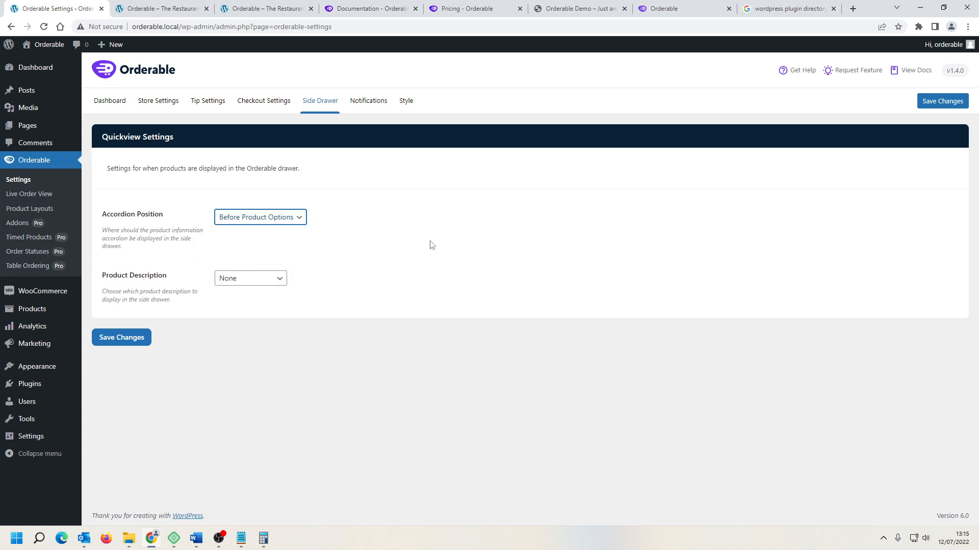
pyautogui.click(371, 102)
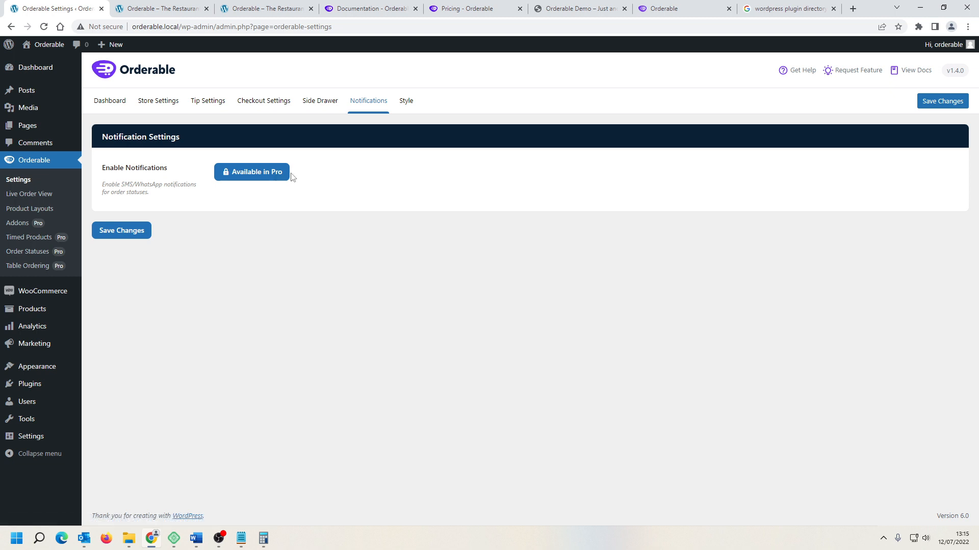
pyautogui.click(407, 104)
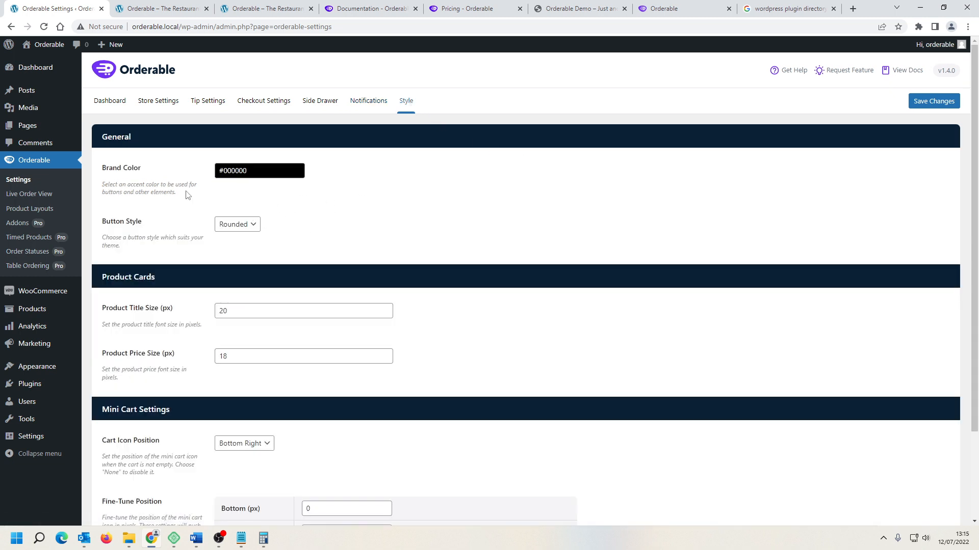
pyautogui.scroll(-1, 355, 234)
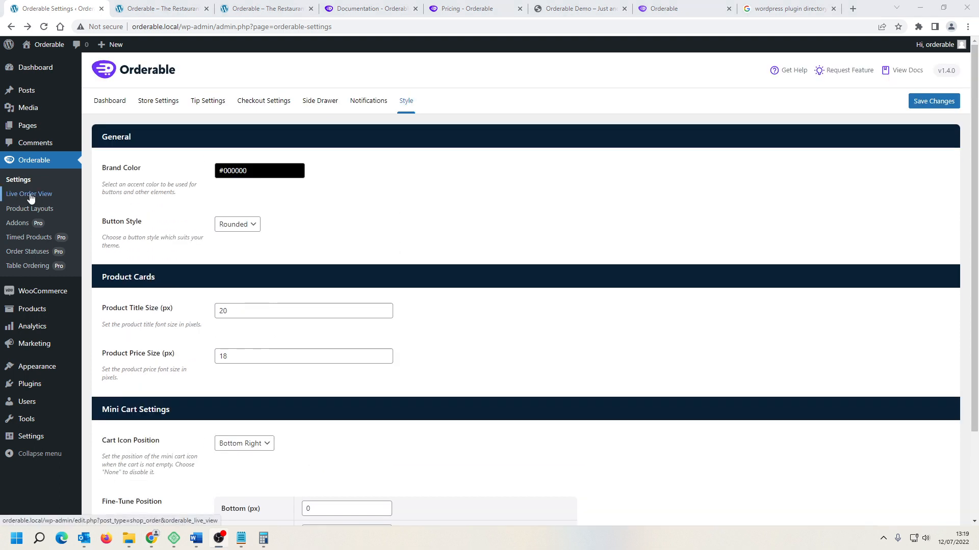
# Step: Open the Live Order View, then return and view the Product Layouts and Addons pages
pyautogui.click(31, 198)
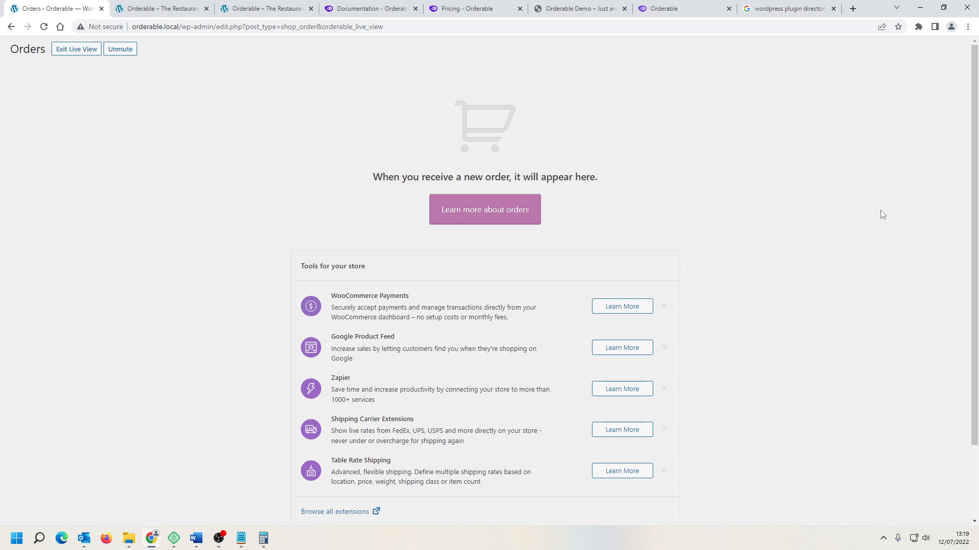
pyautogui.click(11, 27)
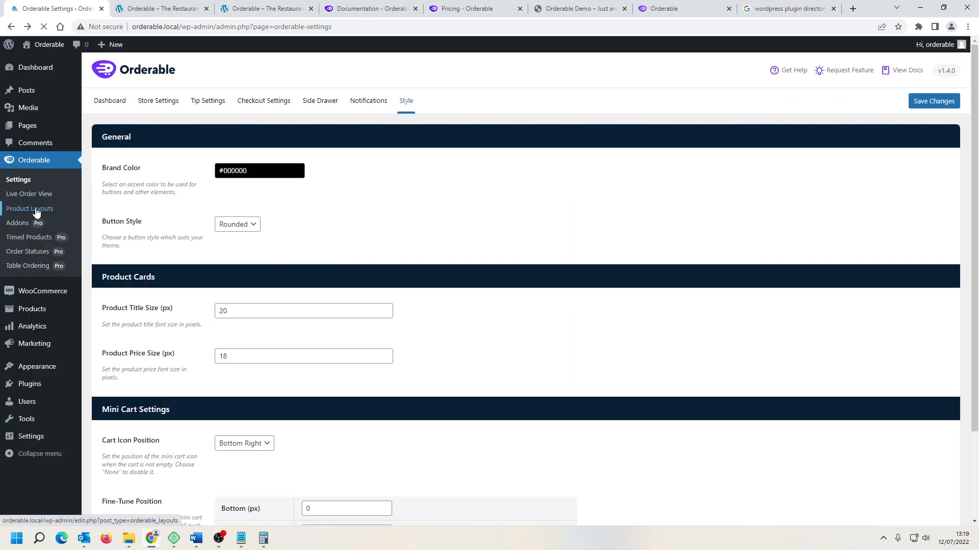
pyautogui.click(35, 211)
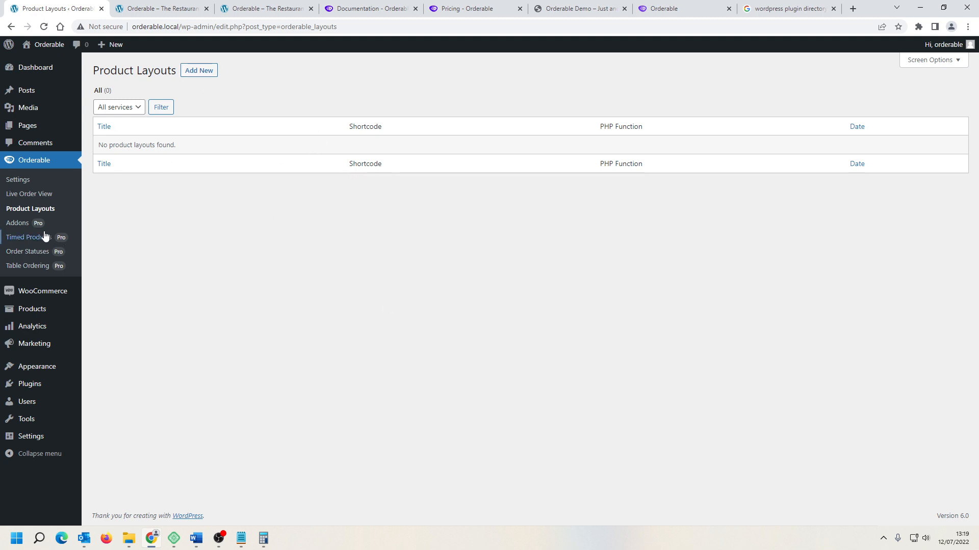
pyautogui.click(15, 228)
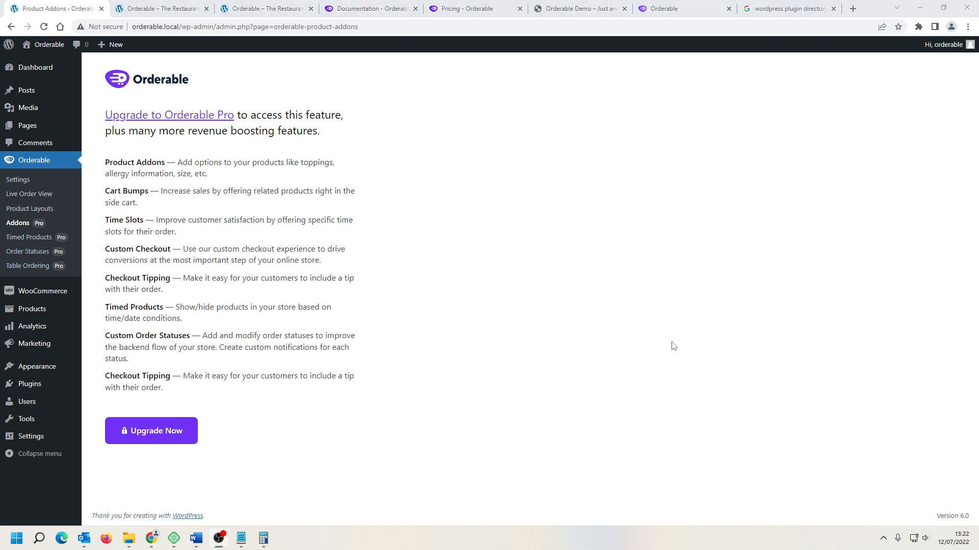
# Step: Add a new product named Juicy Burger with a regular price of 14.99
pyautogui.moveTo(29, 311)
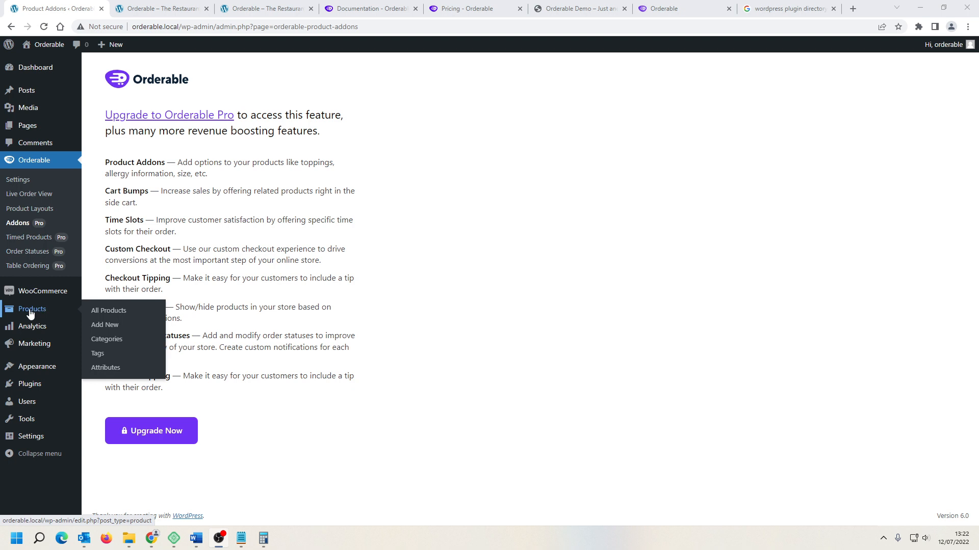
pyautogui.click(107, 325)
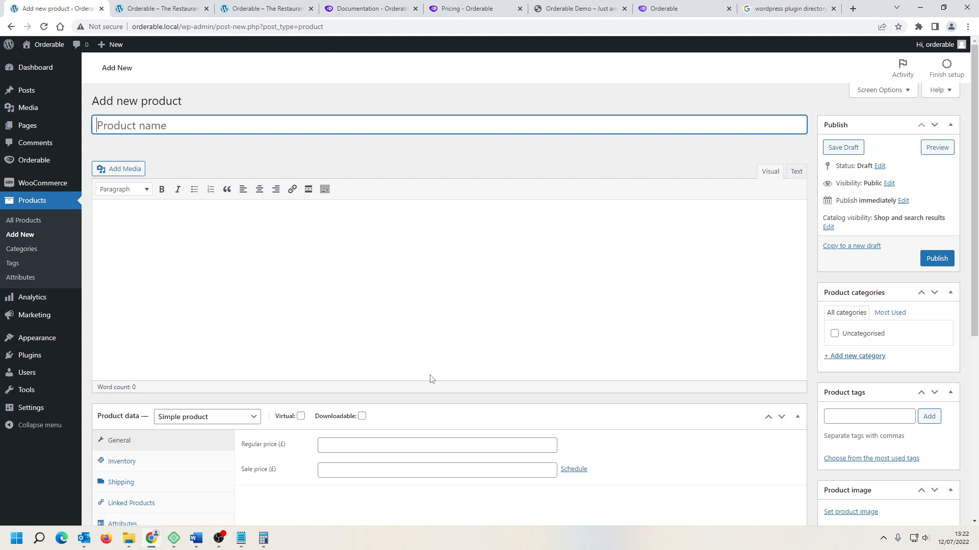
pyautogui.write('Juicy Burger')
pyautogui.scroll(-2, 470, 287)
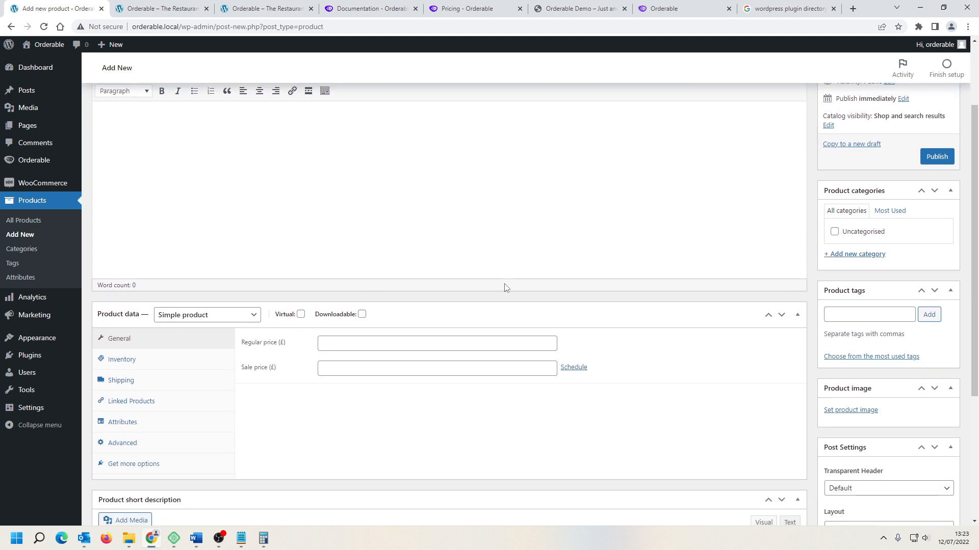
pyautogui.click(340, 345)
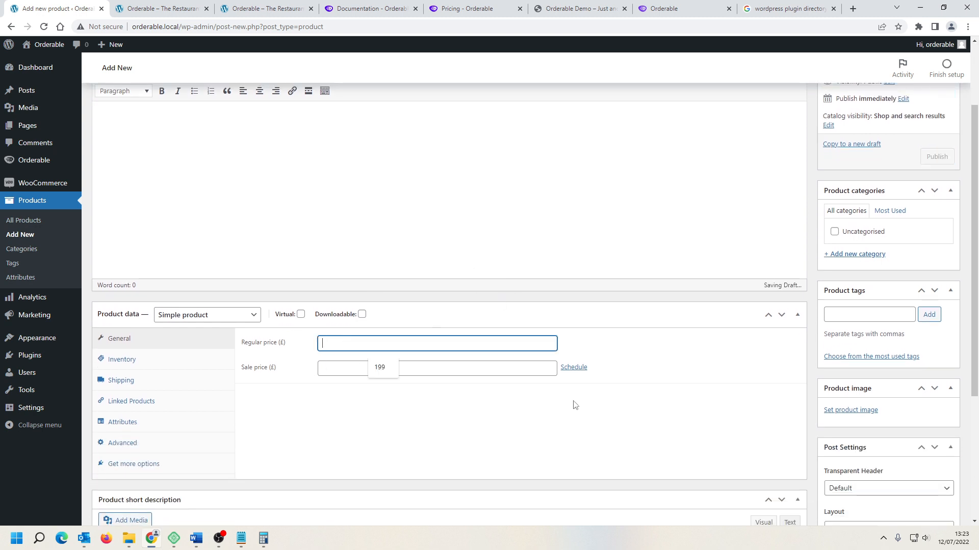
pyautogui.write('14.99')
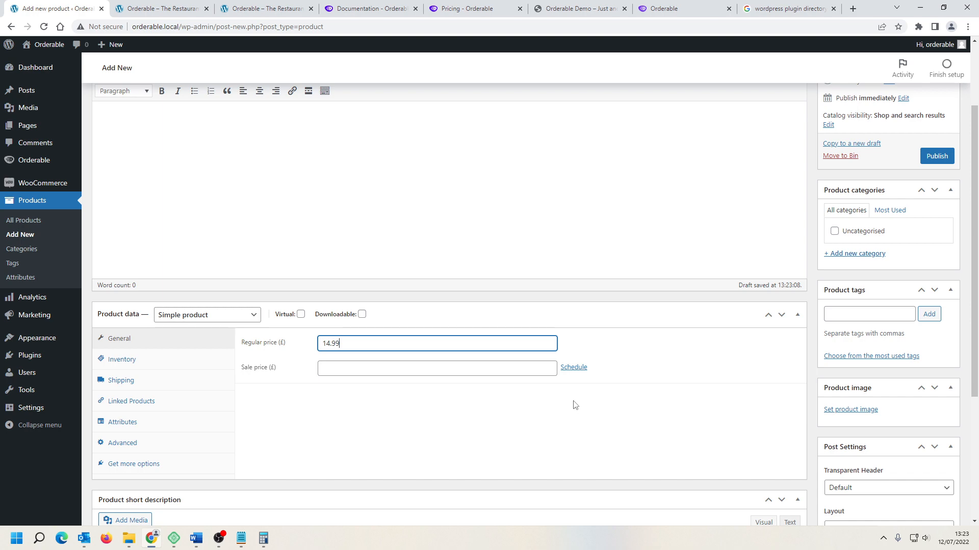
# Step: Enter the short description "The juiciest burger in town!" for the product
pyautogui.scroll(-3, 347, 413)
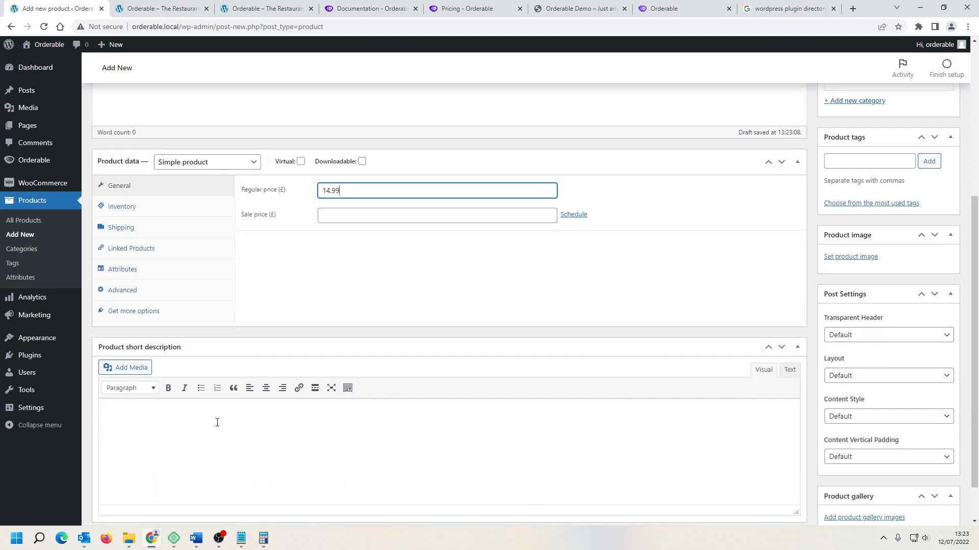
pyautogui.click(218, 423)
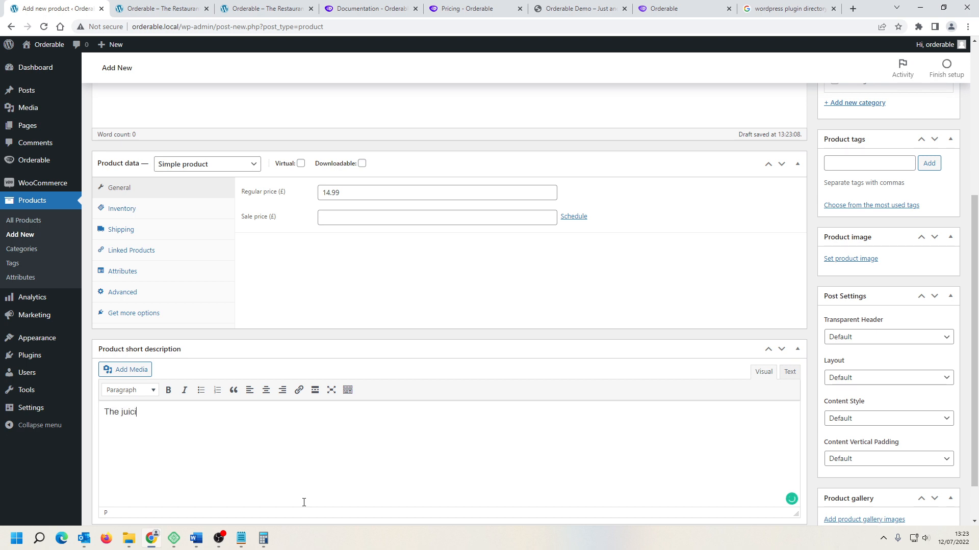
pyautogui.write('The juiciest burger in town!')
# Step: Set the product image to the stacked burger on a yellow background from the media library
pyautogui.scroll(2, 338, 350)
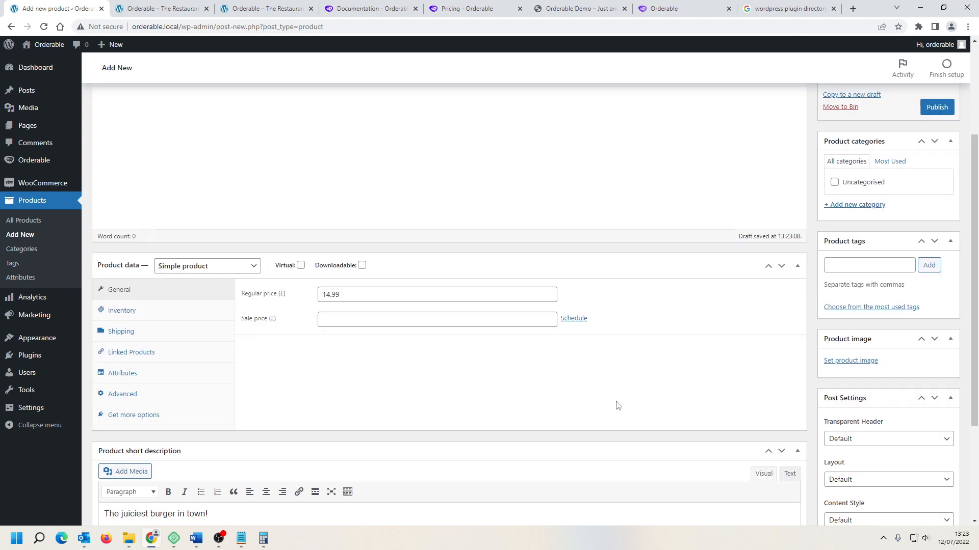
pyautogui.click(860, 361)
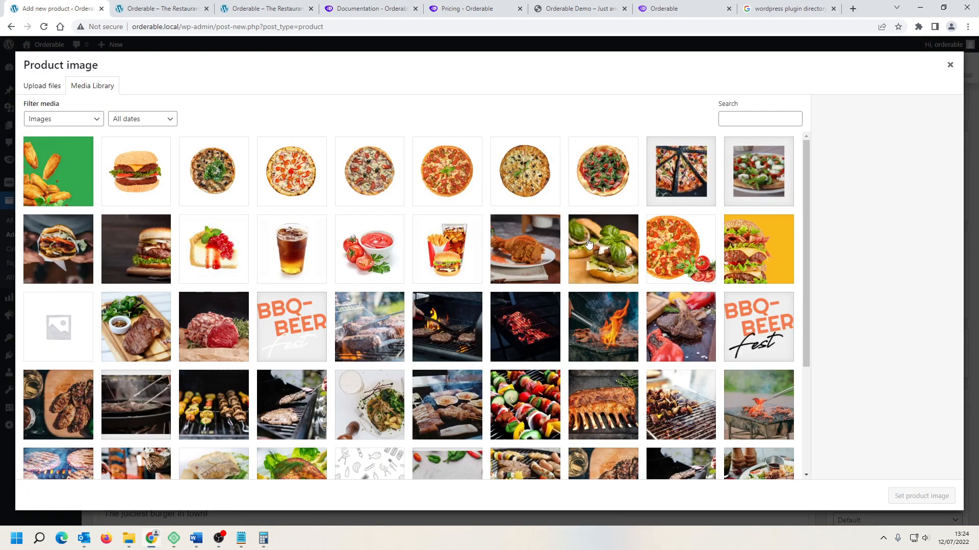
pyautogui.click(773, 244)
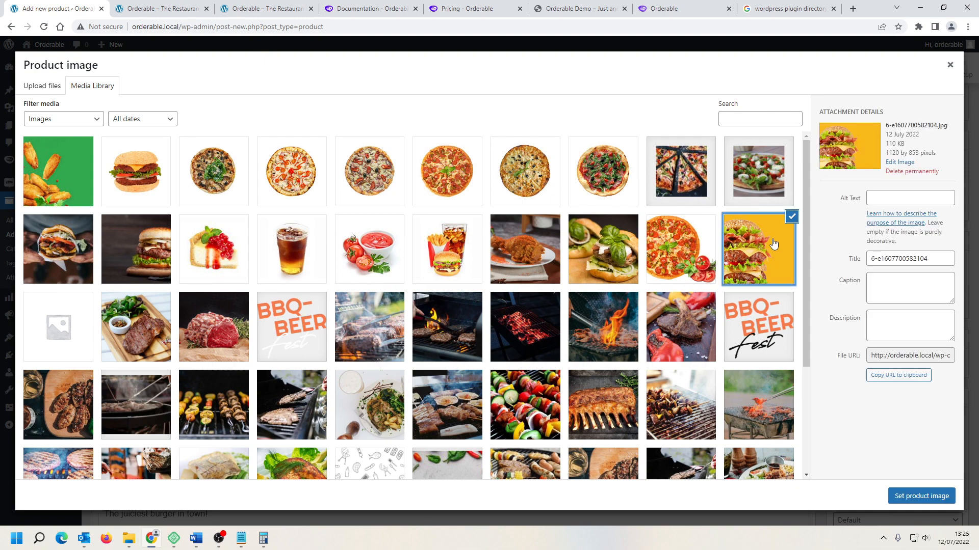
pyautogui.click(895, 497)
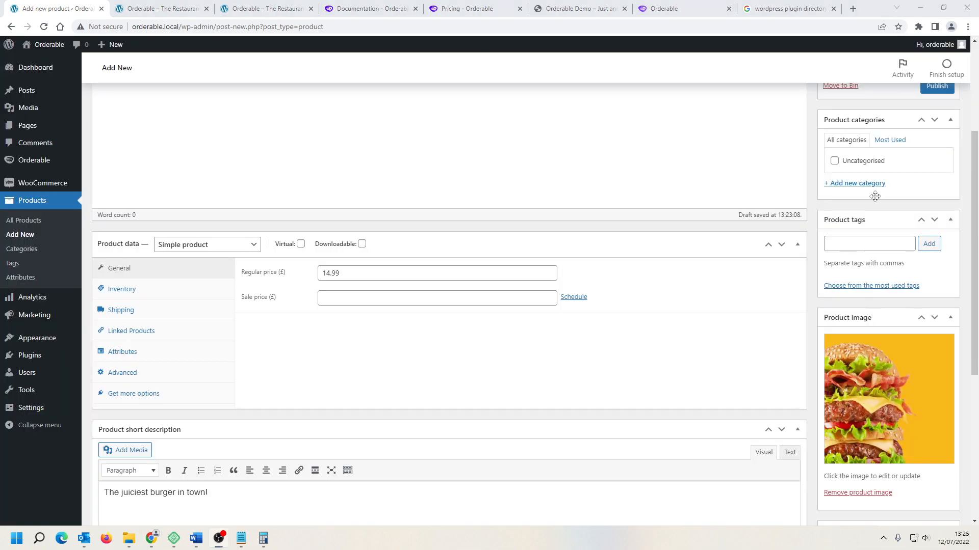
# Step: Create and assign a new product category named Burger
pyautogui.moveTo(974, 192); pyautogui.dragTo(974, 159)
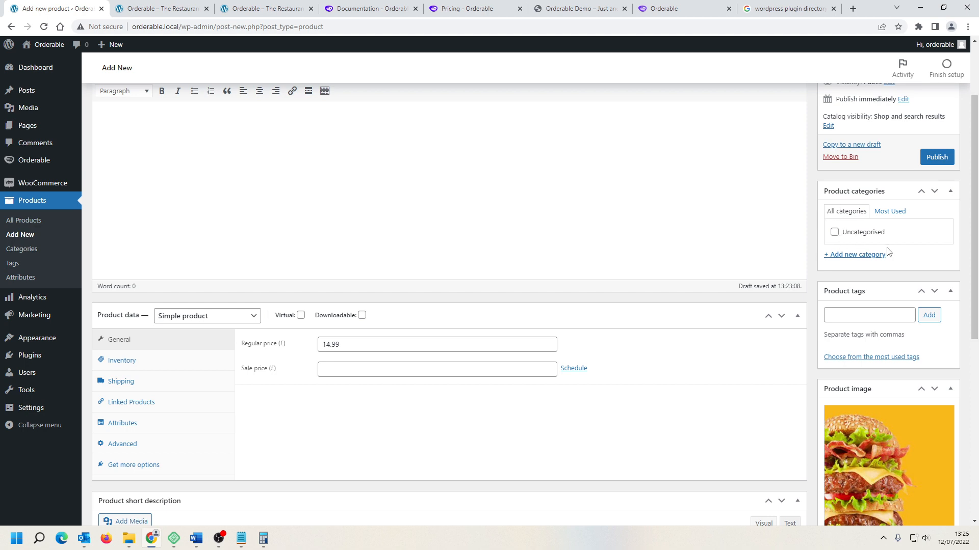
pyautogui.click(861, 257)
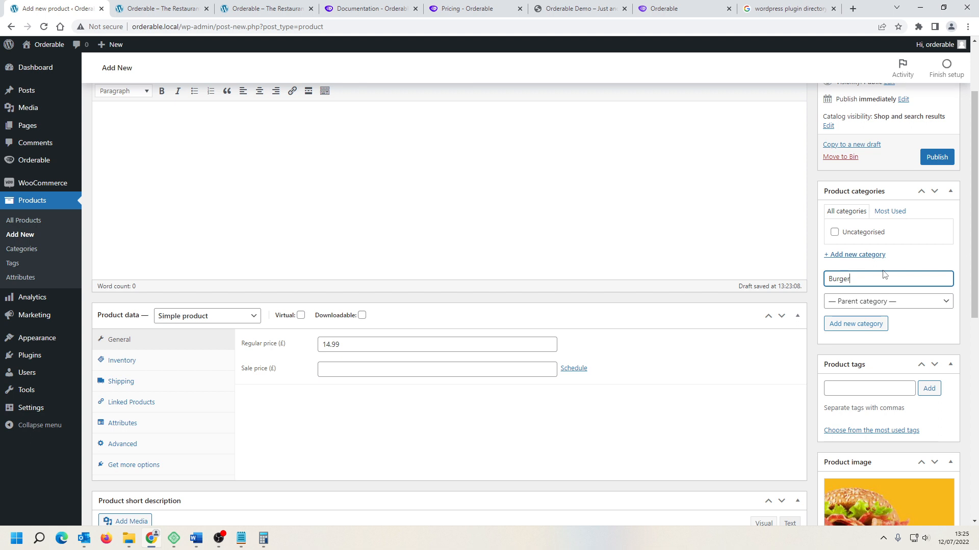
pyautogui.write('Burger')
pyautogui.press('Return')
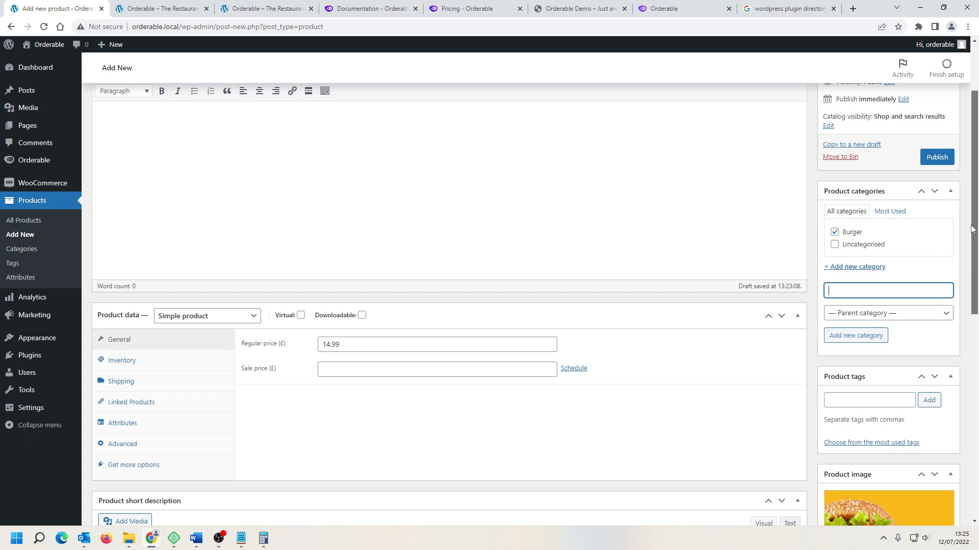
pyautogui.moveTo(973, 229); pyautogui.dragTo(976, 269)
# Step: Publish the product, open it on the storefront in a new tab, and return to the editor
pyautogui.scroll(3, 976, 269)
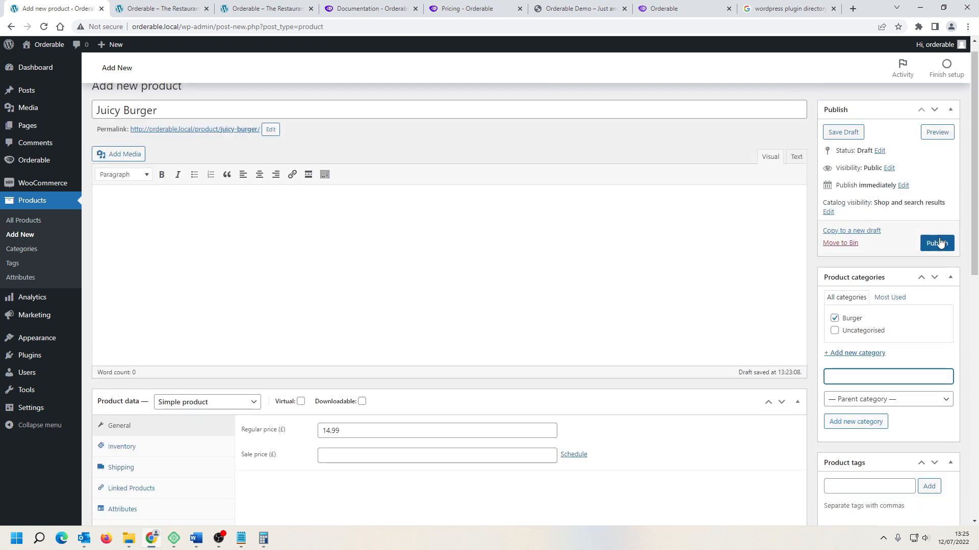
pyautogui.click(938, 243)
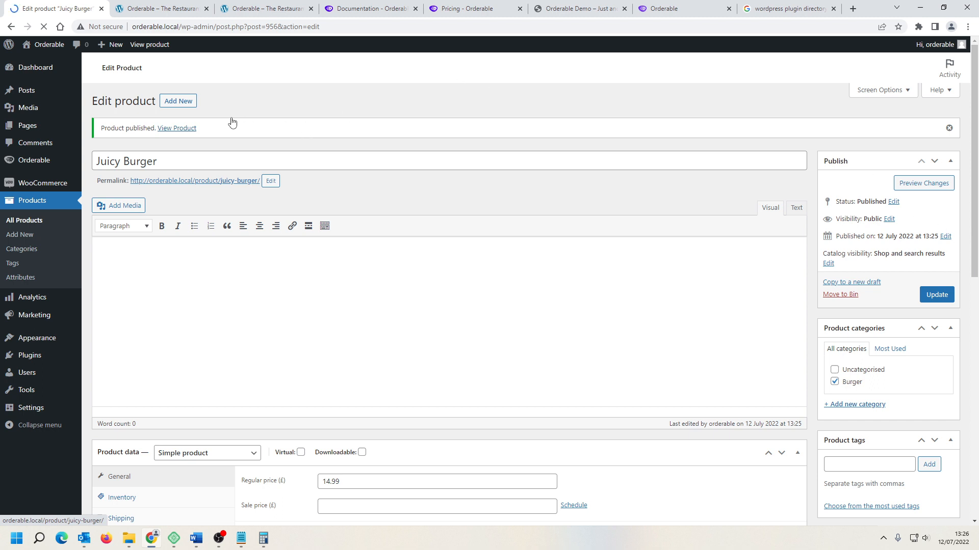
pyautogui.rightClick(178, 131)
pyautogui.click(197, 137)
pyautogui.click(227, 9)
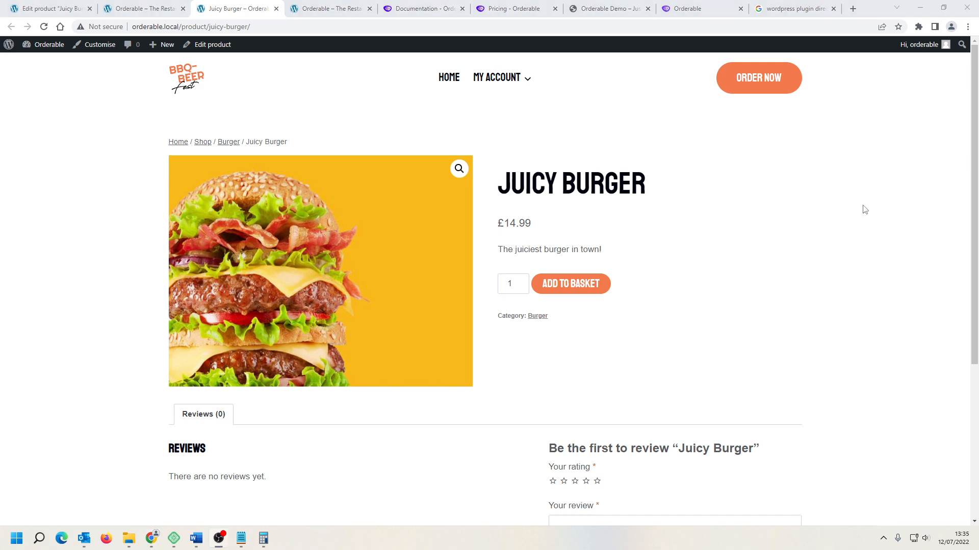
pyautogui.click(47, 8)
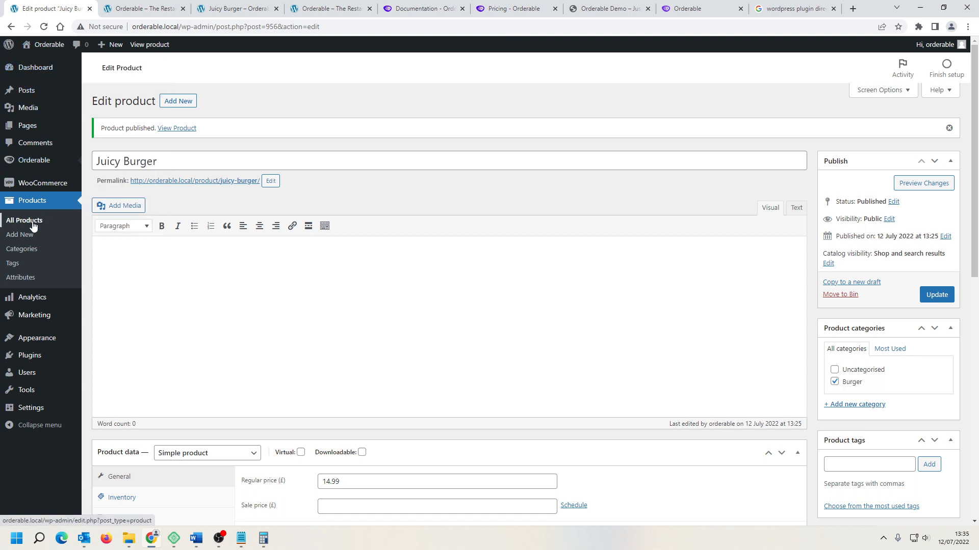
# Step: Add a new product category named Pizza
pyautogui.click(31, 256)
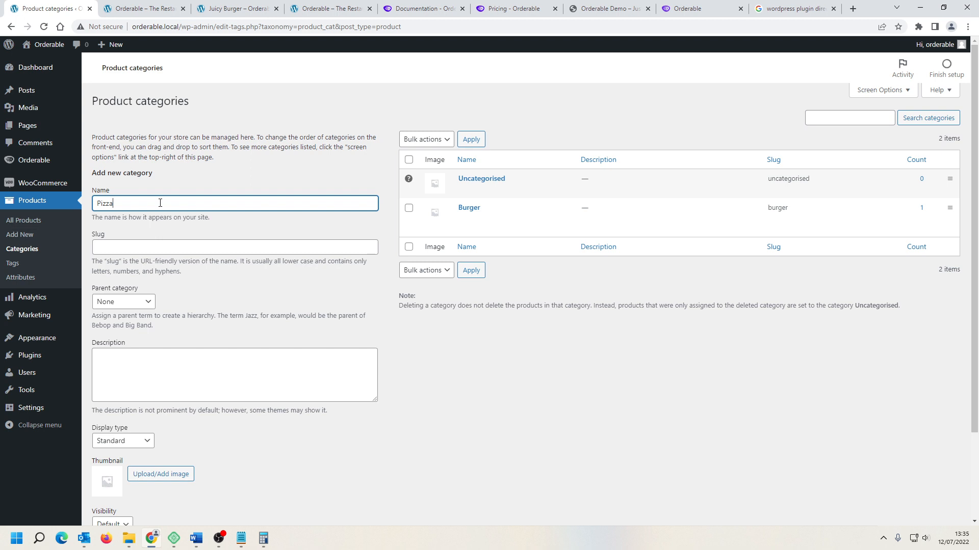
pyautogui.scroll(-2, 254, 470)
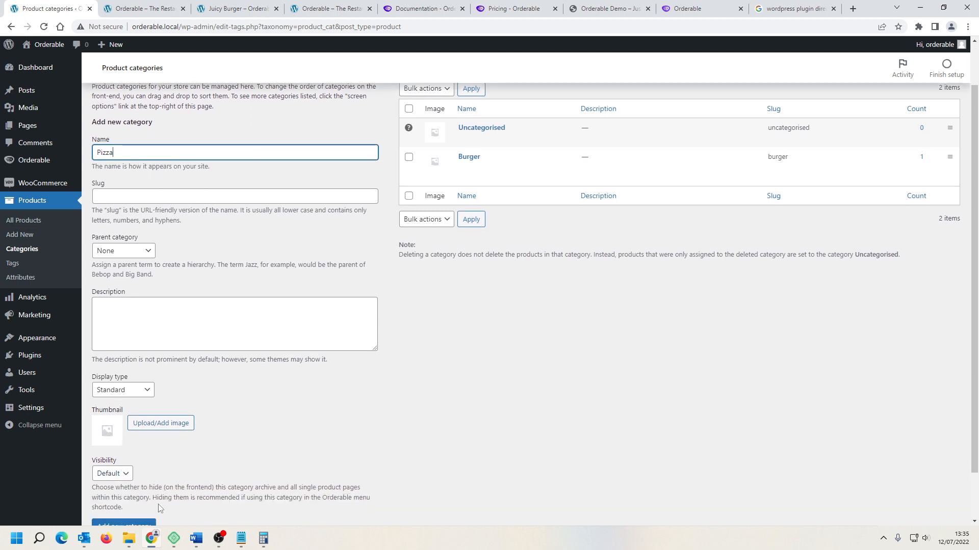
pyautogui.click(134, 471)
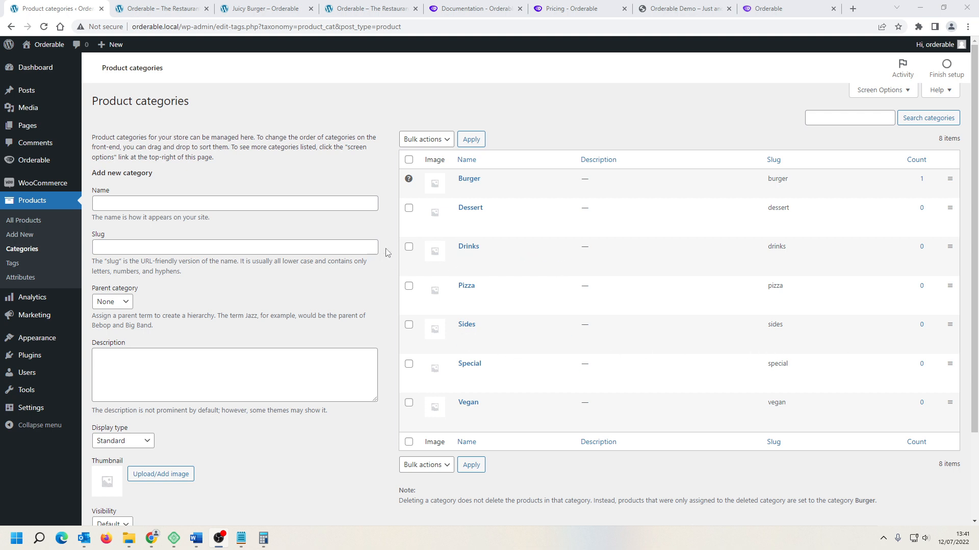
# Step: Open the list of all products
pyautogui.click(22, 240)
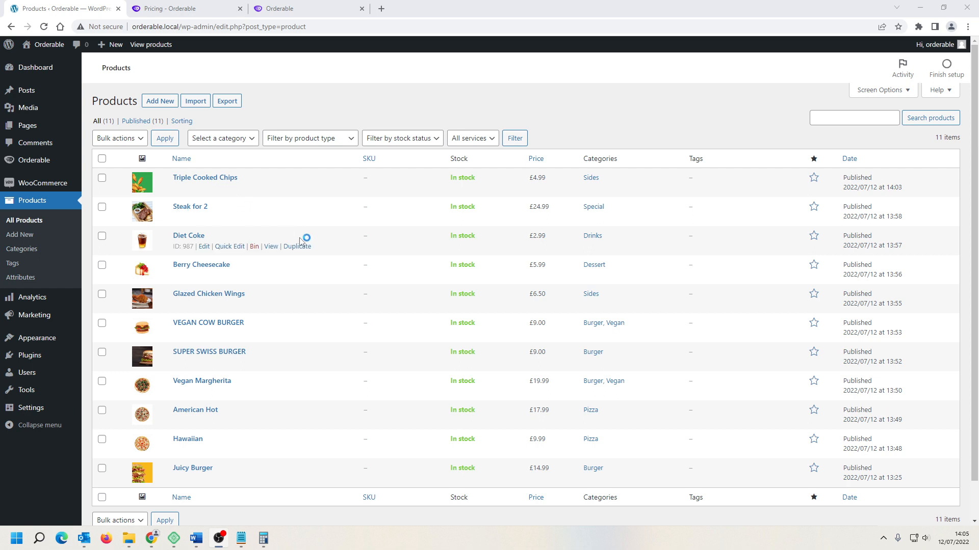
pyautogui.moveTo(49, 161)
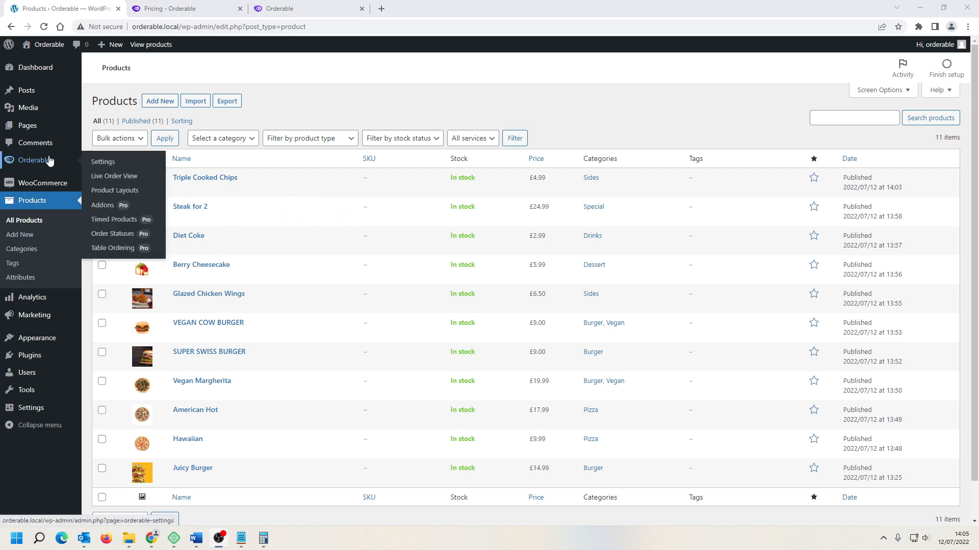
# Step: Start a new Orderable product layout and title it Menu
pyautogui.click(117, 191)
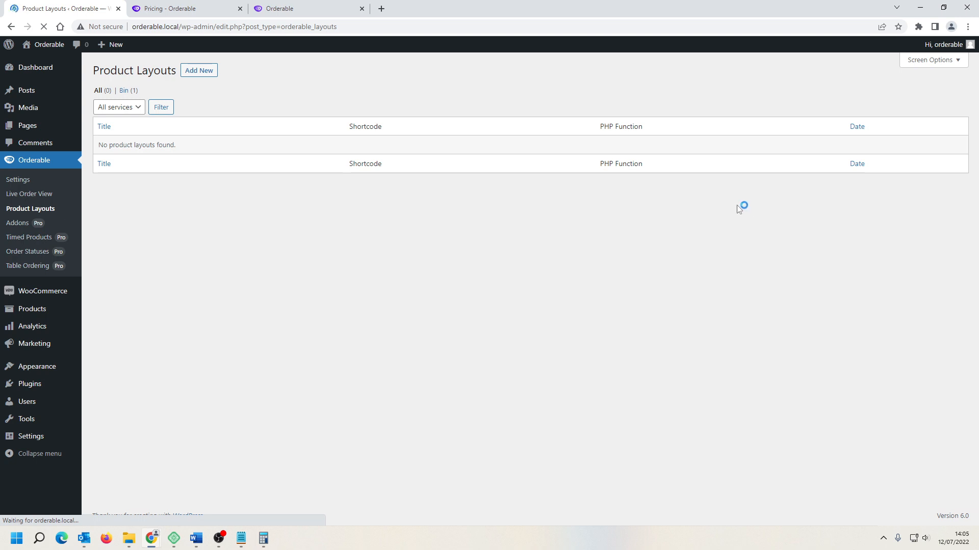
pyautogui.click(200, 74)
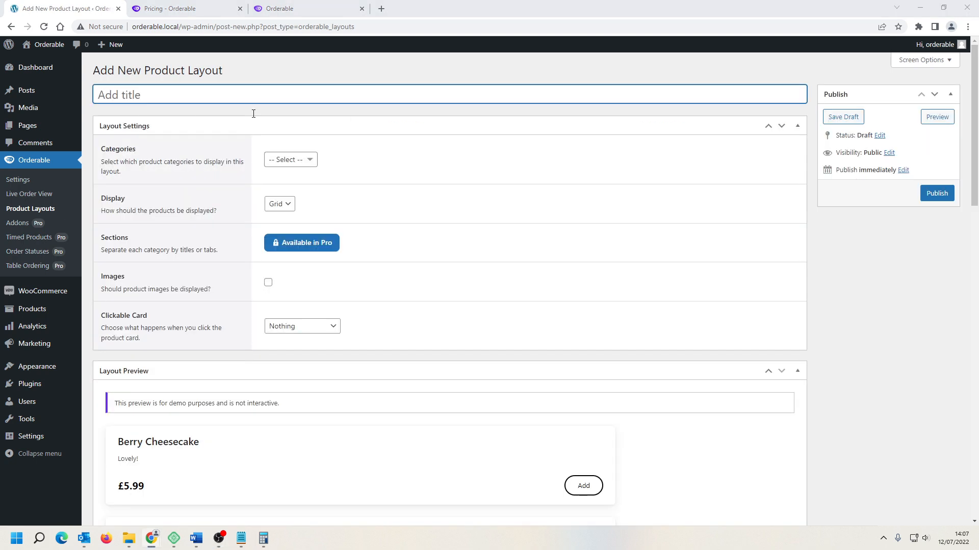
pyautogui.write('Menu')
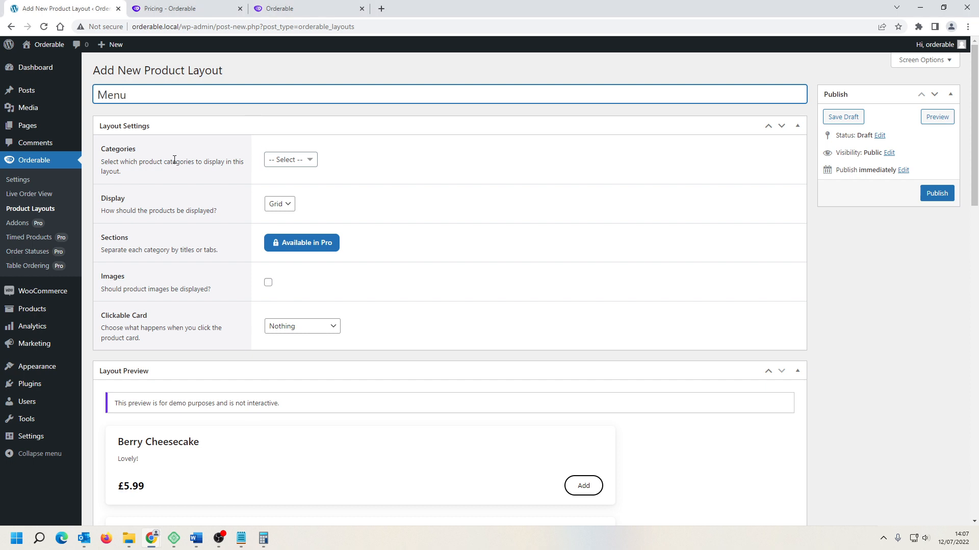
pyautogui.click(287, 161)
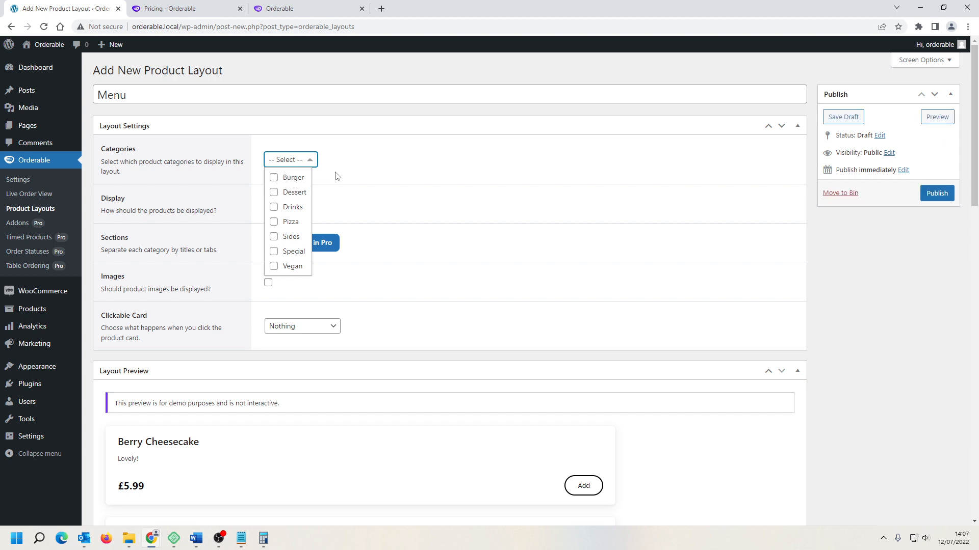
pyautogui.click(386, 164)
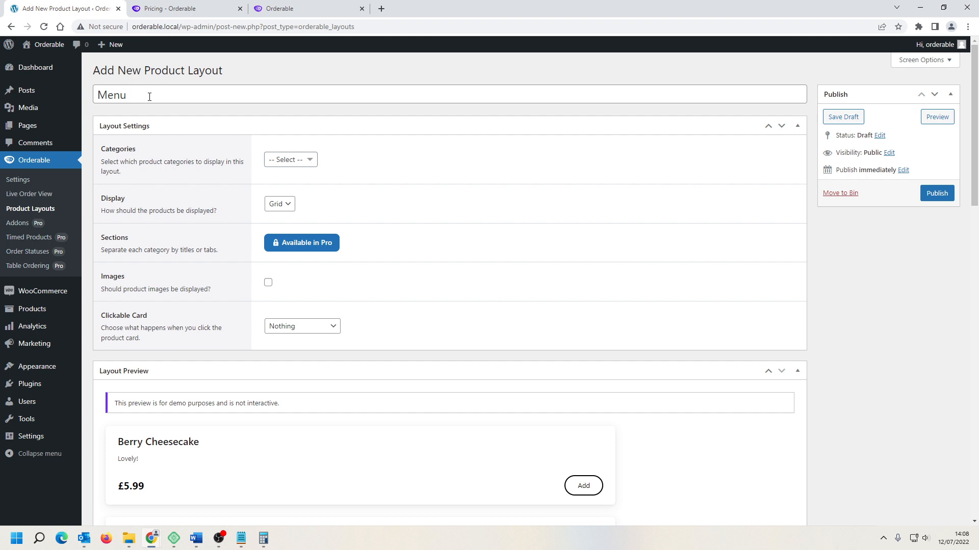
pyautogui.click(128, 94)
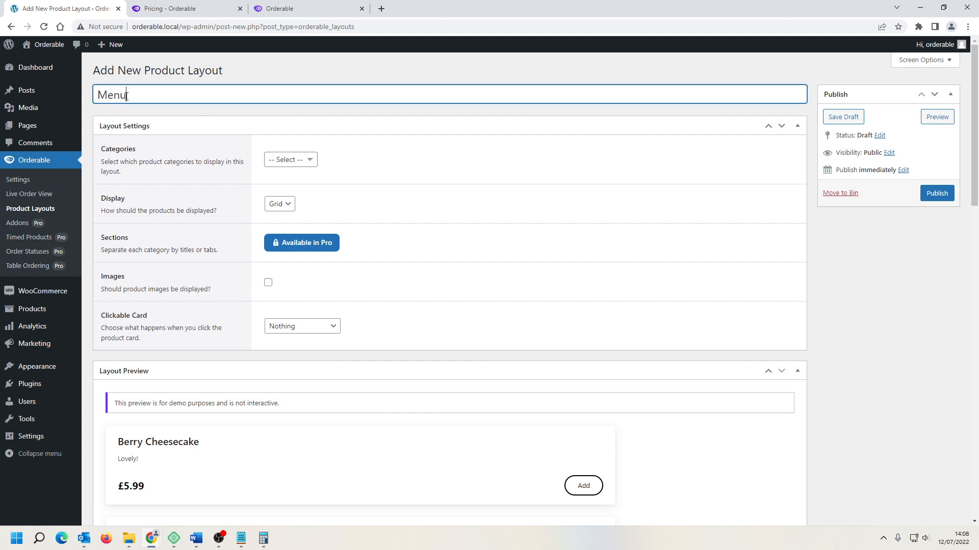
pyautogui.moveTo(61, 100)
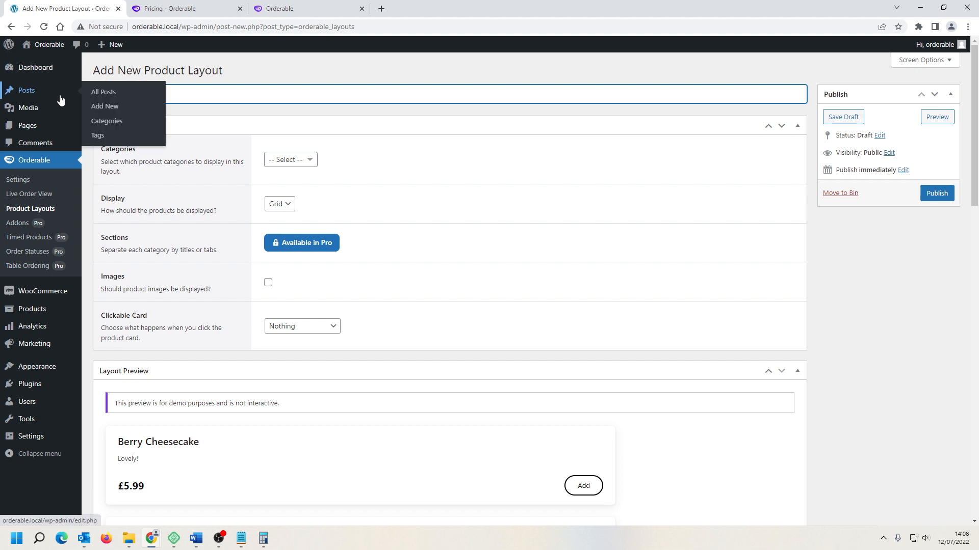
# Step: Try the layout titled Burger with only the Burger category selected, preview its products, then clear the category again
pyautogui.click(304, 160)
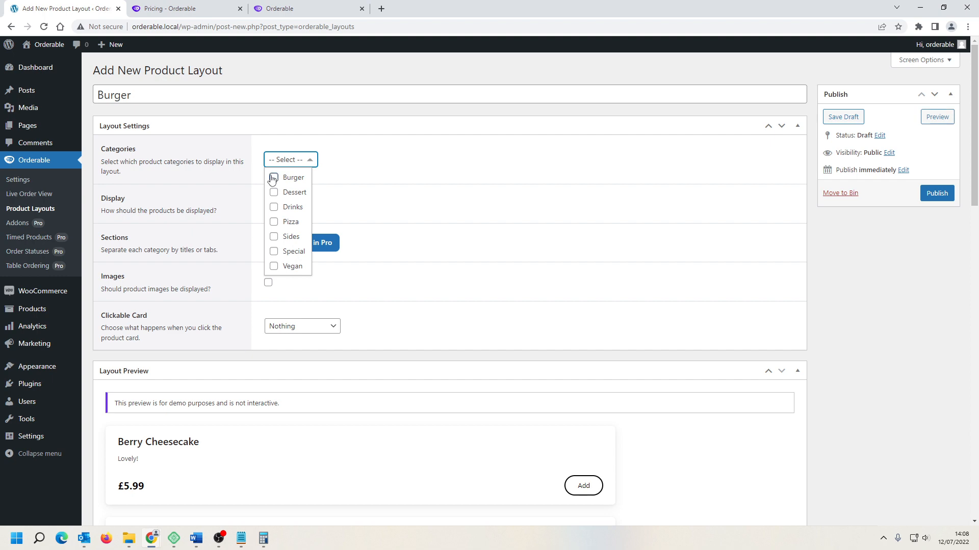
pyautogui.click(274, 178)
pyautogui.click(486, 265)
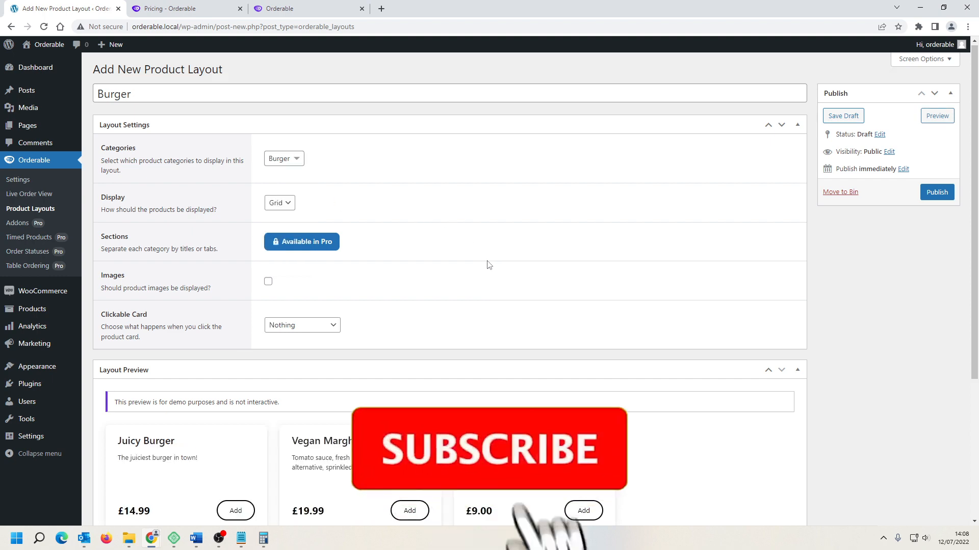
pyautogui.scroll(-3, 487, 265)
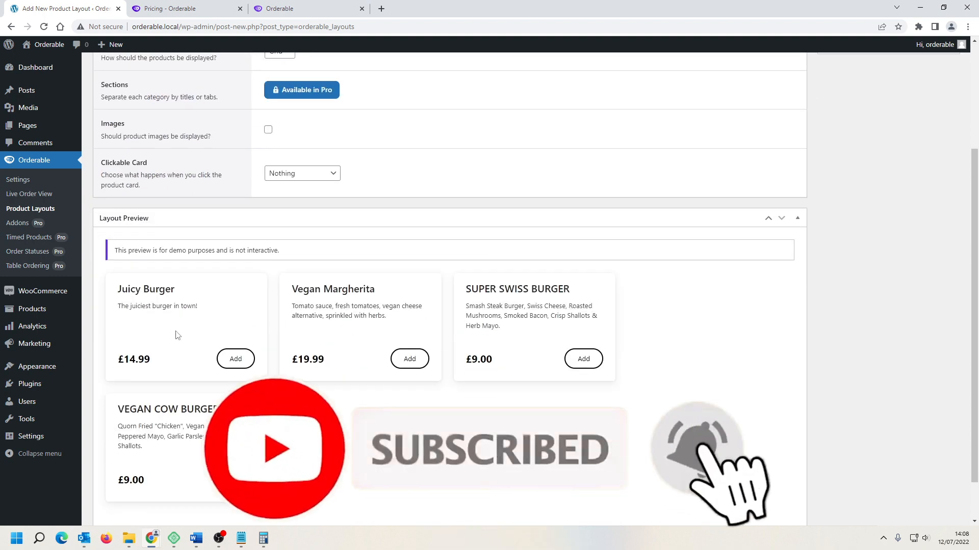
pyautogui.scroll(2, 605, 319)
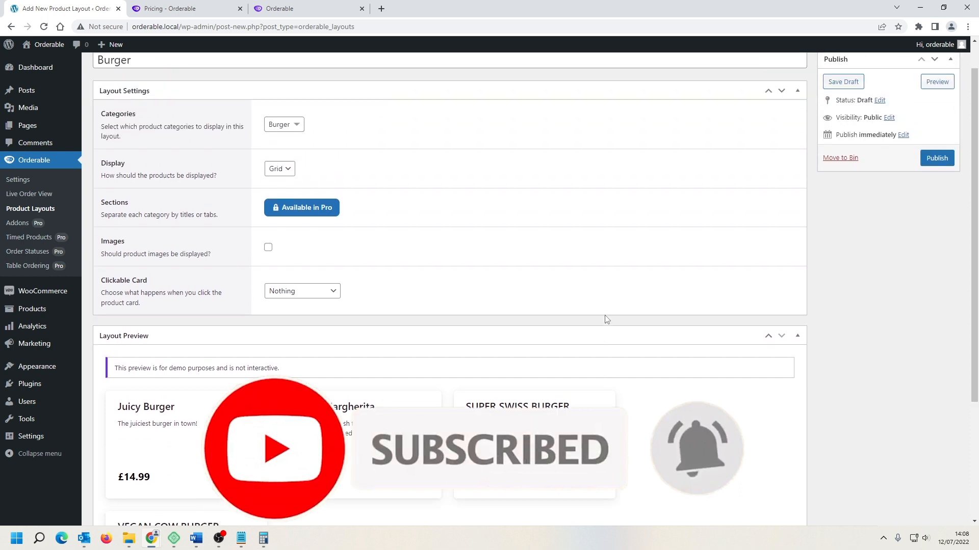
pyautogui.scroll(1, 607, 319)
pyautogui.scroll(-2, 607, 319)
pyautogui.scroll(2, 607, 319)
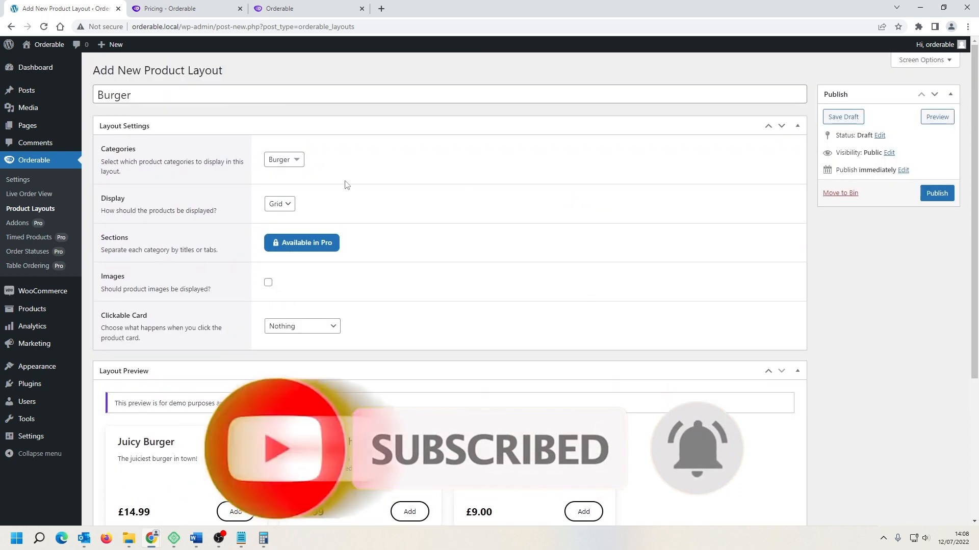
pyautogui.click(298, 161)
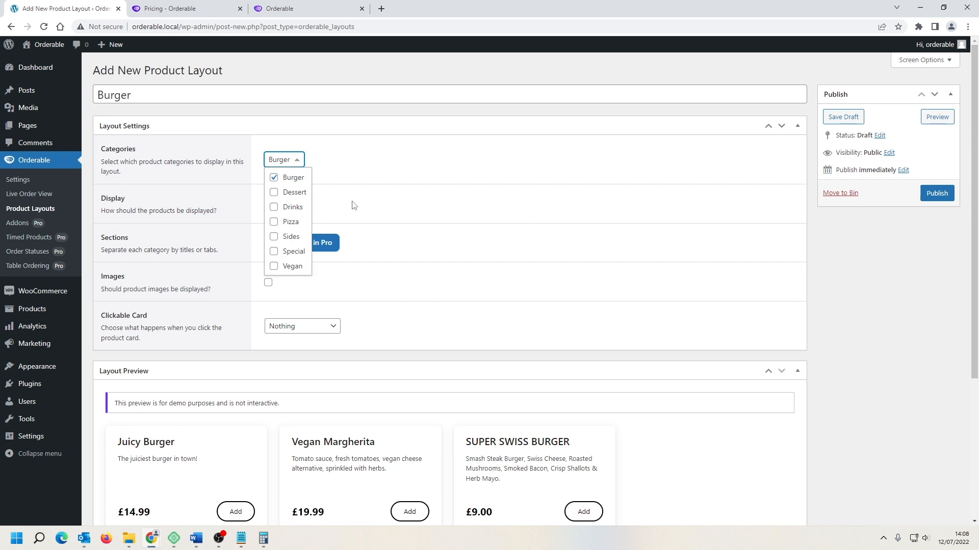
pyautogui.click(274, 178)
# Step: Retitle the layout Menu and select the Dessert, Drinks, Pizza, Sides, Special and Vegan categories
pyautogui.moveTo(137, 97); pyautogui.dragTo(81, 90)
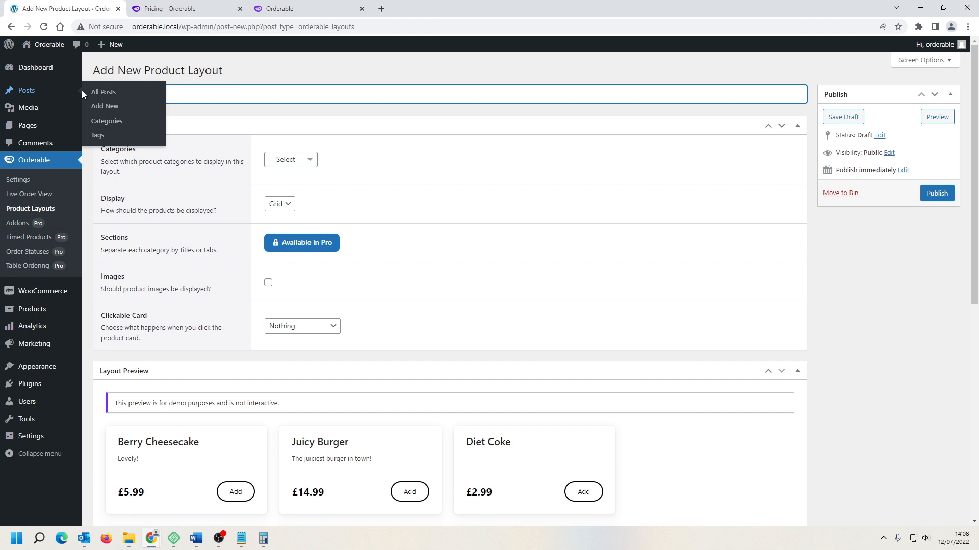
pyautogui.write('Menu')
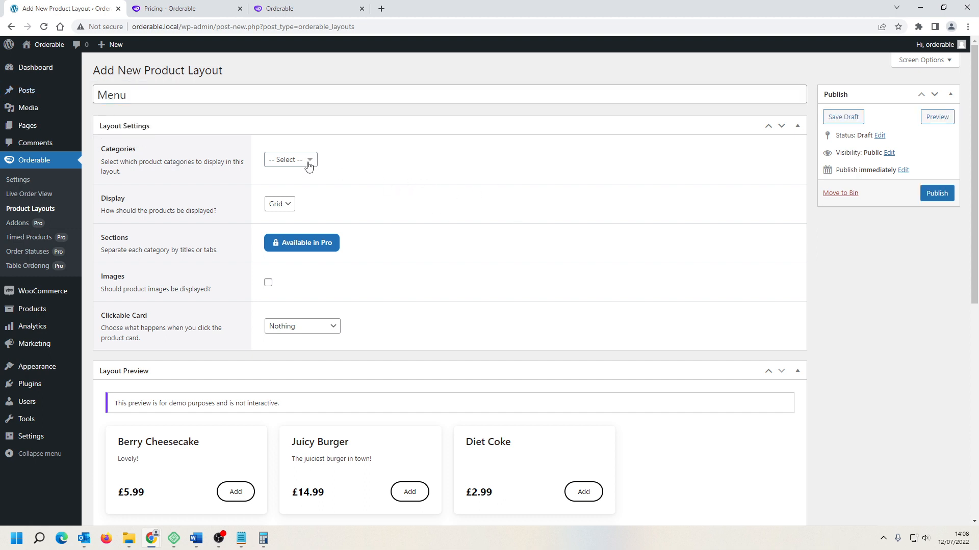
pyautogui.scroll(-3, 416, 178)
pyautogui.scroll(2, 404, 171)
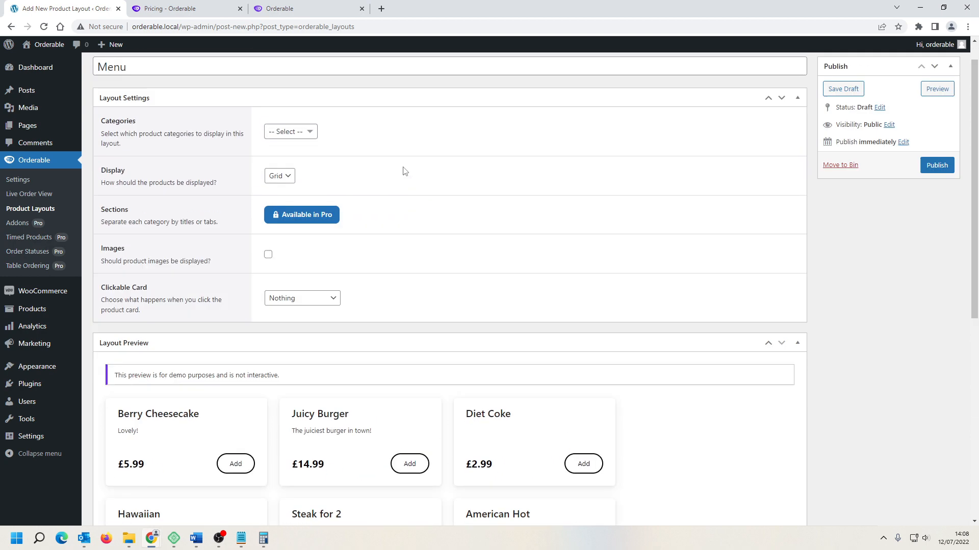
pyautogui.scroll(1, 404, 171)
pyautogui.click(308, 161)
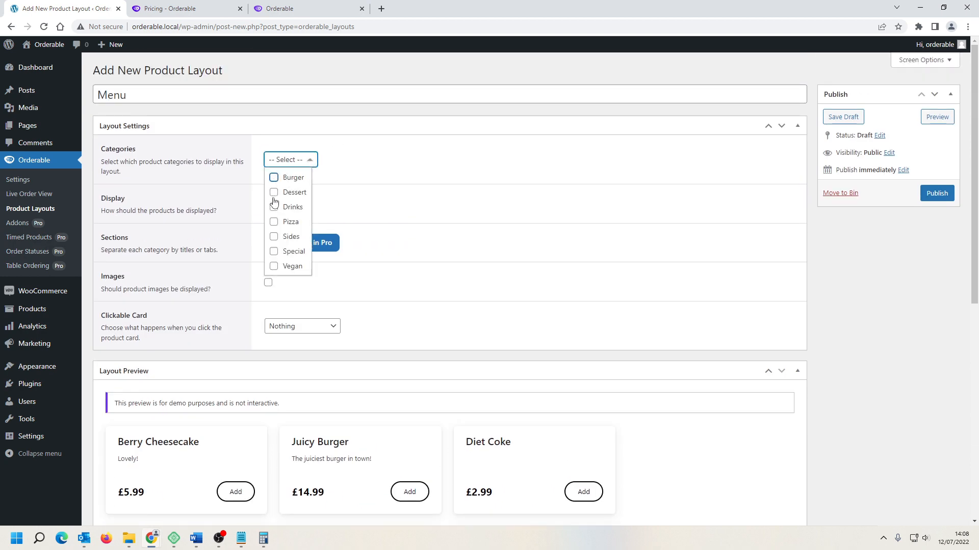
pyautogui.click(274, 192)
pyautogui.click(274, 207)
pyautogui.click(275, 222)
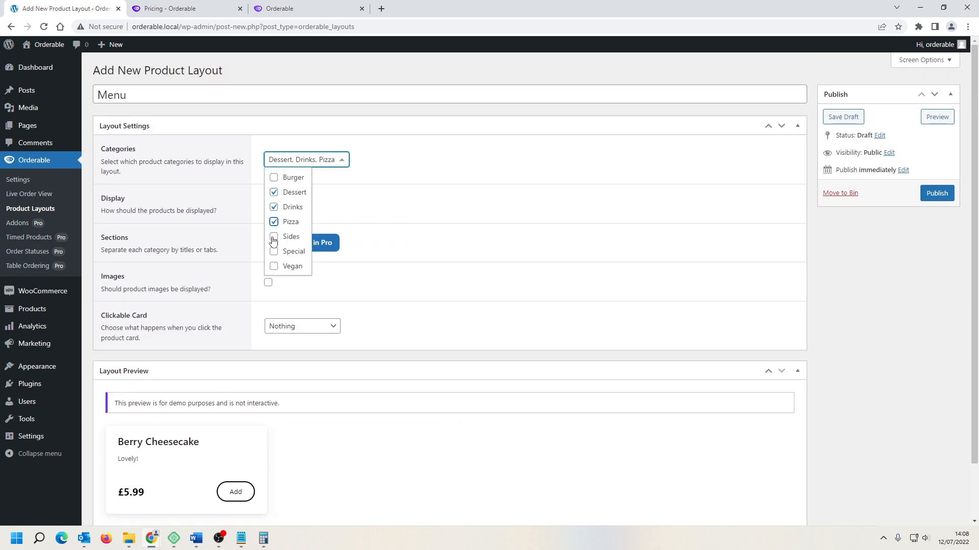
pyautogui.click(273, 237)
pyautogui.click(273, 251)
pyautogui.click(274, 266)
pyautogui.click(464, 230)
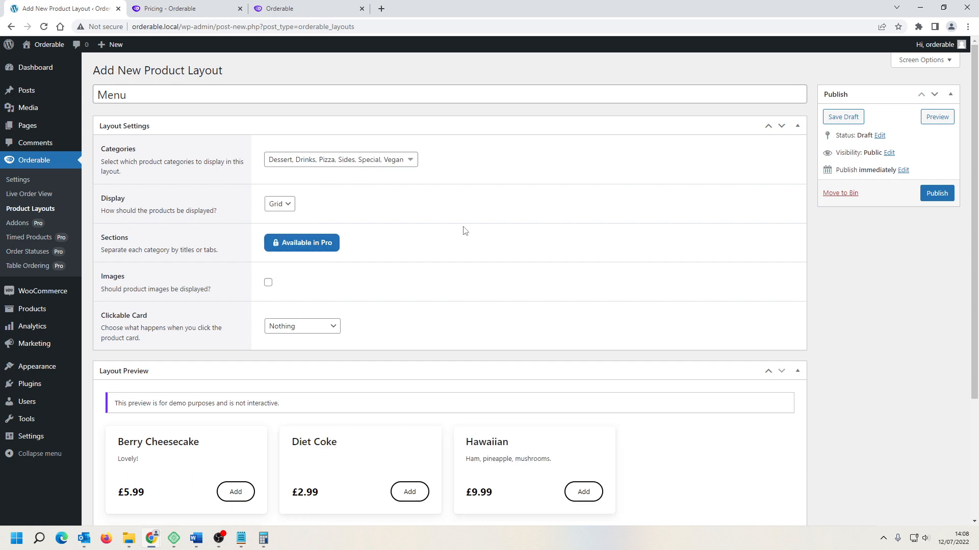
# Step: Enable product images in the layout and review the preview cards
pyautogui.scroll(-2, 688, 244)
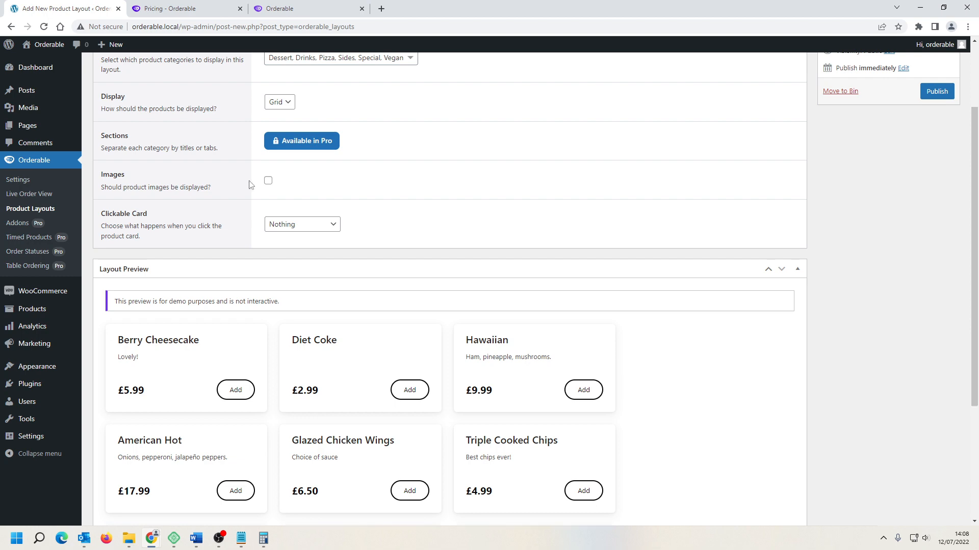
pyautogui.click(268, 181)
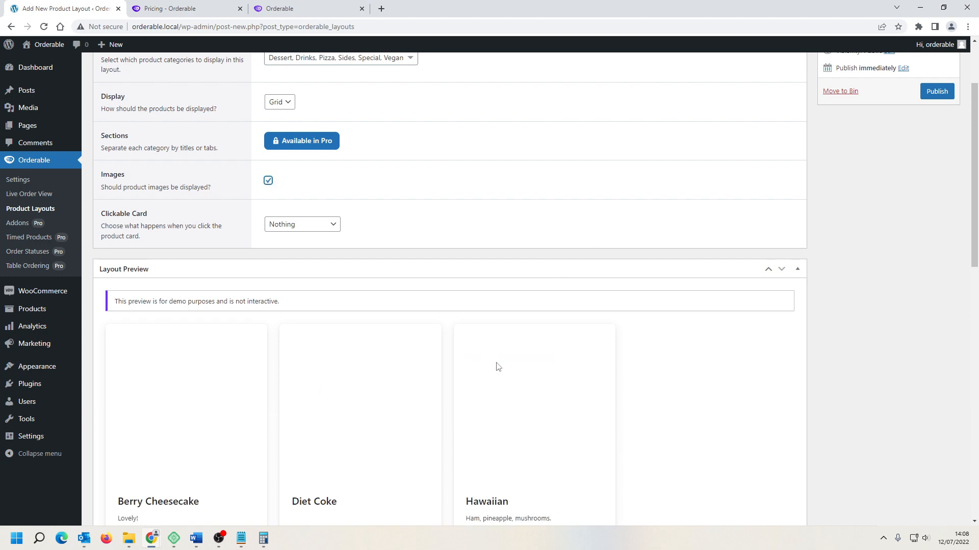
pyautogui.scroll(-4, 643, 294)
pyautogui.scroll(-2, 646, 296)
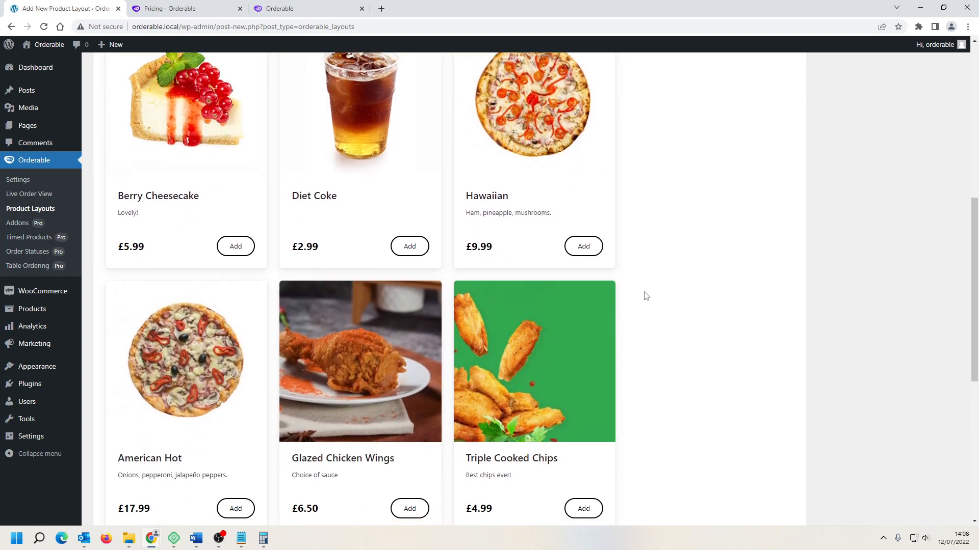
pyautogui.scroll(3, 646, 296)
pyautogui.scroll(-3, 645, 296)
pyautogui.scroll(8, 713, 312)
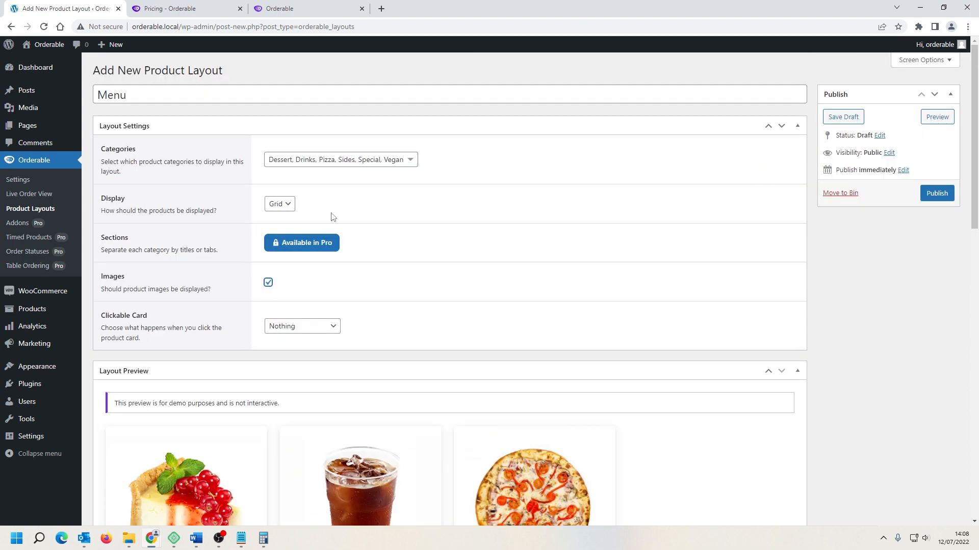
# Step: Set the layout's display mode to List
pyautogui.click(287, 204)
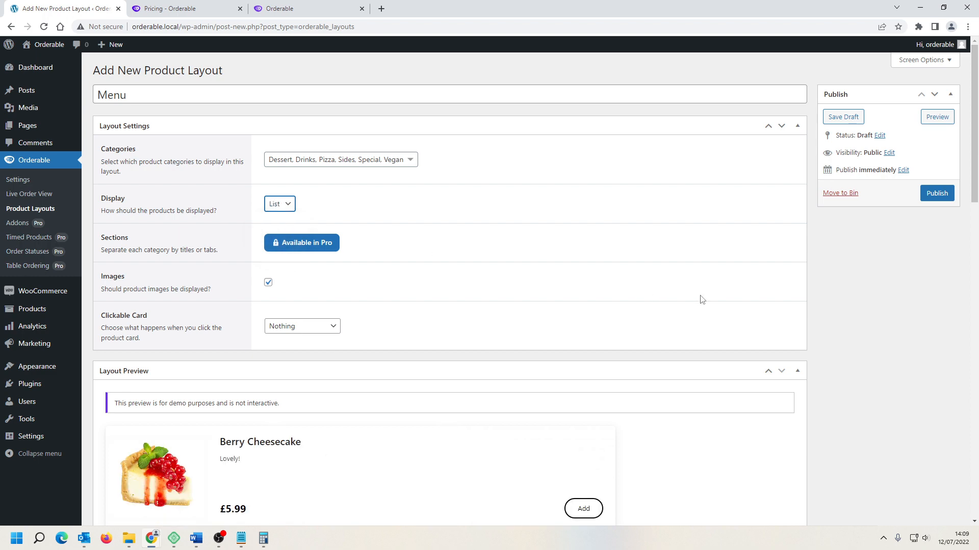
pyautogui.scroll(-4, 701, 299)
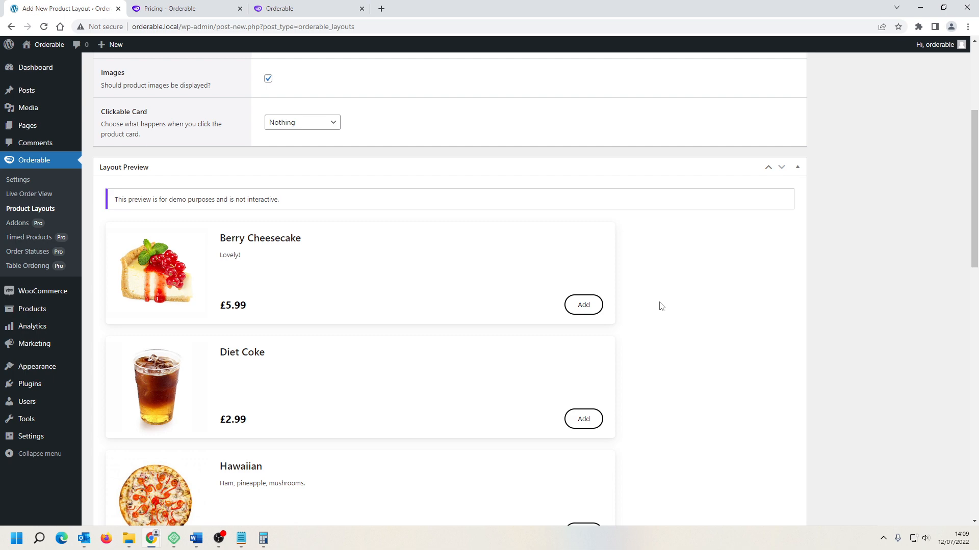
pyautogui.scroll(-6, 661, 305)
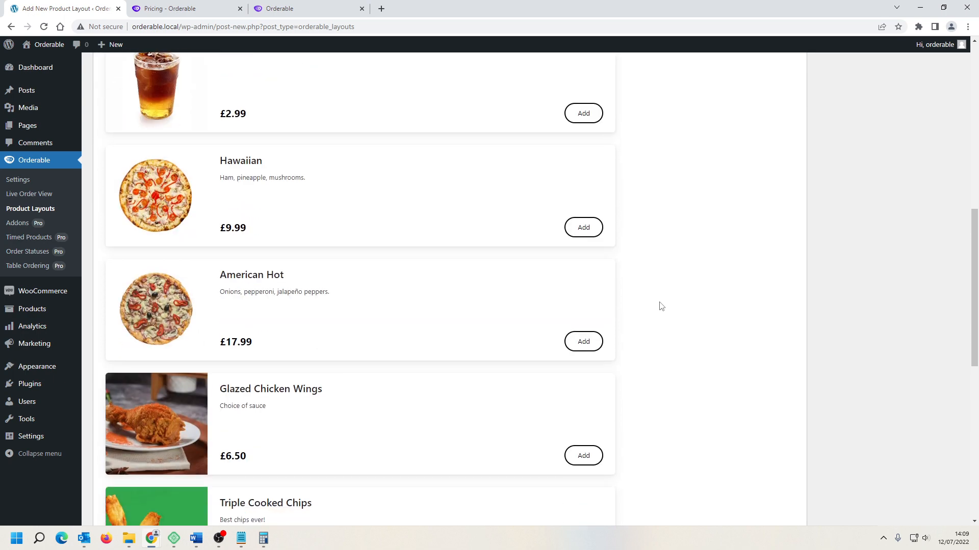
pyautogui.scroll(3, 661, 306)
pyautogui.scroll(6, 662, 306)
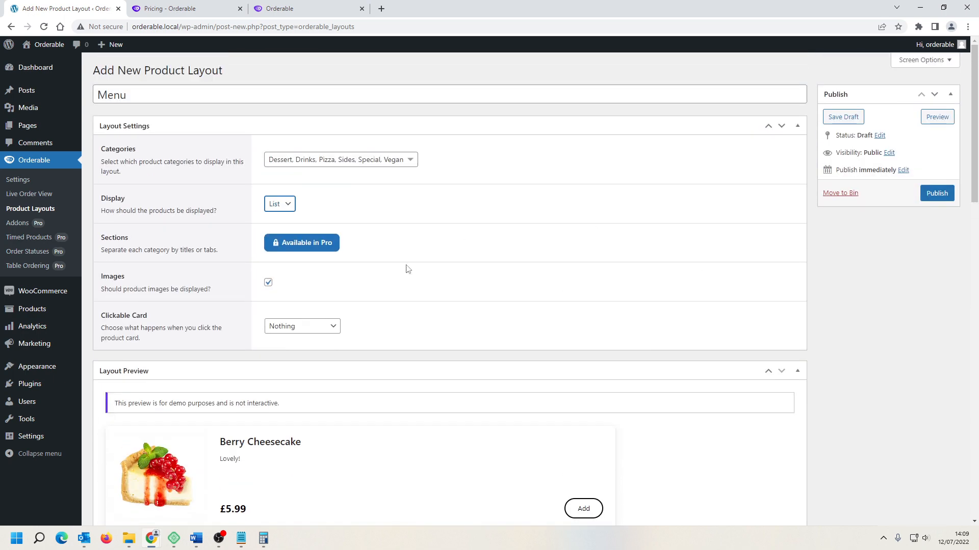
pyautogui.scroll(-2, 415, 304)
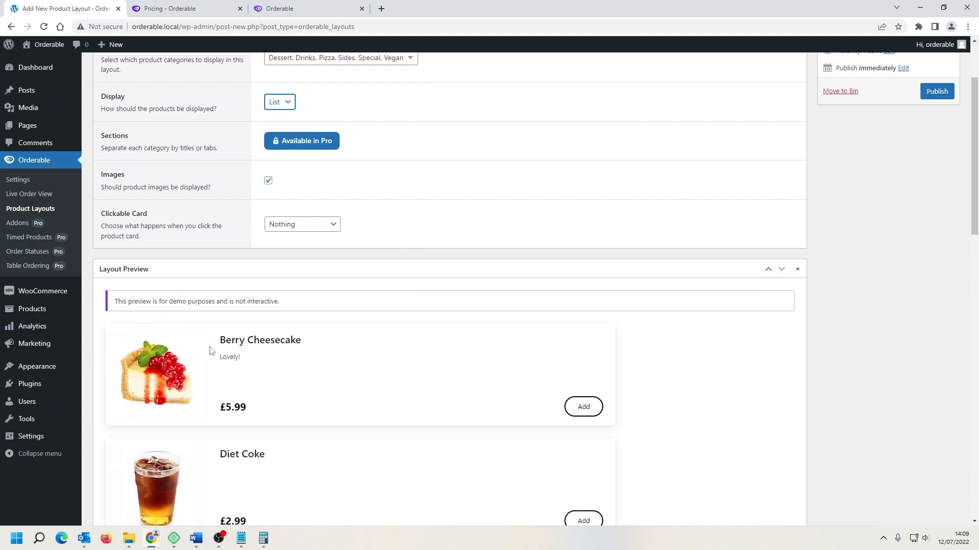
# Step: Set the clickable card action to Add to Cart
pyautogui.click(327, 226)
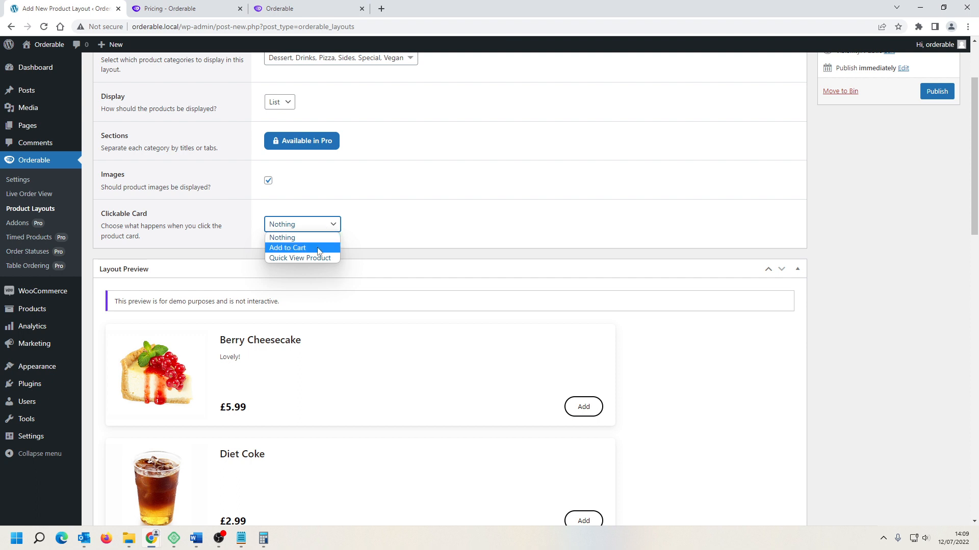
pyautogui.click(317, 247)
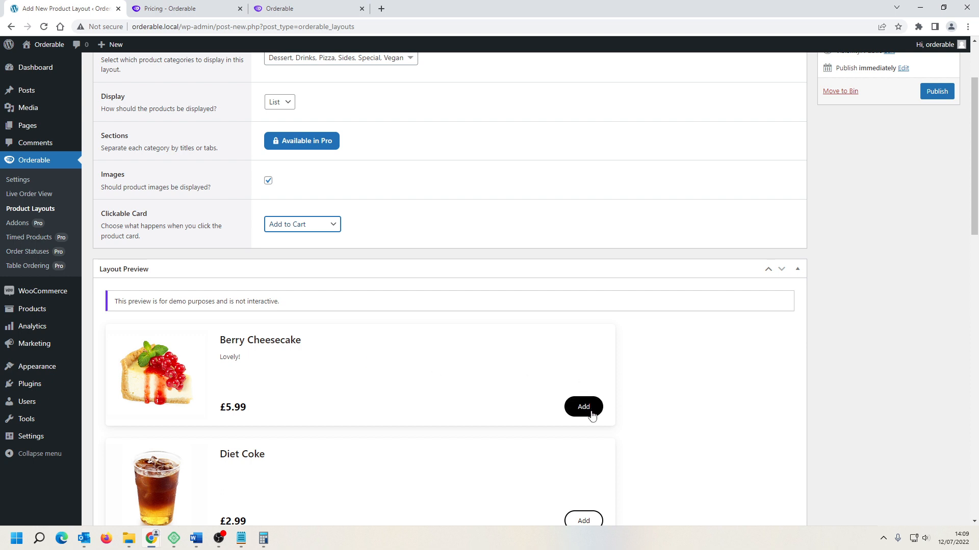
pyautogui.scroll(-5, 708, 408)
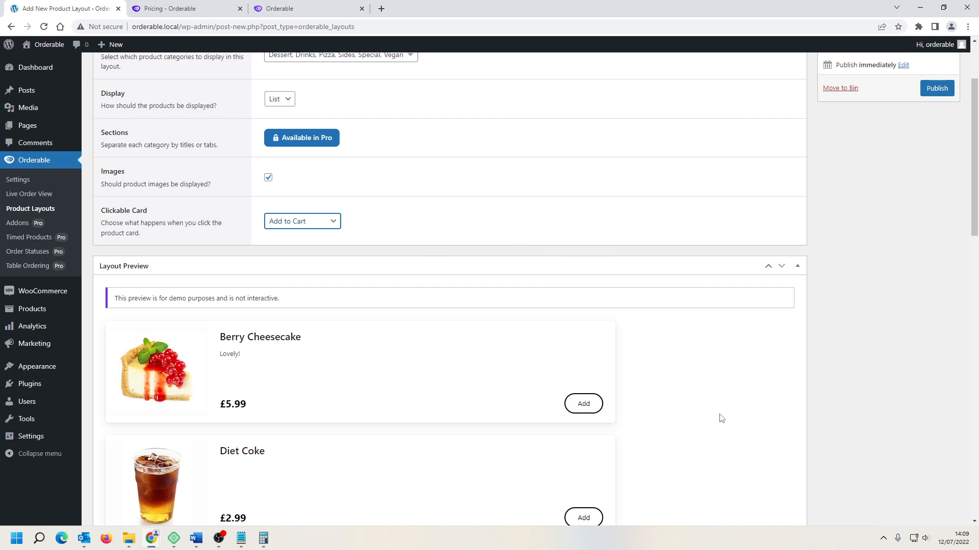
pyautogui.scroll(-4, 673, 382)
pyautogui.scroll(7, 679, 389)
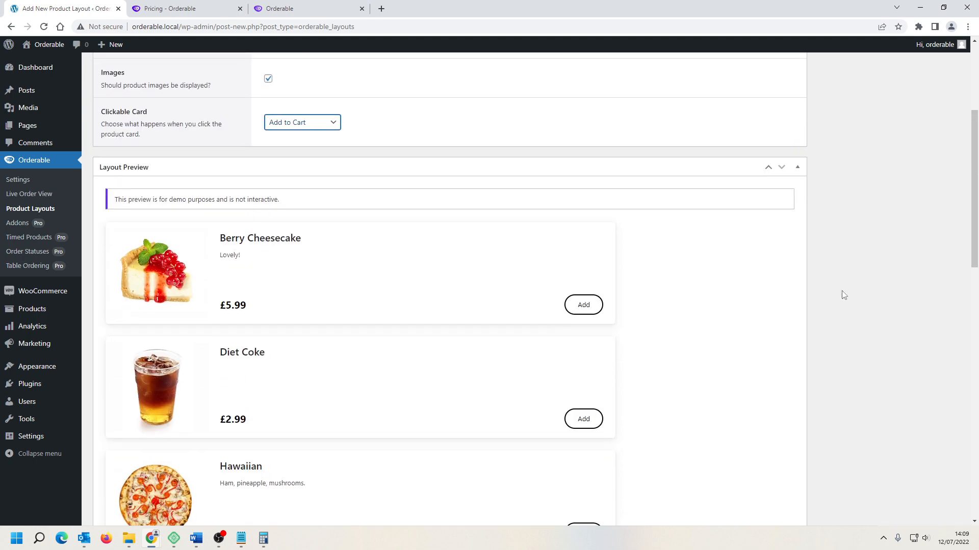
pyautogui.scroll(4, 975, 188)
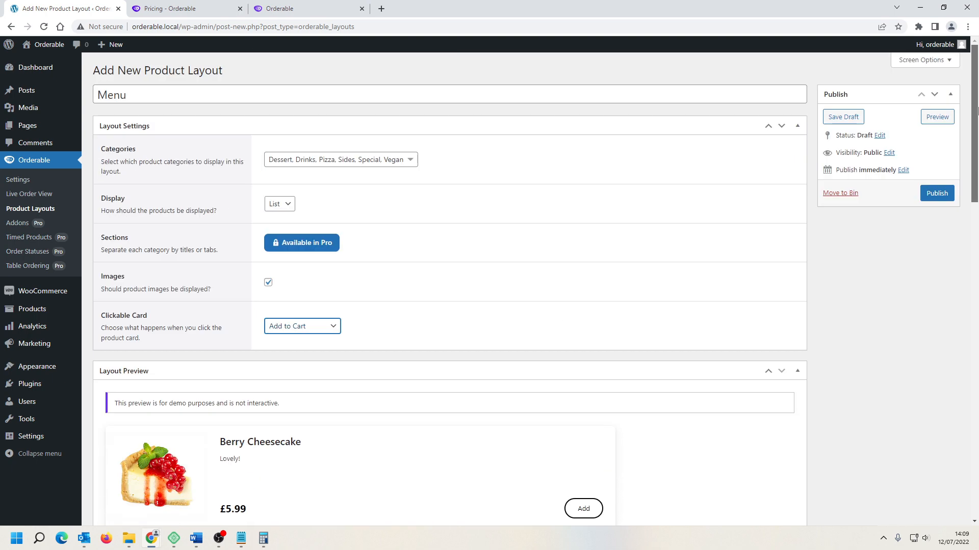
# Step: Publish the Menu layout and return to the list of product layouts
pyautogui.click(951, 189)
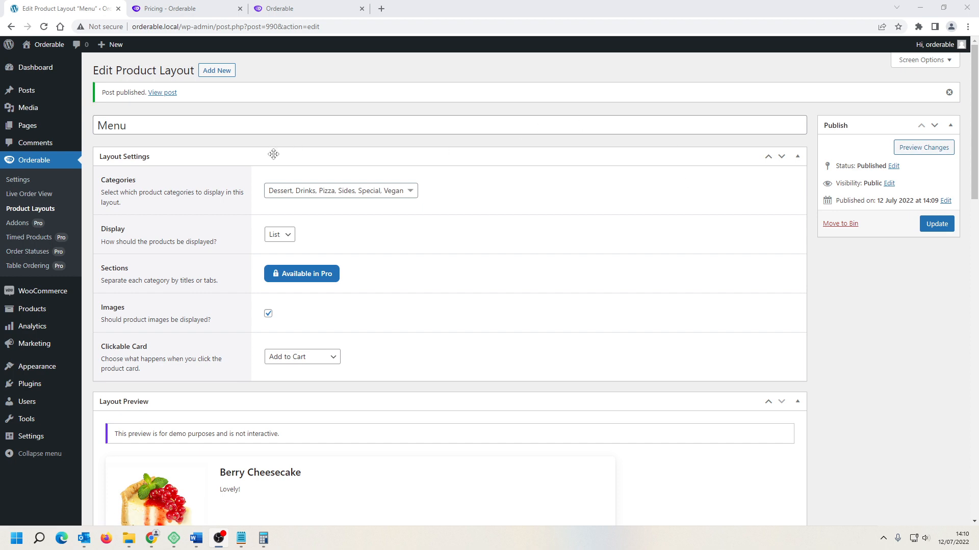
pyautogui.click(43, 209)
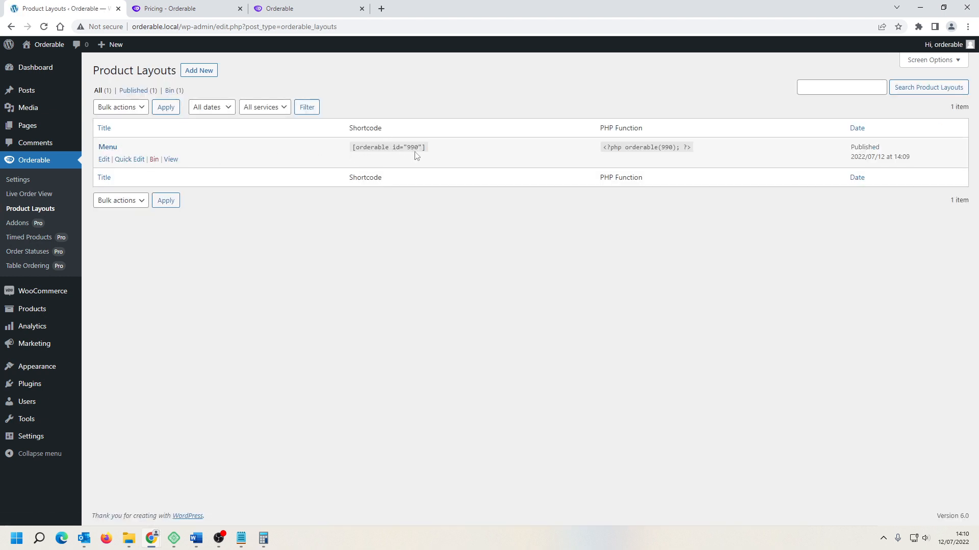
# Step: Copy the Menu layout's shortcode and create a new page titled Order
pyautogui.moveTo(424, 147); pyautogui.dragTo(351, 149)
pyautogui.hotkey('ctrl', 'c')
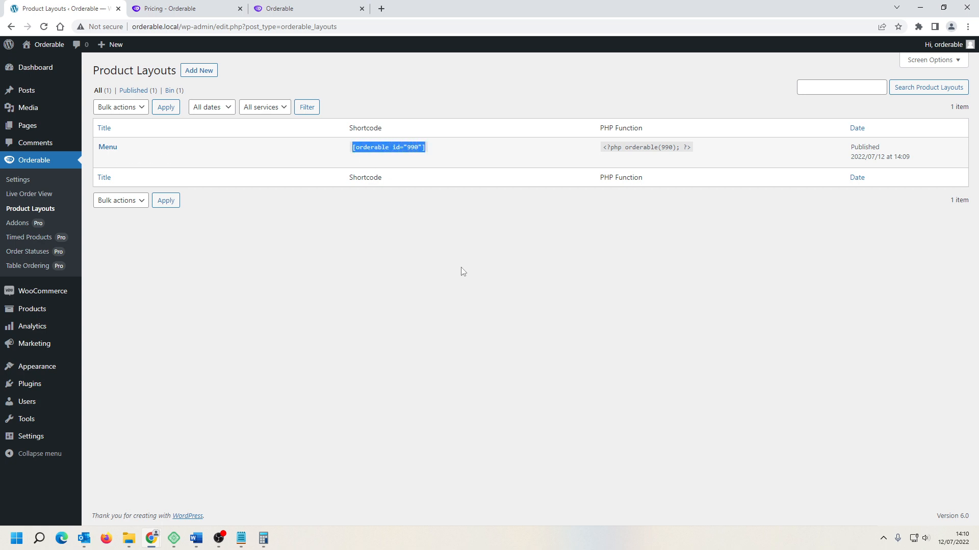
pyautogui.moveTo(28, 128)
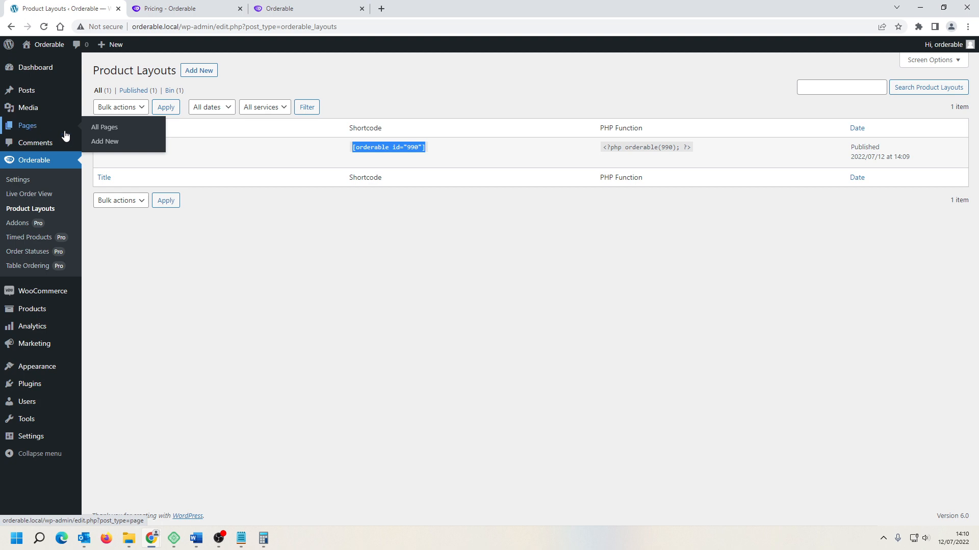
pyautogui.click(114, 148)
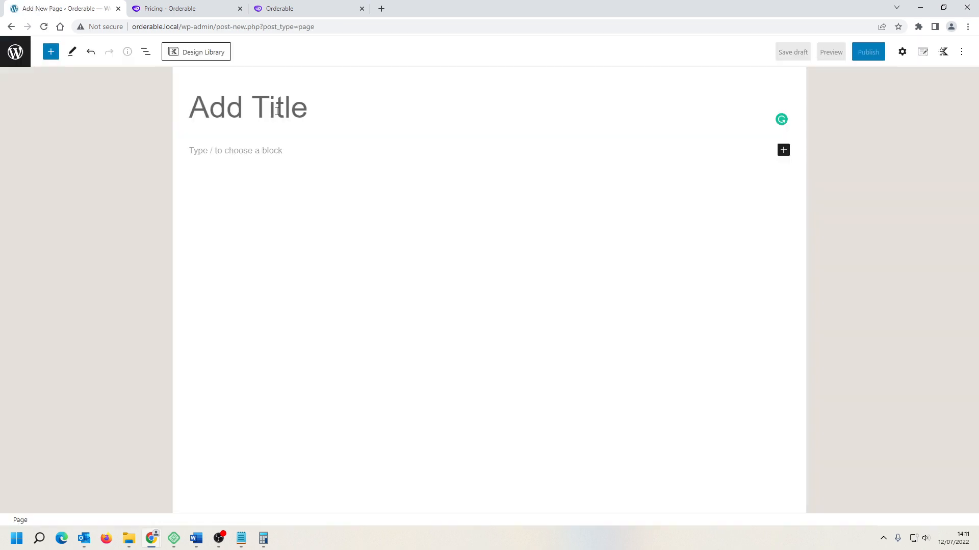
pyautogui.write('O')
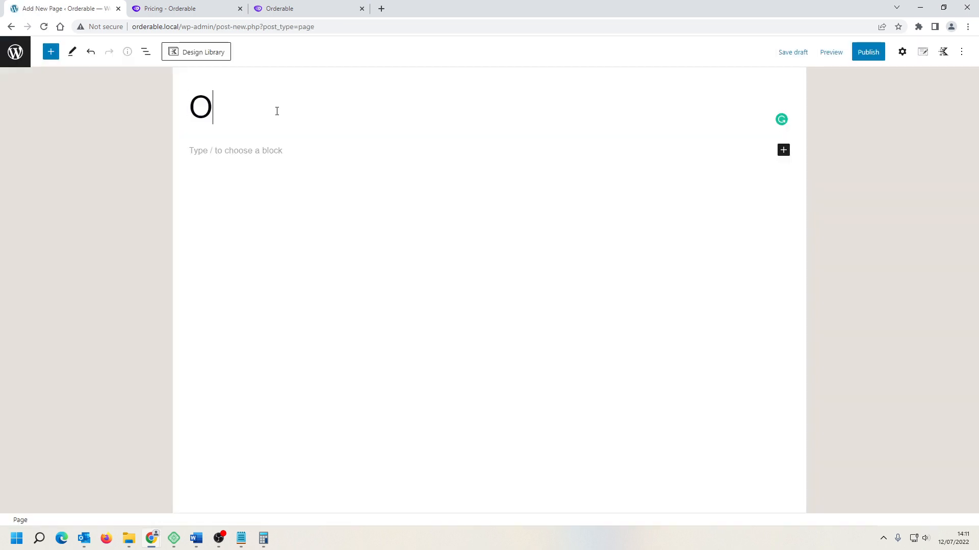
pyautogui.write('rder')
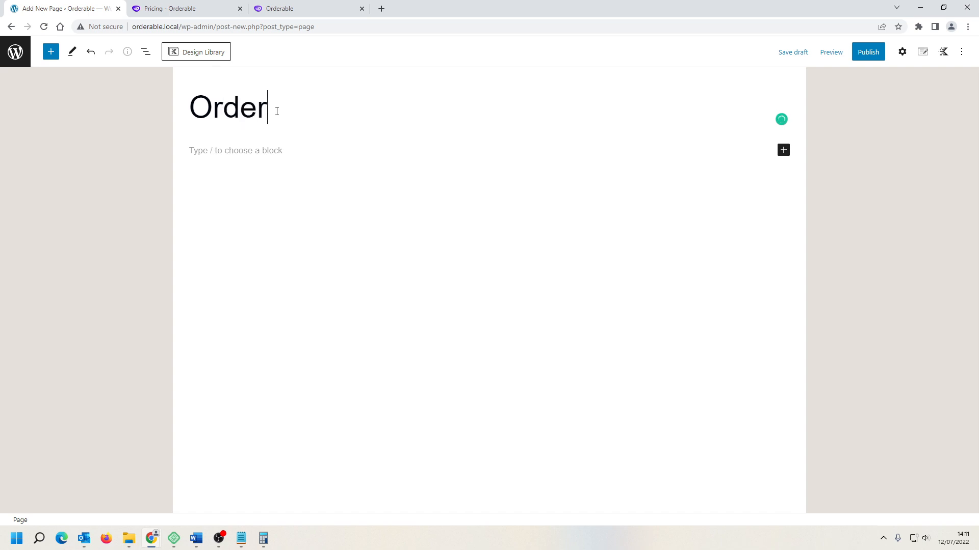
# Step: Add a Shortcode block containing [orderable id="990"] to the page and publish it
pyautogui.click(275, 153)
pyautogui.write('/')
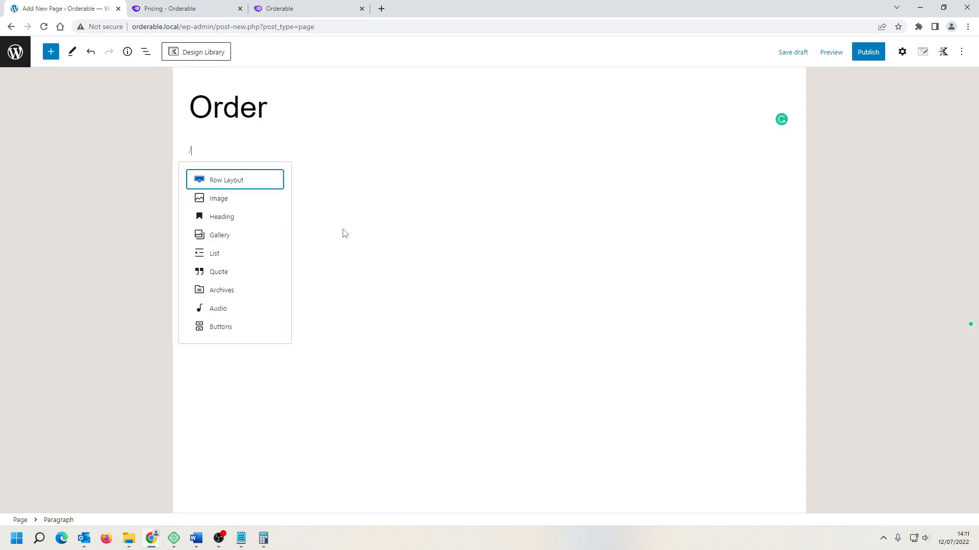
pyautogui.write('short')
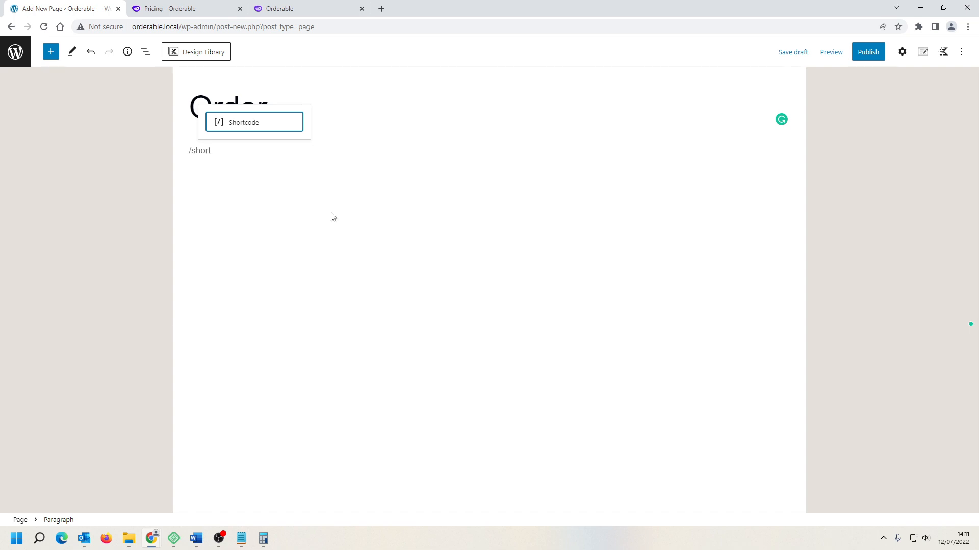
pyautogui.click(251, 122)
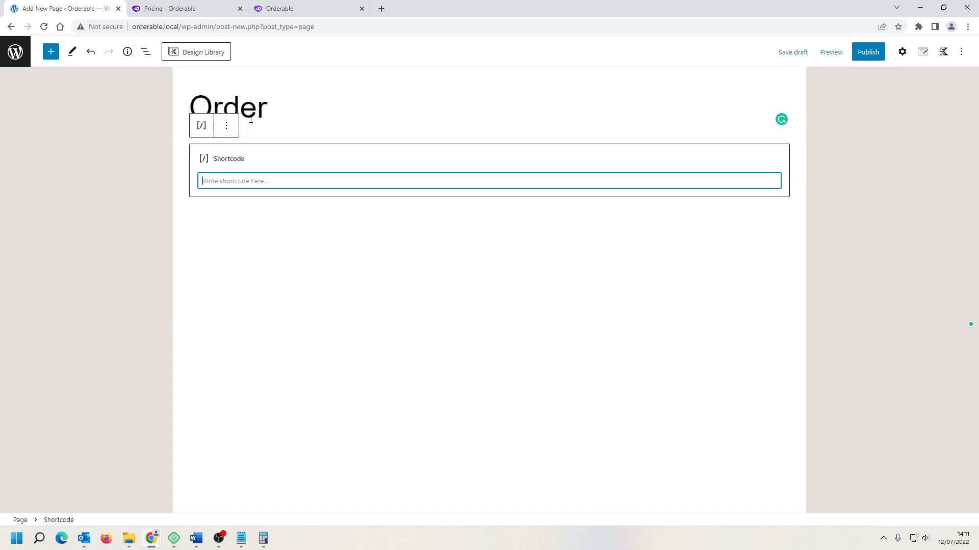
pyautogui.rightClick(253, 182)
pyautogui.click(290, 262)
pyautogui.click(873, 56)
pyautogui.click(873, 57)
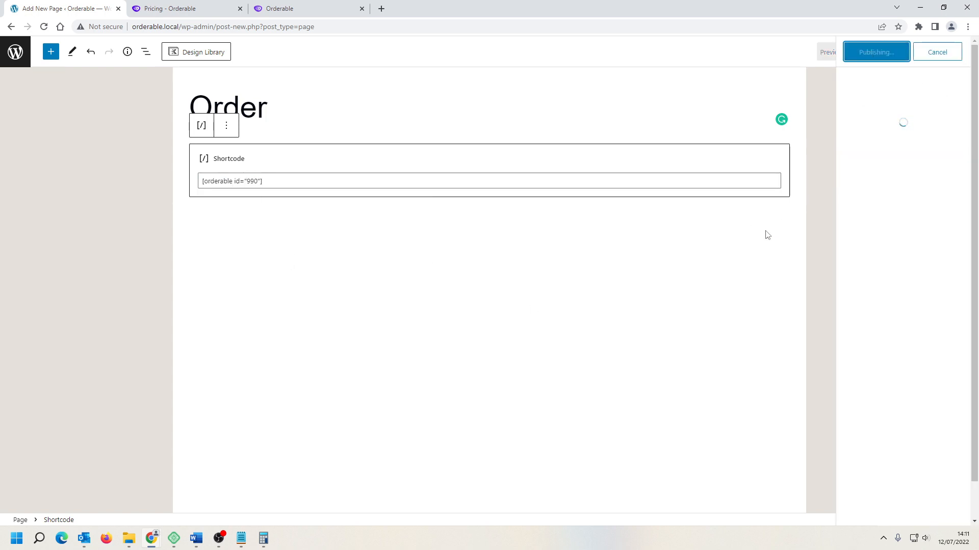
# Step: Open the published Order page in a new tab and scroll through its product menu
pyautogui.rightClick(100, 493)
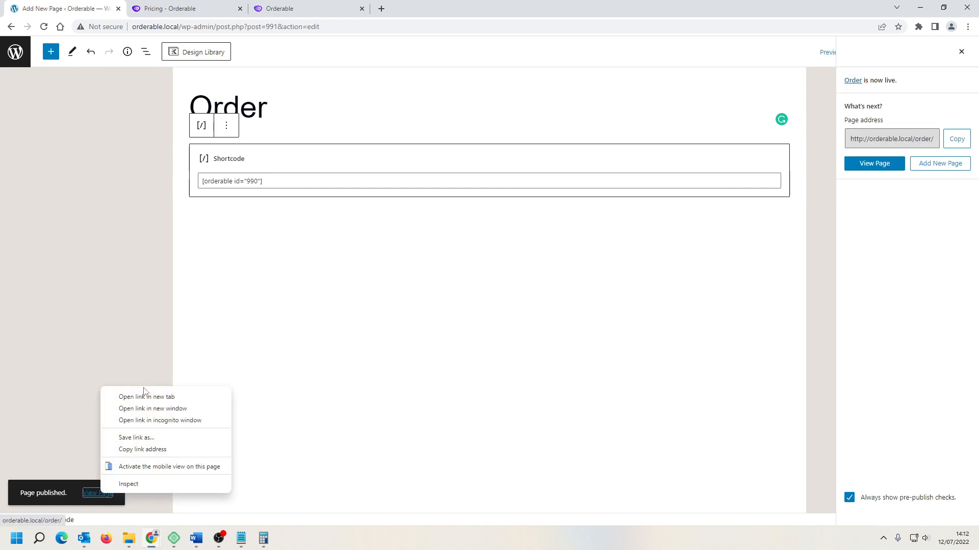
pyautogui.click(146, 396)
pyautogui.hotkey('ctrl', 'Tab')
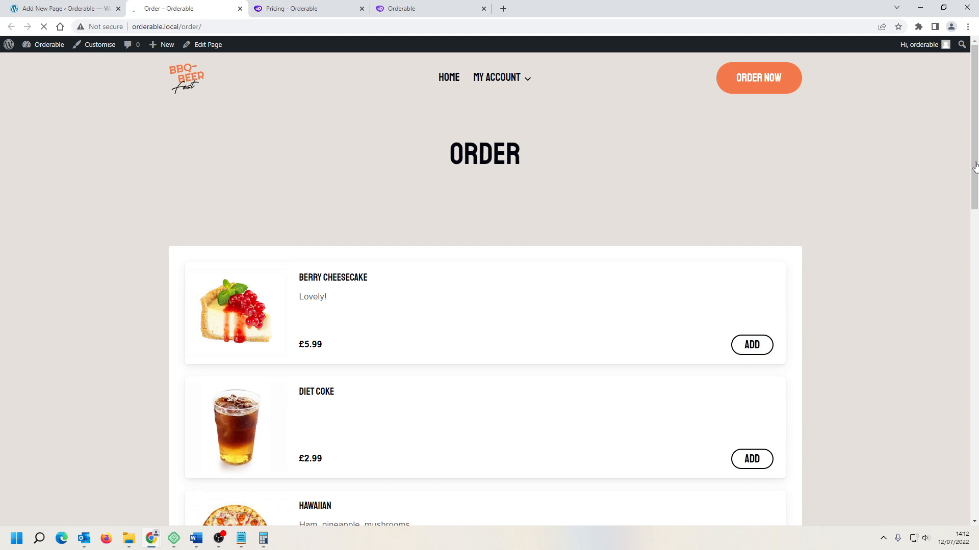
pyautogui.scroll(-12, 975, 165)
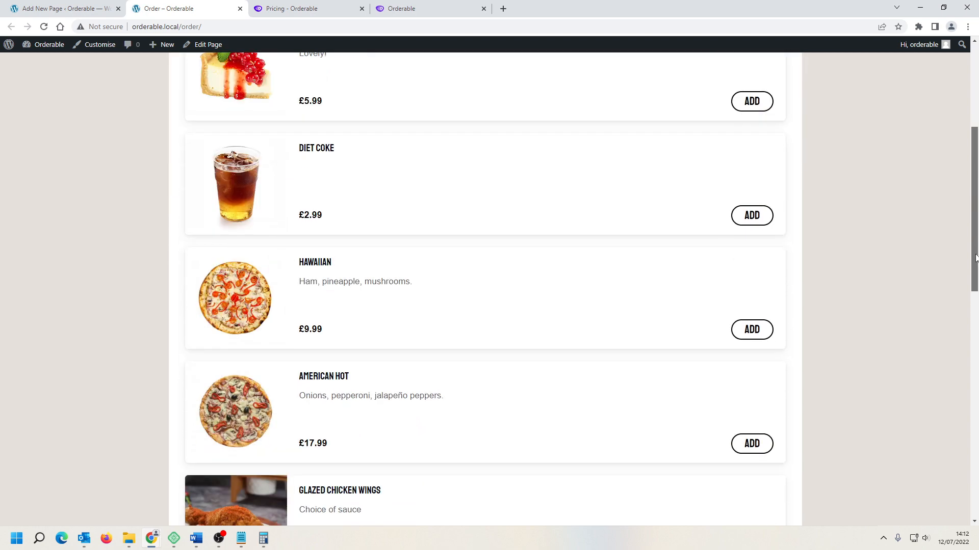
pyautogui.scroll(-4, 976, 134)
pyautogui.scroll(17, 976, 133)
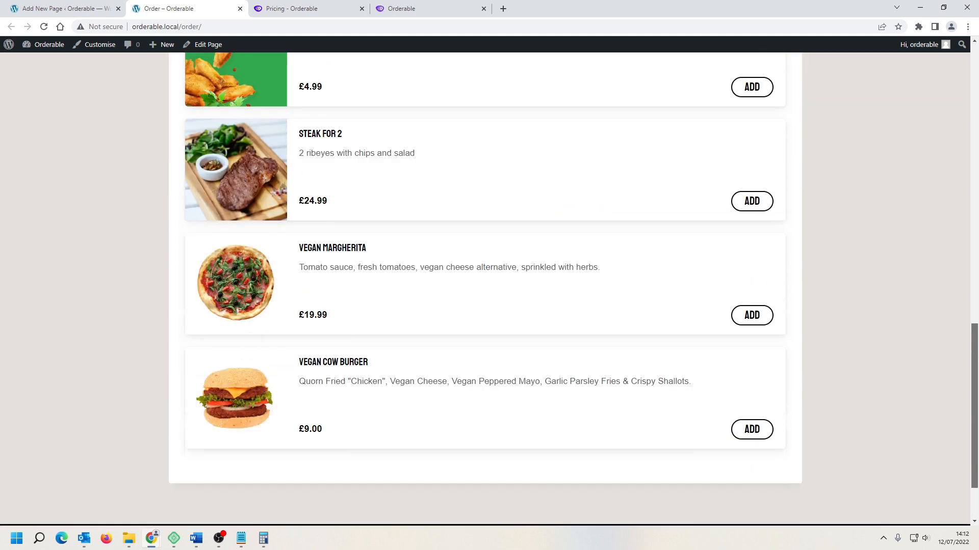
pyautogui.scroll(-3, 976, 134)
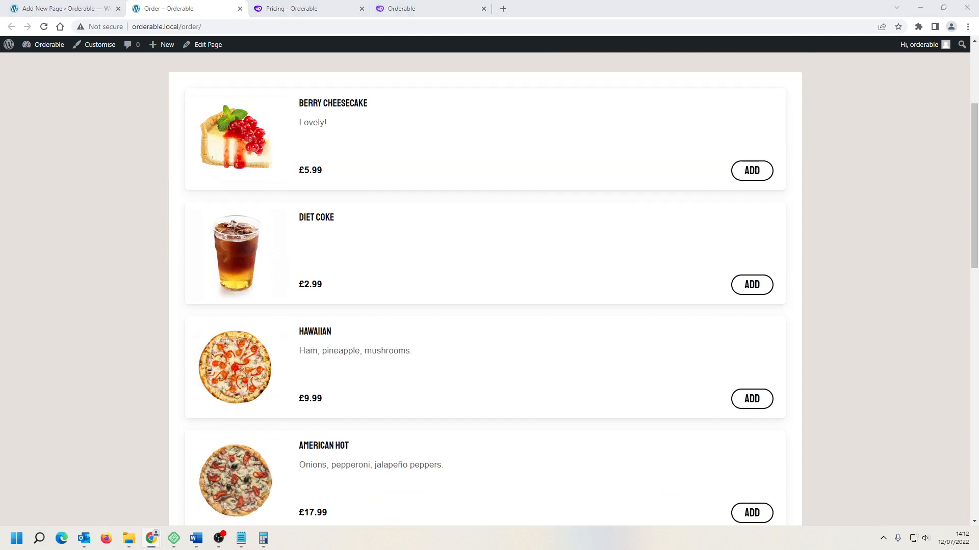
pyautogui.scroll(3, 650, 209)
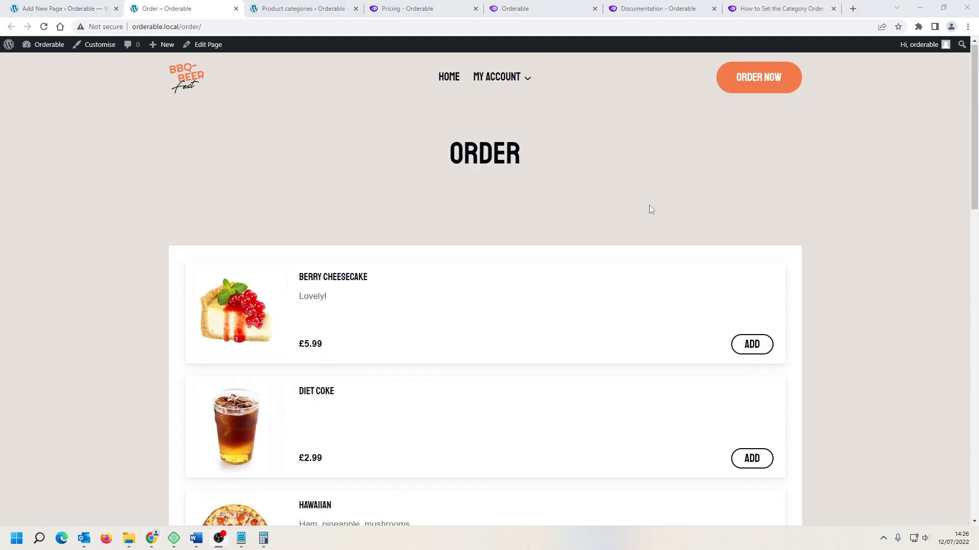
pyautogui.scroll(-3, 649, 221)
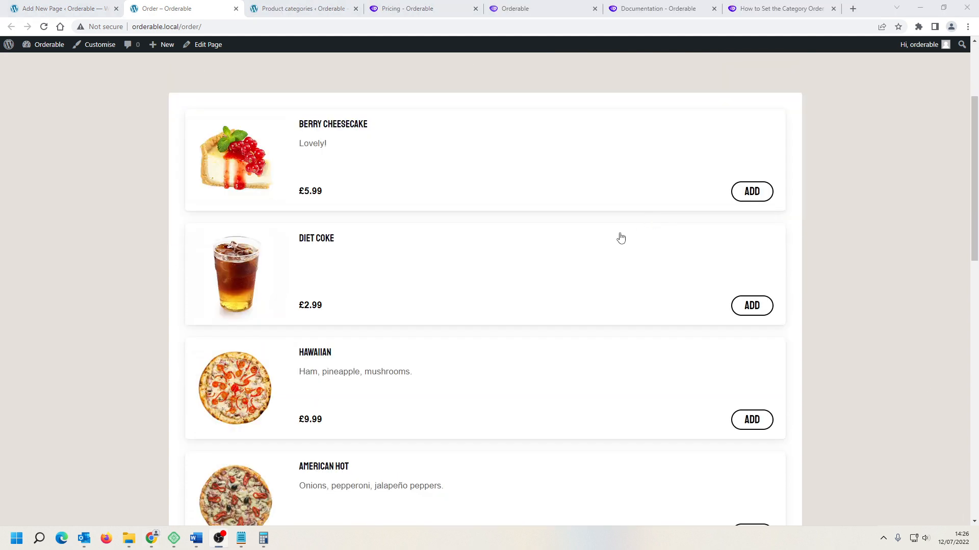
pyautogui.scroll(-3, 837, 284)
pyautogui.scroll(-6, 837, 281)
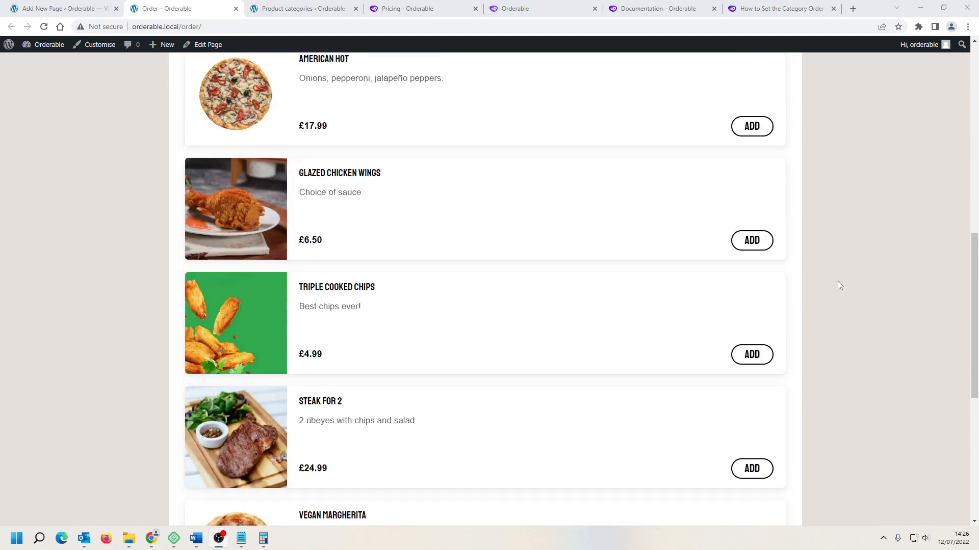
pyautogui.scroll(2, 838, 282)
pyautogui.scroll(4, 837, 284)
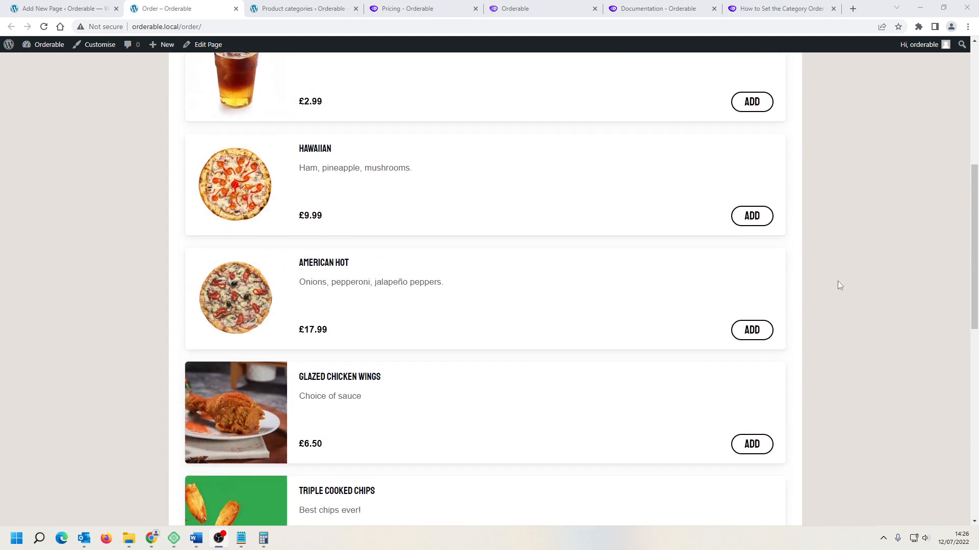
pyautogui.scroll(5, 525, 209)
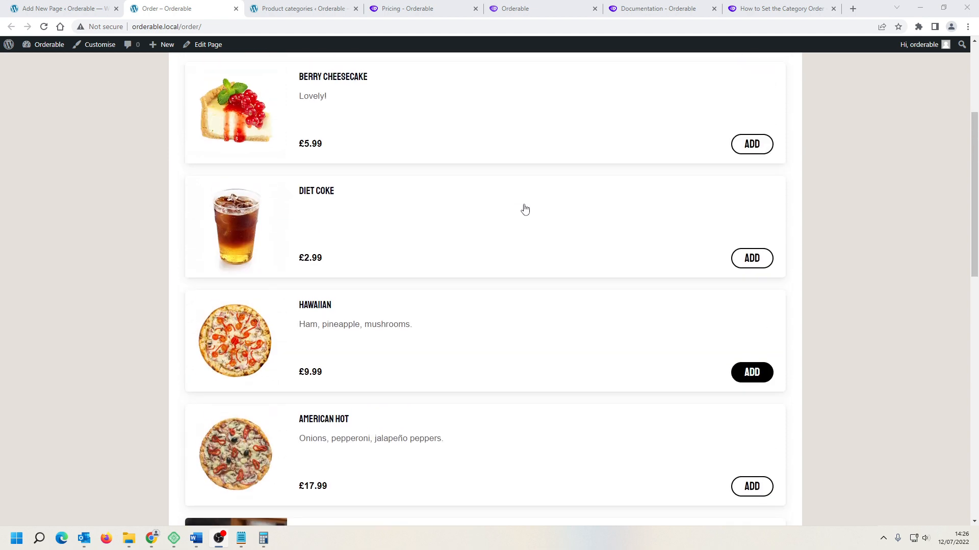
# Step: Add the Berry Cheesecake to the order from its card, raising and then lowering its quantity in the side cart
pyautogui.click(417, 222)
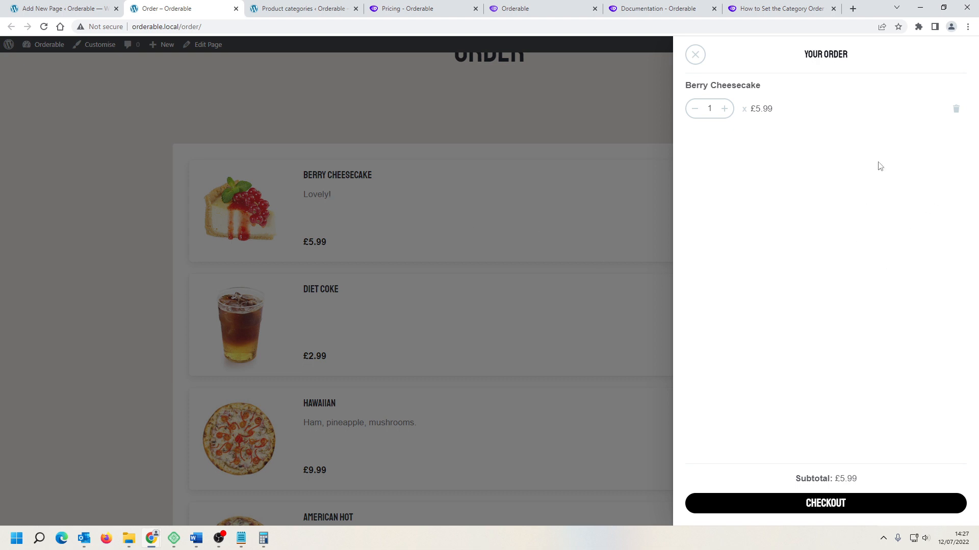
pyautogui.click(725, 113)
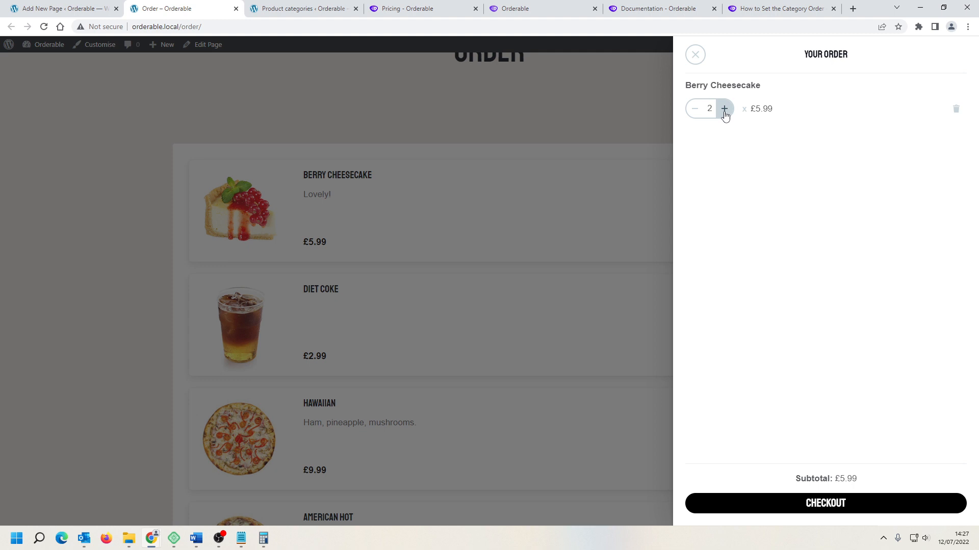
pyautogui.click(695, 109)
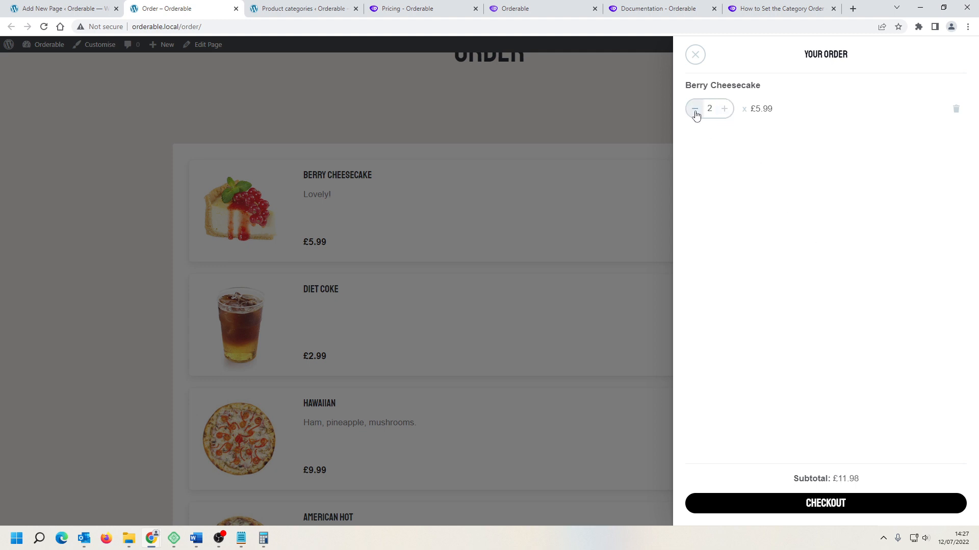
# Step: Proceed to checkout and review the order summary and delivery date choices
pyautogui.click(834, 506)
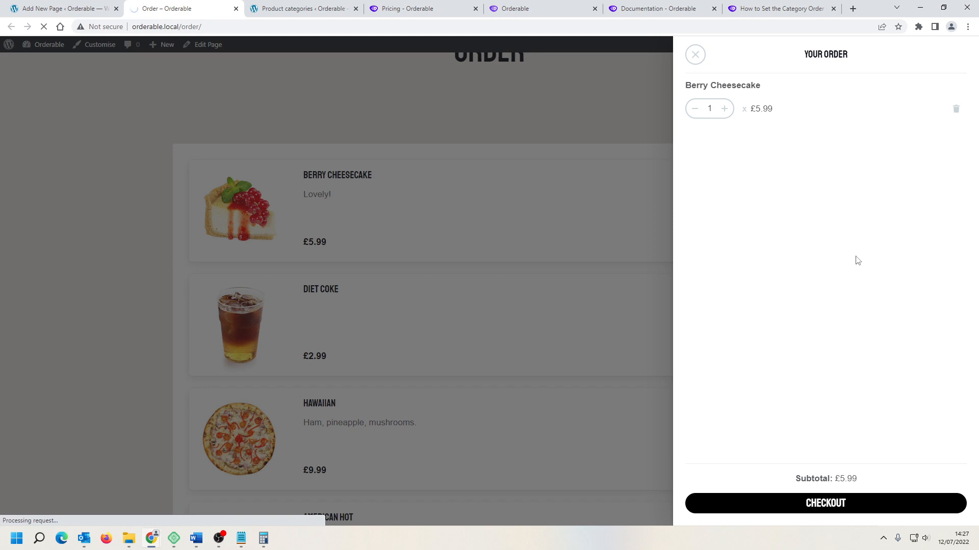
pyautogui.scroll(-4, 773, 244)
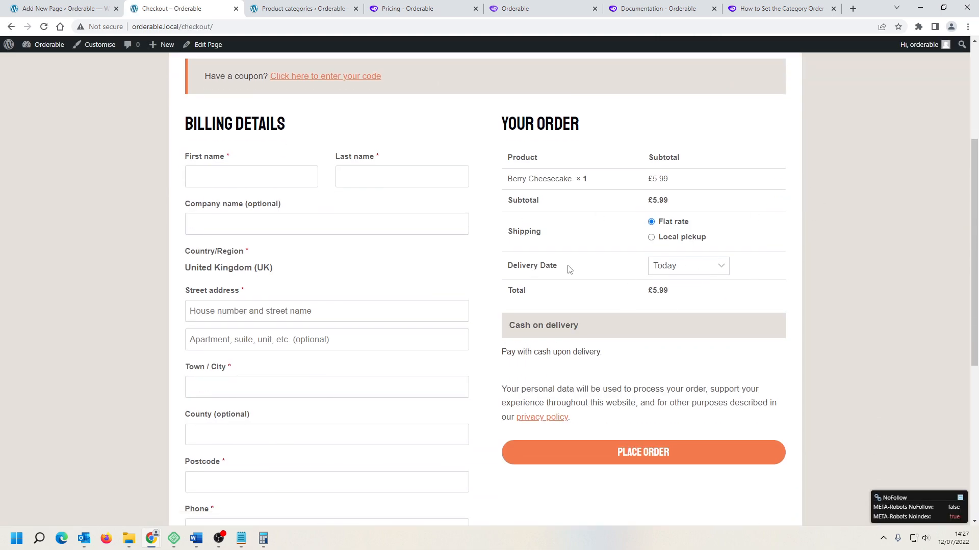
pyautogui.scroll(-2, 568, 273)
pyautogui.scroll(4, 569, 275)
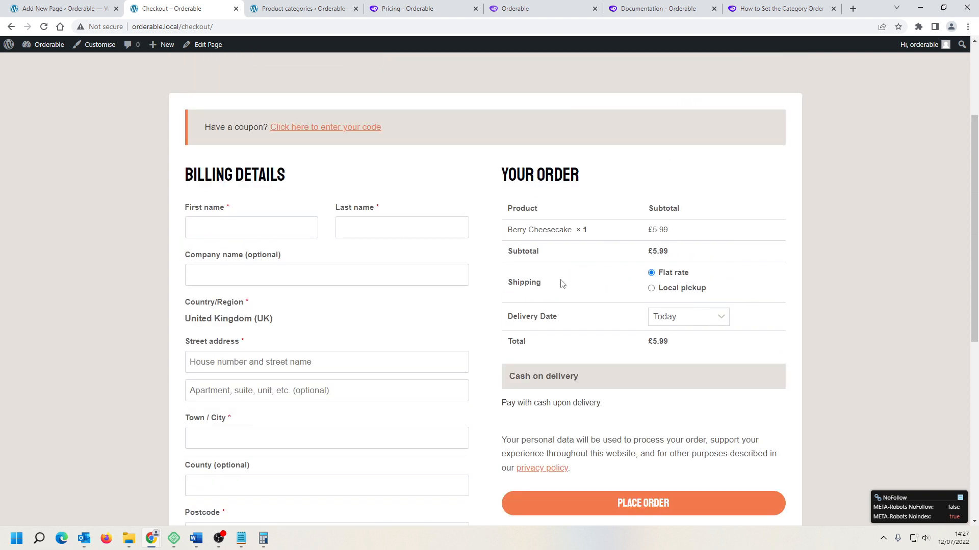
pyautogui.click(682, 320)
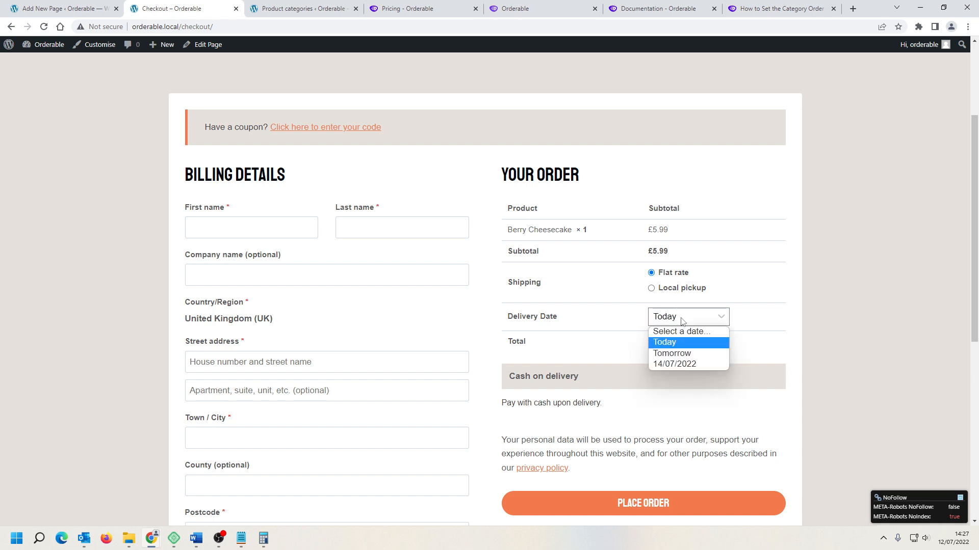
pyautogui.click(773, 295)
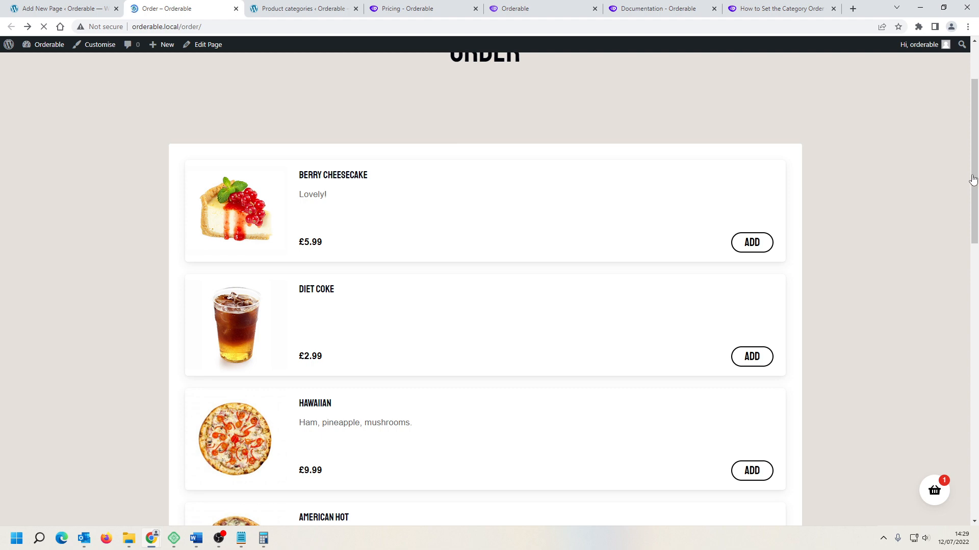
# Step: Scroll through the Order page's product list again
pyautogui.scroll(-12, 484, 286)
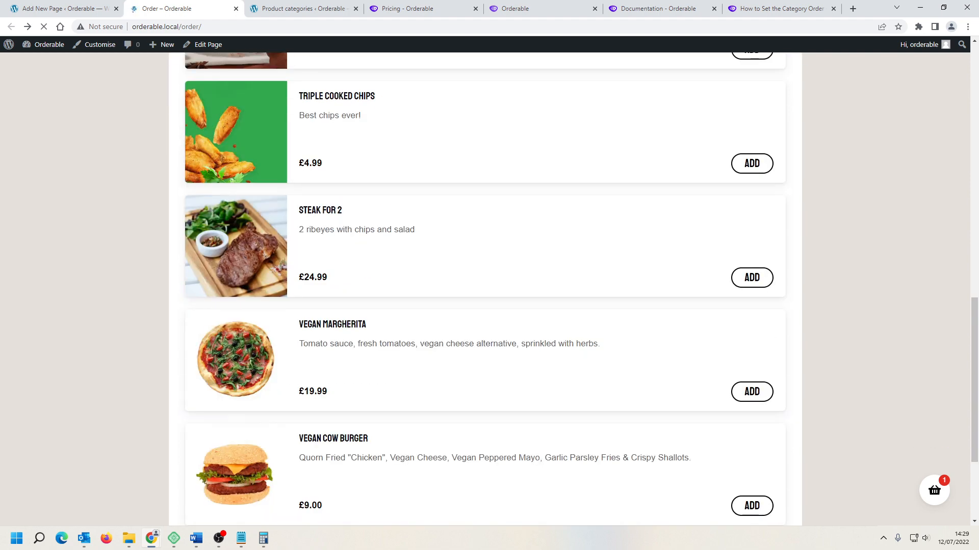
pyautogui.scroll(12, 484, 285)
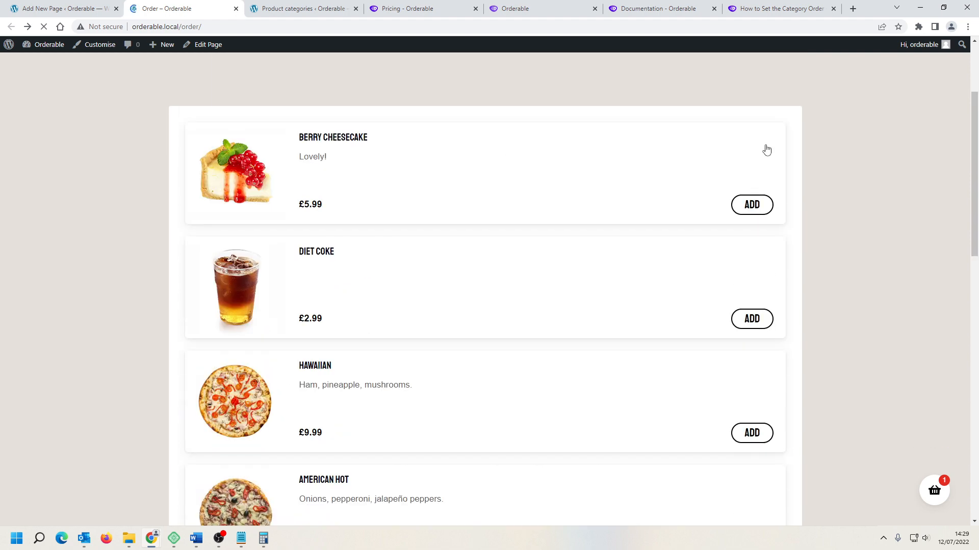
pyautogui.scroll(-7, 485, 286)
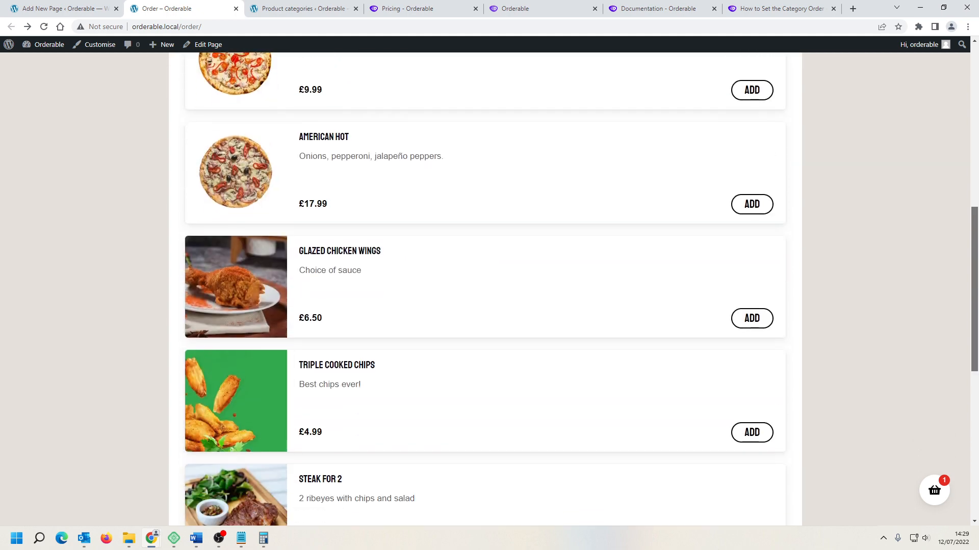
pyautogui.scroll(-6, 484, 285)
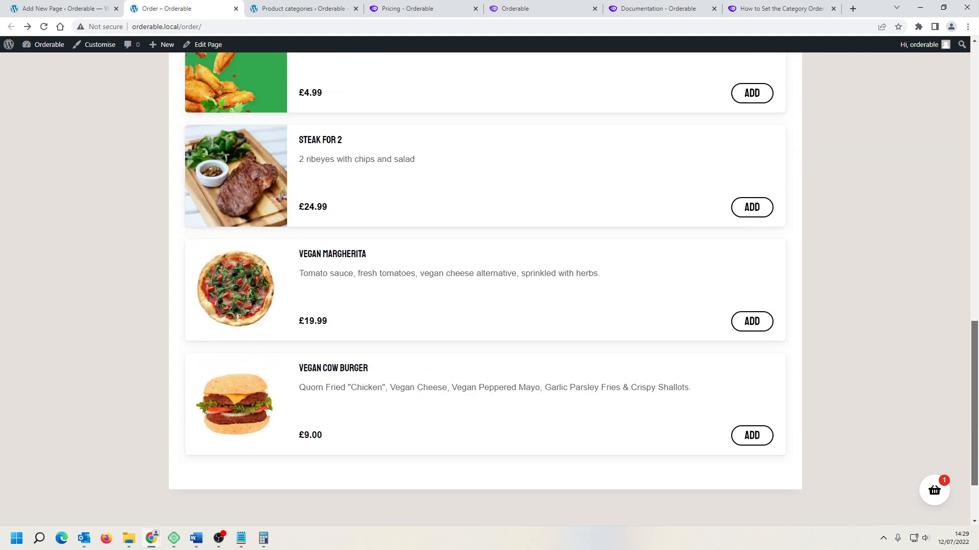
pyautogui.scroll(13, 965, 105)
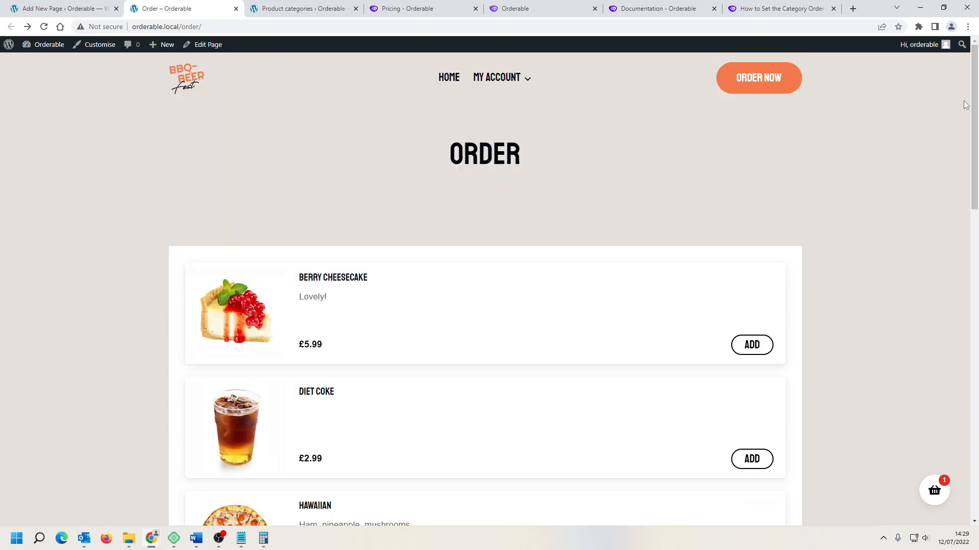
# Step: Open the product categories and move Dessert below Special in the category order
pyautogui.click(69, 10)
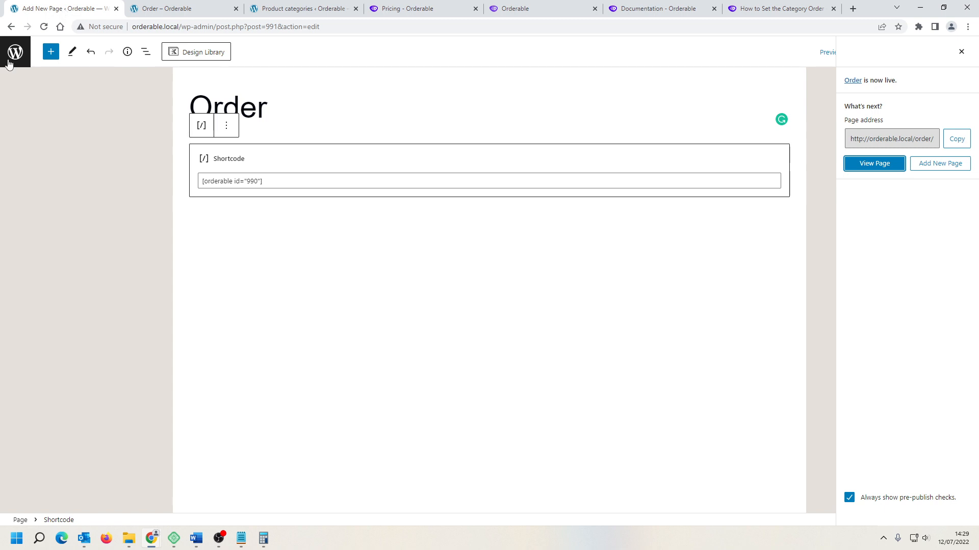
pyautogui.click(16, 53)
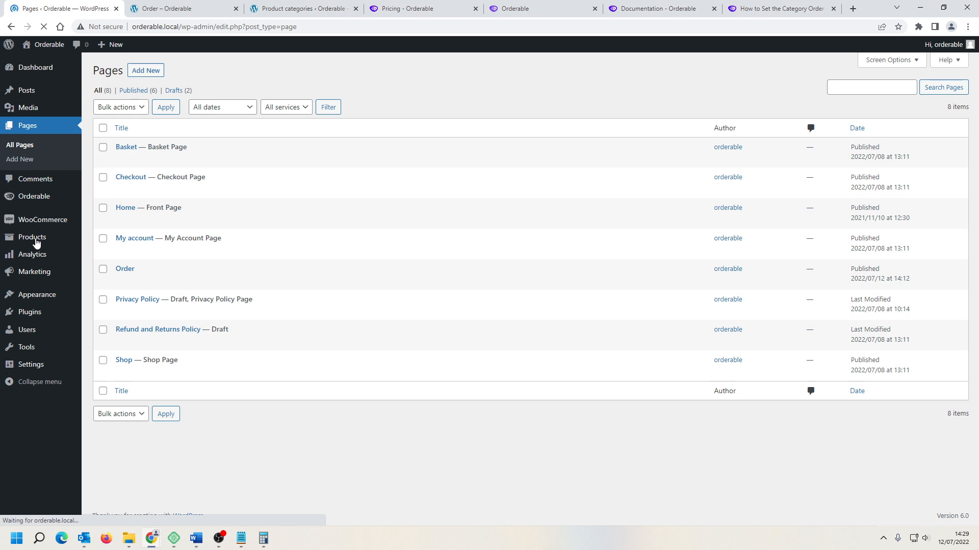
pyautogui.moveTo(36, 244)
pyautogui.click(100, 269)
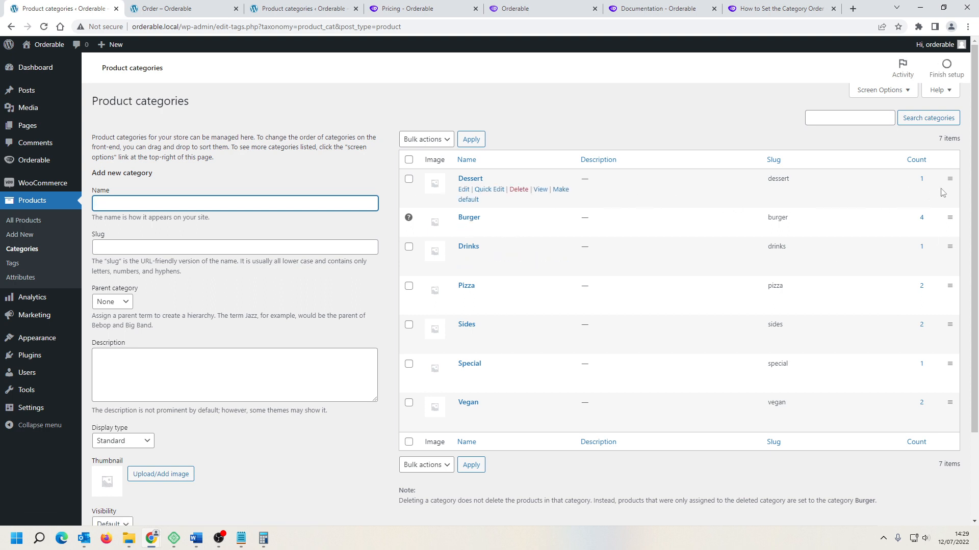
pyautogui.moveTo(949, 179); pyautogui.dragTo(951, 387)
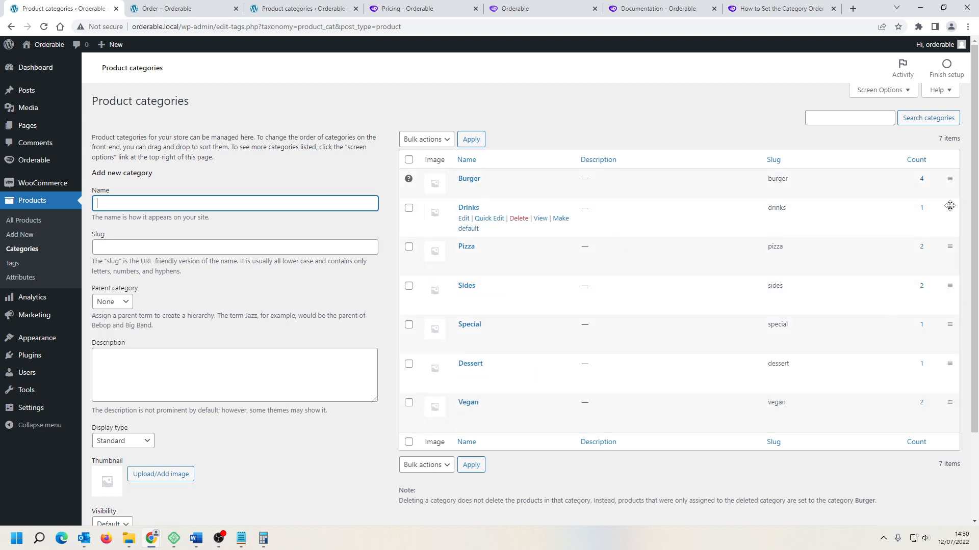
# Step: Reorder the product categories by moving Drinks to the bottom and Vegan up below Pizza
pyautogui.moveTo(950, 207); pyautogui.dragTo(930, 396)
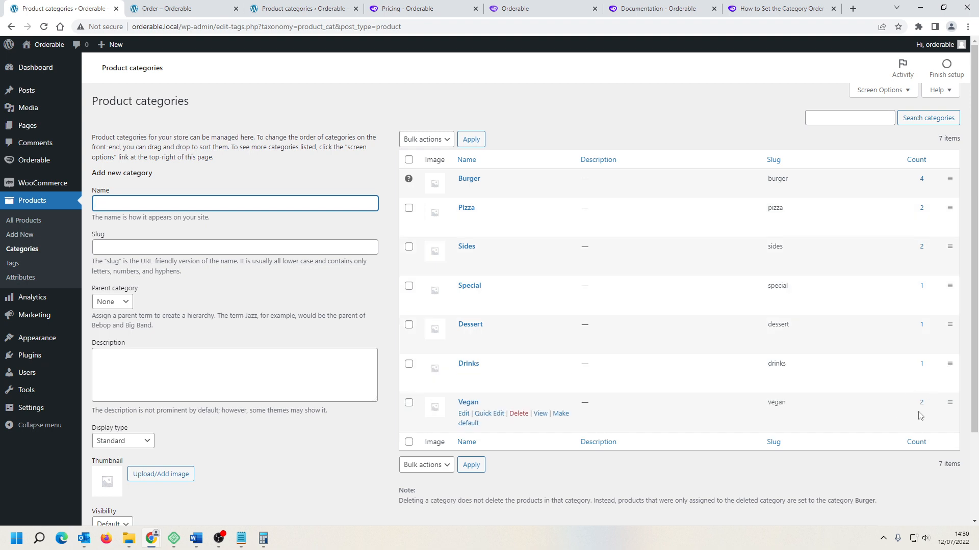
pyautogui.moveTo(951, 402); pyautogui.dragTo(942, 244)
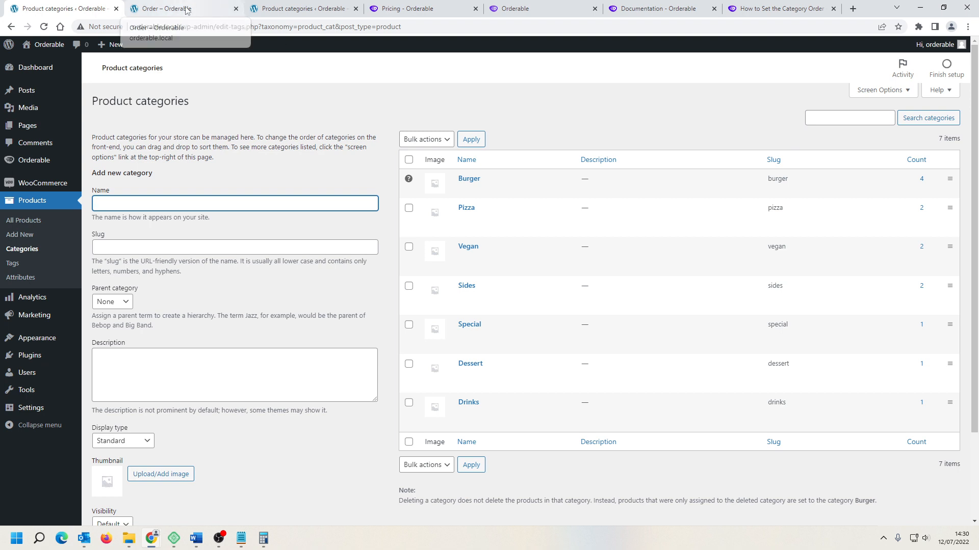
# Step: Reload the Order page and scroll through the product list to review the new order
pyautogui.click(187, 11)
pyautogui.click(44, 27)
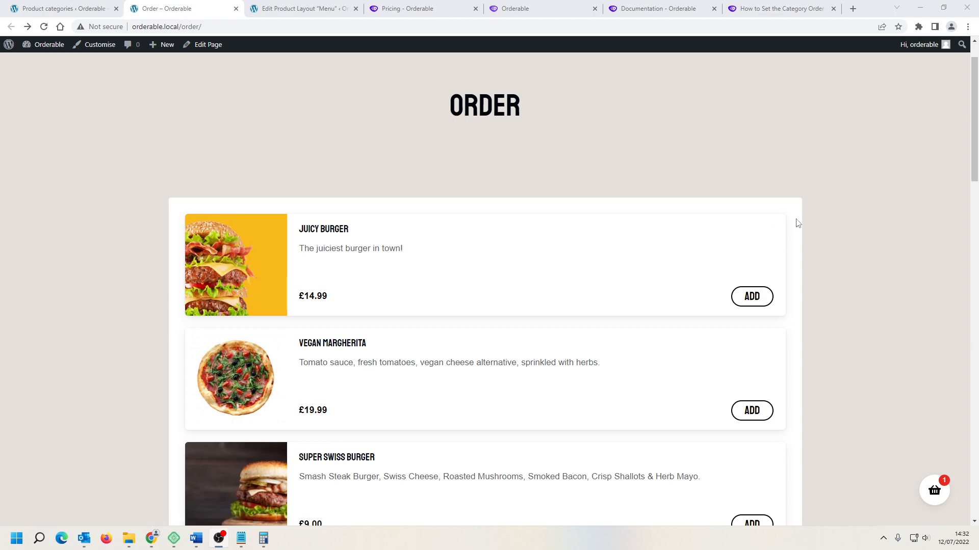
pyautogui.scroll(-5, 798, 223)
pyautogui.scroll(4, 797, 223)
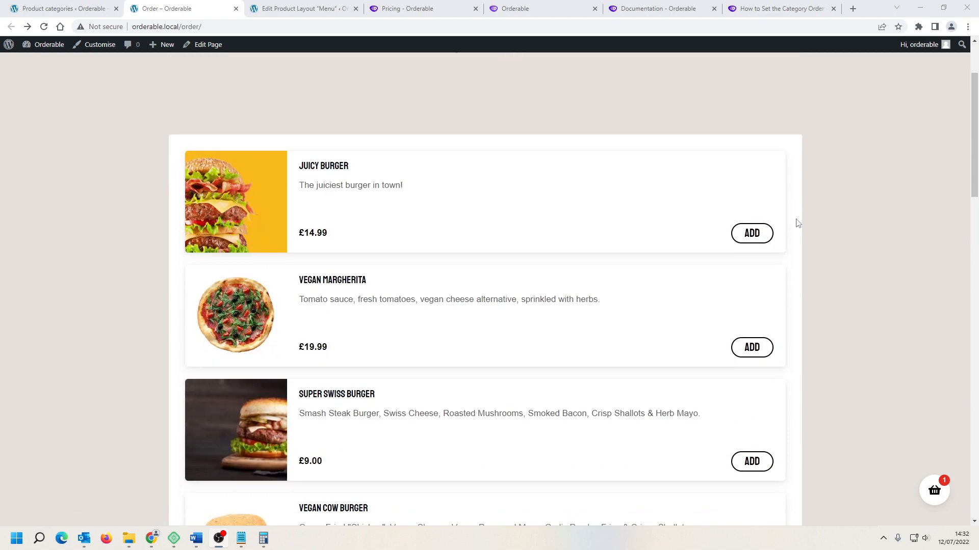
pyautogui.scroll(-3, 798, 223)
pyautogui.scroll(-15, 798, 223)
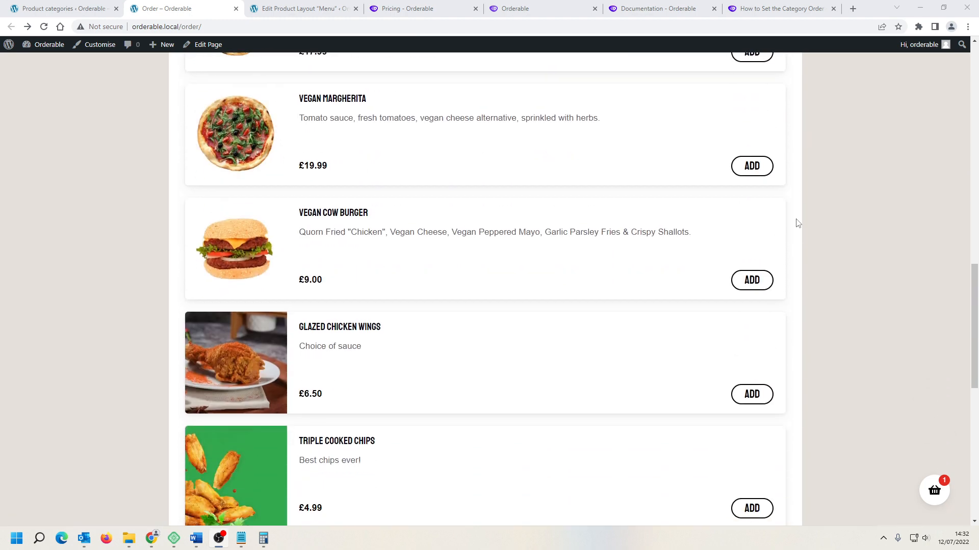
pyautogui.scroll(-2, 798, 223)
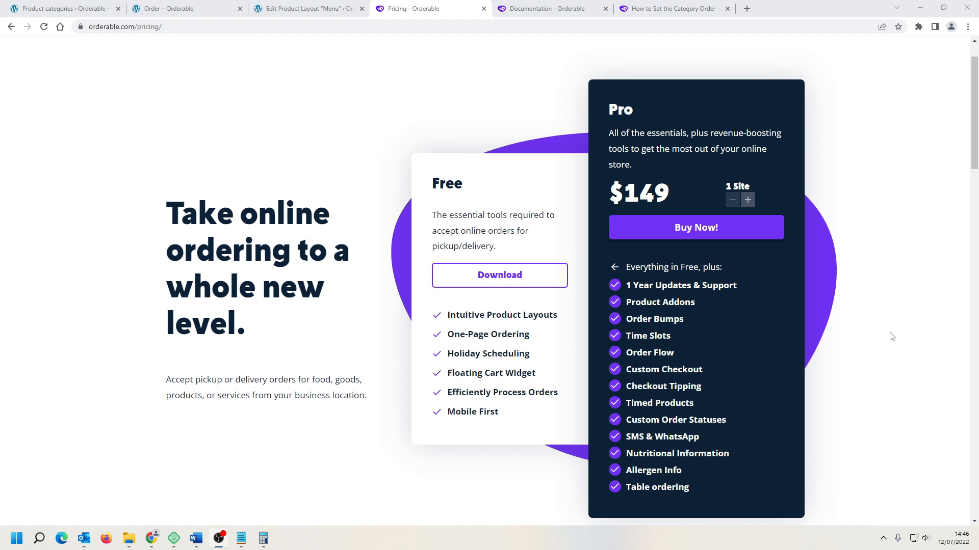
# Step: Open the Orderable Pro checkout and compare the 1 Site, 10 Sites and 25 Sites plans
pyautogui.click(691, 229)
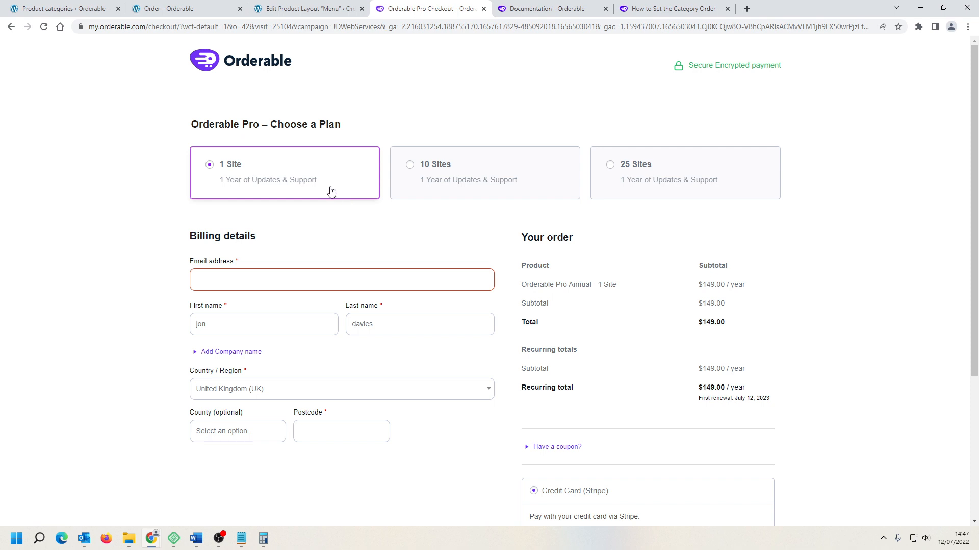
pyautogui.click(460, 177)
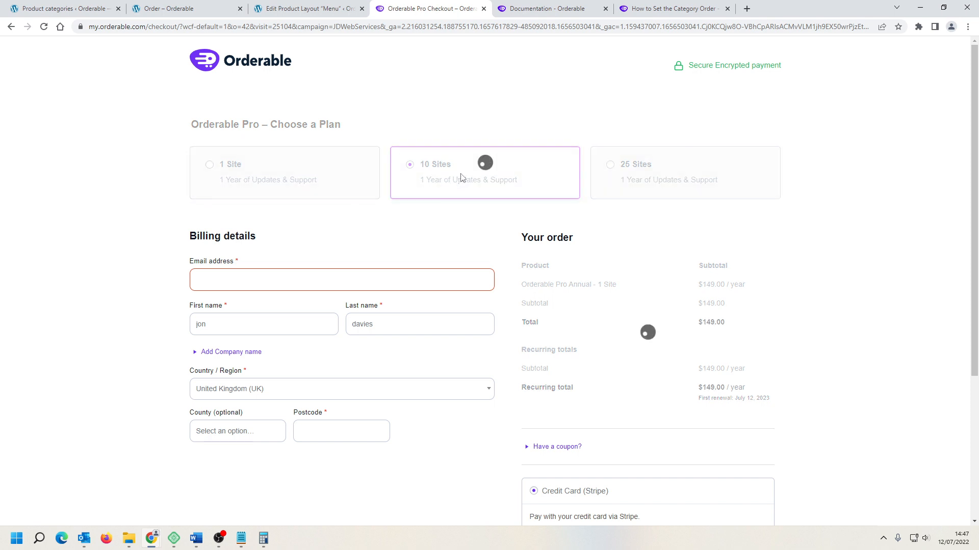
pyautogui.click(675, 182)
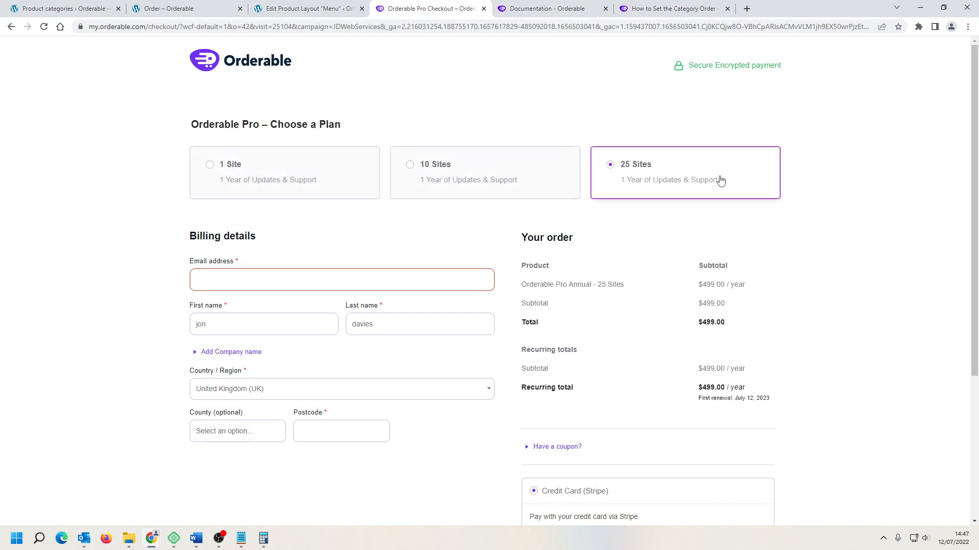
pyautogui.click(276, 185)
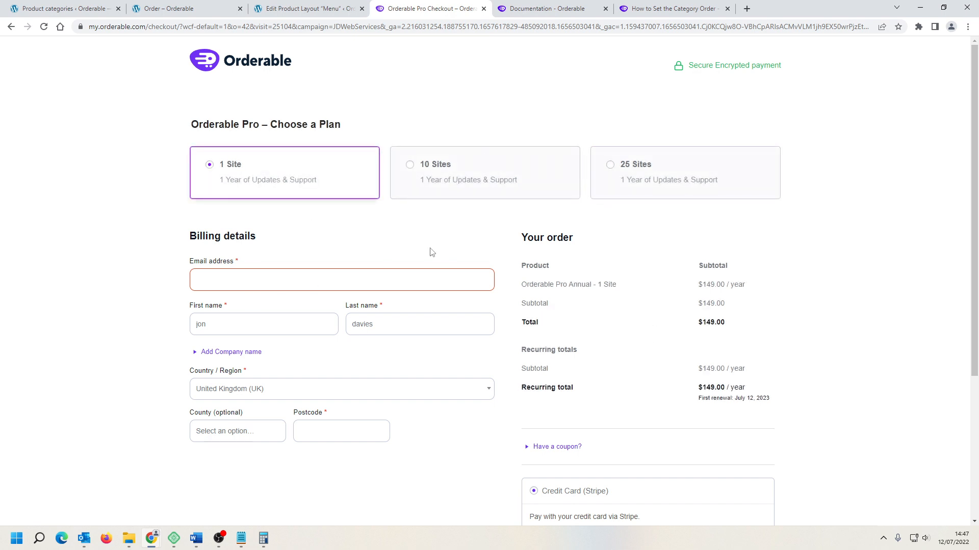
pyautogui.scroll(-4, 484, 270)
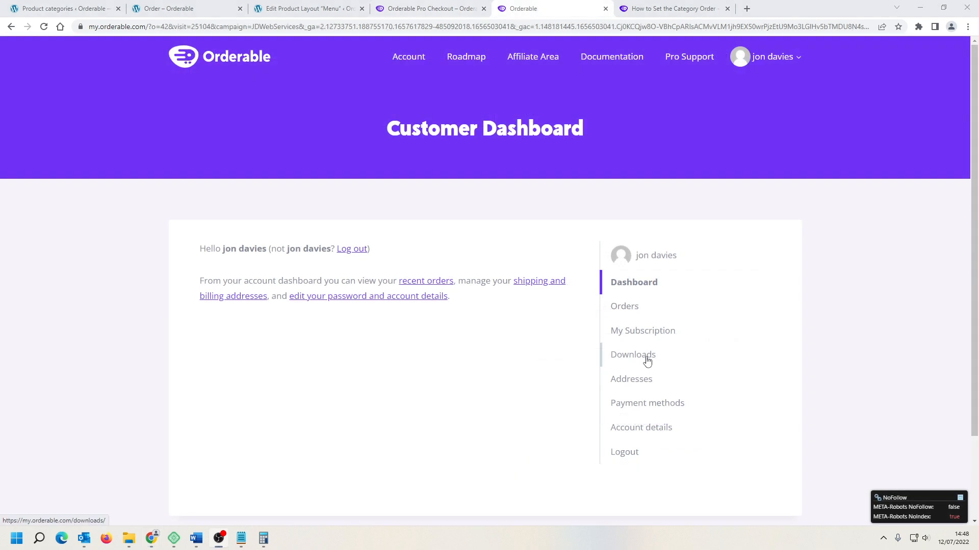
# Step: Download the Orderable Pro plugin from the account's Downloads section
pyautogui.click(648, 361)
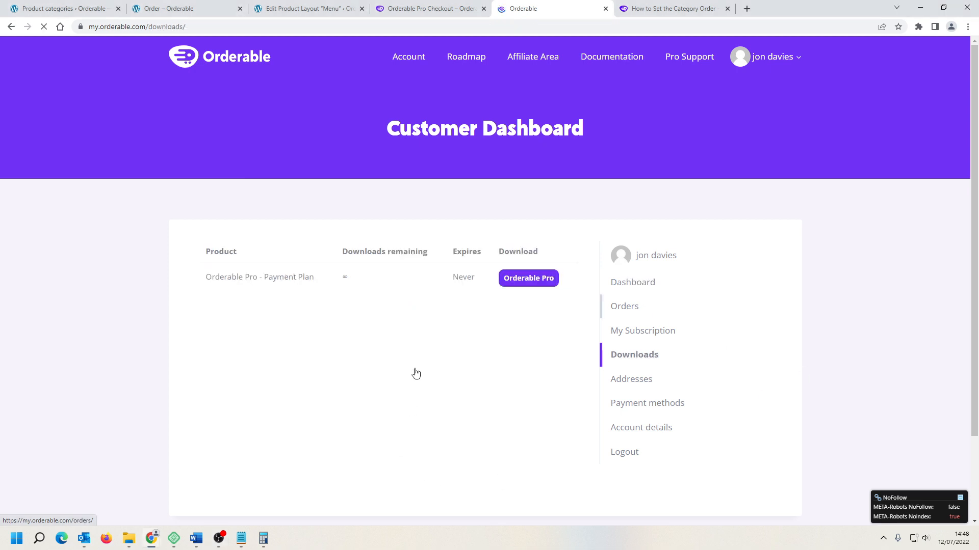
pyautogui.click(530, 280)
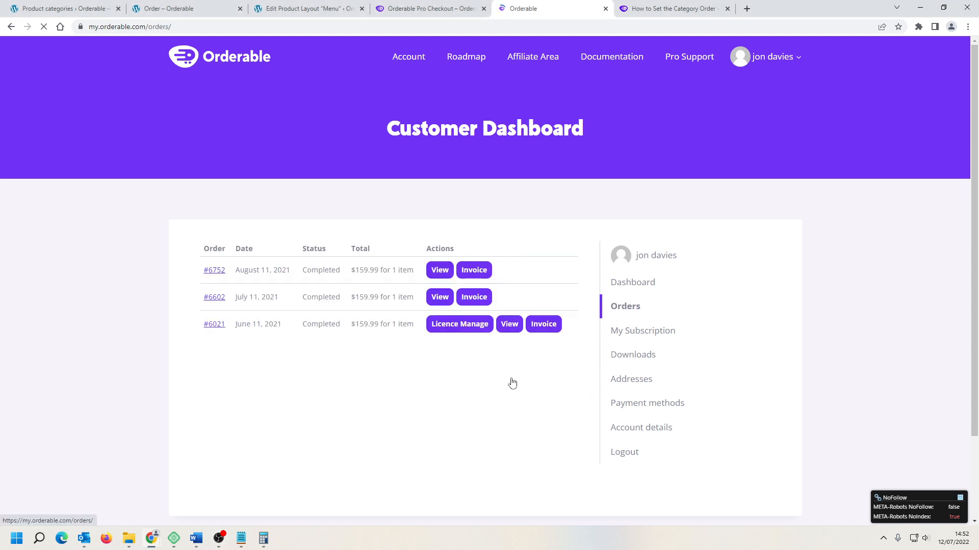
# Step: Open licence management for the Orderable Pro order and copy the licence key
pyautogui.click(461, 325)
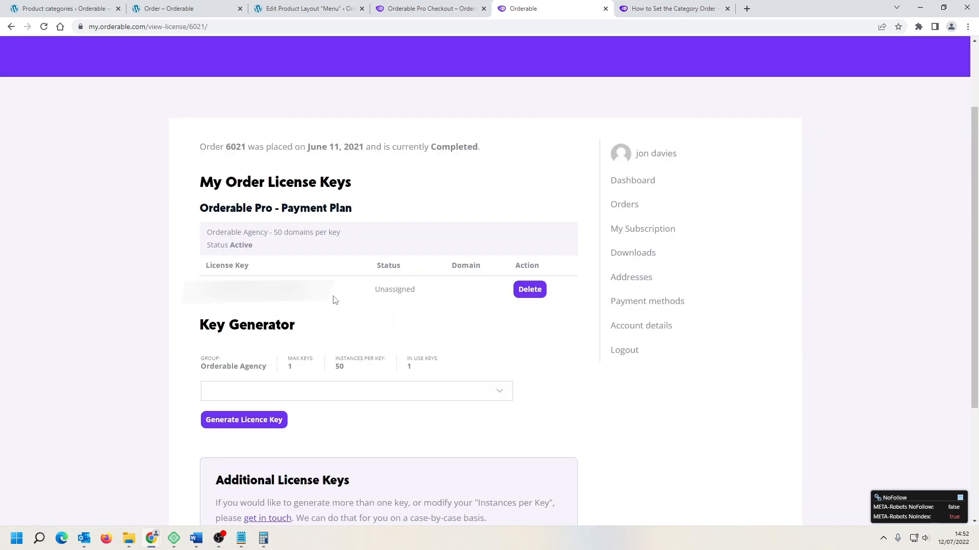
pyautogui.moveTo(334, 301); pyautogui.dragTo(199, 294)
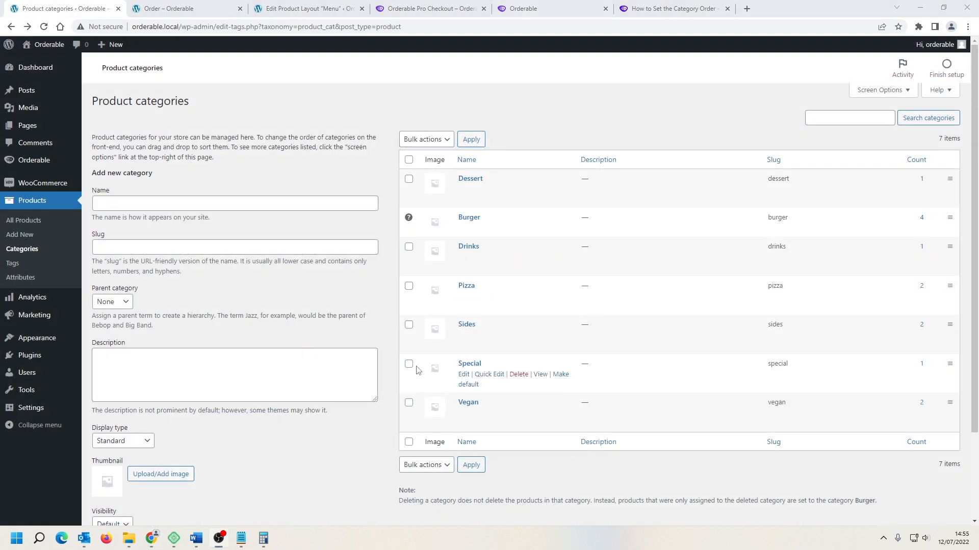
# Step: Upload orderable-pro.zip as a new plugin, install it and activate it
pyautogui.moveTo(38, 361)
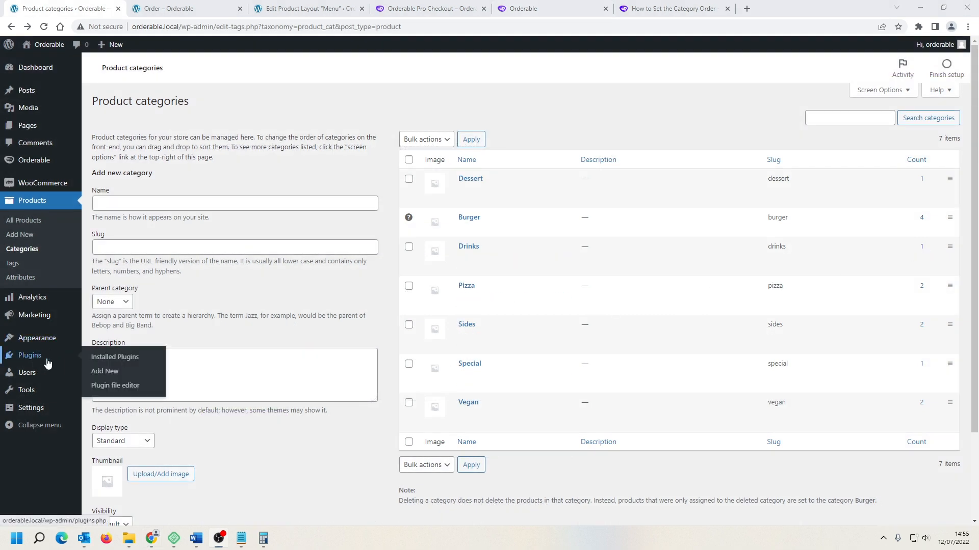
pyautogui.click(104, 373)
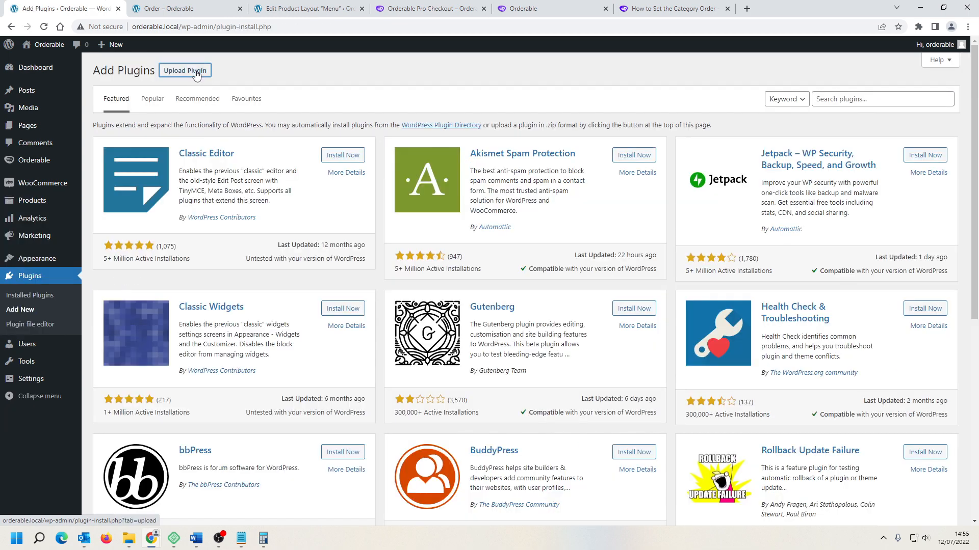
pyautogui.click(195, 71)
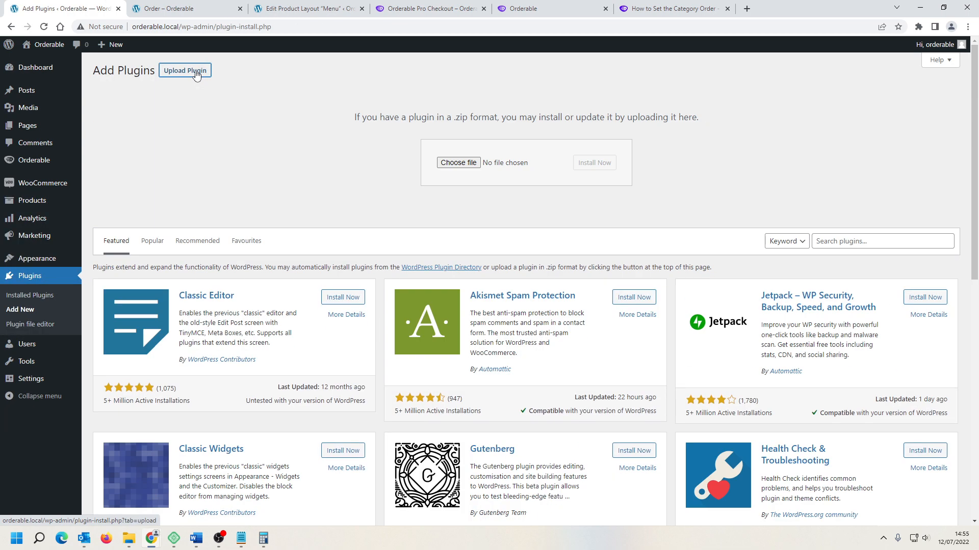
pyautogui.click(458, 163)
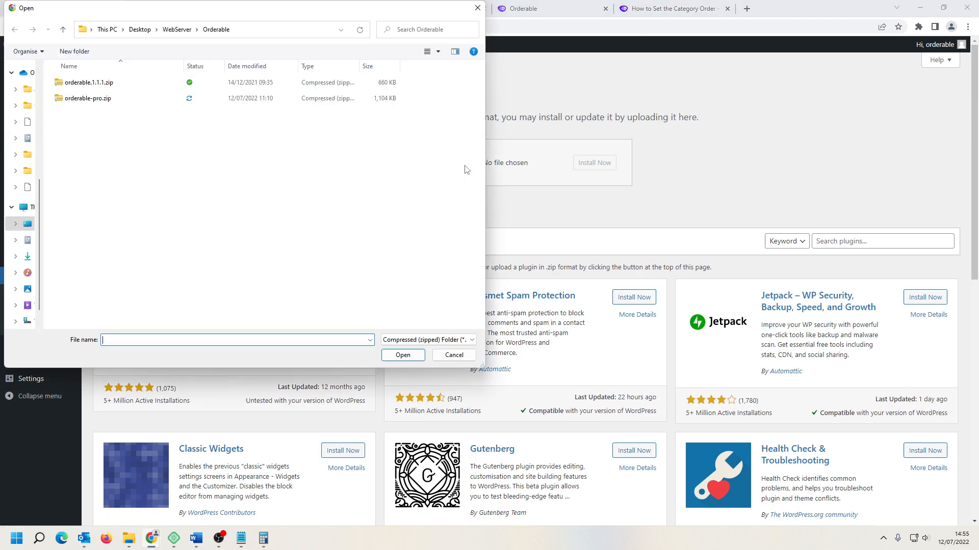
pyautogui.click(96, 99)
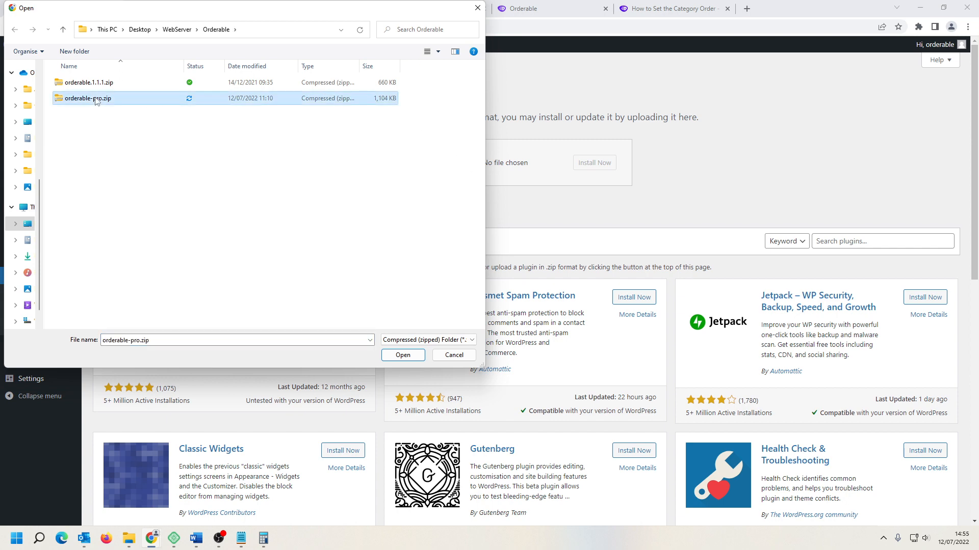
pyautogui.click(403, 356)
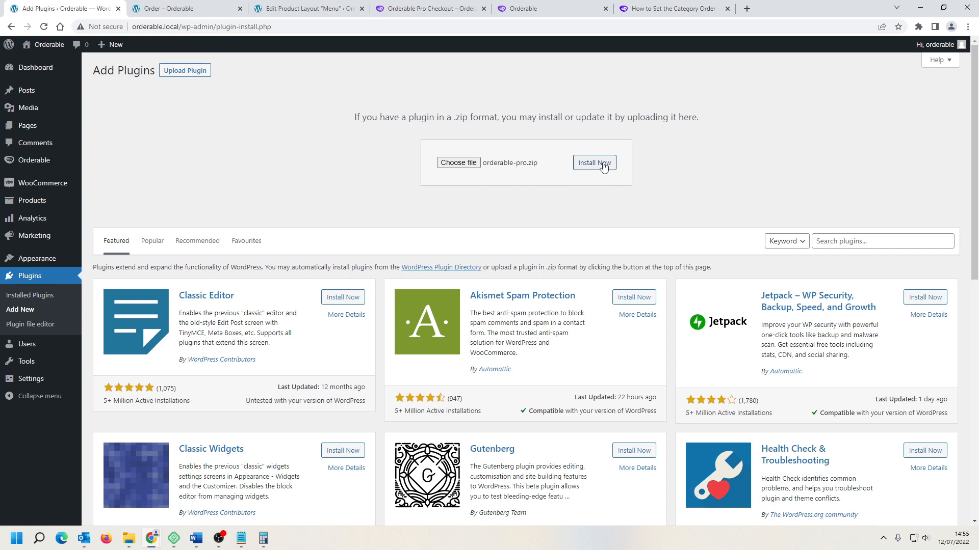
pyautogui.click(604, 166)
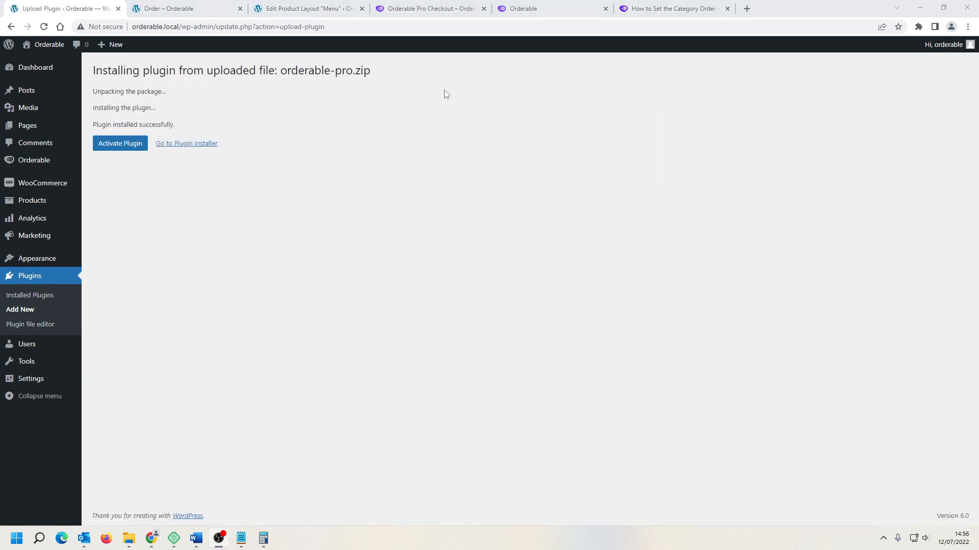
pyautogui.click(112, 147)
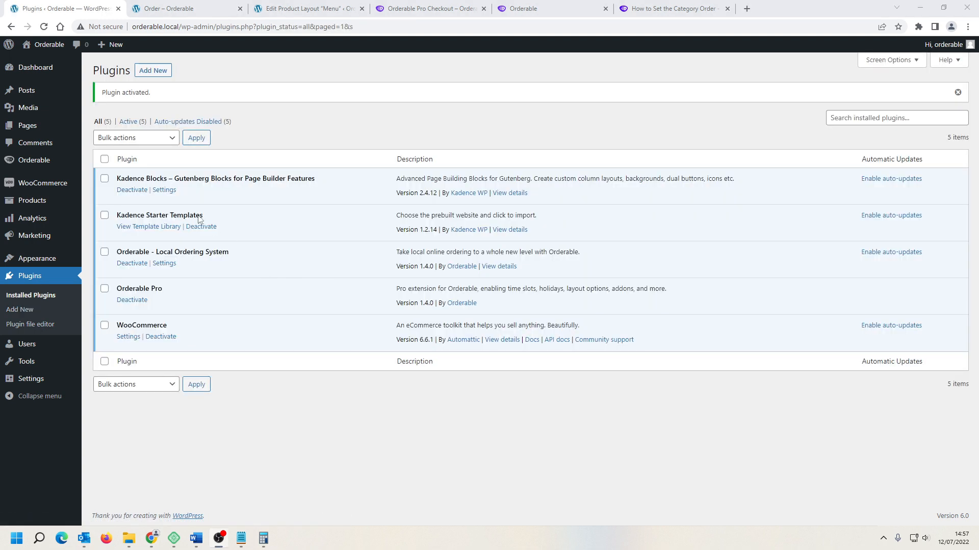
# Step: Open the Orderable settings, paste the licence key into the License Key field and save
pyautogui.moveTo(37, 160)
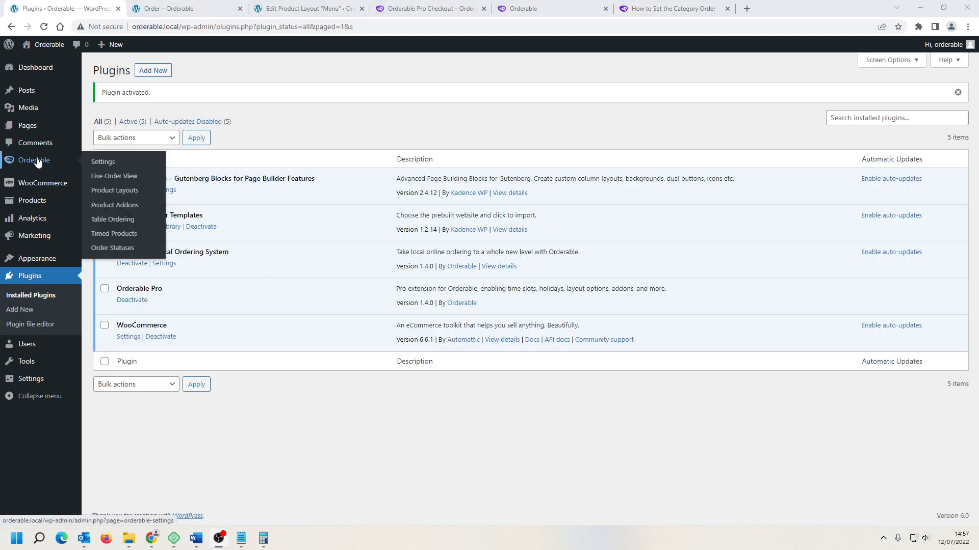
pyautogui.click(37, 160)
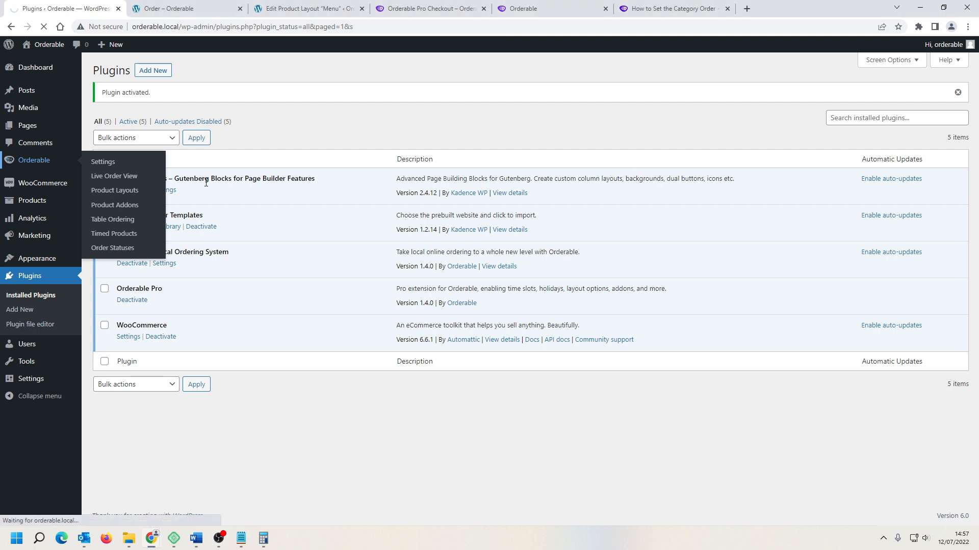
pyautogui.scroll(-2, 342, 265)
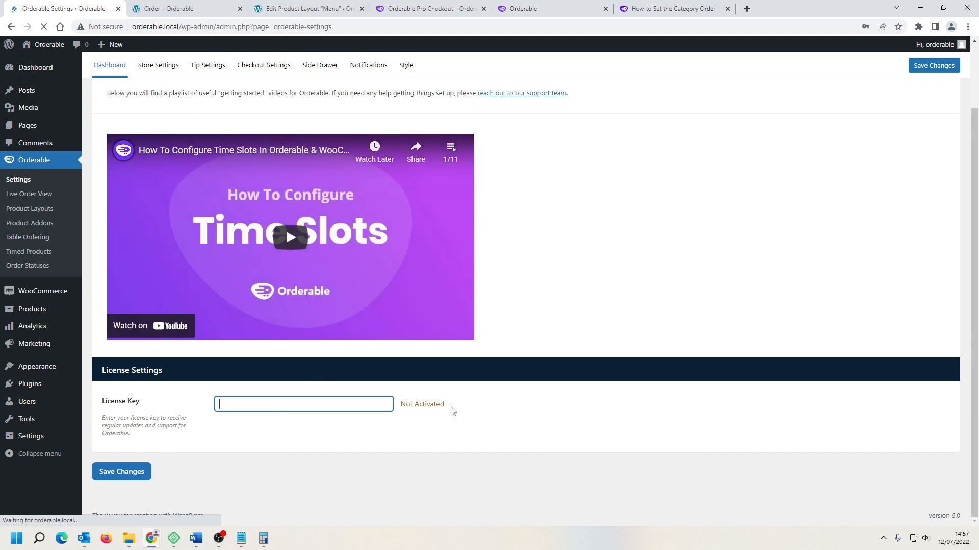
pyautogui.click(545, 11)
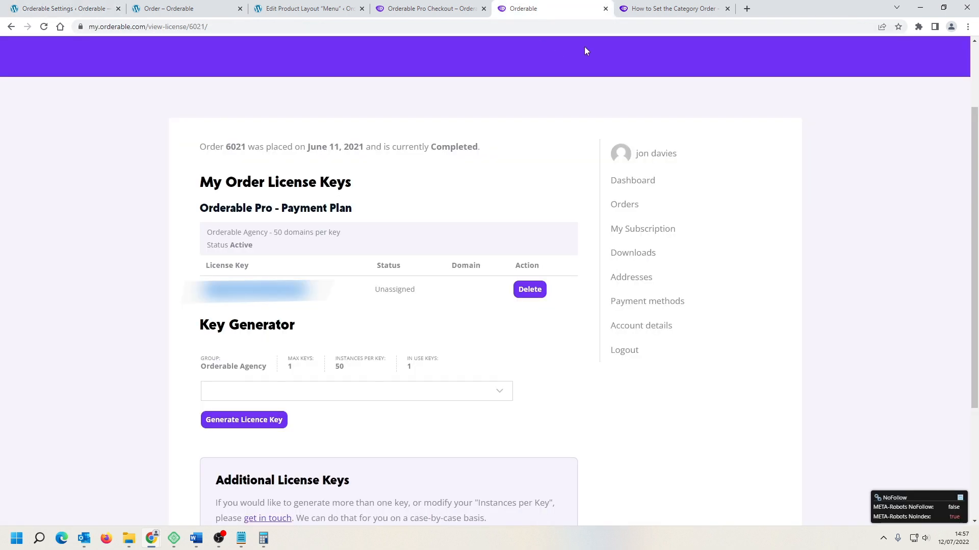
pyautogui.click(53, 9)
pyautogui.hotkey('ctrl', 'v')
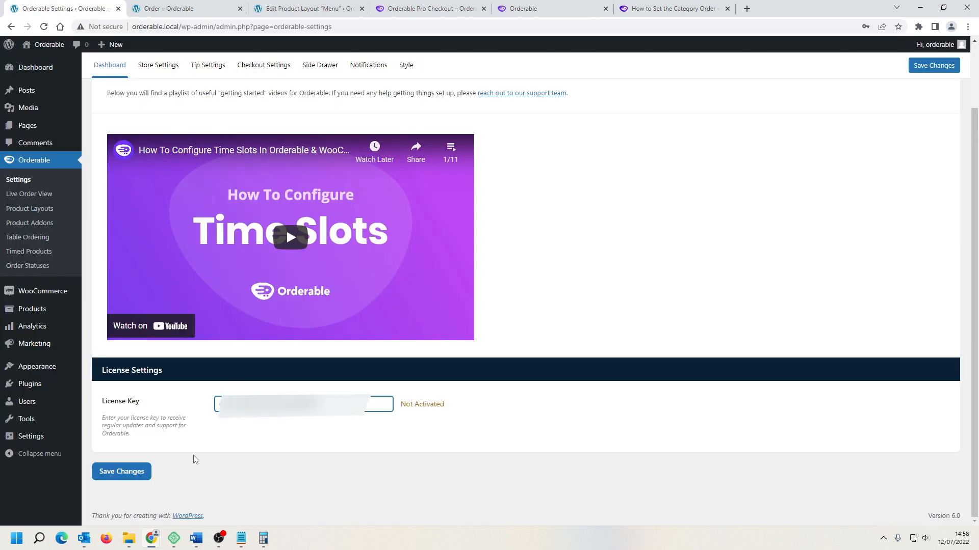
pyautogui.click(129, 474)
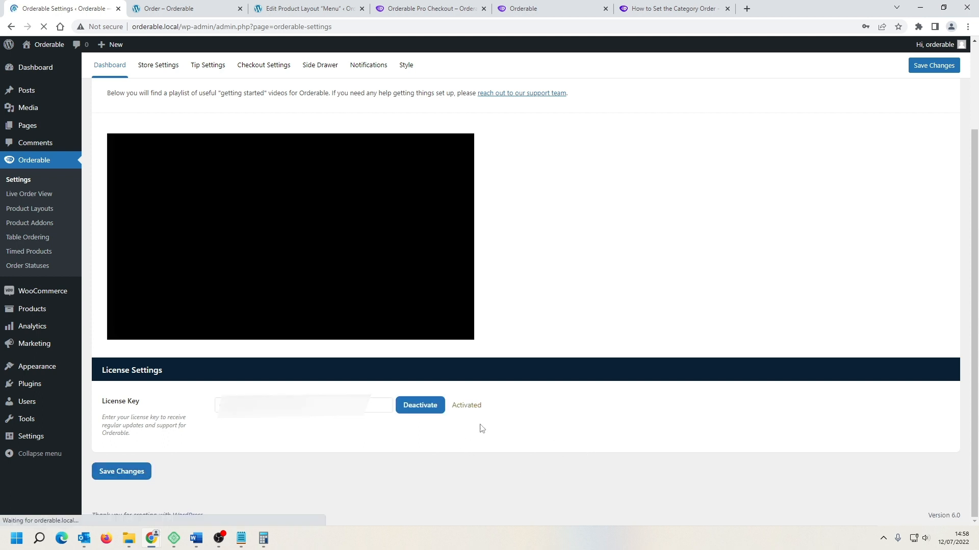
pyautogui.moveTo(454, 406); pyautogui.dragTo(481, 405)
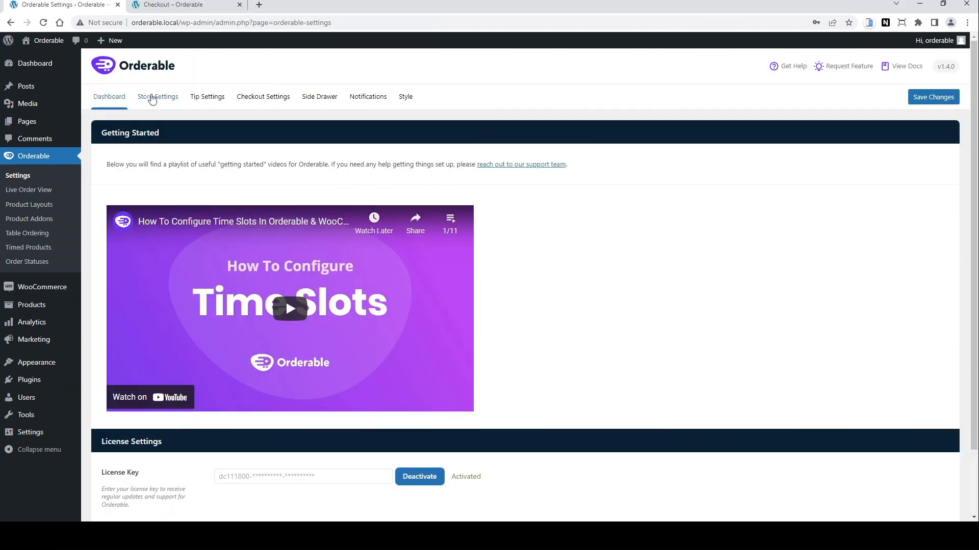
# Step: Set Max Orders per day to 100 for Wednesday and Thursday and 50 for Friday and Saturday, then save
pyautogui.click(152, 99)
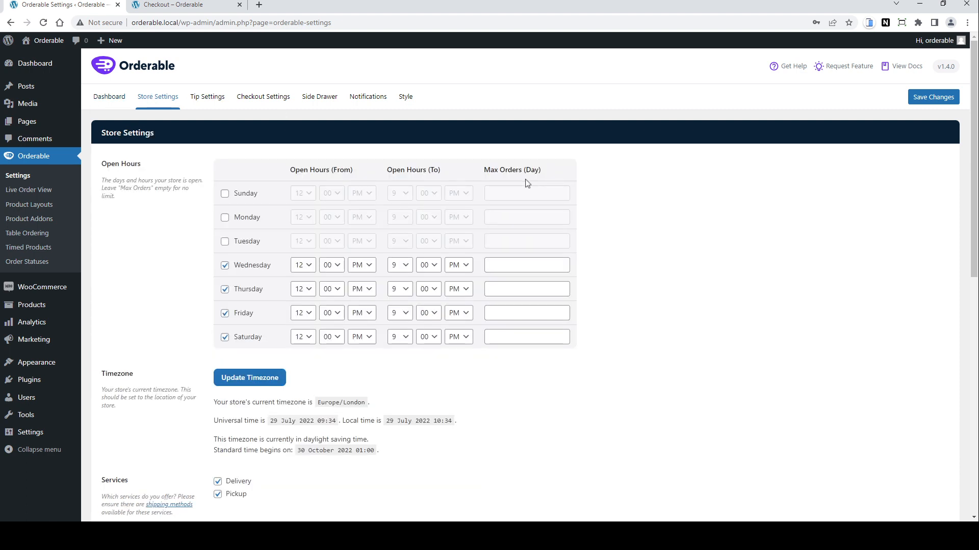
pyautogui.click(535, 268)
pyautogui.write('100')
pyautogui.press('Tab')
pyautogui.click(544, 291)
pyautogui.write('100')
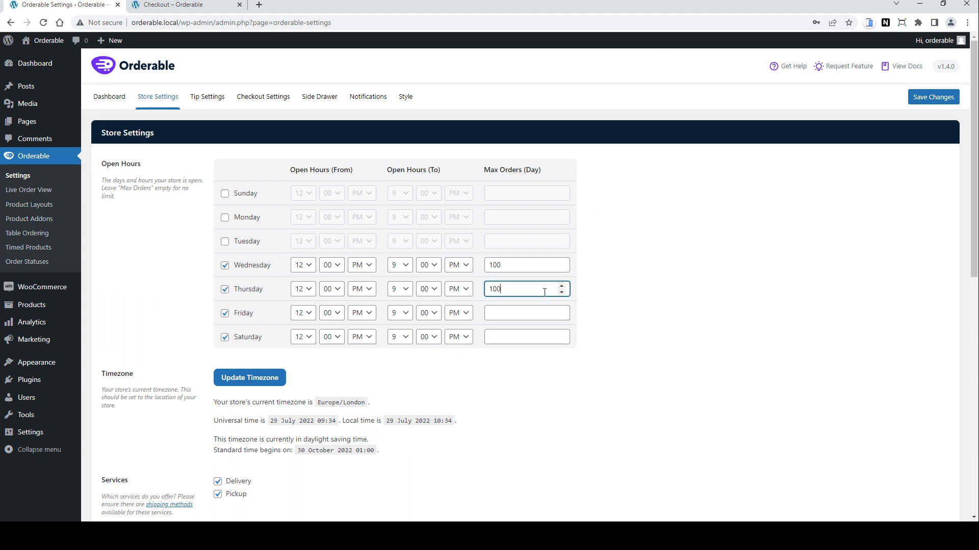
pyautogui.press('Tab')
pyautogui.click(530, 313)
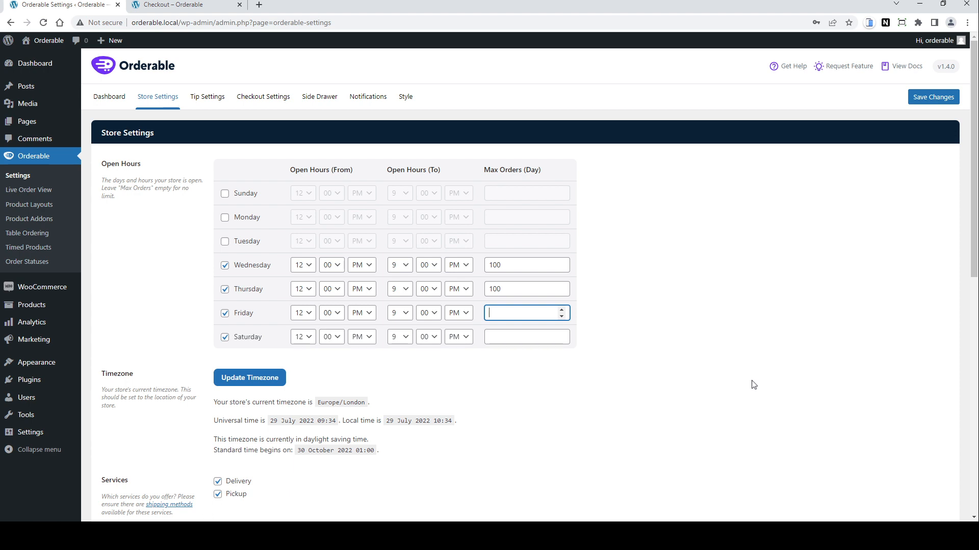
pyautogui.write('50')
pyautogui.press('Tab')
pyautogui.click(518, 339)
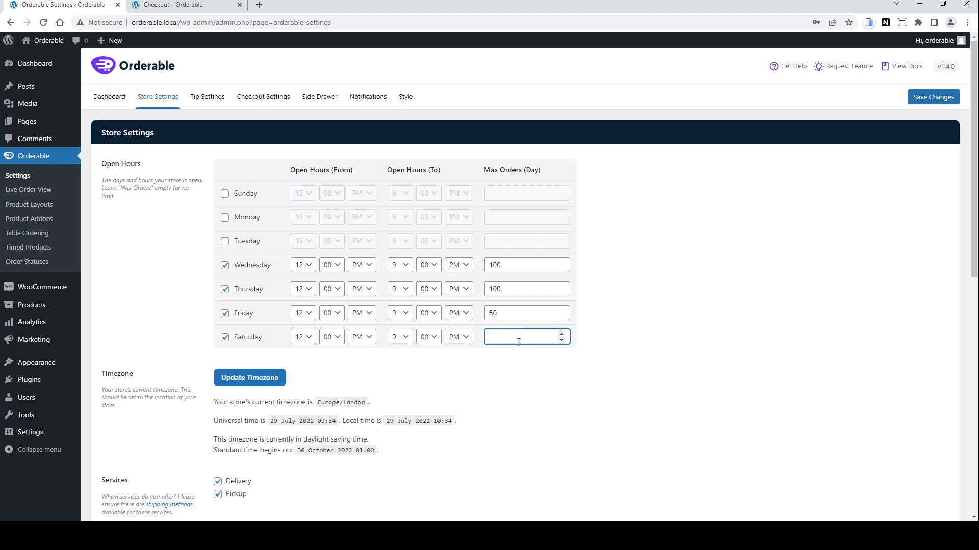
pyautogui.write('50')
pyautogui.click(935, 99)
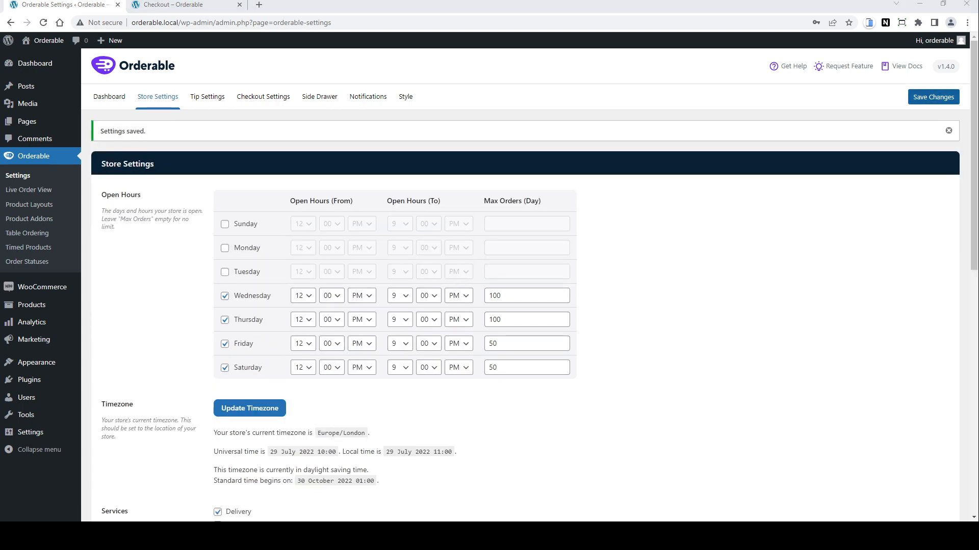
# Step: Switch the delivery service hours period from All Day to Time Slots
pyautogui.scroll(-5, 530, 298)
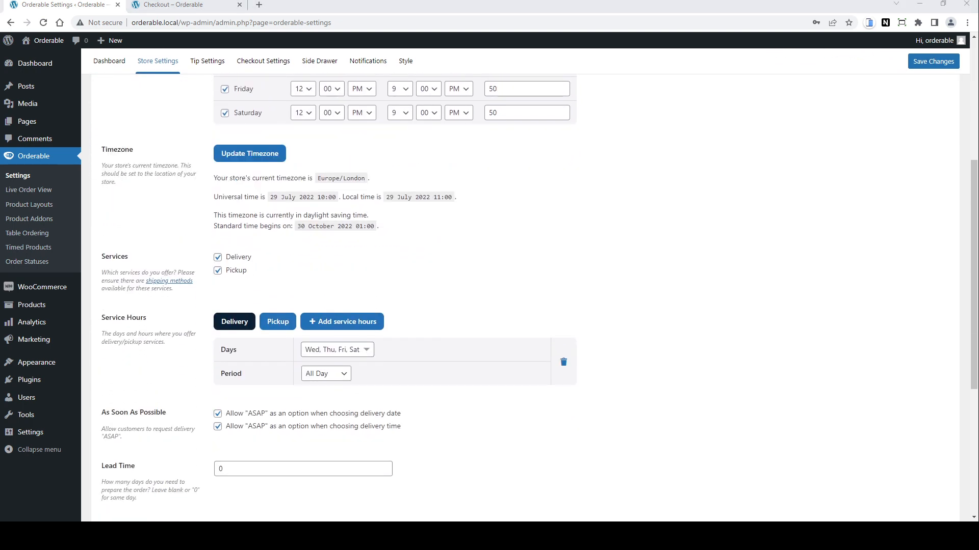
pyautogui.scroll(-2, 530, 299)
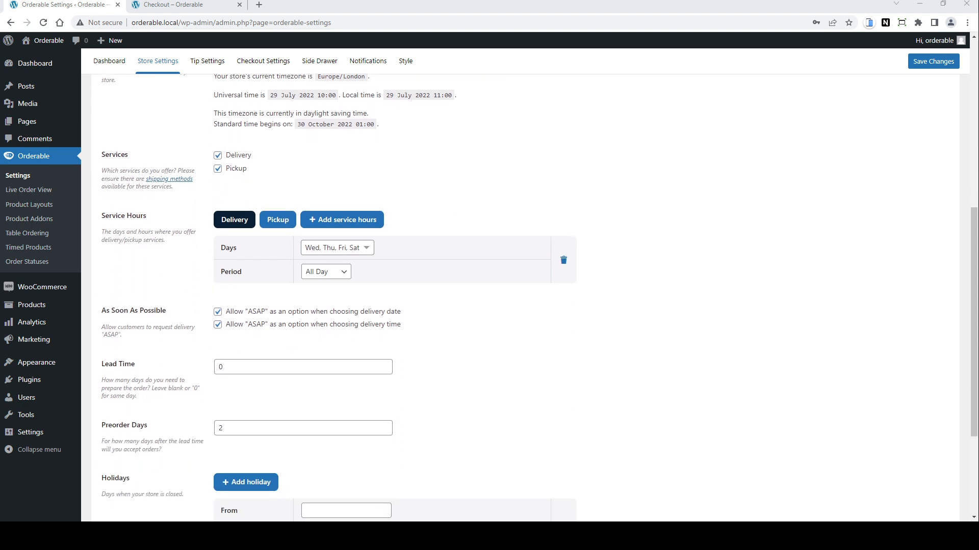
pyautogui.click(362, 250)
pyautogui.click(362, 250)
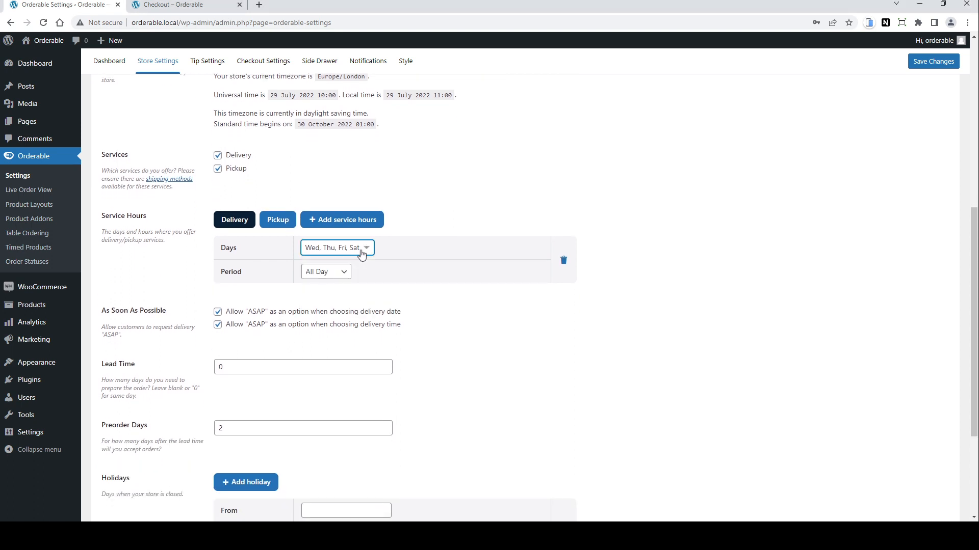
pyautogui.click(341, 275)
pyautogui.click(339, 299)
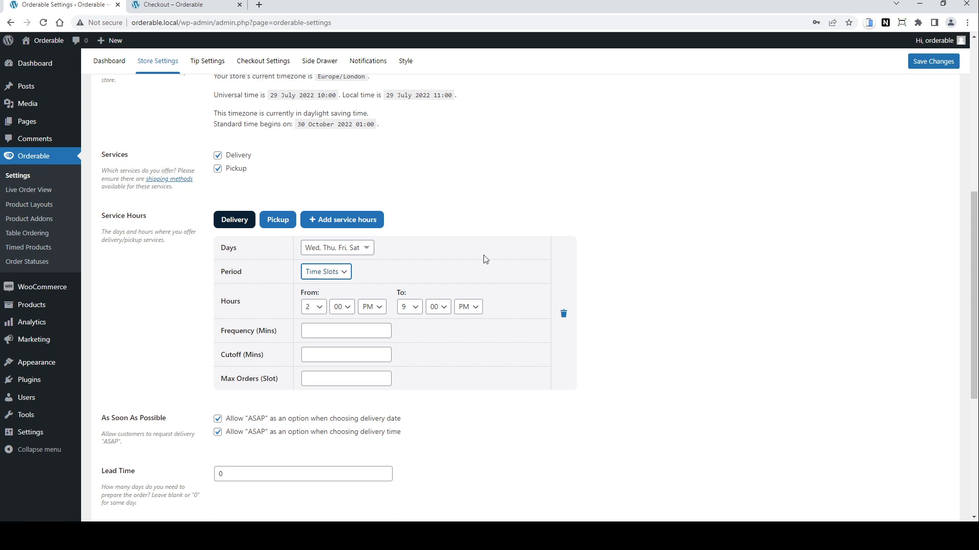
# Step: Set the delivery time slot hours from 12:00 PM to 2:00 PM
pyautogui.click(416, 312)
pyautogui.click(317, 311)
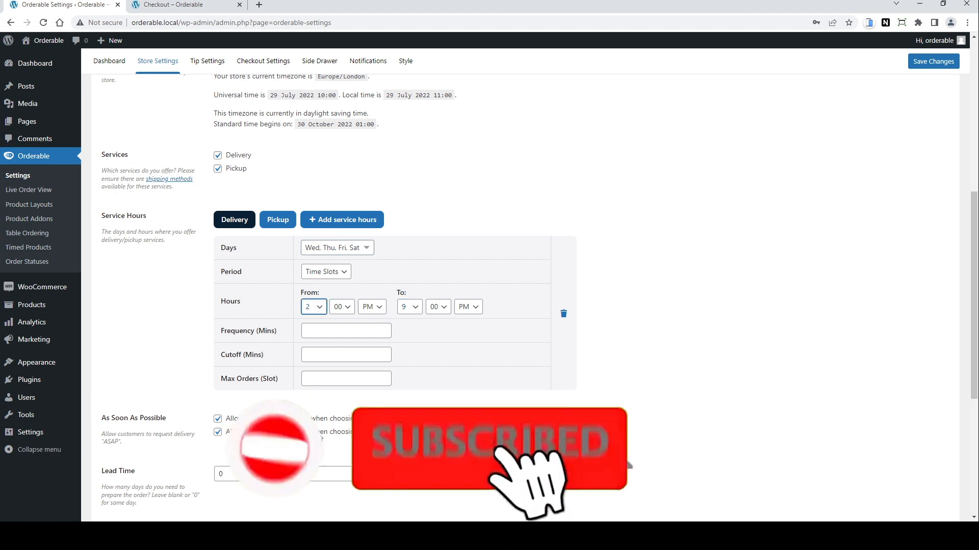
pyautogui.click(321, 435)
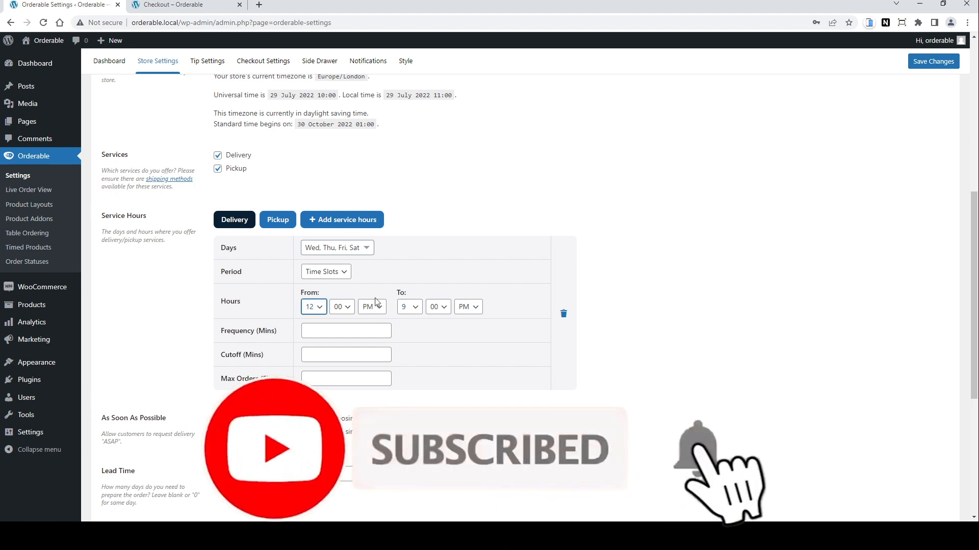
pyautogui.click(416, 312)
pyautogui.click(410, 332)
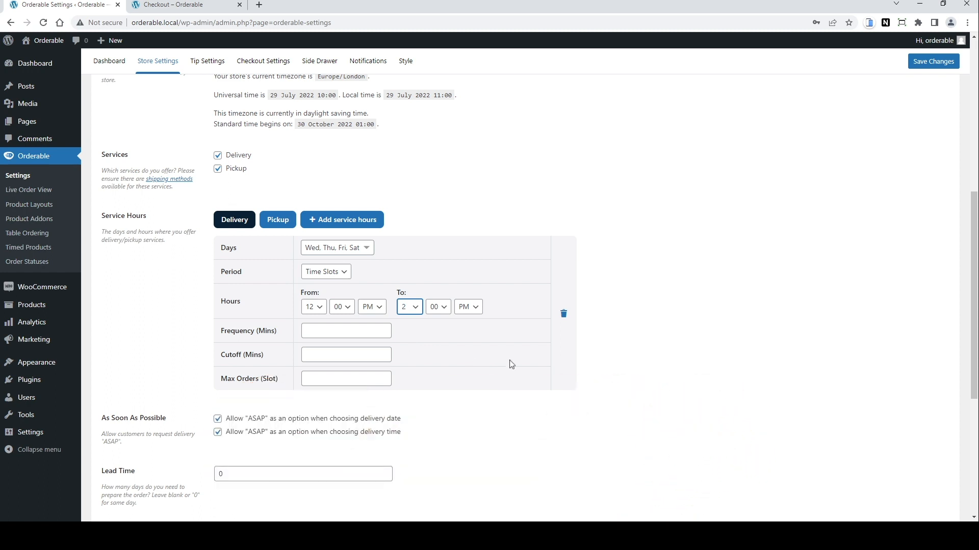
# Step: Set the slot's frequency to 30 minutes, cutoff to 30 minutes and max orders per slot to 5
pyautogui.click(357, 330)
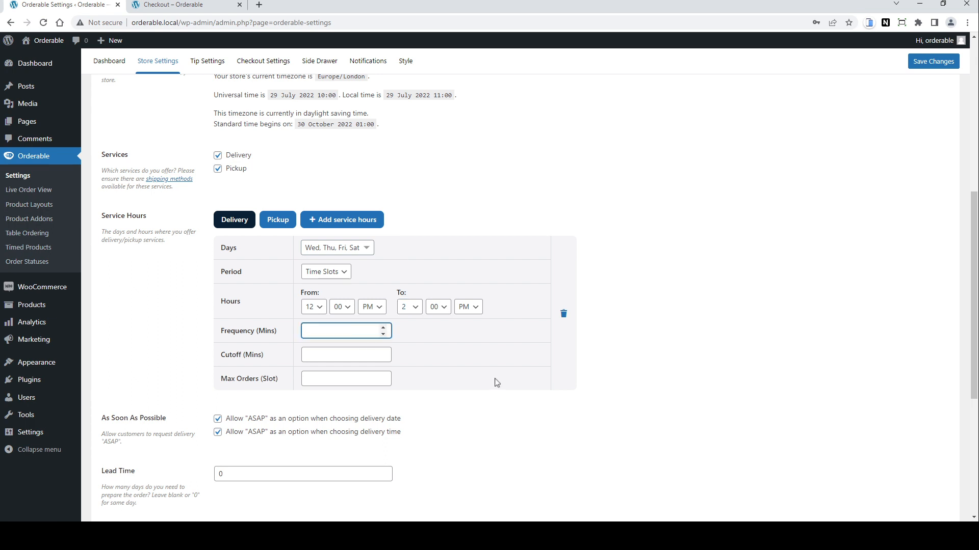
pyautogui.write('30')
pyautogui.press('Tab')
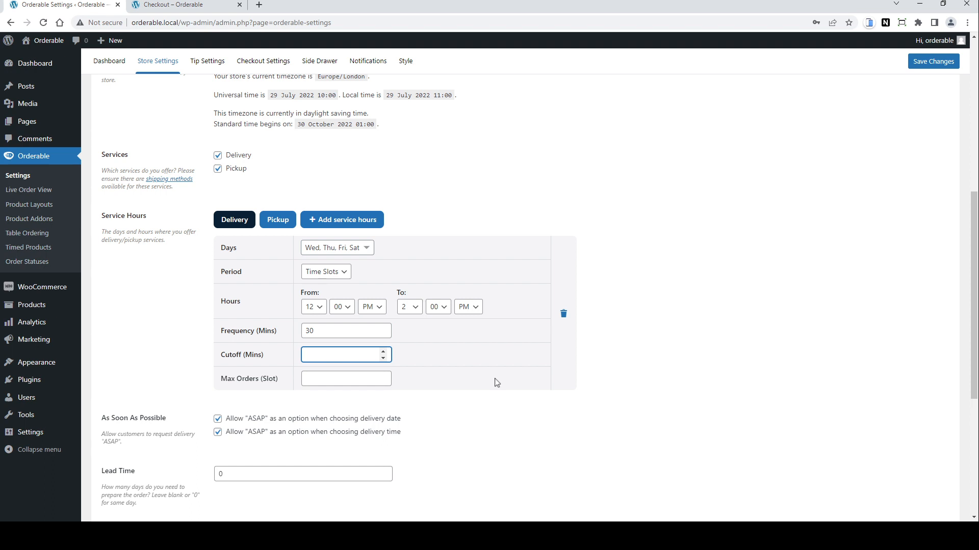
pyautogui.write('30')
pyautogui.press('Tab')
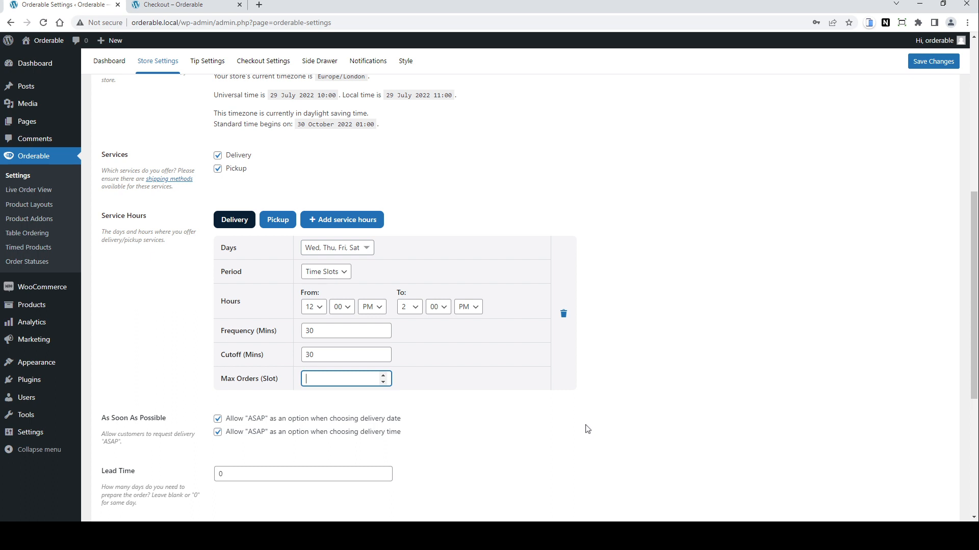
pyautogui.write('5')
# Step: Add a second delivery service-hours block and select Wed, Thu, Fri and Sat as its days
pyautogui.click(347, 226)
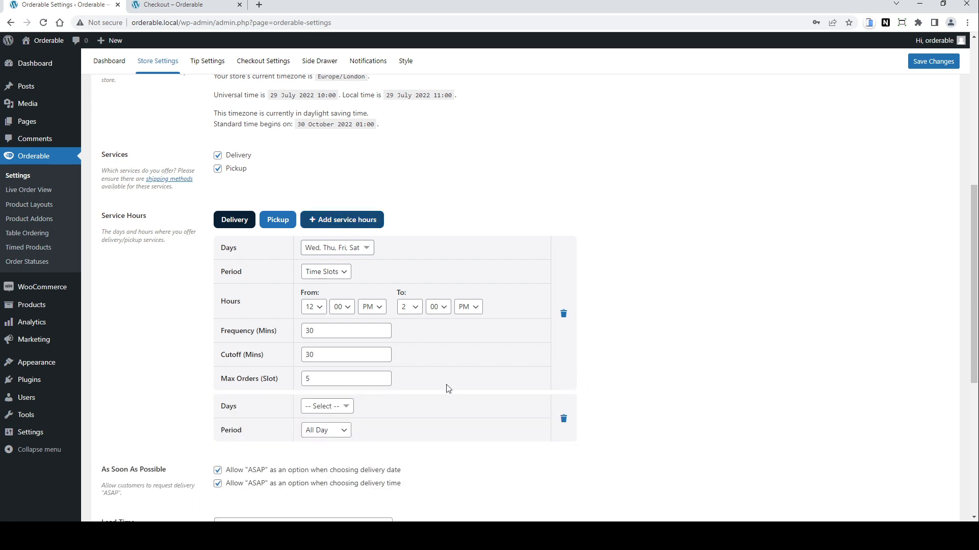
pyautogui.click(336, 411)
pyautogui.click(311, 424)
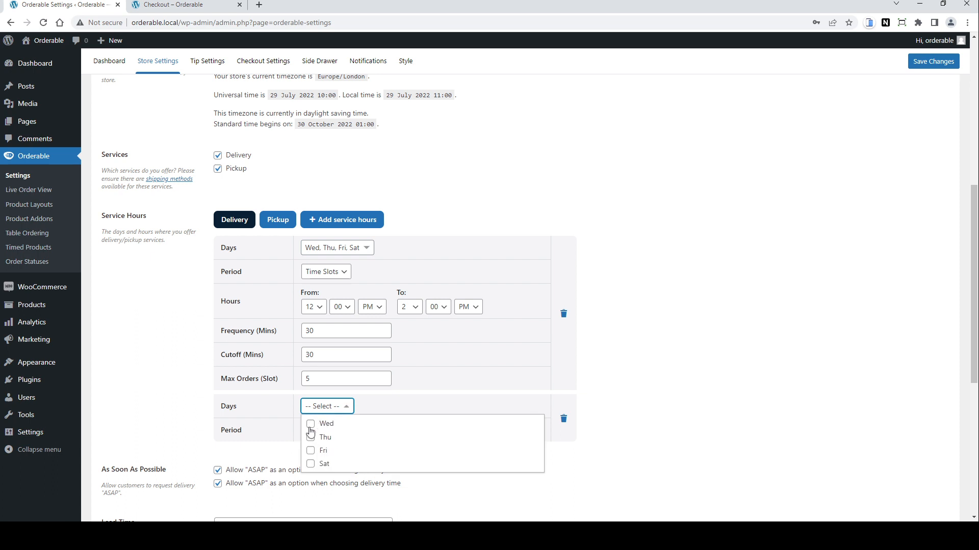
pyautogui.click(311, 438)
pyautogui.click(311, 451)
pyautogui.click(311, 464)
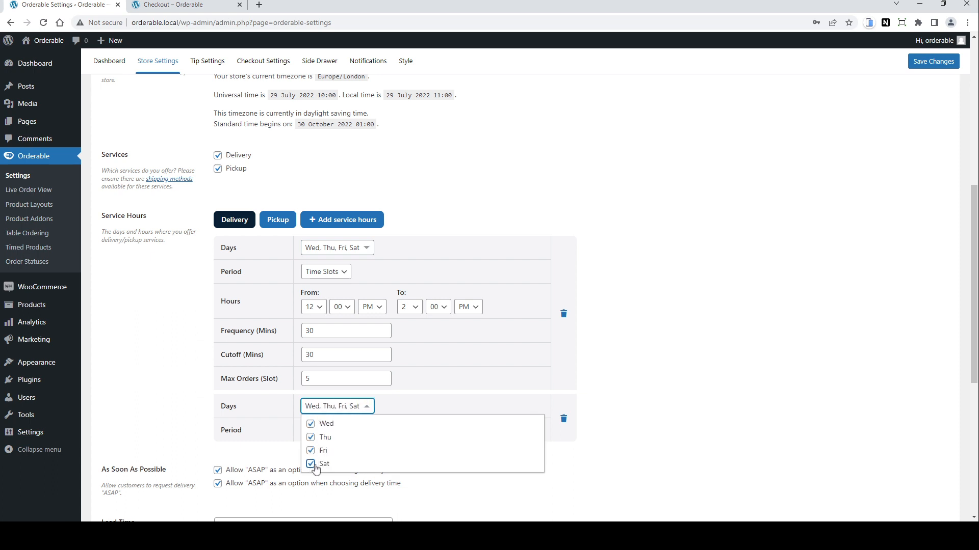
pyautogui.click(576, 444)
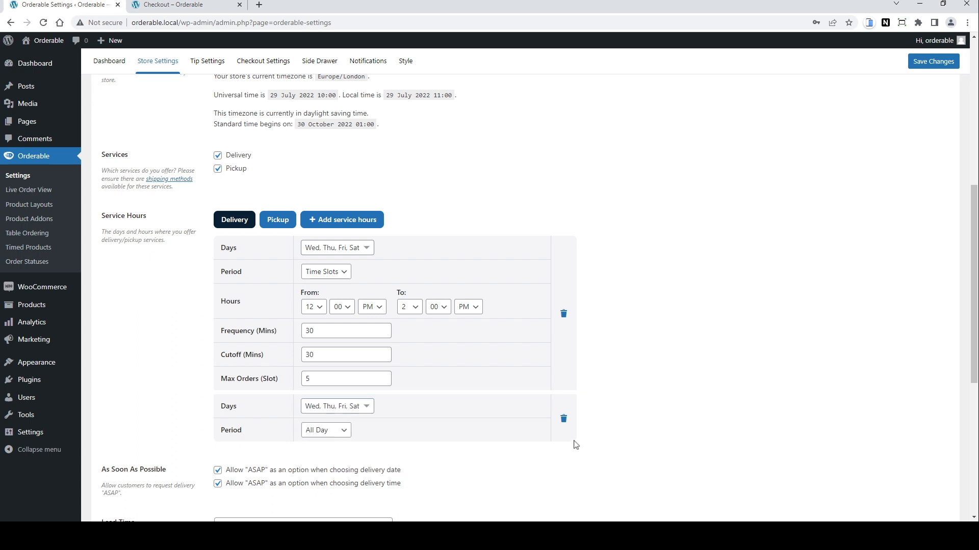
# Step: Set the second block's period to Time Slots with hours from 6:00 PM to 9:00 PM
pyautogui.click(336, 431)
pyautogui.press('Down')
pyautogui.scroll(-4, 336, 457)
pyautogui.click(321, 263)
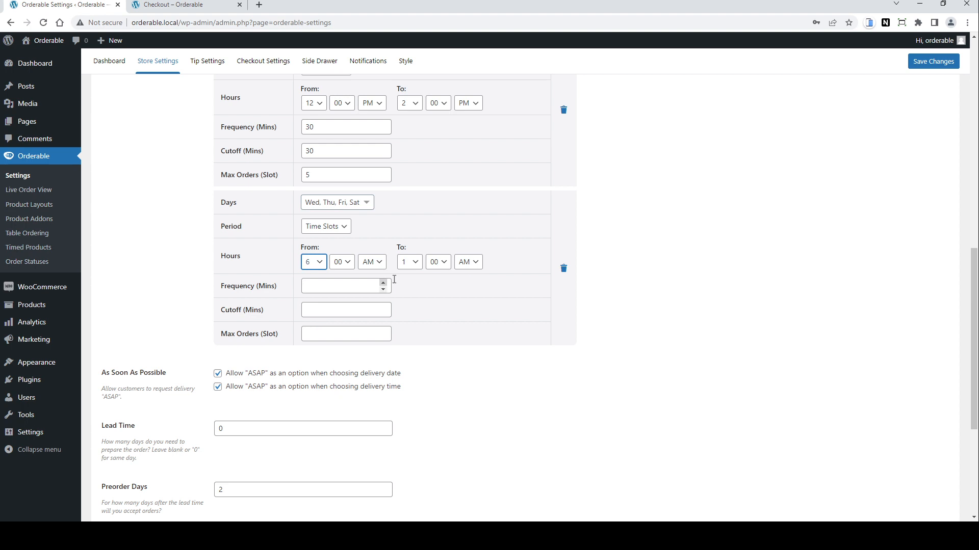
pyautogui.press('6')
pyautogui.press('Tab')
pyautogui.press('Tab')
pyautogui.press('p')
pyautogui.press('Tab')
pyautogui.press('9')
pyautogui.press('Tab')
pyautogui.press('Tab')
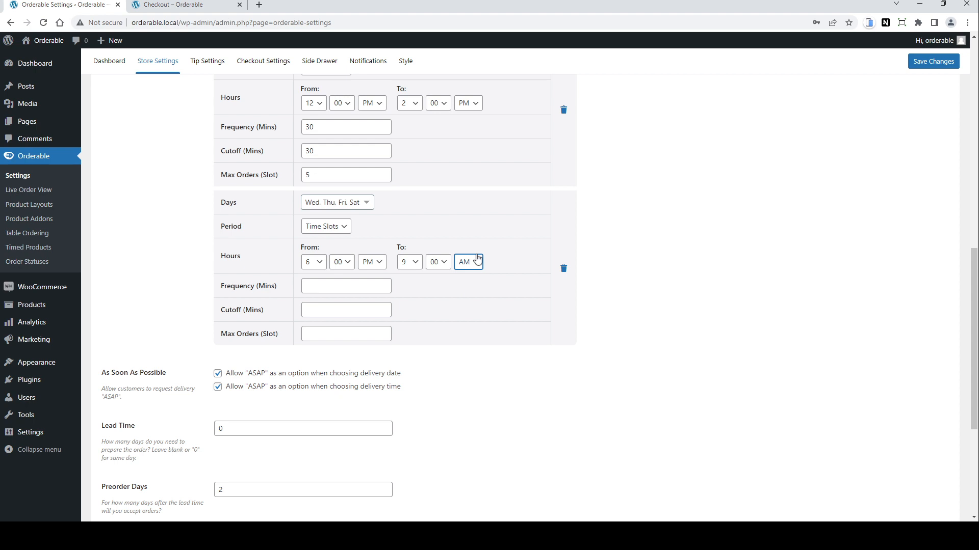
pyautogui.press('p')
pyautogui.press('Tab')
# Step: Give the second block a 30 minute frequency, 30 minute cutoff and 5 max orders per slot, then save
pyautogui.write('30')
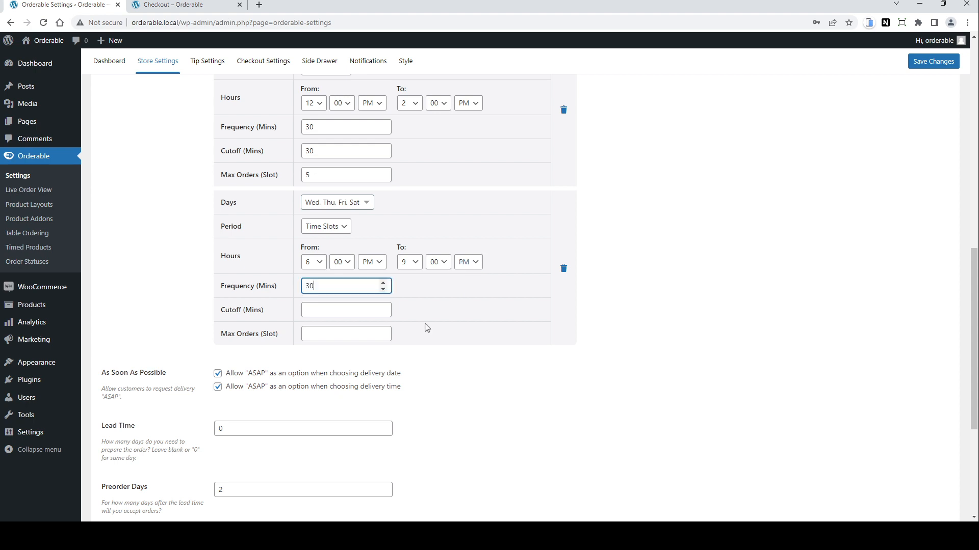
pyautogui.press('Tab')
pyautogui.write('30')
pyautogui.press('Tab')
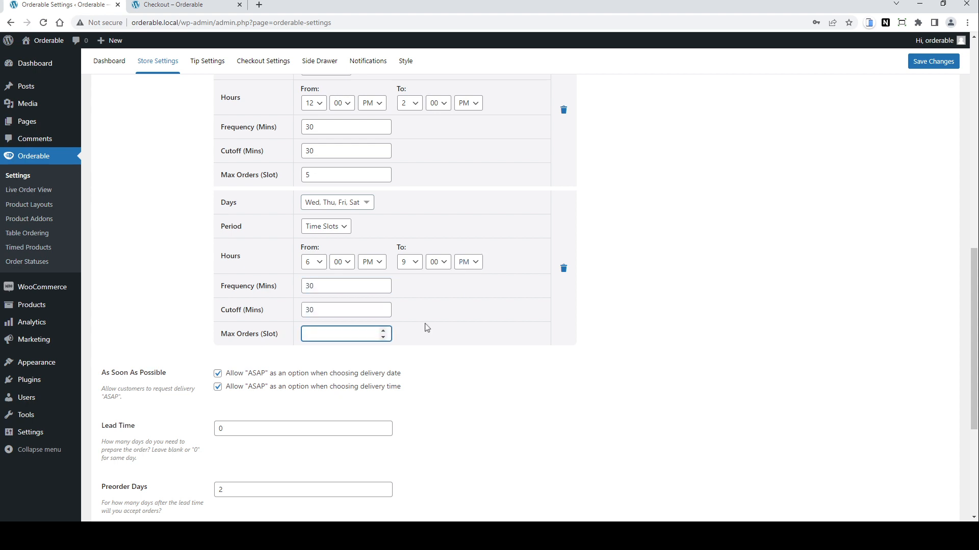
pyautogui.write('5')
pyautogui.click(940, 68)
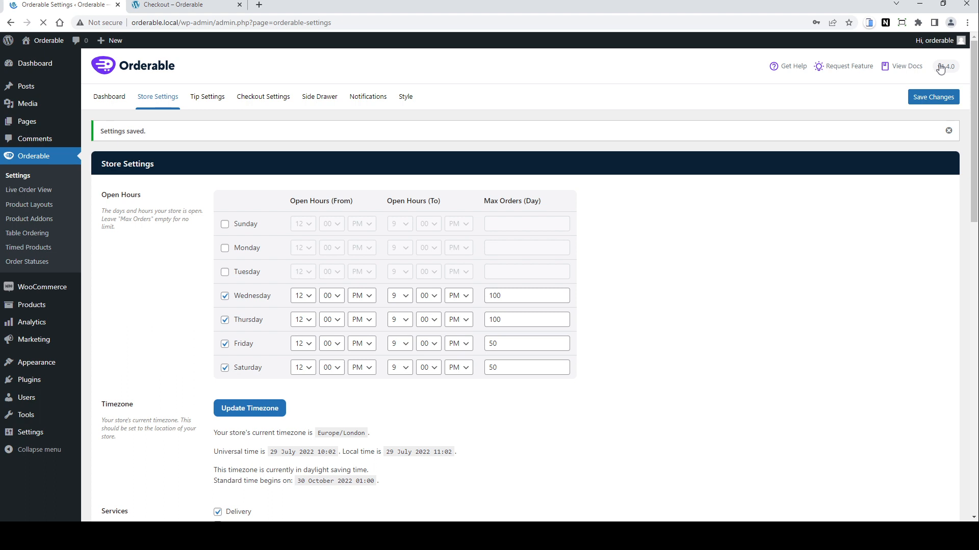
# Step: Check the delivery date and delivery time options on the checkout page
pyautogui.click(183, 5)
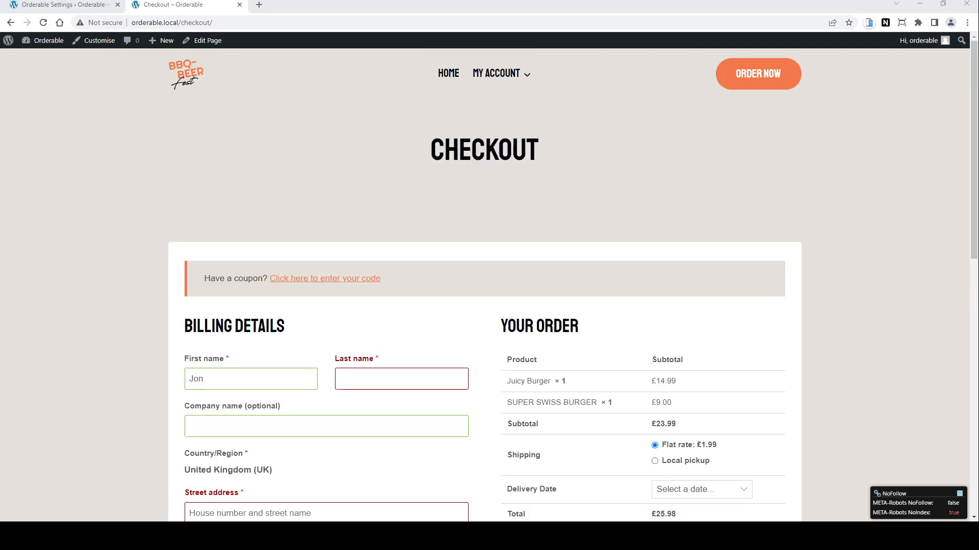
pyautogui.scroll(-4, 572, 283)
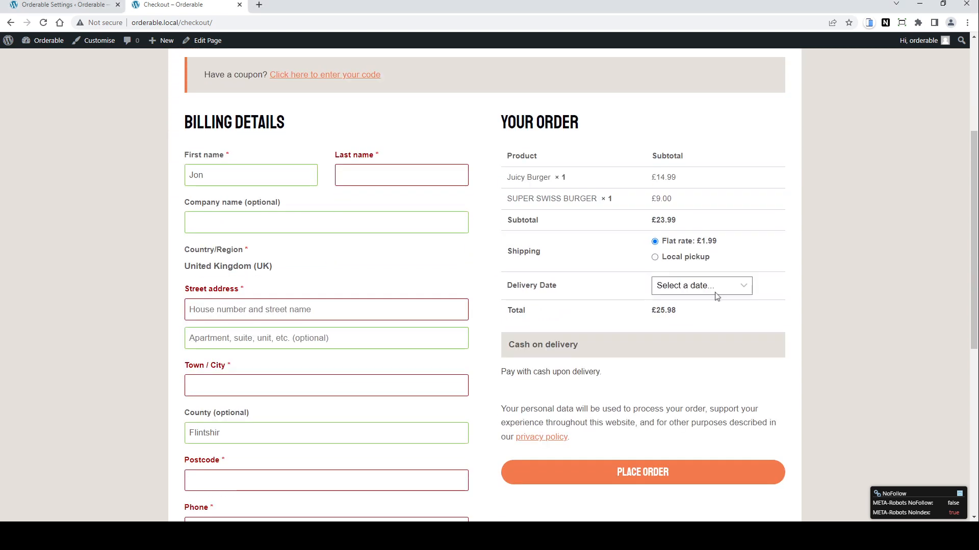
pyautogui.click(706, 330)
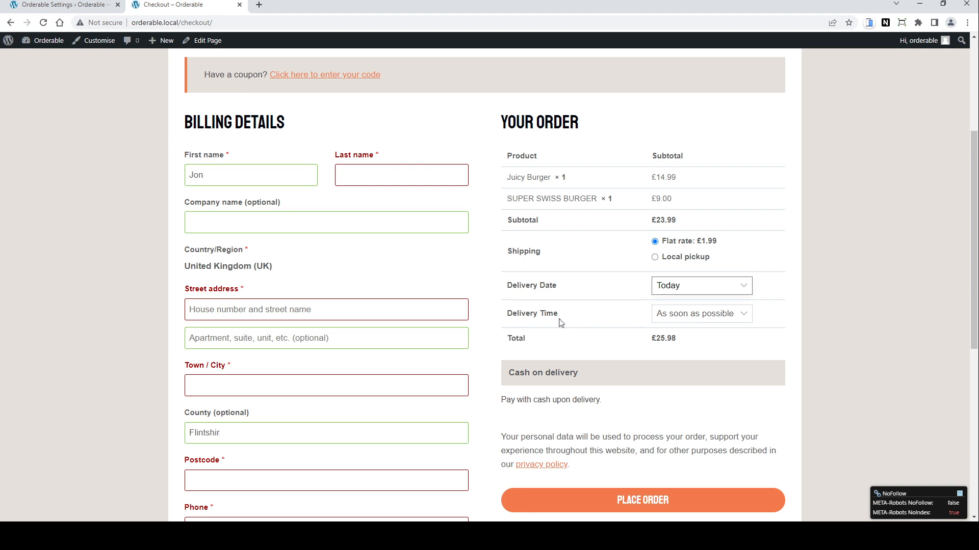
pyautogui.click(683, 316)
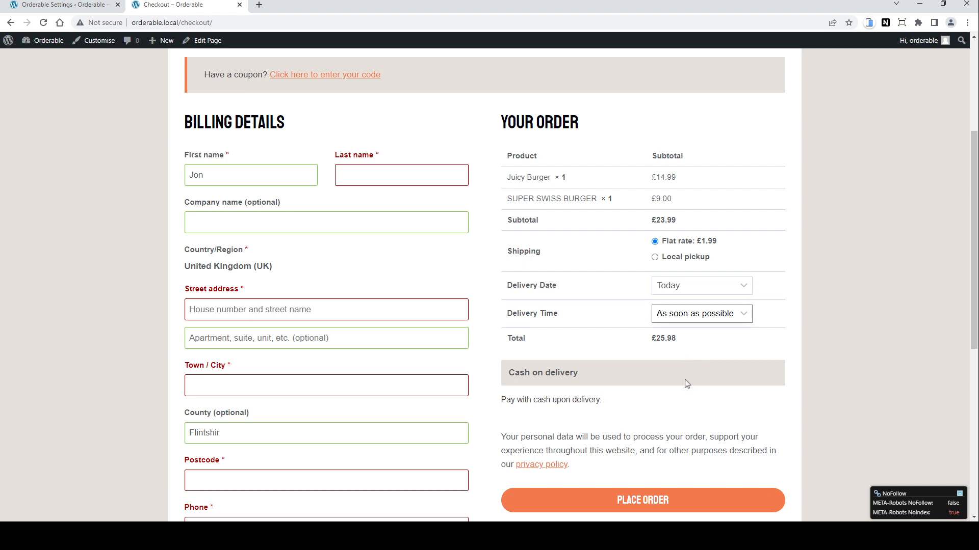
pyautogui.press('Down')
pyautogui.scroll(-1, 757, 359)
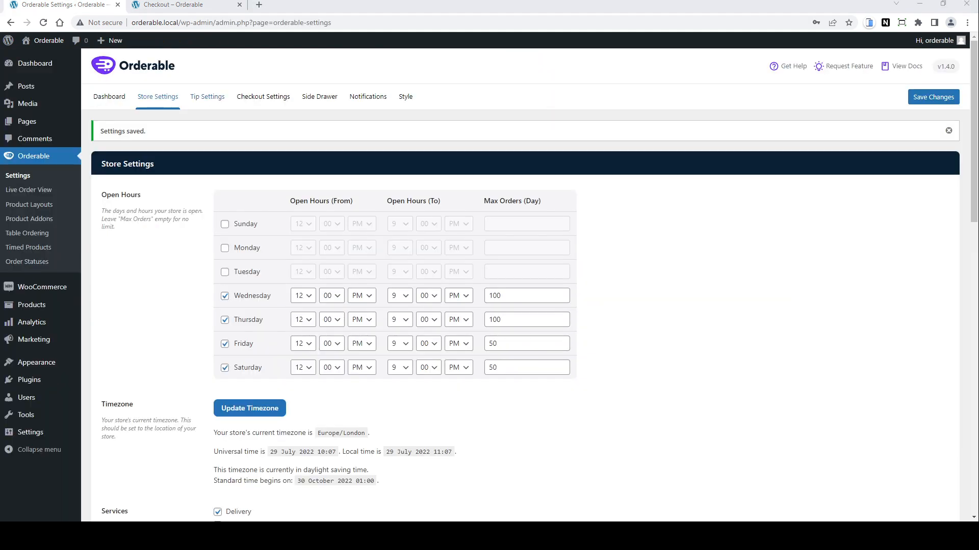
# Step: Open Tip Settings, enable tipping and set the first tip option to label 10%, amount 10, type Percentage
pyautogui.click(206, 97)
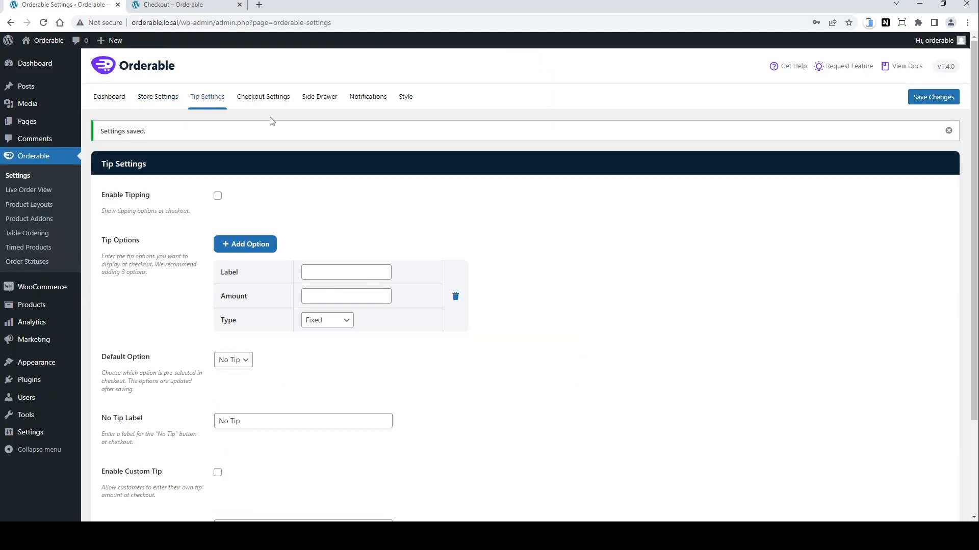
pyautogui.click(218, 198)
pyautogui.click(342, 274)
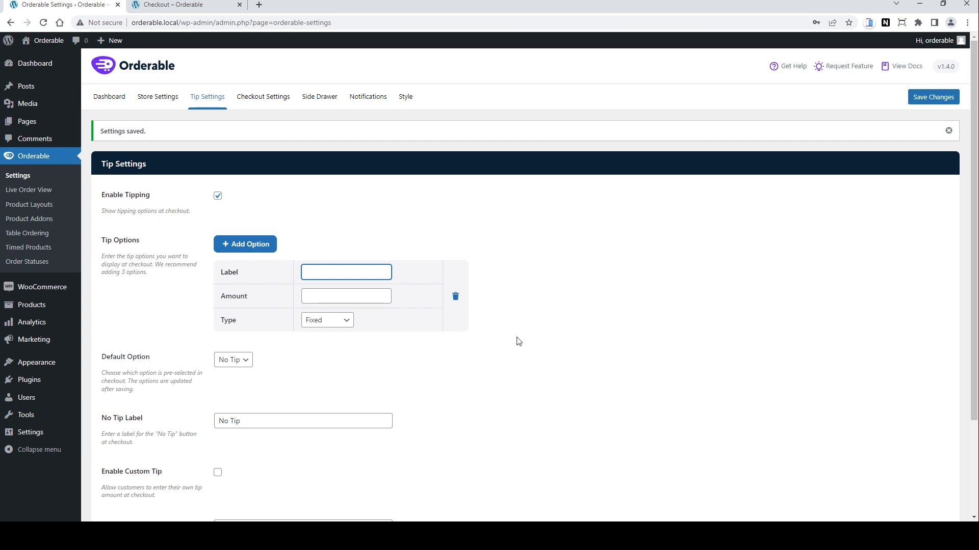
pyautogui.write('10%')
pyautogui.click(320, 299)
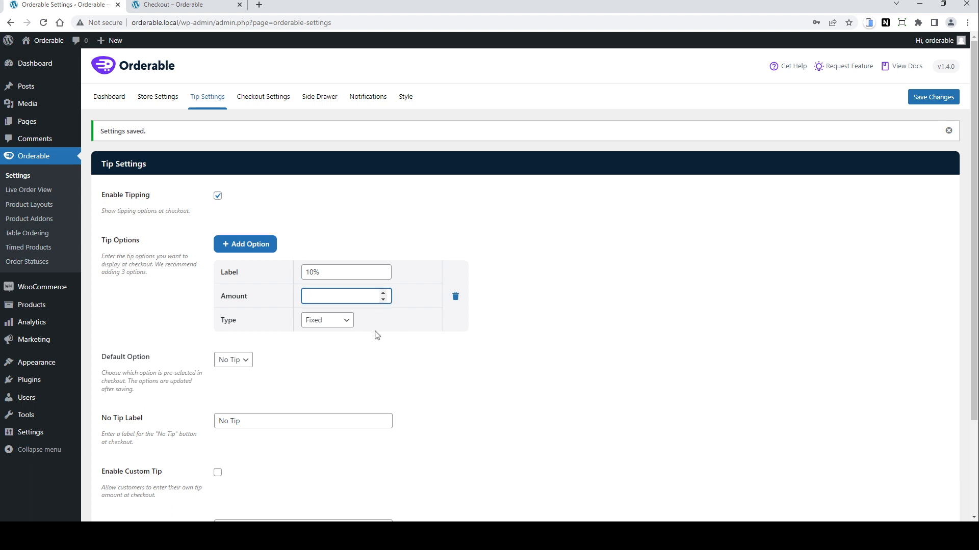
pyautogui.write('10')
pyautogui.click(335, 322)
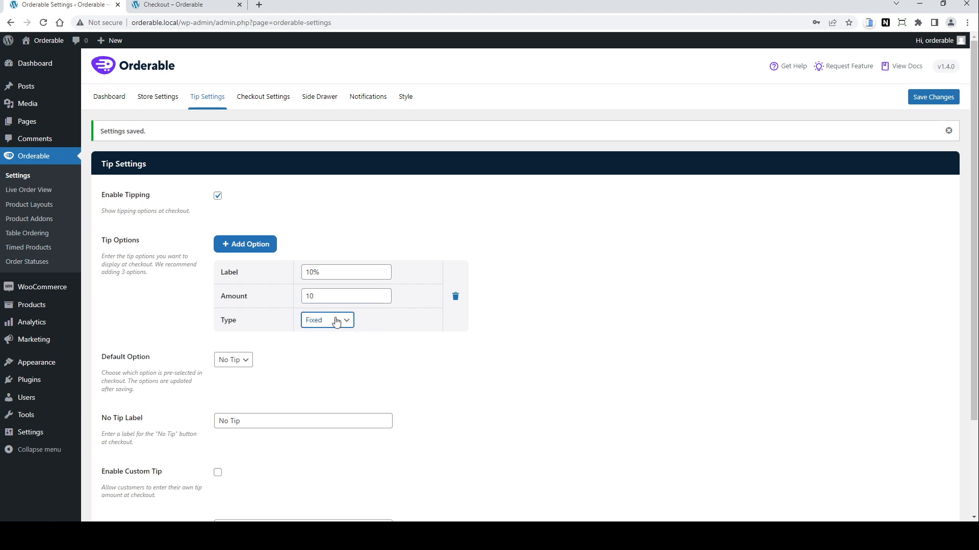
pyautogui.click(335, 346)
pyautogui.scroll(-1, 429, 354)
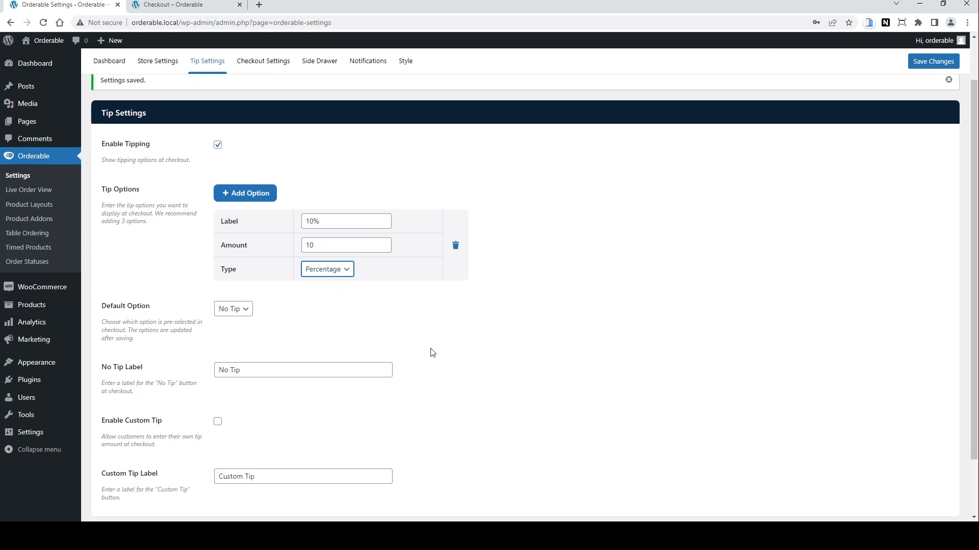
pyautogui.click(247, 194)
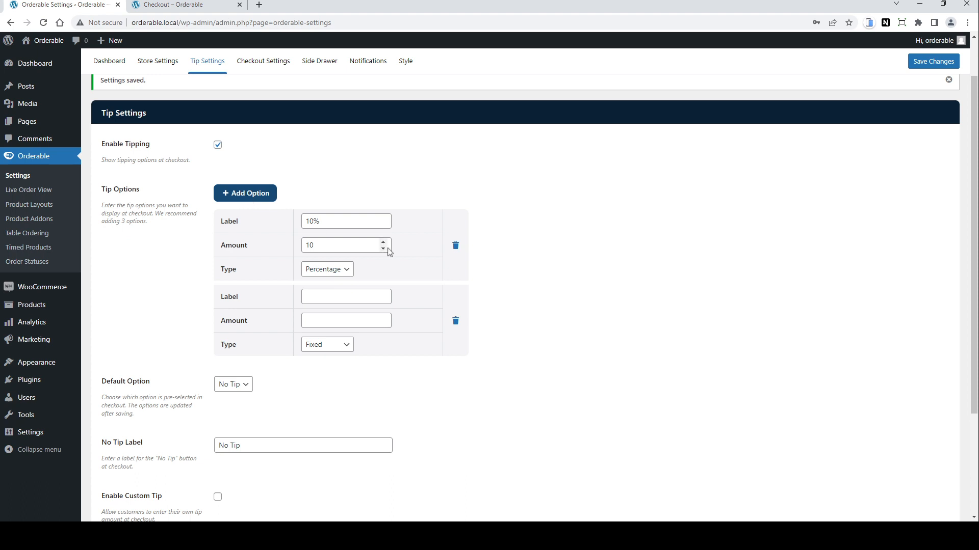
pyautogui.click(361, 298)
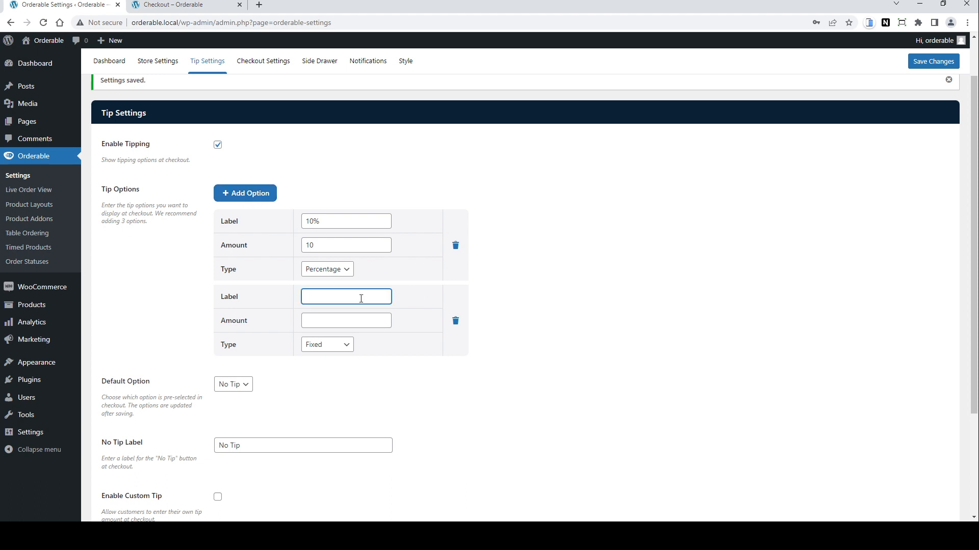
pyautogui.write('Custom')
pyautogui.click(324, 351)
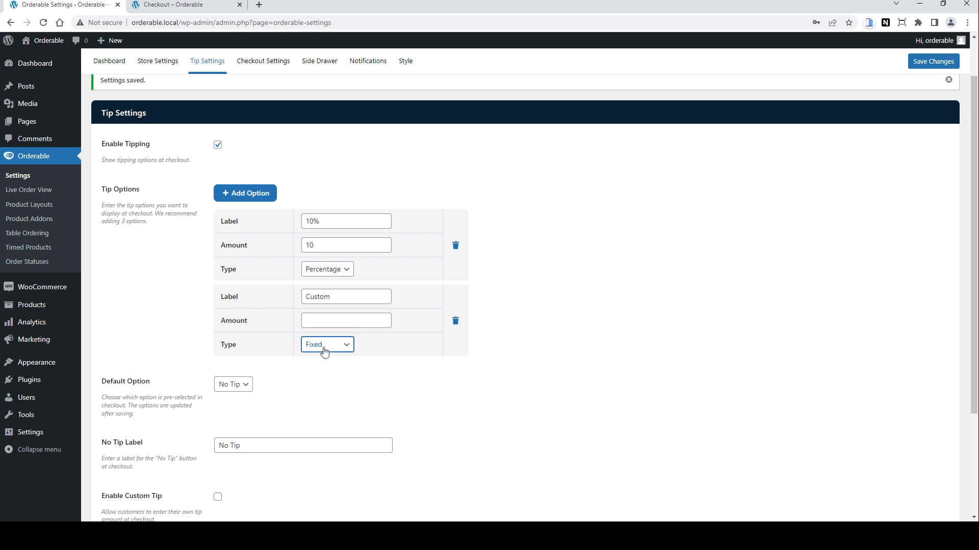
pyautogui.click(456, 322)
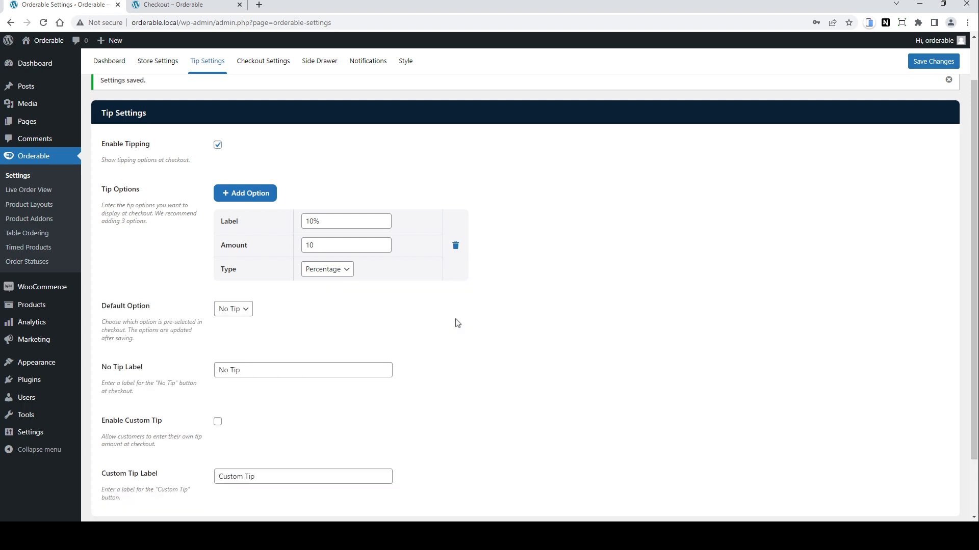
# Step: Add a second tip option with label 7.5%, amount 7.5 and type Percentage
pyautogui.click(242, 194)
pyautogui.click(323, 291)
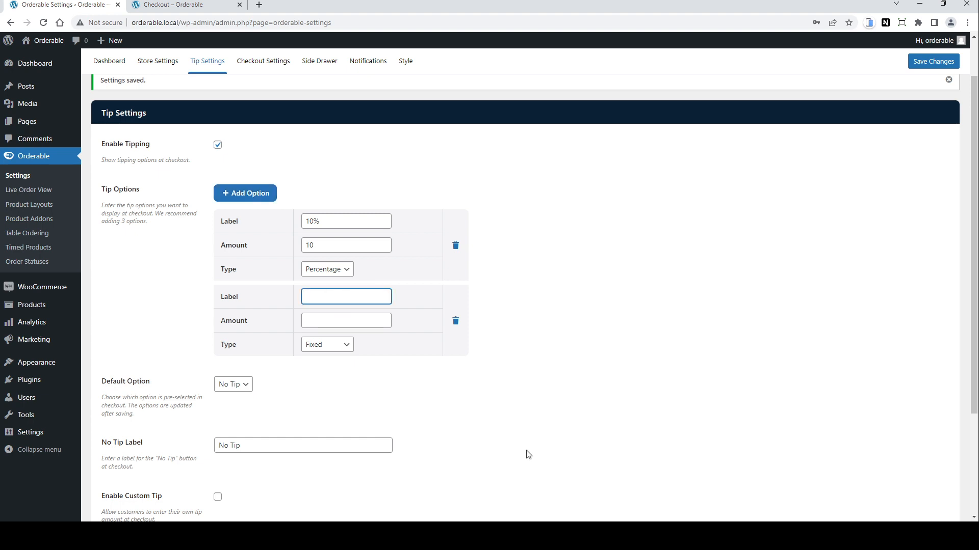
pyautogui.write('7.5%')
pyautogui.click(351, 323)
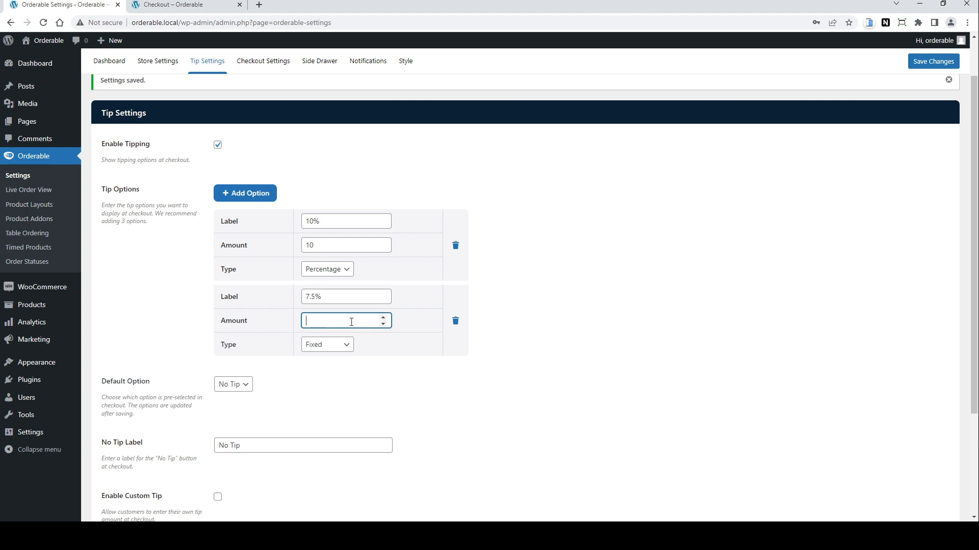
pyautogui.write('7.5')
pyautogui.click(336, 348)
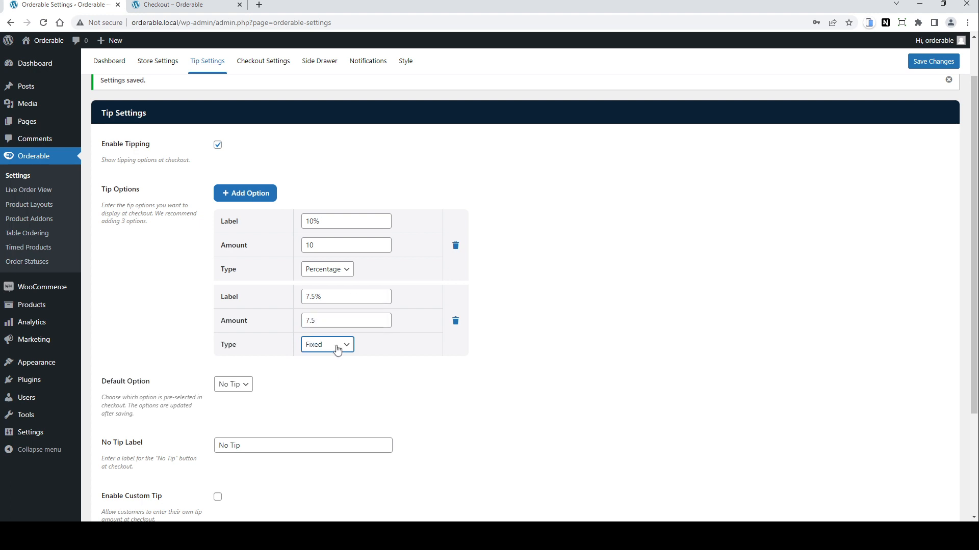
pyautogui.click(341, 373)
# Step: Enable the custom tip option and save the tip settings
pyautogui.scroll(-2, 493, 439)
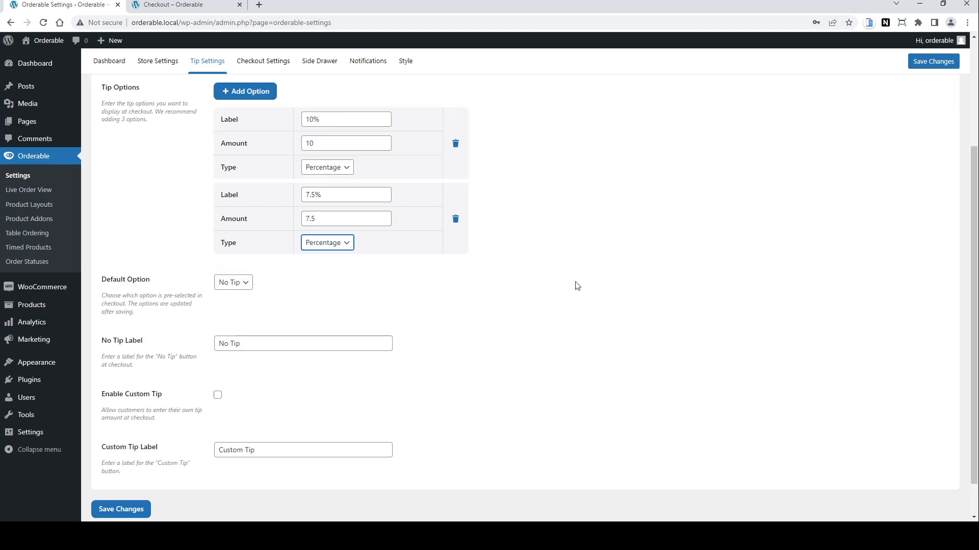
pyautogui.click(247, 287)
pyautogui.scroll(-1, 379, 317)
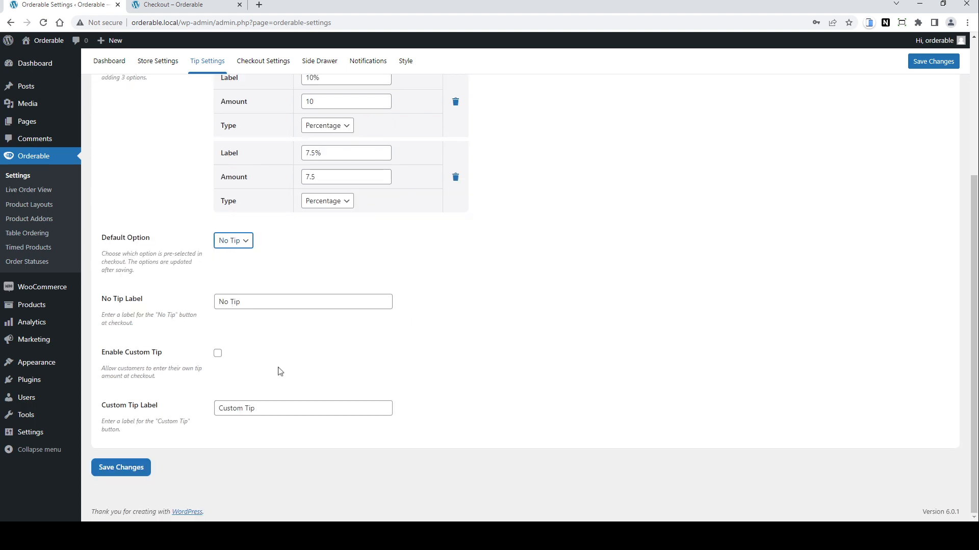
pyautogui.click(217, 354)
pyautogui.click(139, 472)
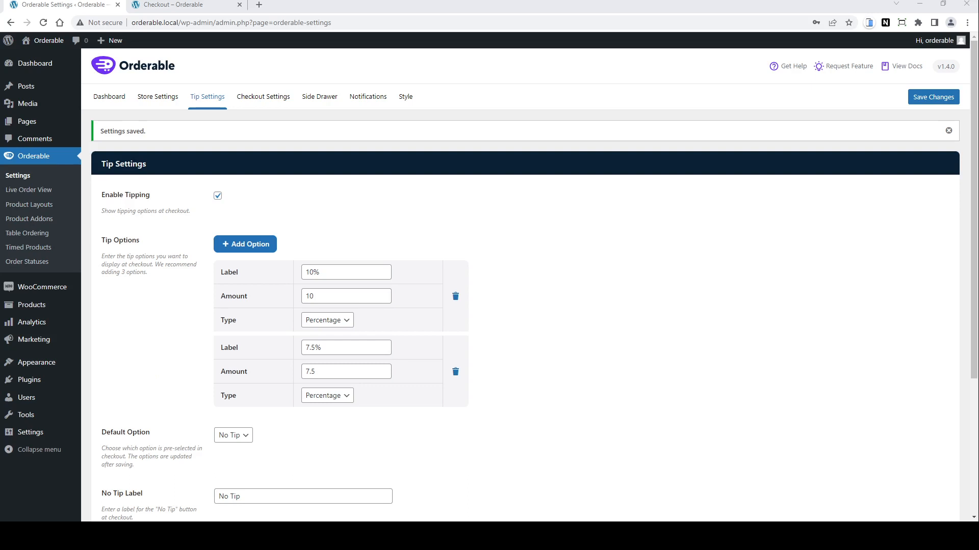
# Step: Switch to the checkout page, reload it and select the 10% tip
pyautogui.click(185, 12)
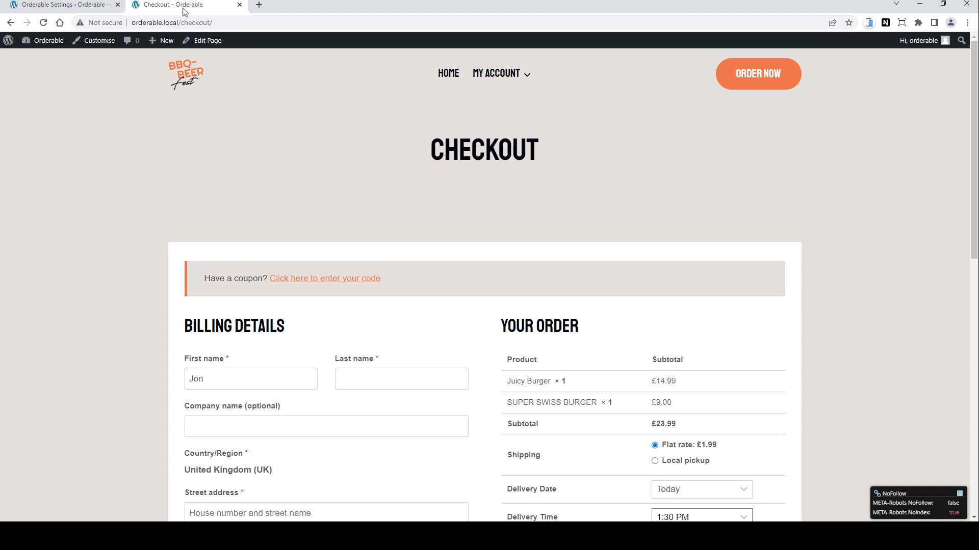
pyautogui.click(44, 23)
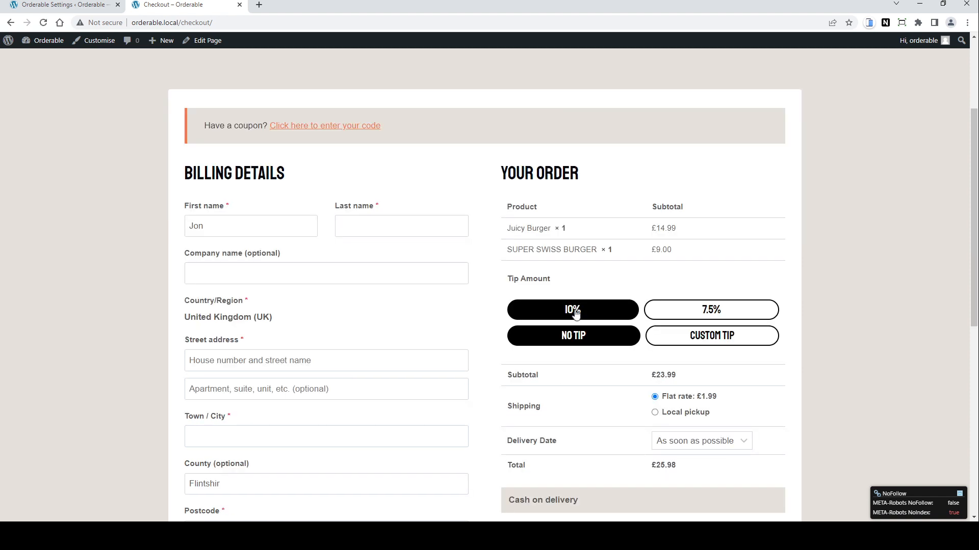
pyautogui.click(576, 312)
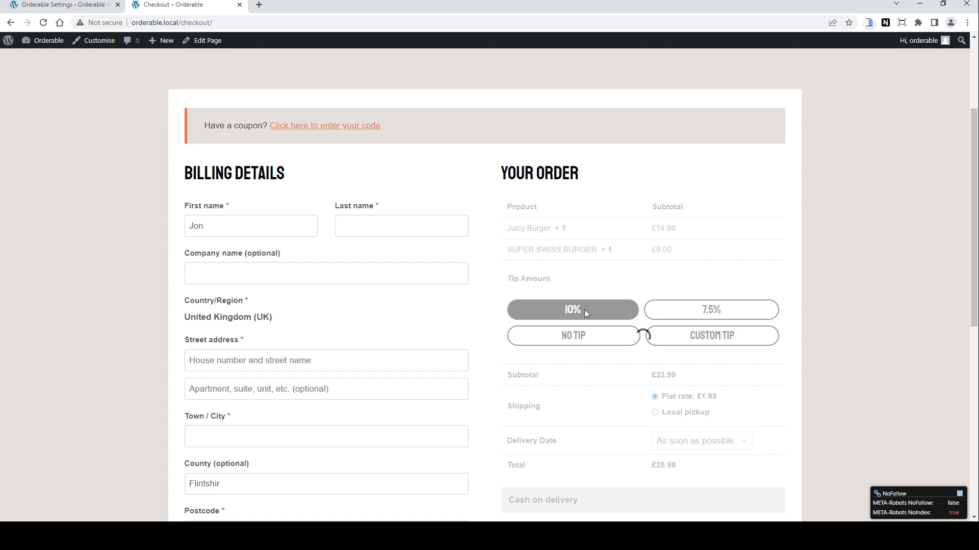
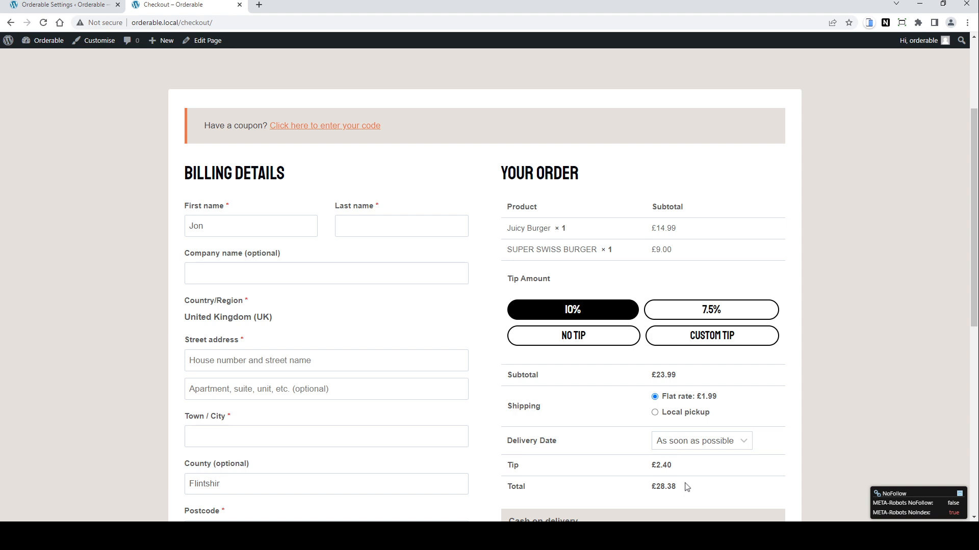
# Step: Select the 7.5% tip at checkout, then choose Custom Tip and apply a custom amount of 5
pyautogui.click(712, 312)
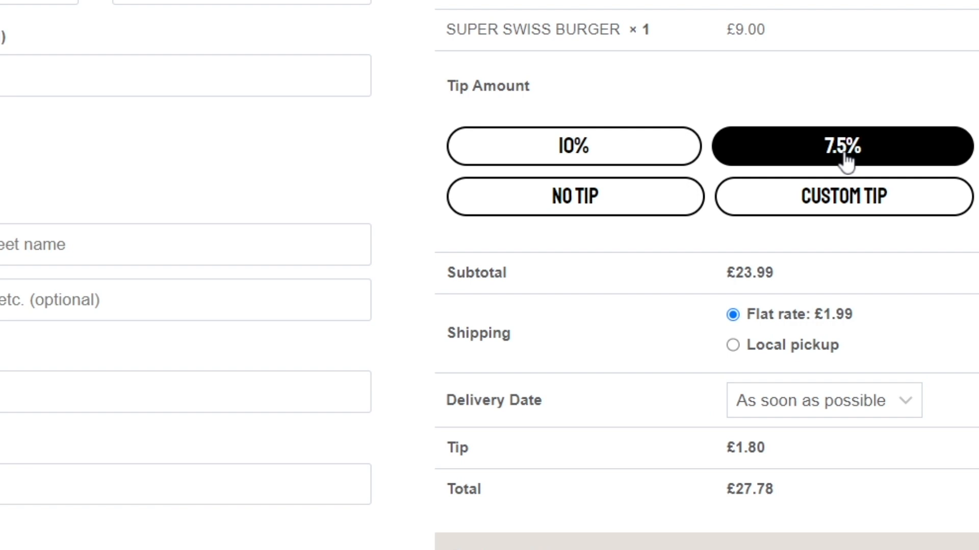
pyautogui.click(858, 208)
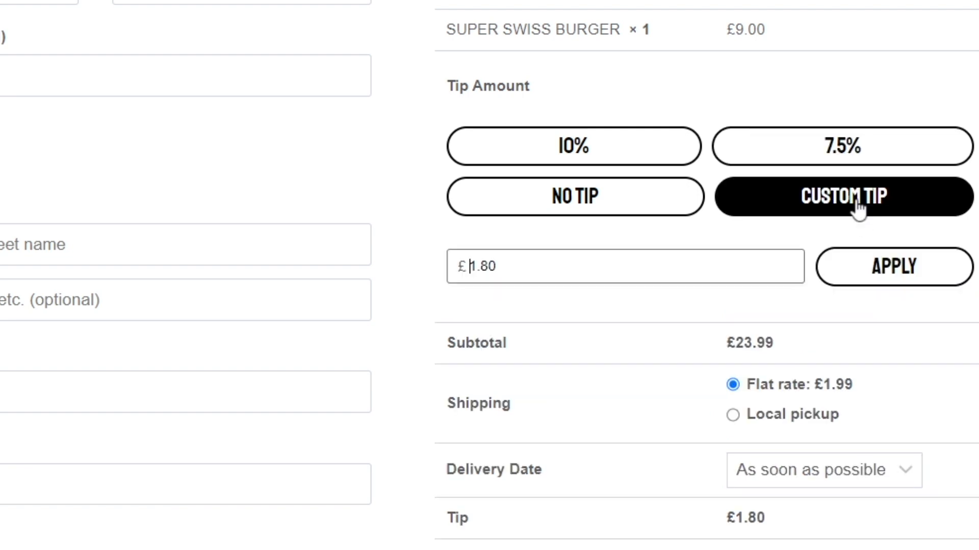
pyautogui.hotkey('ctrl', 'a')
pyautogui.write('5')
pyautogui.press('Return')
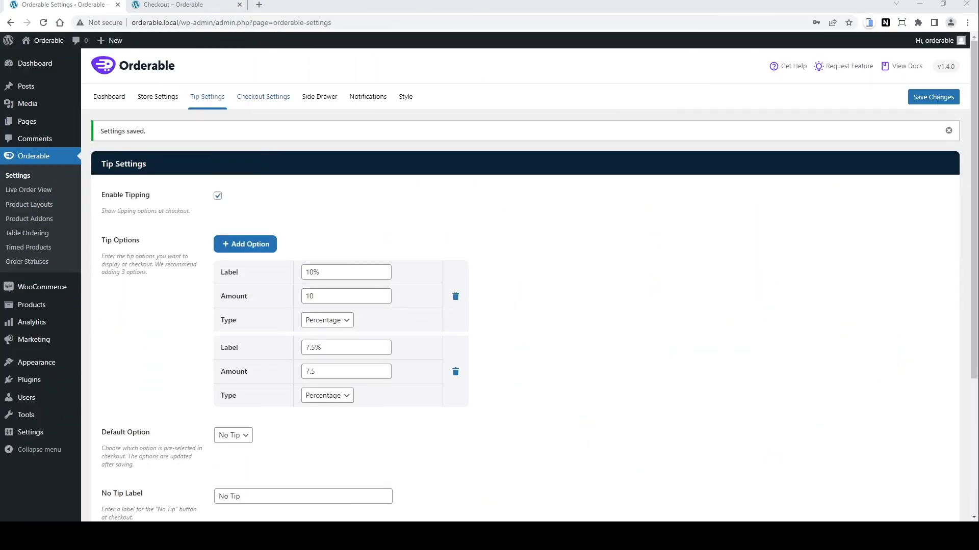
# Step: In Checkout Settings, enable the custom checkout and logo display, upload a logo image, and save the changes
pyautogui.click(262, 100)
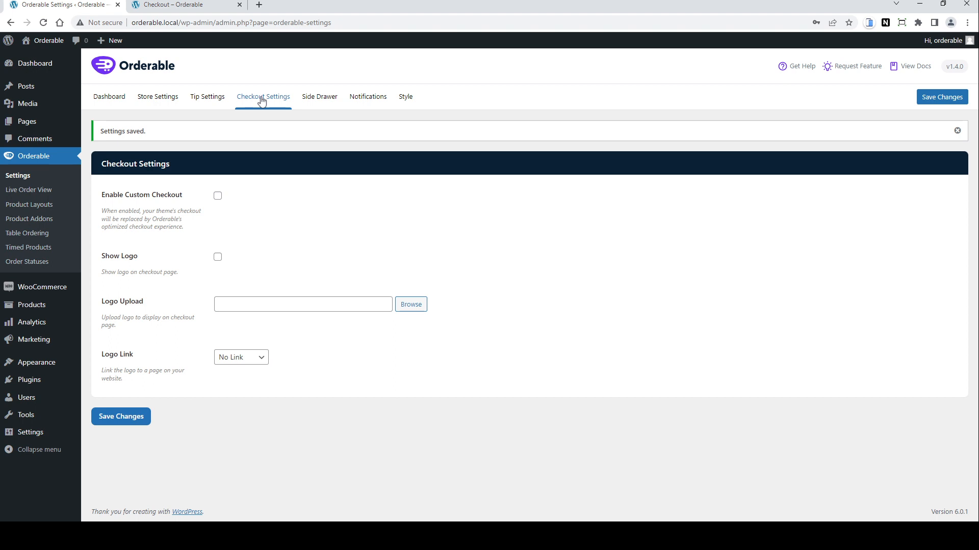
pyautogui.click(218, 201)
pyautogui.click(218, 257)
pyautogui.click(411, 305)
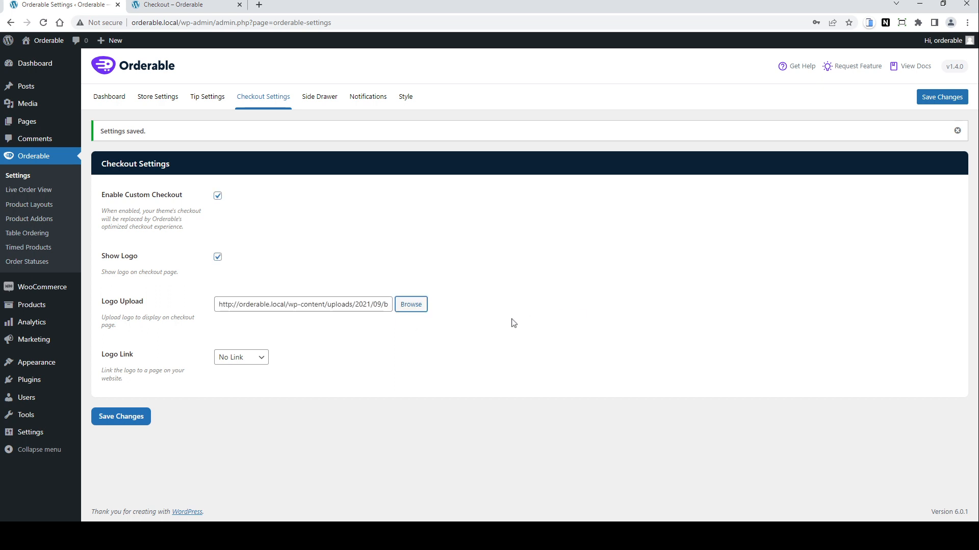
pyautogui.click(256, 361)
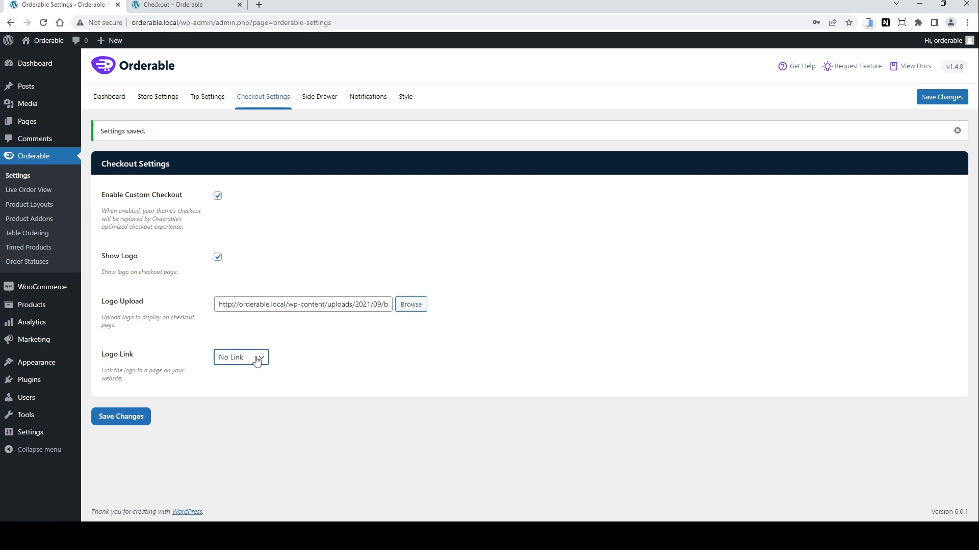
pyautogui.click(317, 360)
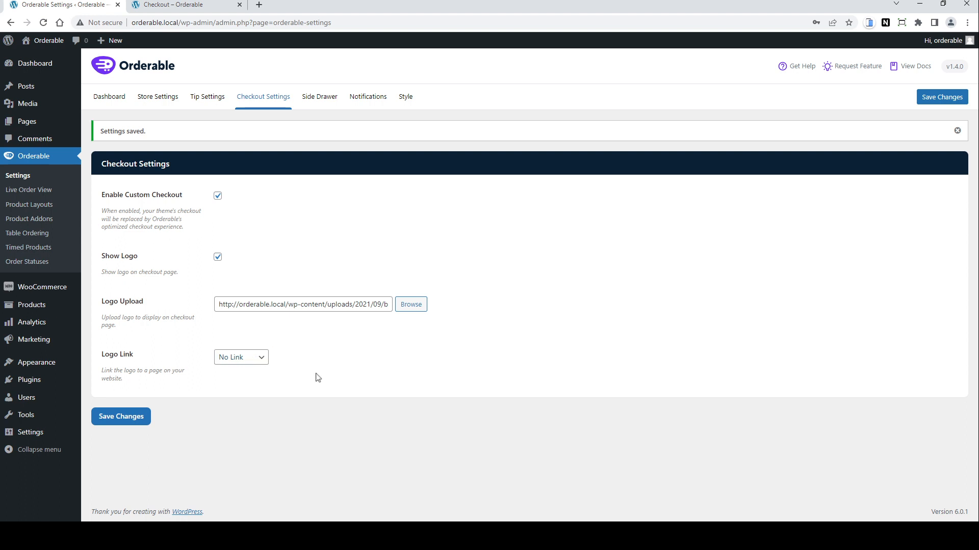
pyautogui.click(135, 420)
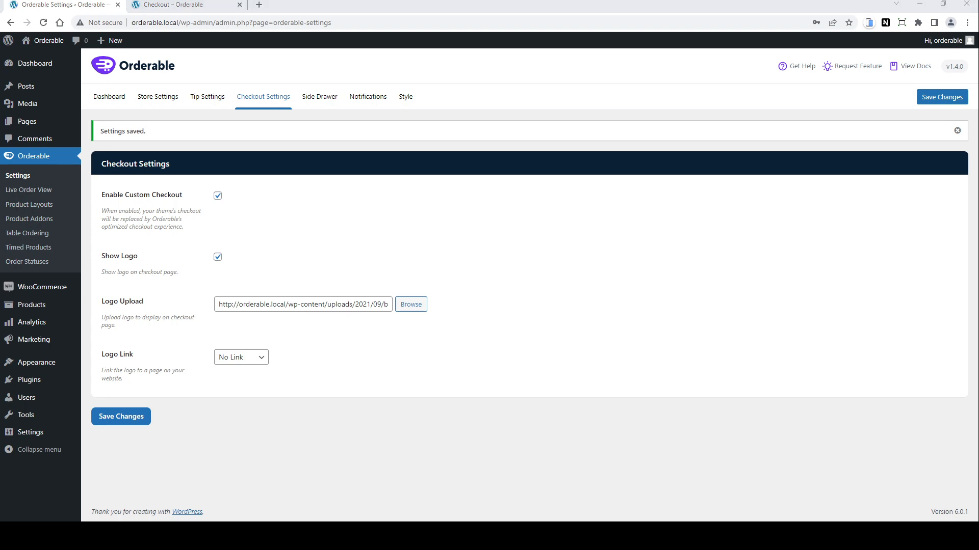
# Step: Reload the checkout page to review the custom checkout and switch shipping to Local pickup
pyautogui.click(197, 7)
pyautogui.press('F5')
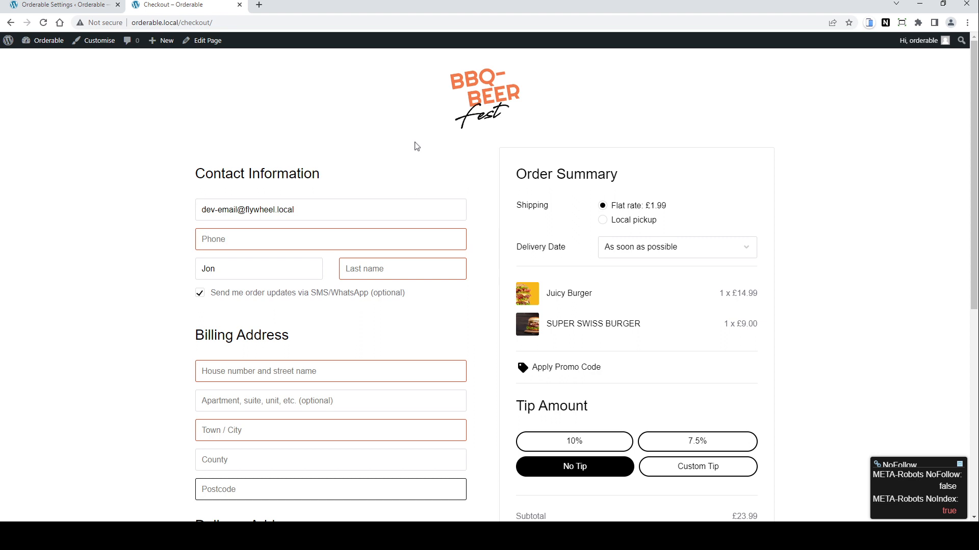
pyautogui.moveTo(326, 212); pyautogui.dragTo(199, 213)
pyautogui.scroll(-3, 402, 310)
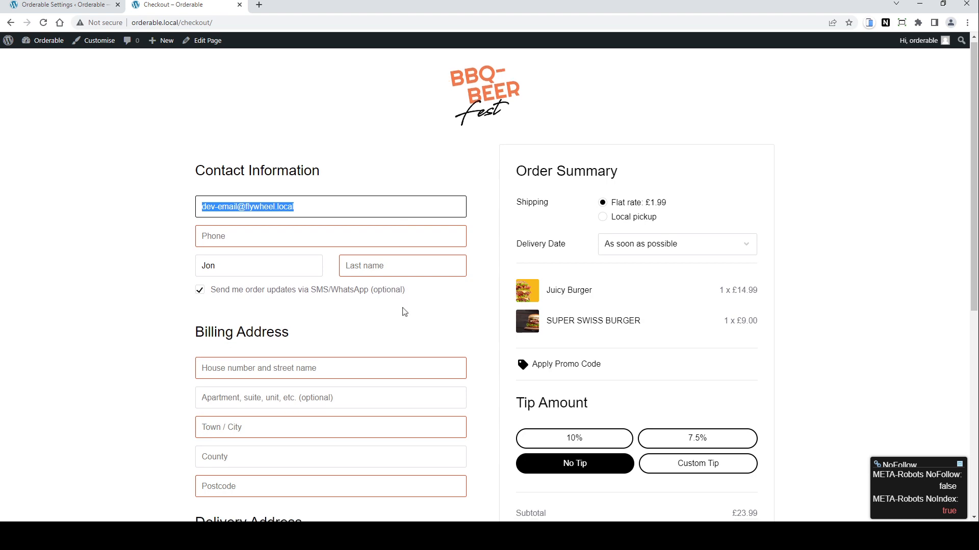
pyautogui.scroll(-4, 405, 311)
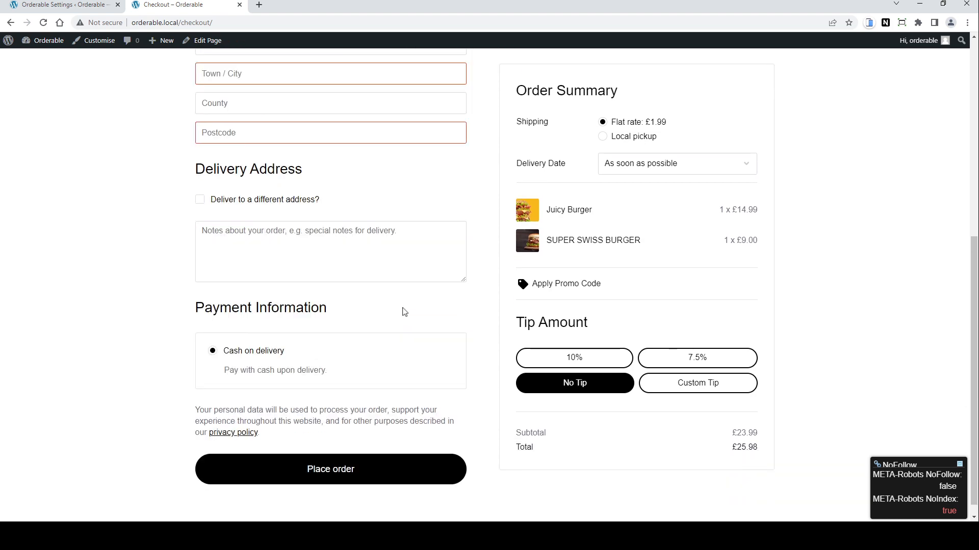
pyautogui.scroll(4, 507, 130)
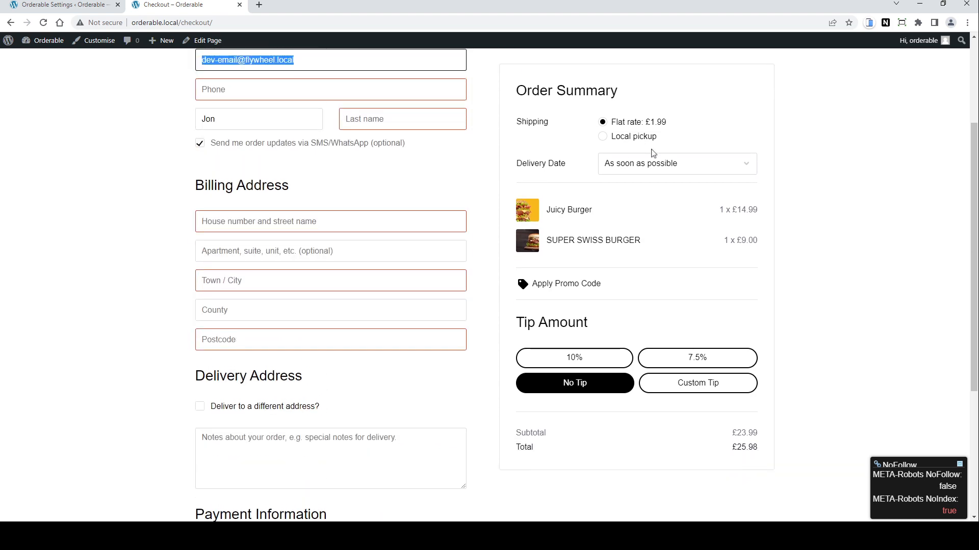
pyautogui.scroll(3, 653, 153)
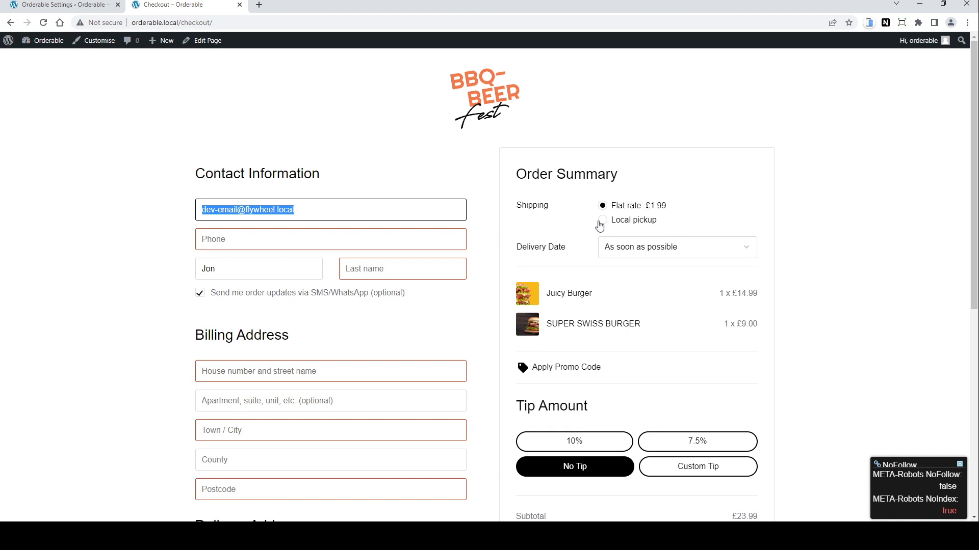
pyautogui.click(601, 221)
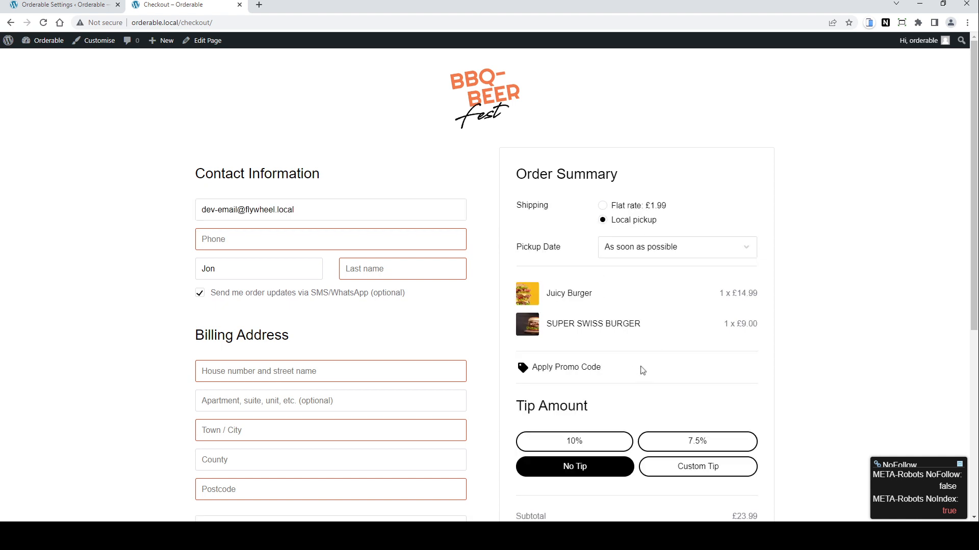
pyautogui.scroll(-3, 642, 371)
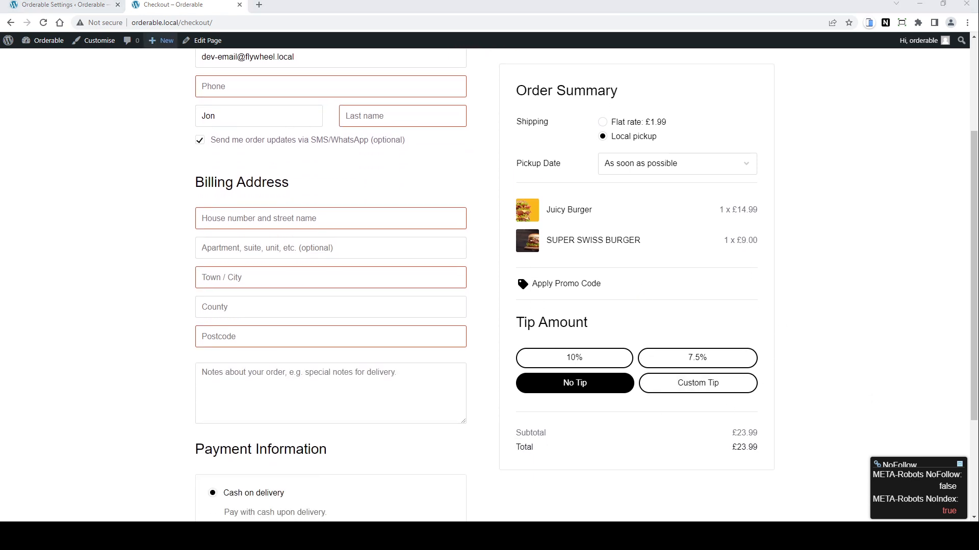
# Step: Open the Notifications settings and review the admin phone, opt-in and Twilio integration options
pyautogui.click(47, 5)
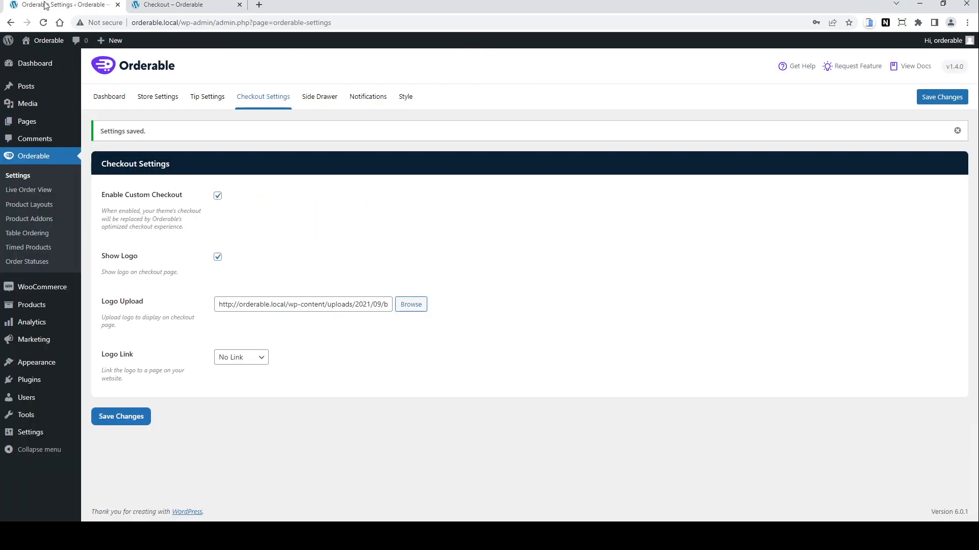
pyautogui.click(369, 102)
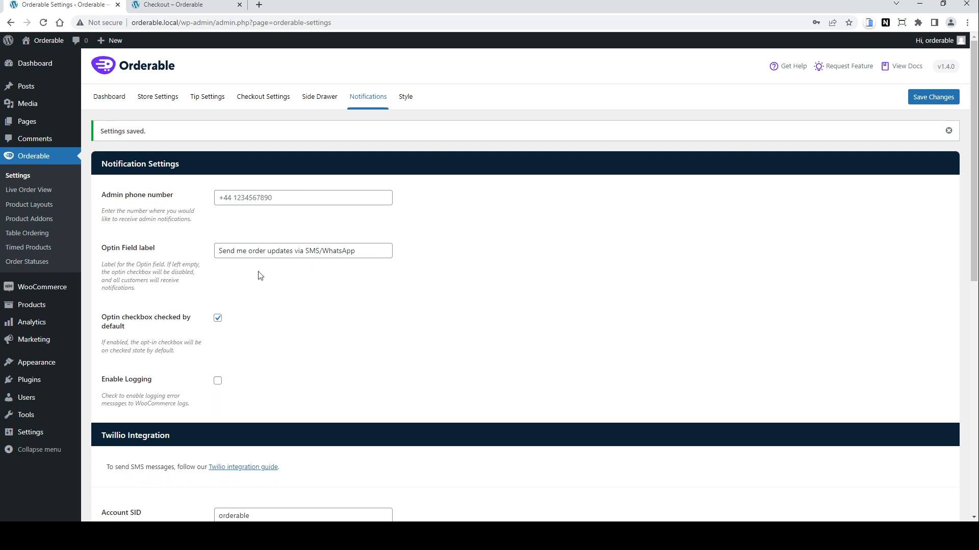
pyautogui.click(194, 5)
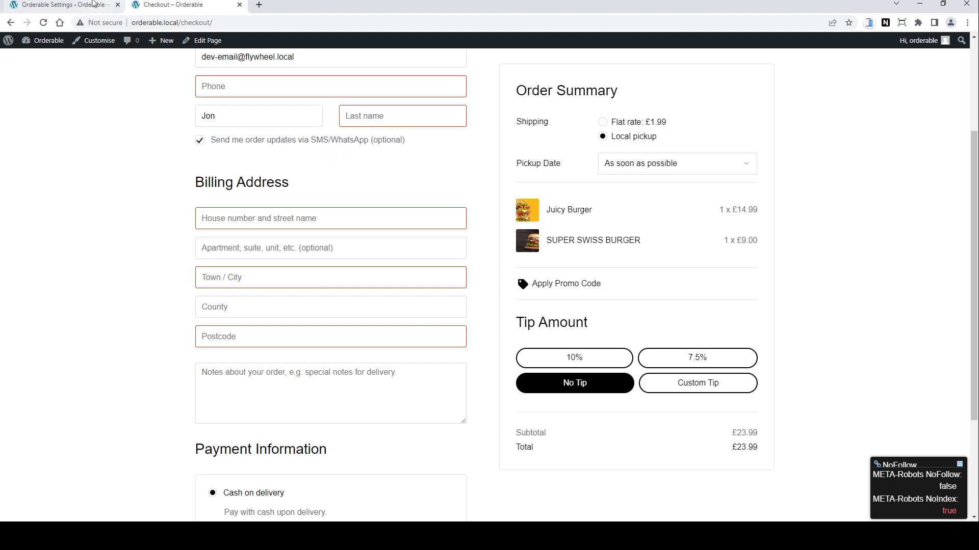
pyautogui.click(76, 6)
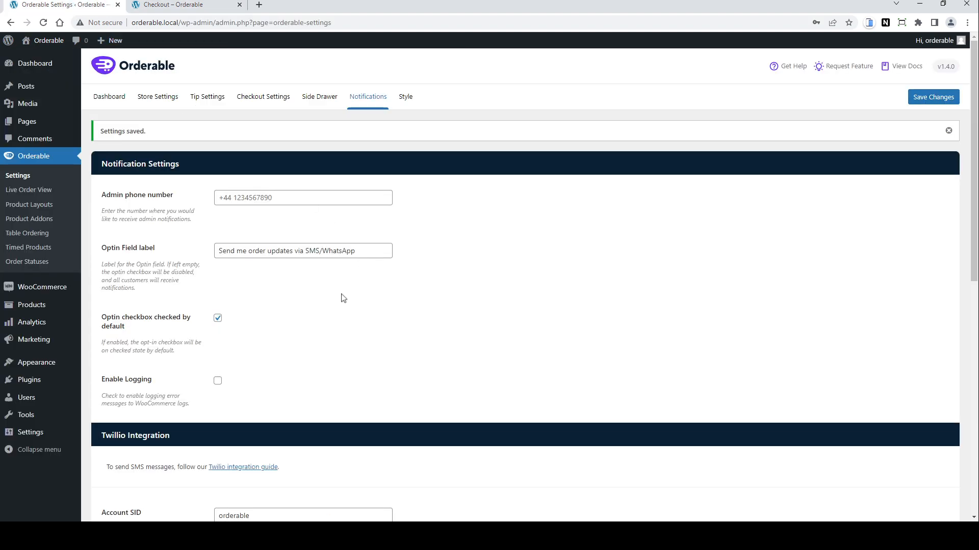
pyautogui.scroll(-2, 343, 298)
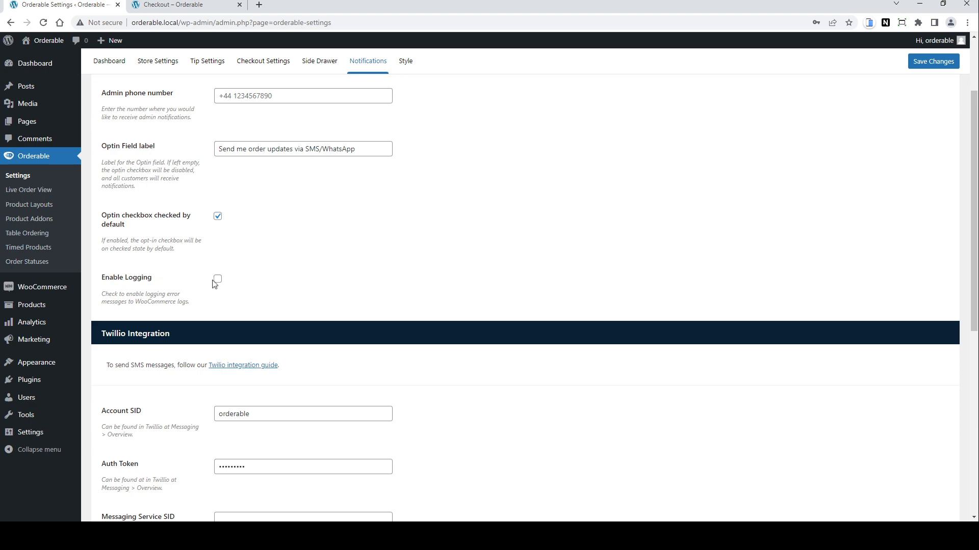
pyautogui.scroll(-4, 370, 286)
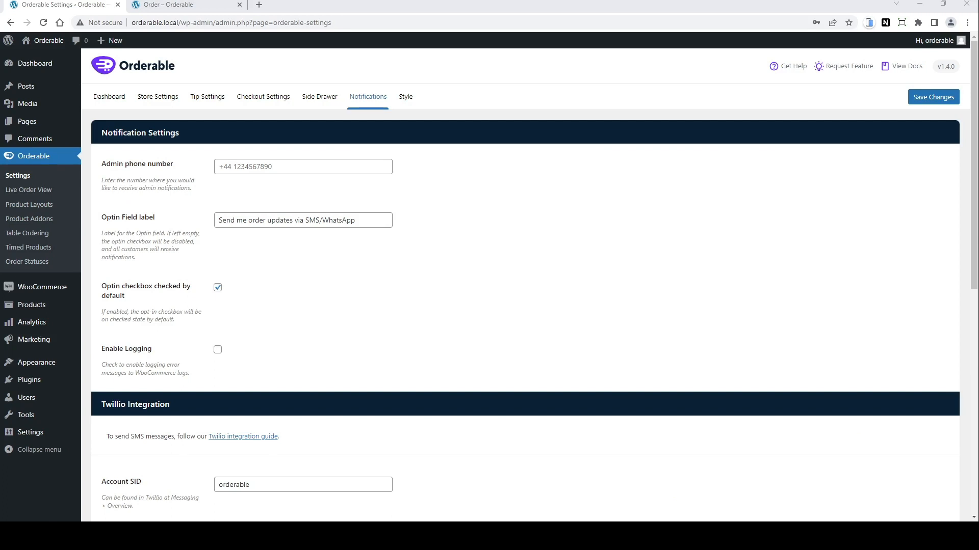
# Step: Open the Menu product layout for editing and browse the category tabs in its layout preview
pyautogui.click(29, 205)
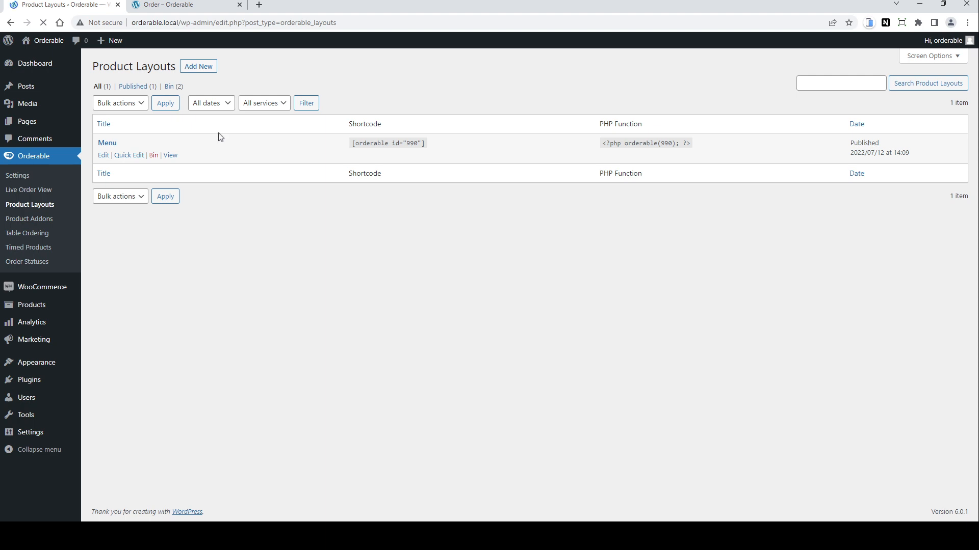
pyautogui.click(105, 156)
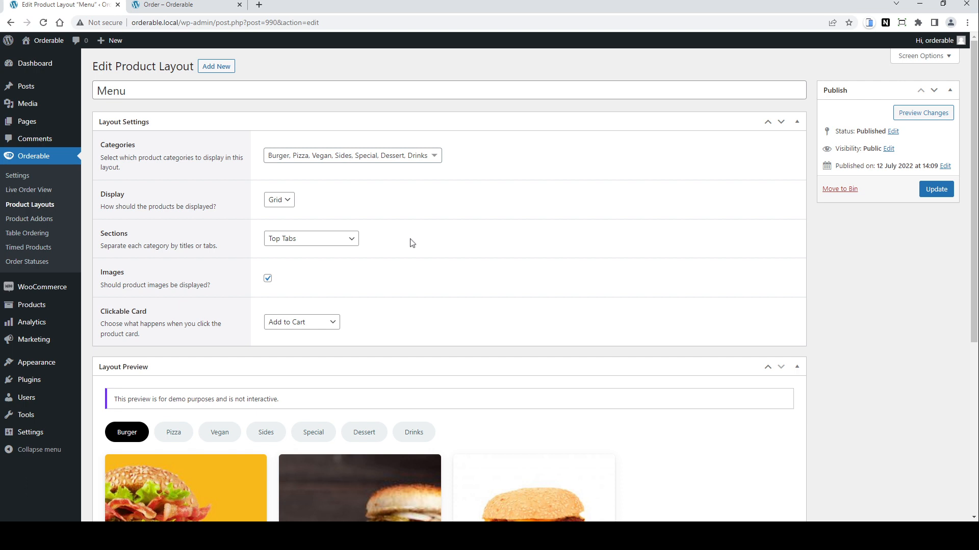
pyautogui.scroll(-2, 411, 242)
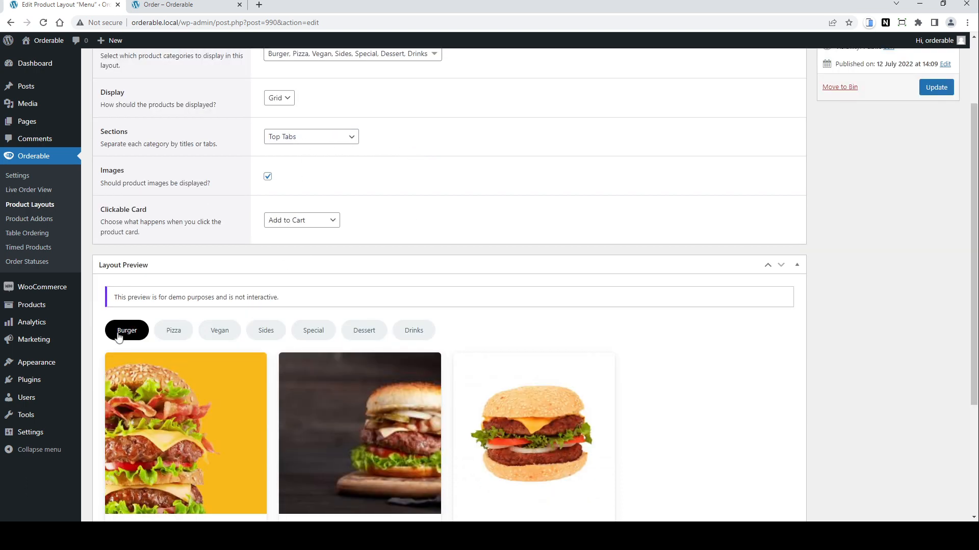
pyautogui.click(175, 332)
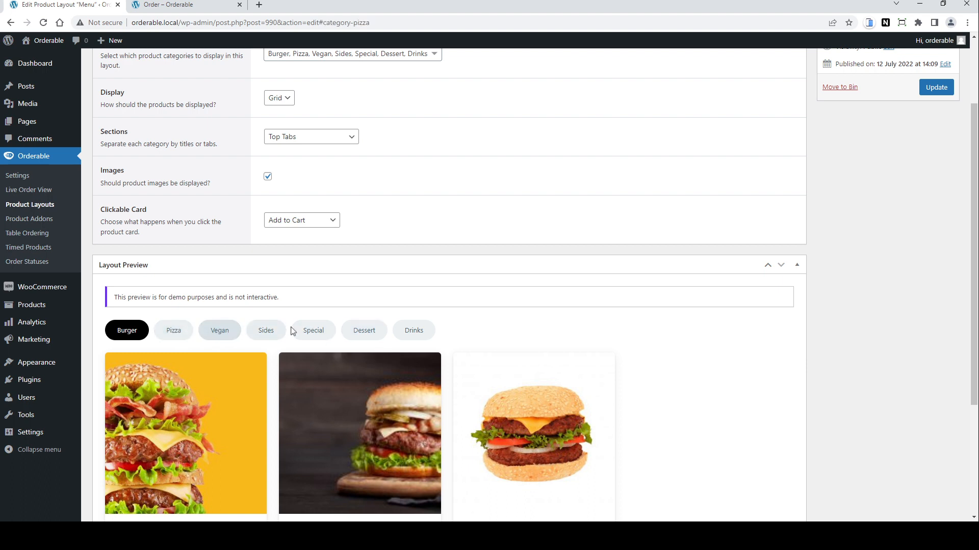
pyautogui.scroll(-3, 520, 339)
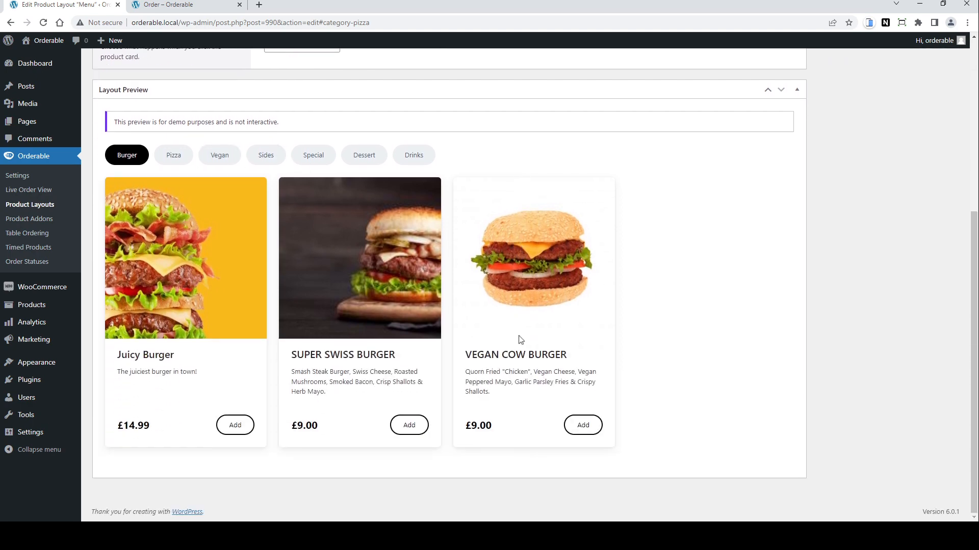
pyautogui.scroll(3, 520, 340)
pyautogui.scroll(1, 517, 338)
pyautogui.scroll(-4, 519, 335)
pyautogui.click(261, 158)
pyautogui.scroll(2, 623, 287)
pyautogui.scroll(2, 623, 287)
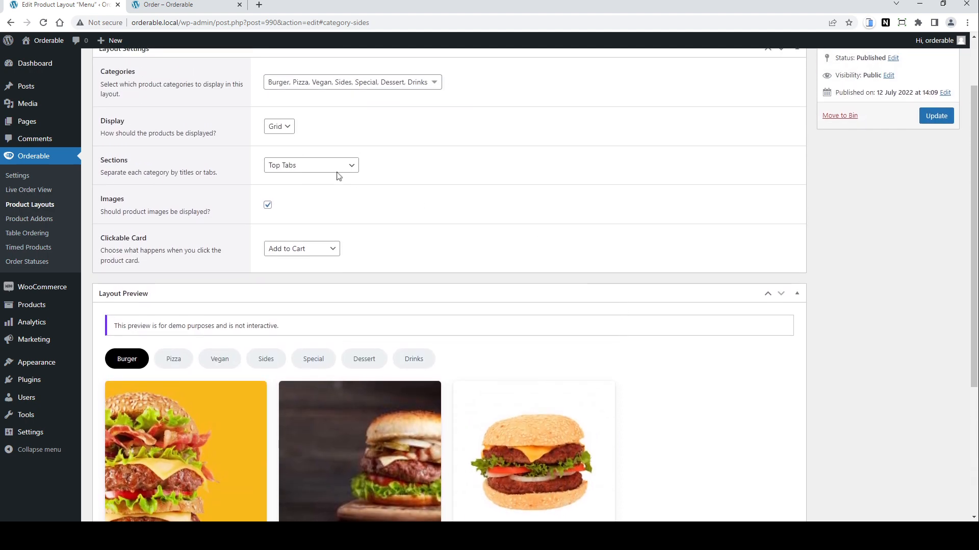
# Step: Set the layout's Sections option to No Titles or Tabs and preview the result
pyautogui.click(324, 164)
pyautogui.click(328, 179)
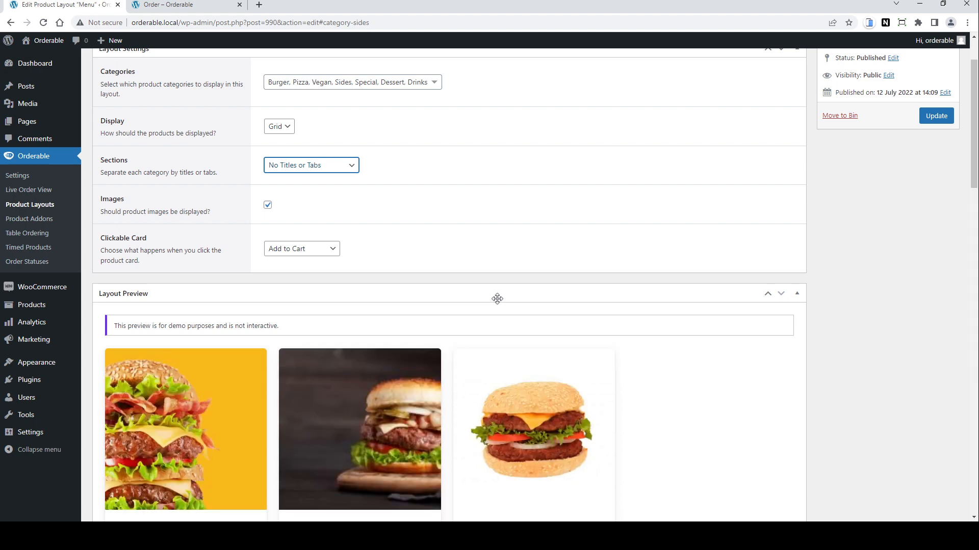
pyautogui.scroll(-4, 497, 301)
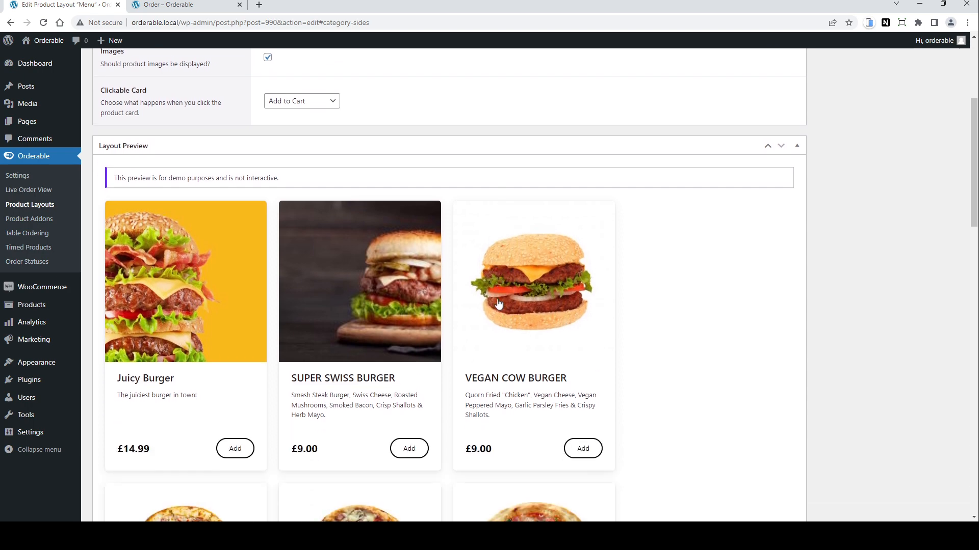
pyautogui.scroll(-3, 498, 304)
pyautogui.scroll(8, 410, 151)
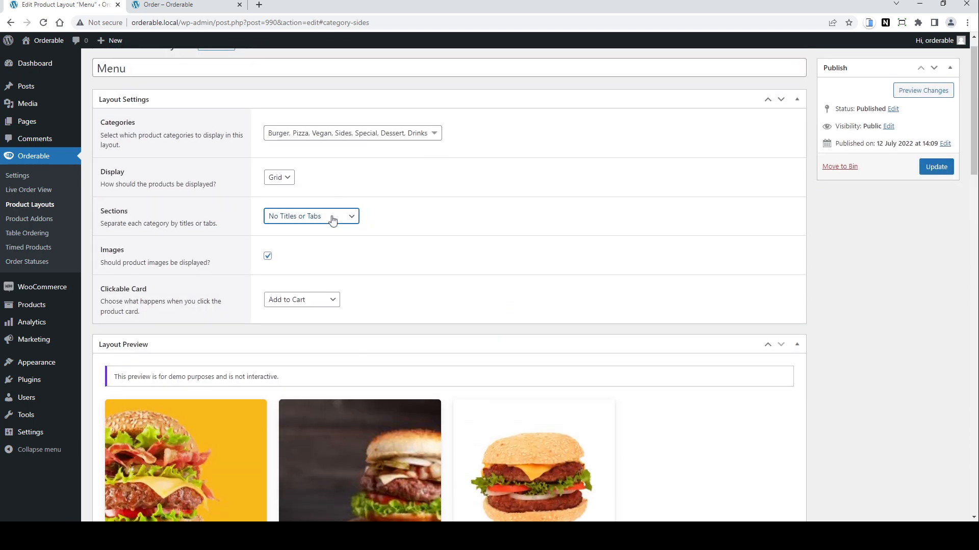
# Step: Set the layout's Sections option to All Category Titles and preview the result
pyautogui.click(333, 220)
pyautogui.click(328, 243)
pyautogui.scroll(-4, 486, 301)
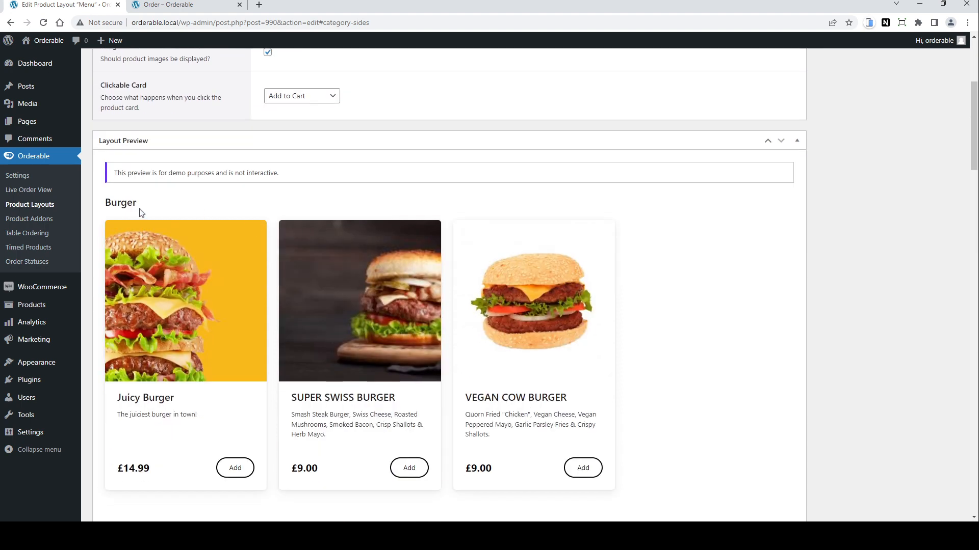
pyautogui.scroll(-7, 140, 210)
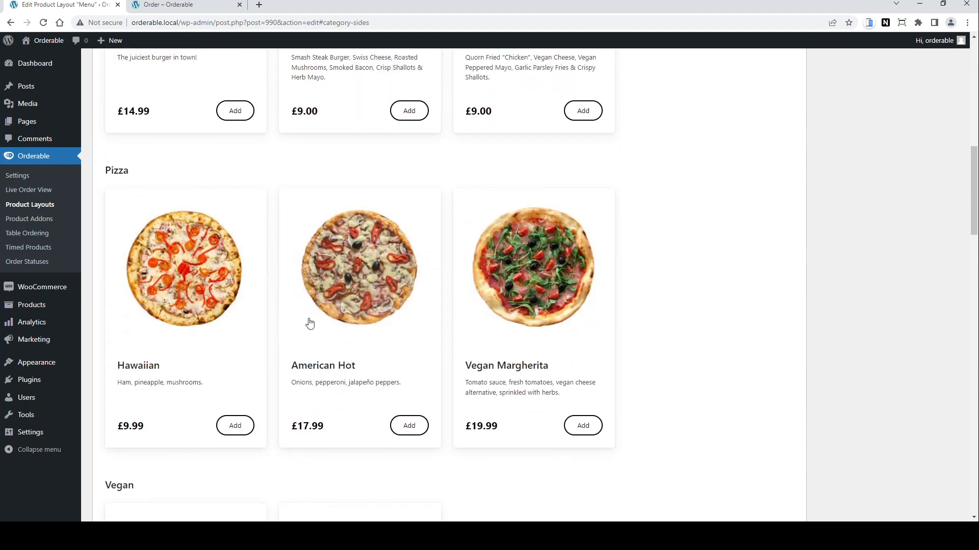
pyautogui.scroll(-3, 311, 323)
pyautogui.scroll(7, 306, 326)
pyautogui.scroll(7, 306, 326)
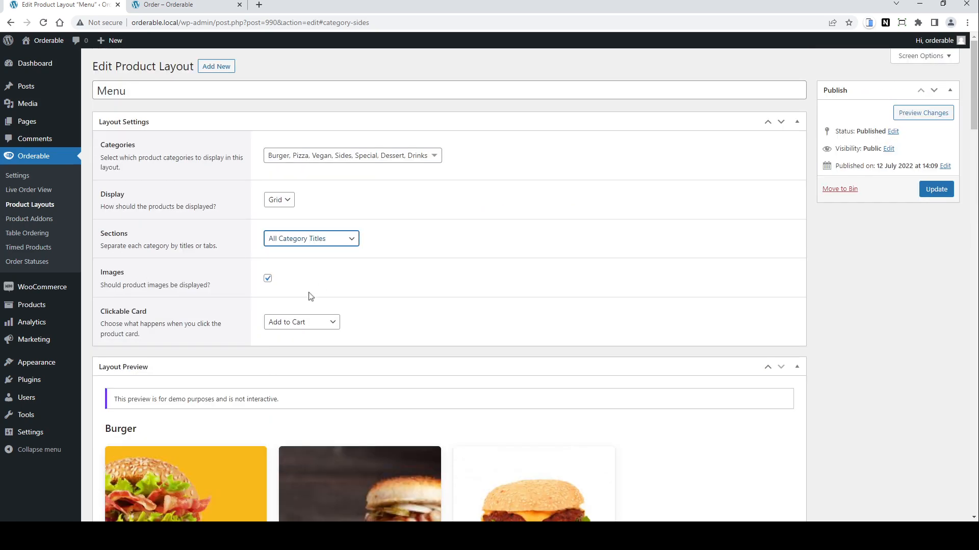
# Step: Set Sections back to Top Tabs, update the Menu layout, and switch to the order page
pyautogui.press('Down')
pyautogui.scroll(-1, 452, 311)
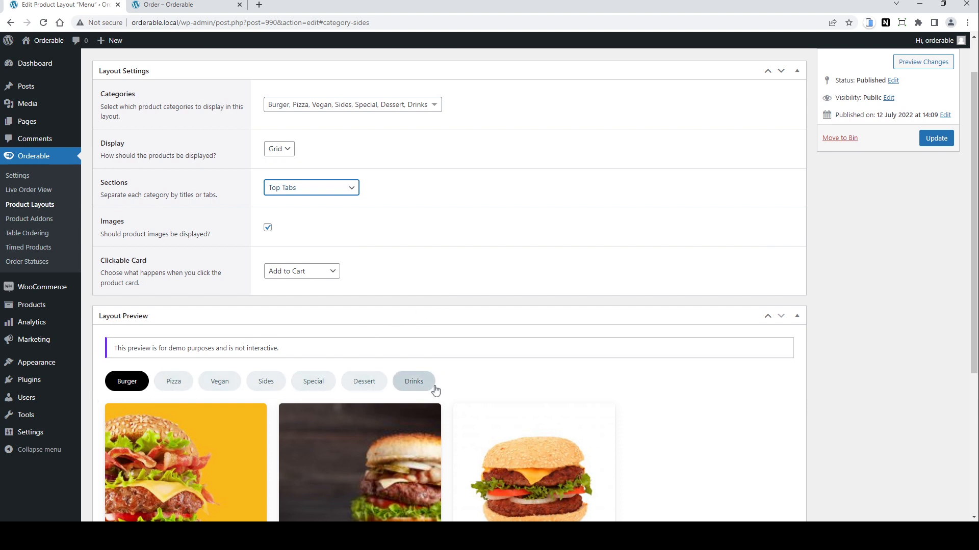
pyautogui.click(925, 140)
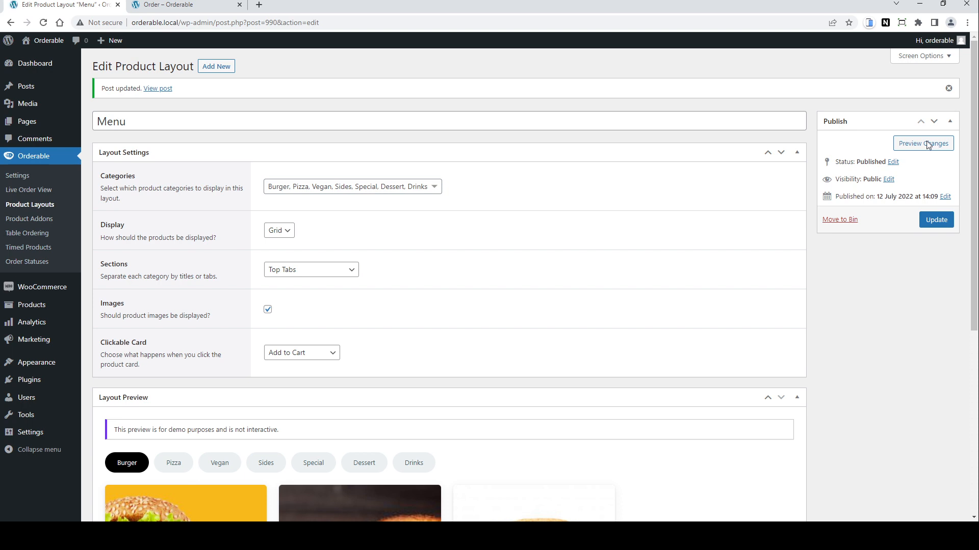
pyautogui.click(168, 5)
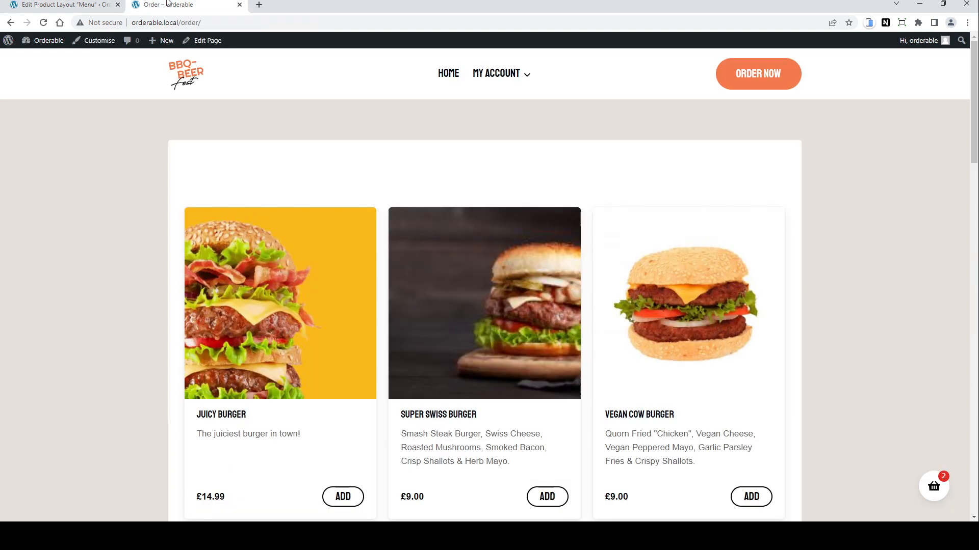
# Step: Reload the order page to view the menu with top category tabs
pyautogui.click(44, 24)
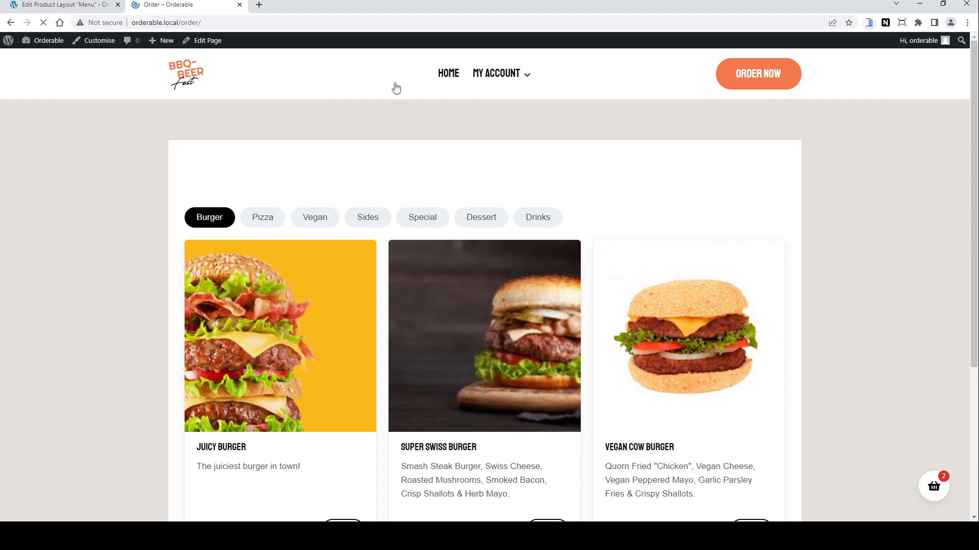
# Step: Set the Menu layout's Sections option to Side Tabs, preview it, and update the layout
pyautogui.click(59, 6)
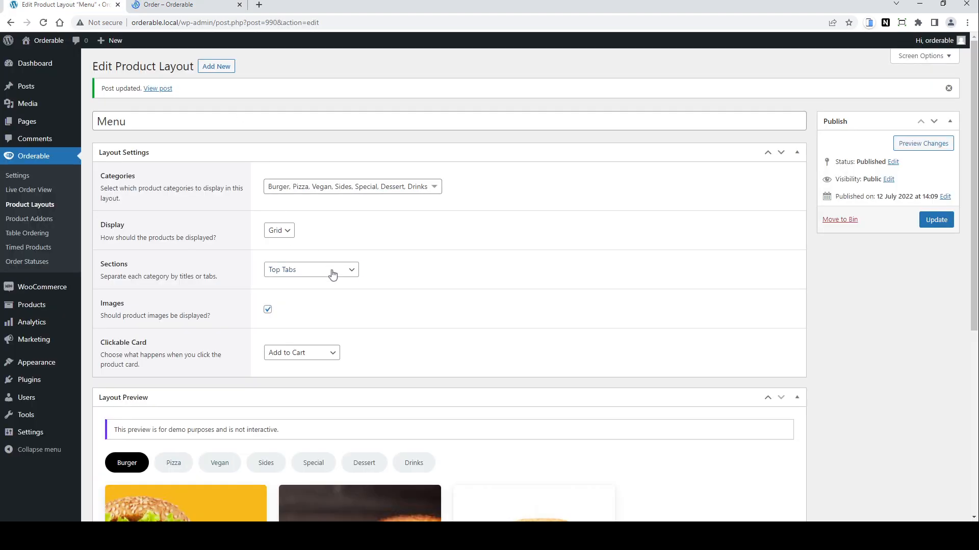
pyautogui.click(331, 271)
pyautogui.press('Down')
pyautogui.scroll(-3, 485, 349)
pyautogui.scroll(-5, 443, 335)
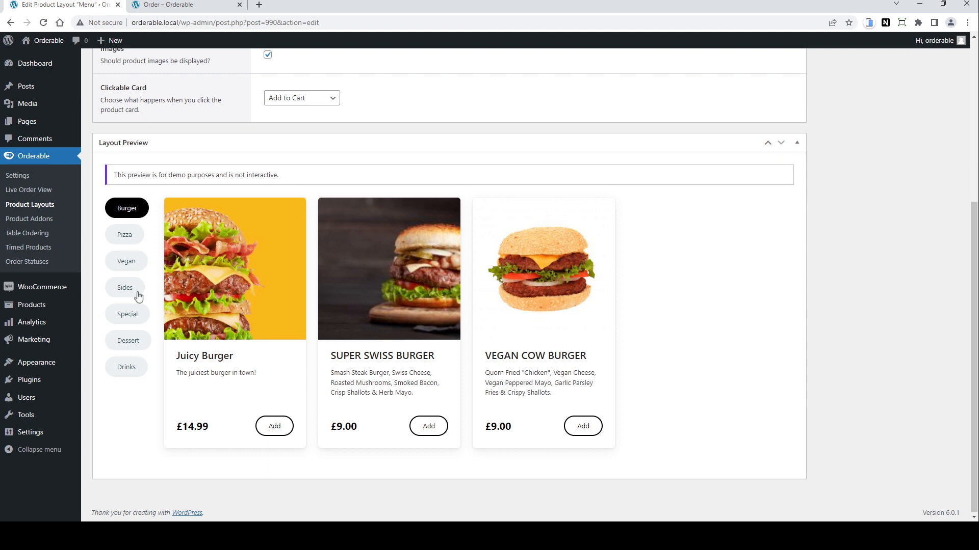
pyautogui.scroll(5, 869, 225)
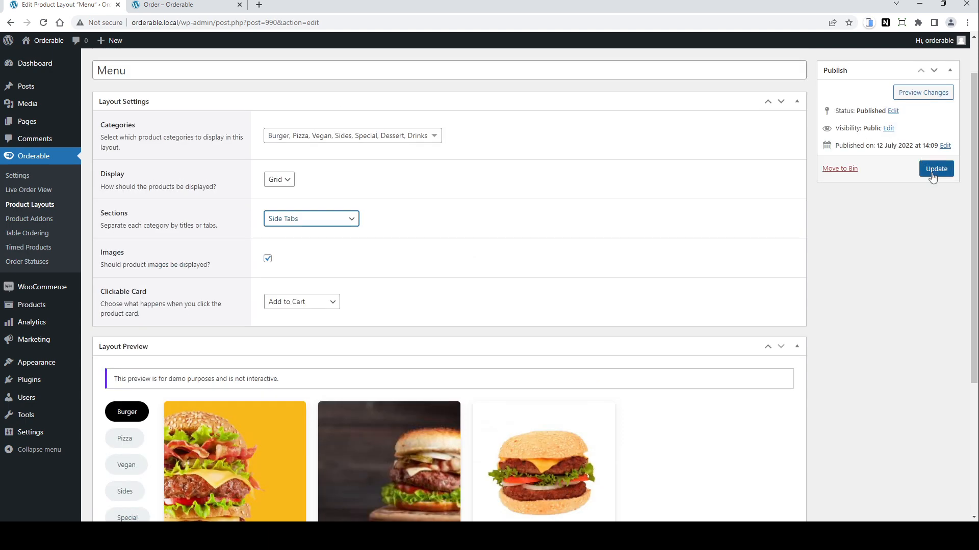
pyautogui.click(934, 168)
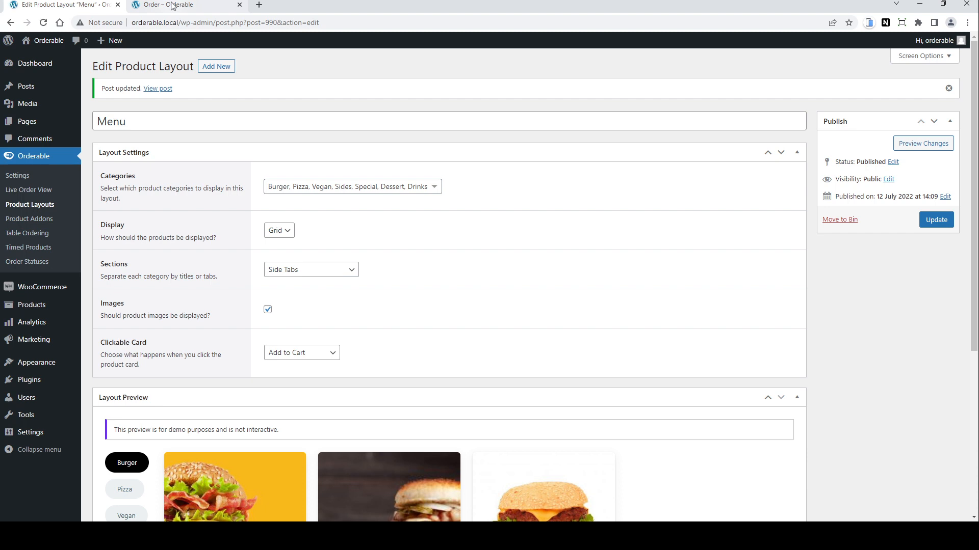
# Step: Reload the order page and browse the Pizza and Sides categories in the side tabs
pyautogui.click(173, 6)
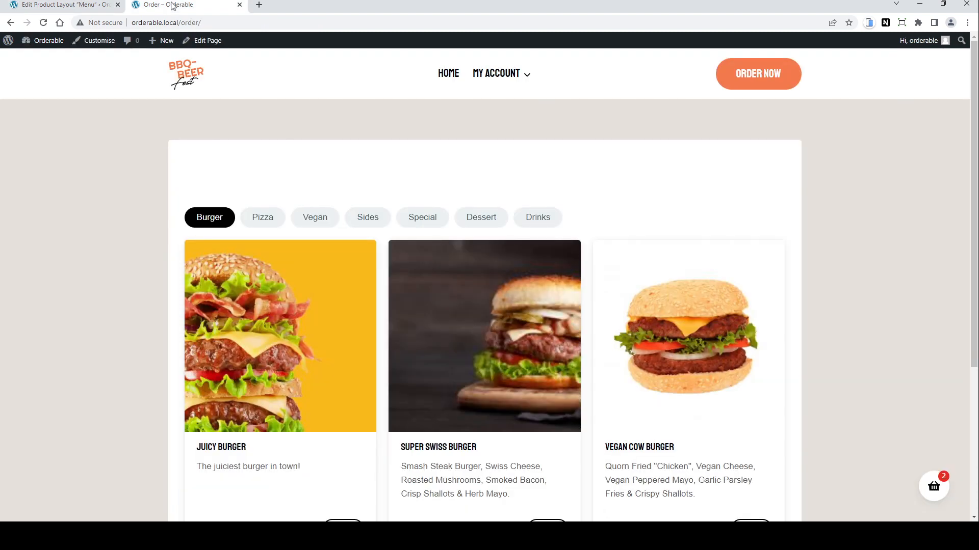
pyautogui.click(44, 23)
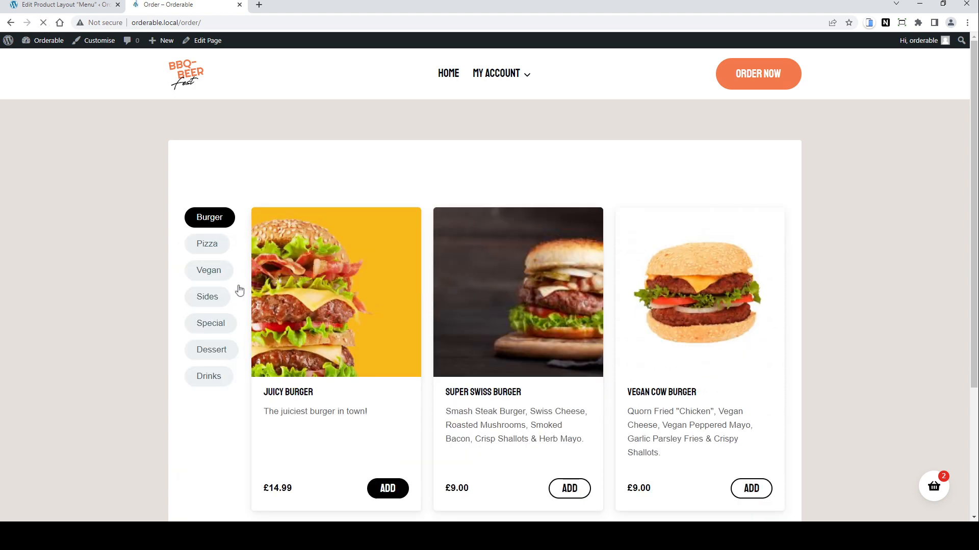
pyautogui.click(207, 246)
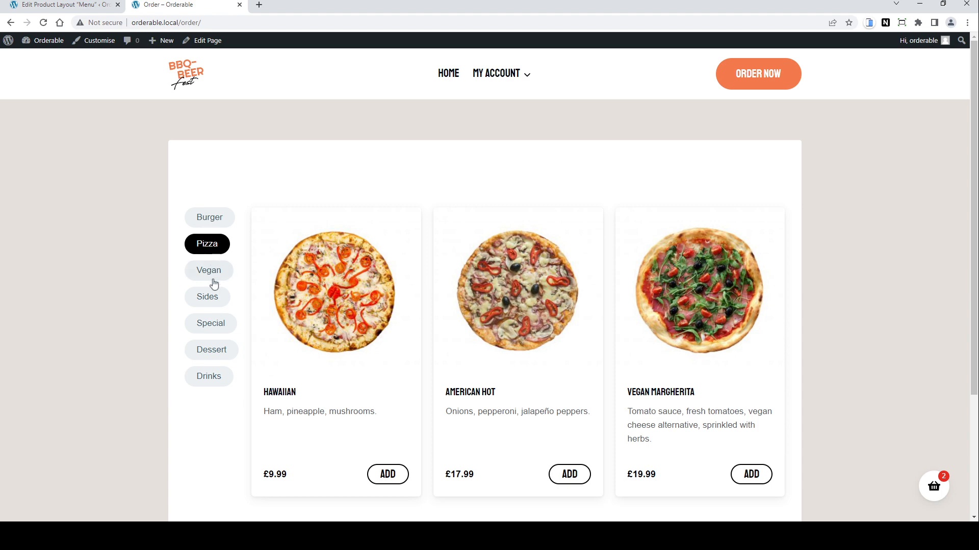
pyautogui.click(207, 298)
pyautogui.scroll(-3, 308, 301)
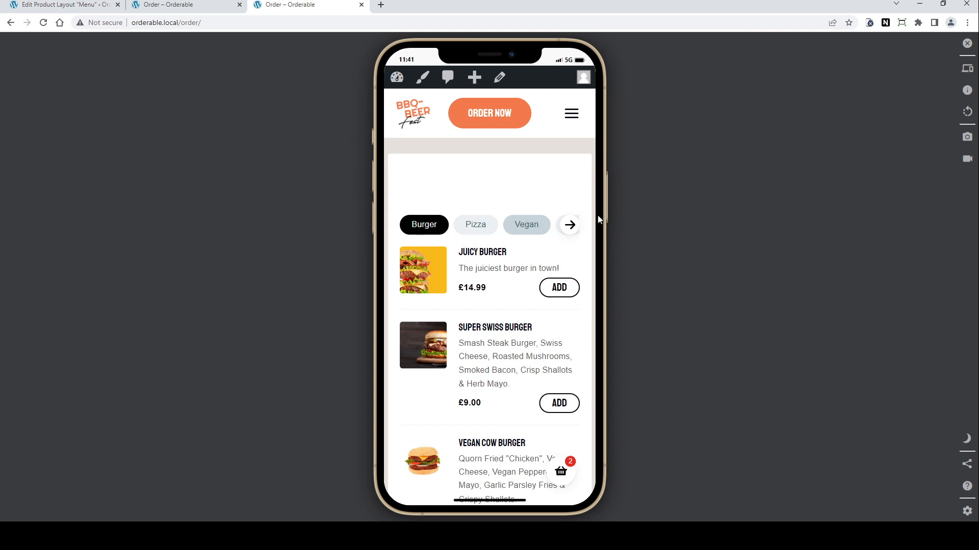
pyautogui.hotkey('ctrl', 'w')
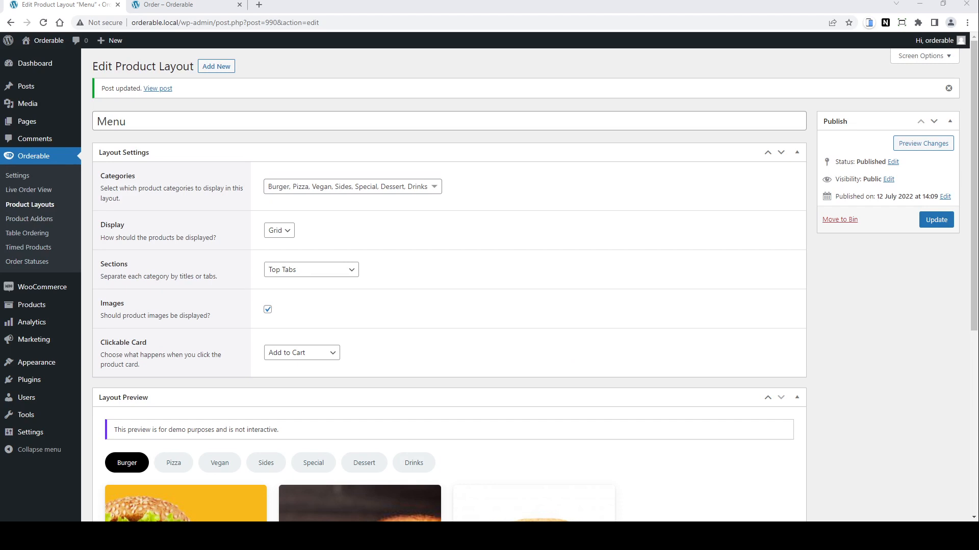
# Step: Create a new product addon titled Burger Addons and add its first field
pyautogui.click(32, 219)
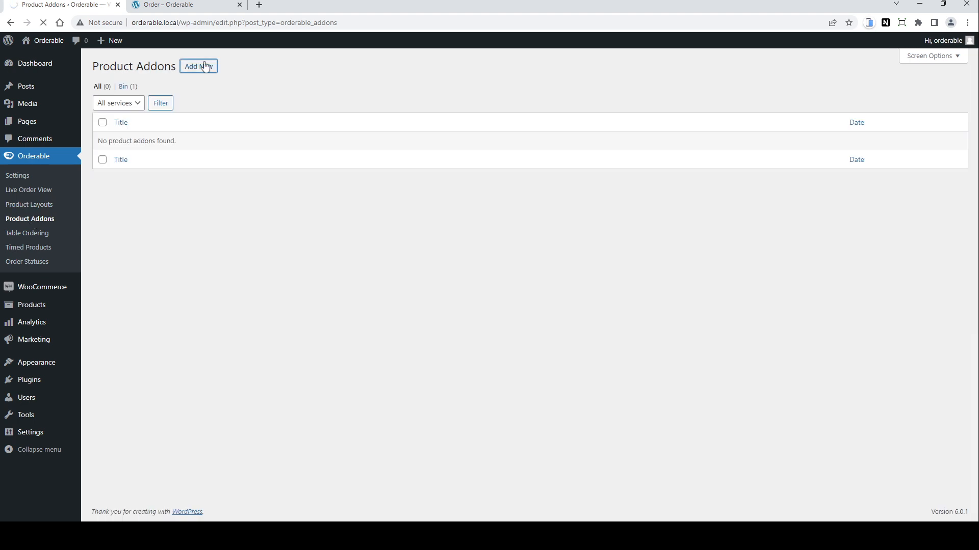
pyautogui.click(204, 66)
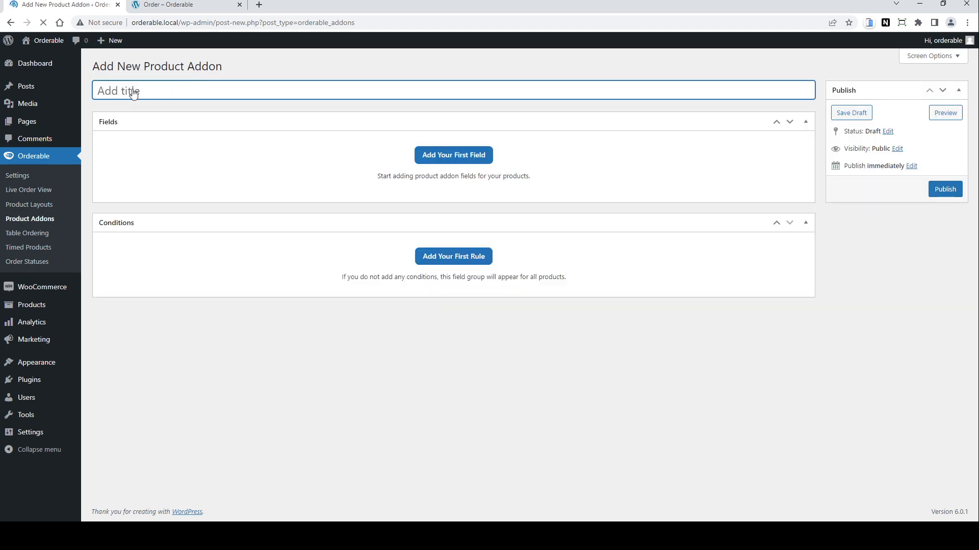
pyautogui.write('Burger Addons')
pyautogui.click(452, 159)
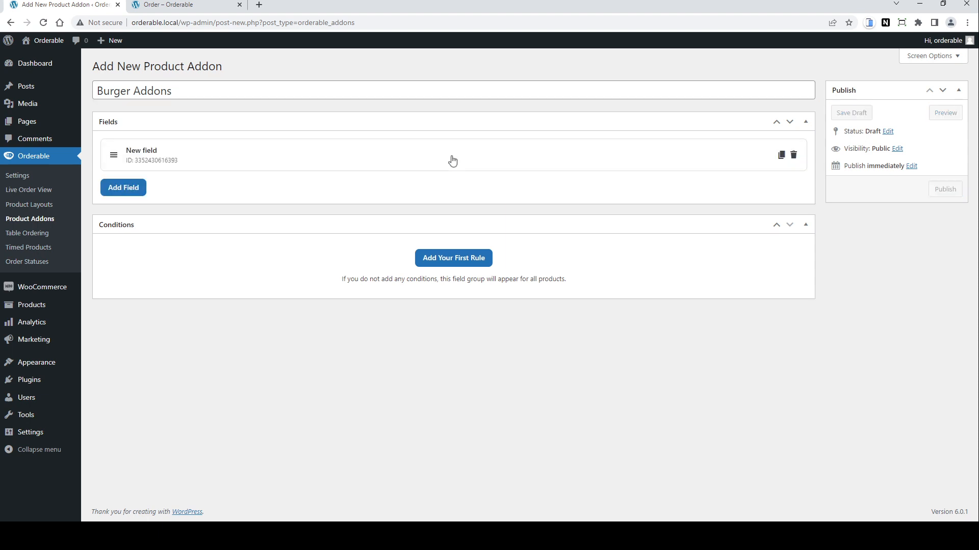
# Step: Set the new field's type to Checkbox and its label to Extras
pyautogui.click(145, 155)
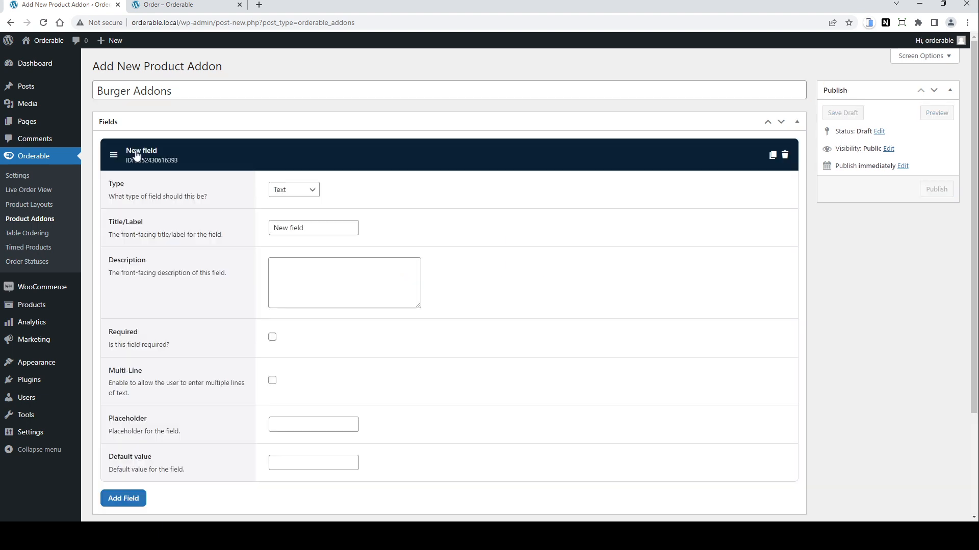
pyautogui.click(313, 193)
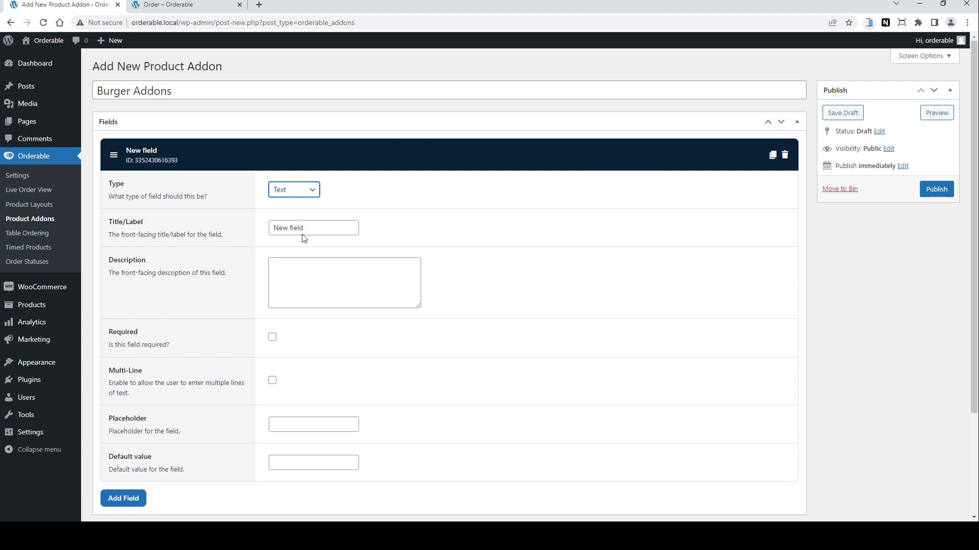
pyautogui.press('c')
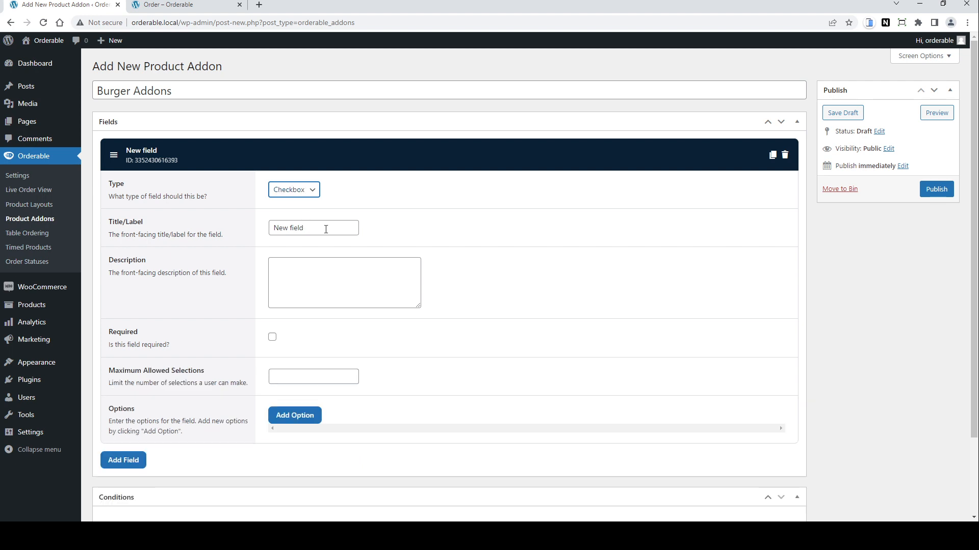
pyautogui.moveTo(325, 229); pyautogui.dragTo(250, 233)
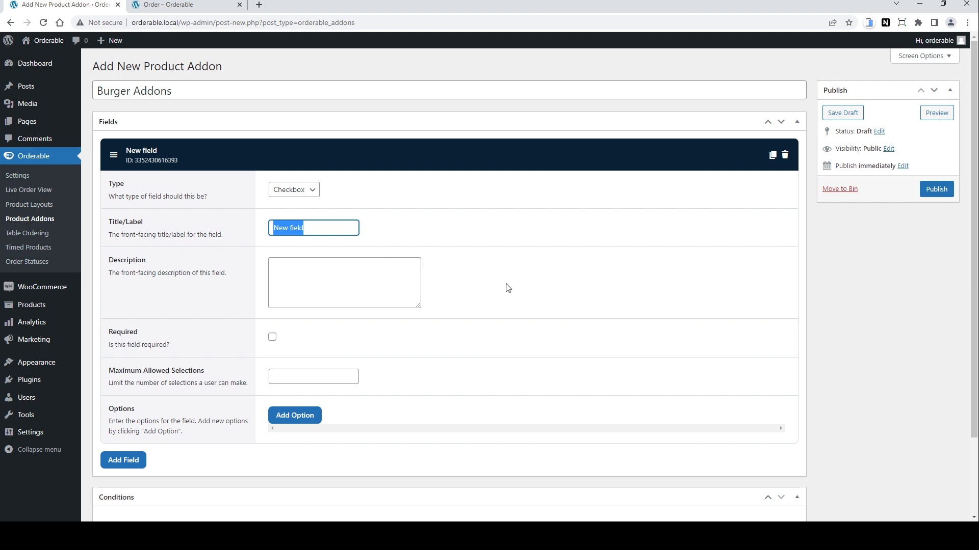
pyautogui.press('BackSpace')
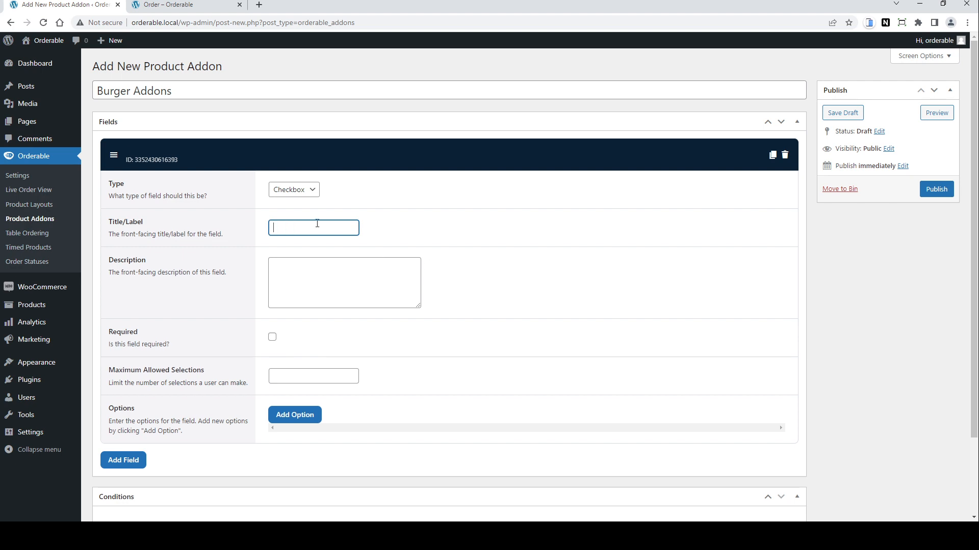
pyautogui.write('Extras')
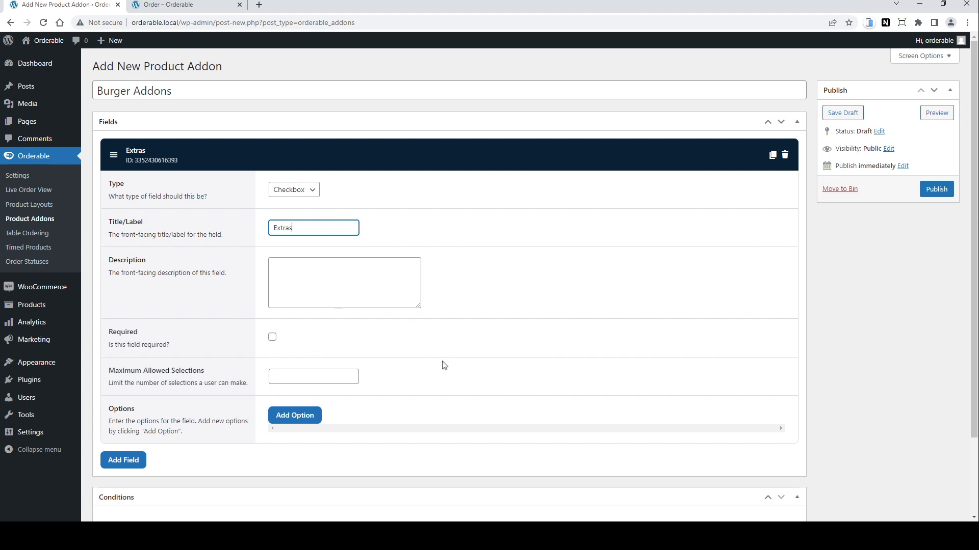
# Step: Add a Cheese Slice option to Extras with an Image visual and a price of .50
pyautogui.scroll(-2, 444, 365)
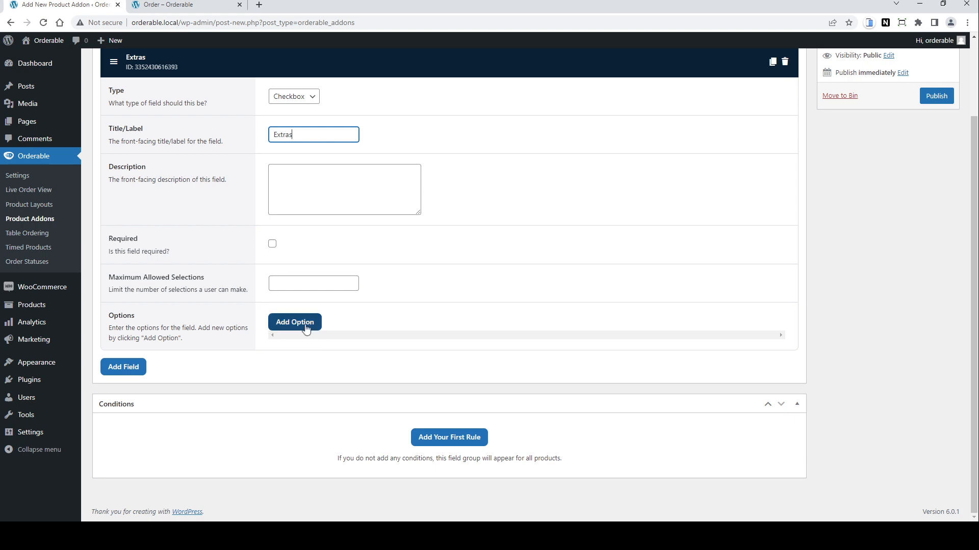
pyautogui.click(304, 326)
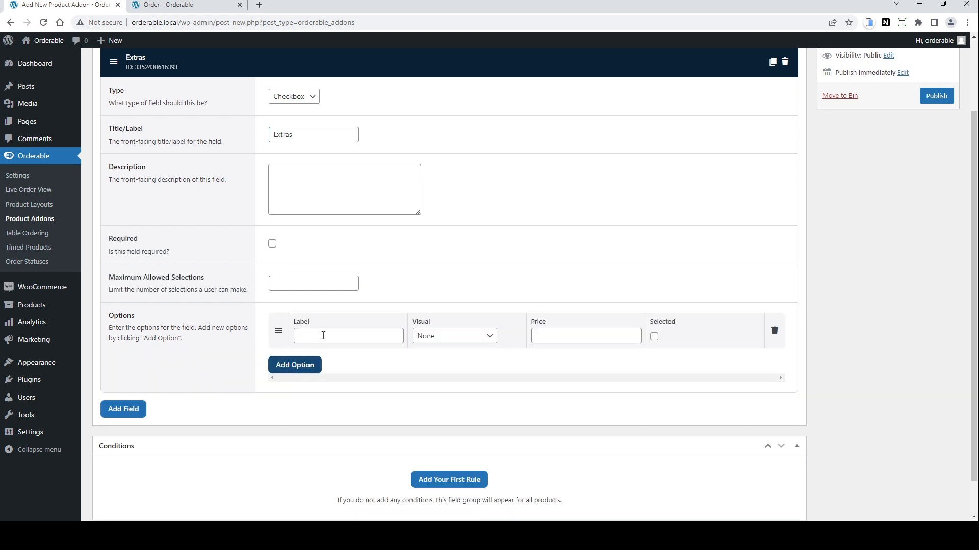
pyautogui.click(323, 336)
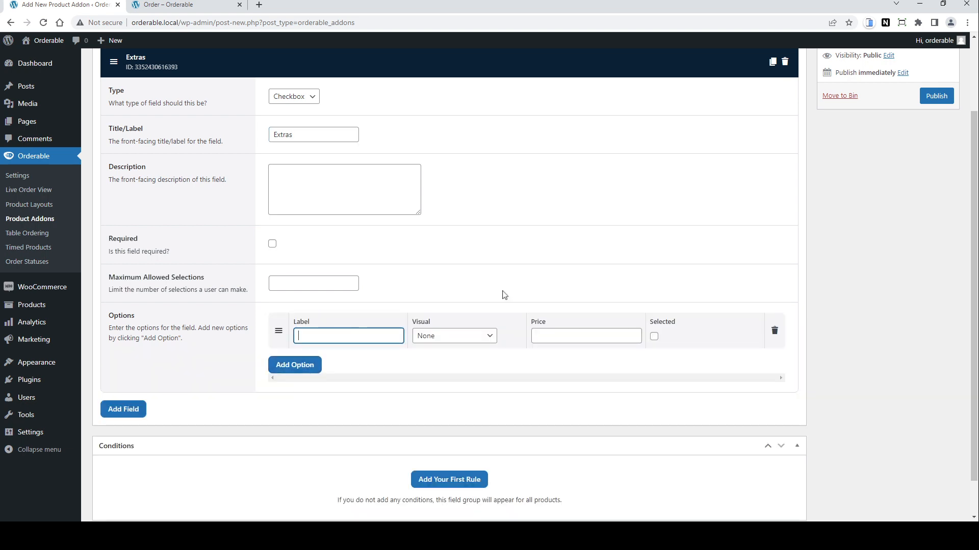
pyautogui.write('Cheese Slice')
pyautogui.press('Tab')
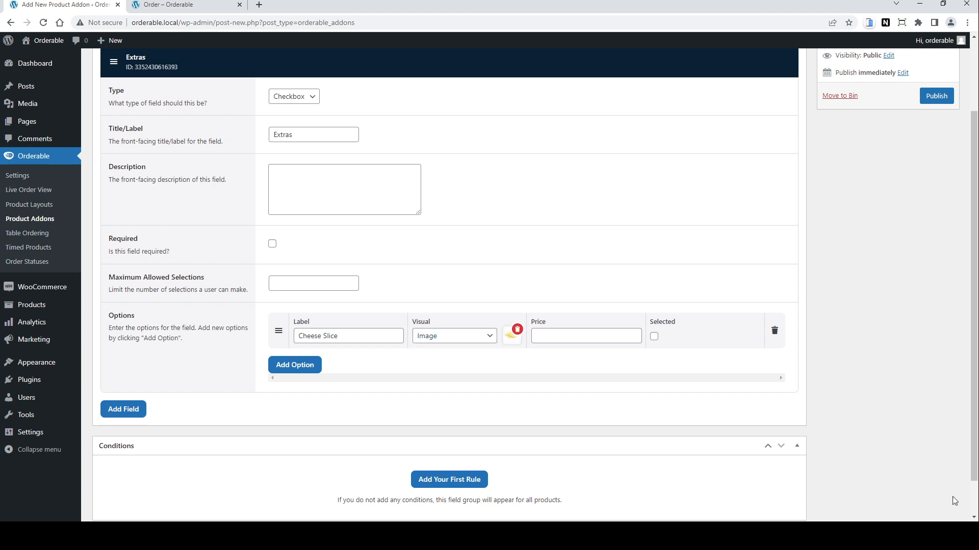
pyautogui.click(588, 336)
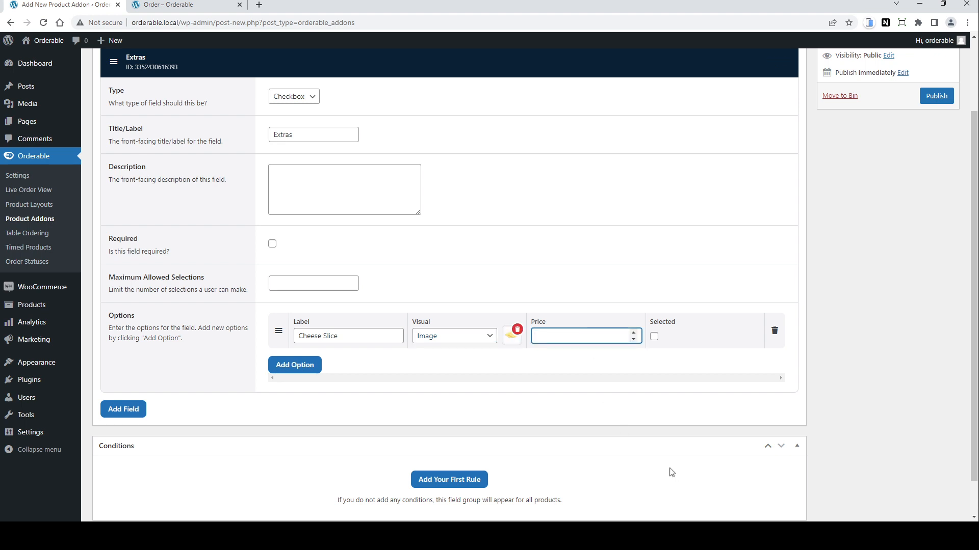
pyautogui.write('.50')
# Step: Add a Pickles option with an Image visual and a price of 0.50
pyautogui.click(291, 367)
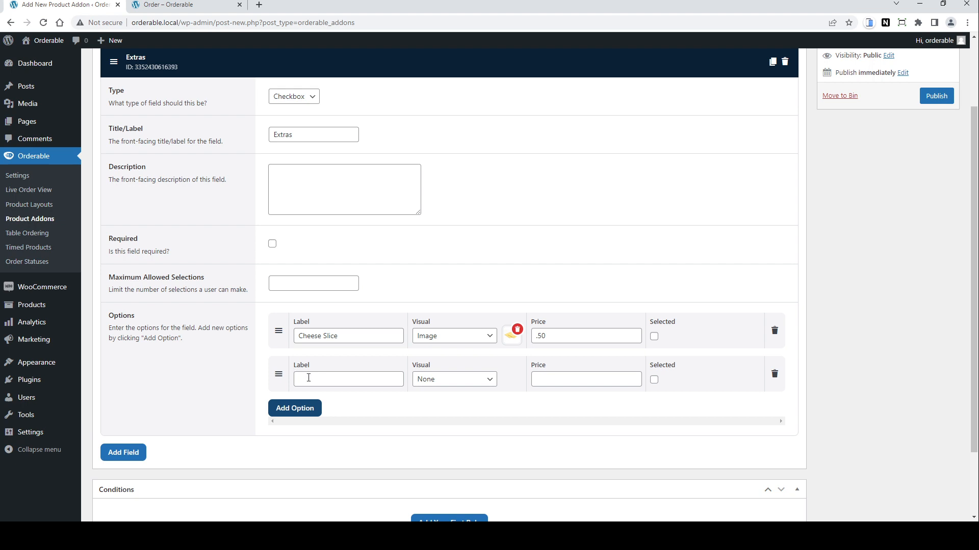
pyautogui.click(308, 378)
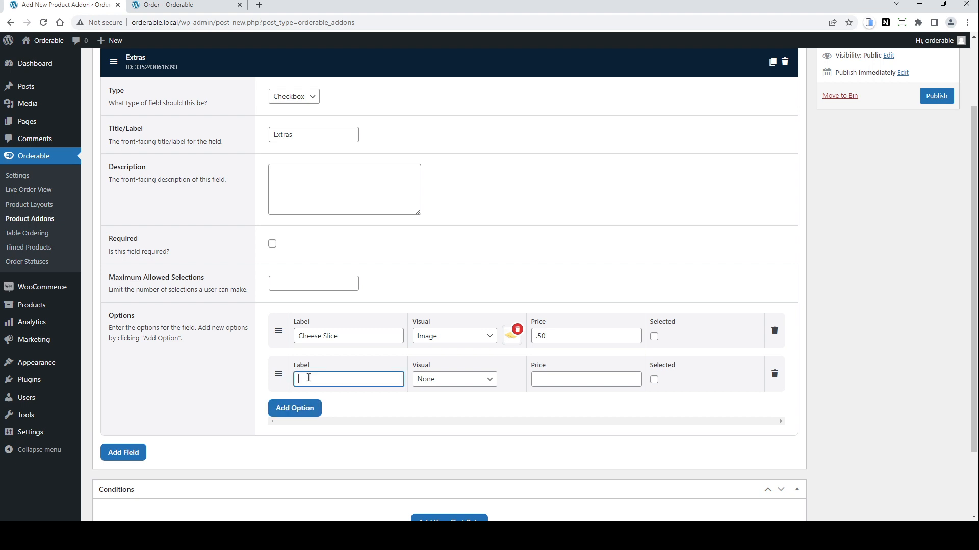
pyautogui.write('Pickles')
pyautogui.click(452, 379)
pyautogui.click(452, 396)
pyautogui.click(511, 379)
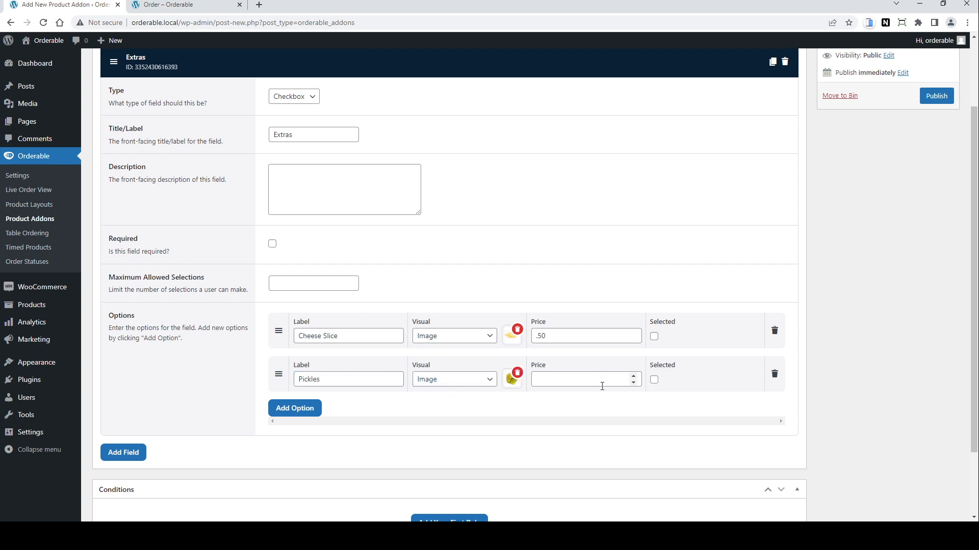
pyautogui.click(581, 379)
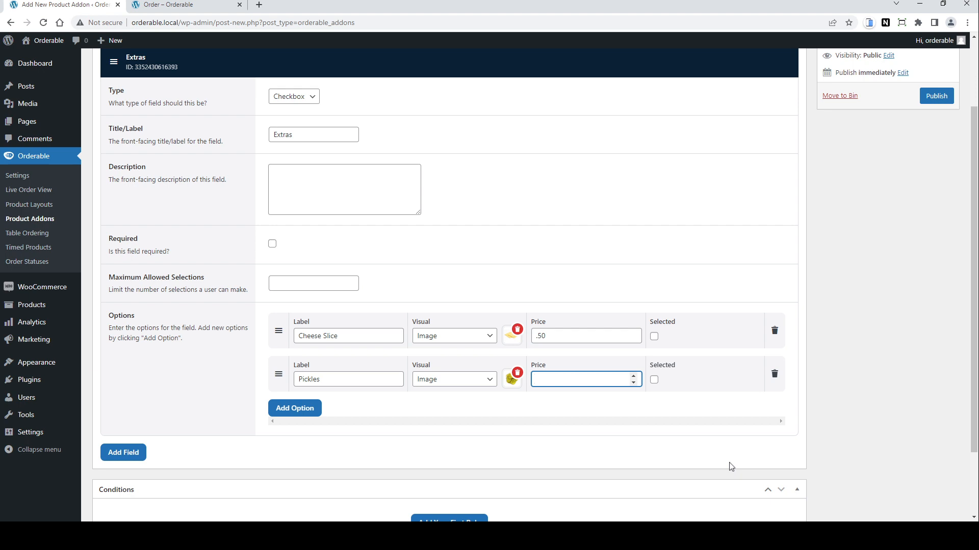
pyautogui.write('0.50')
# Step: Add a second field, set its type to Radio and its label to Sauces
pyautogui.scroll(-1, 731, 467)
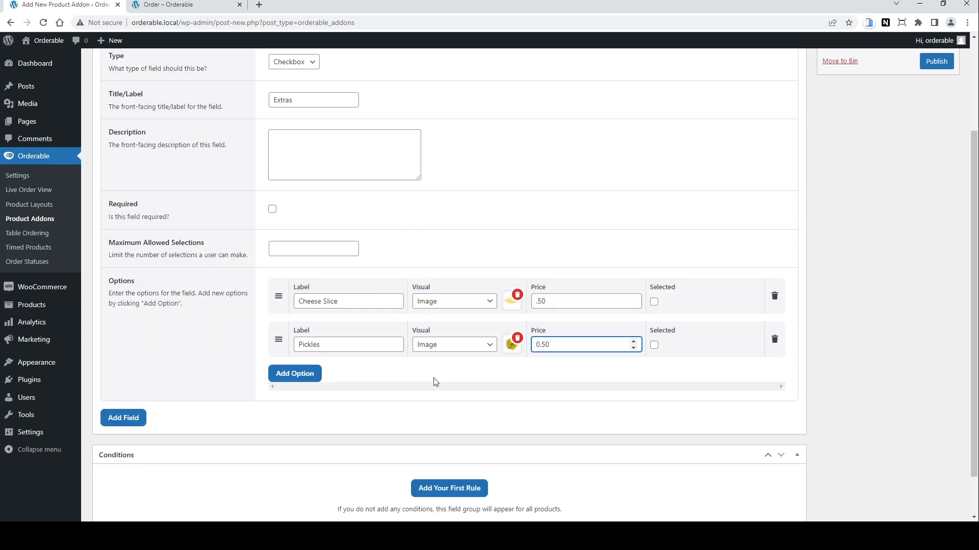
pyautogui.click(126, 418)
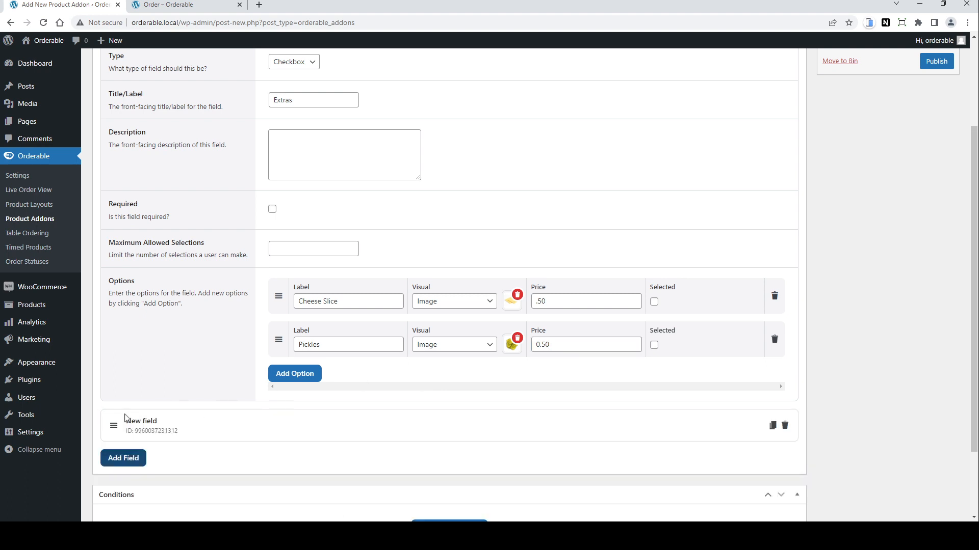
pyautogui.click(145, 427)
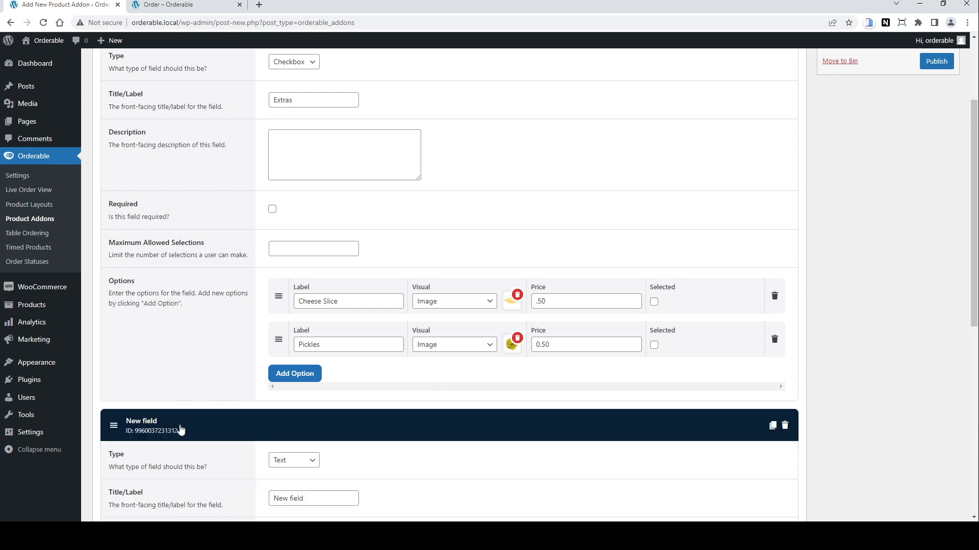
pyautogui.scroll(-3, 383, 439)
pyautogui.moveTo(312, 345); pyautogui.dragTo(242, 349)
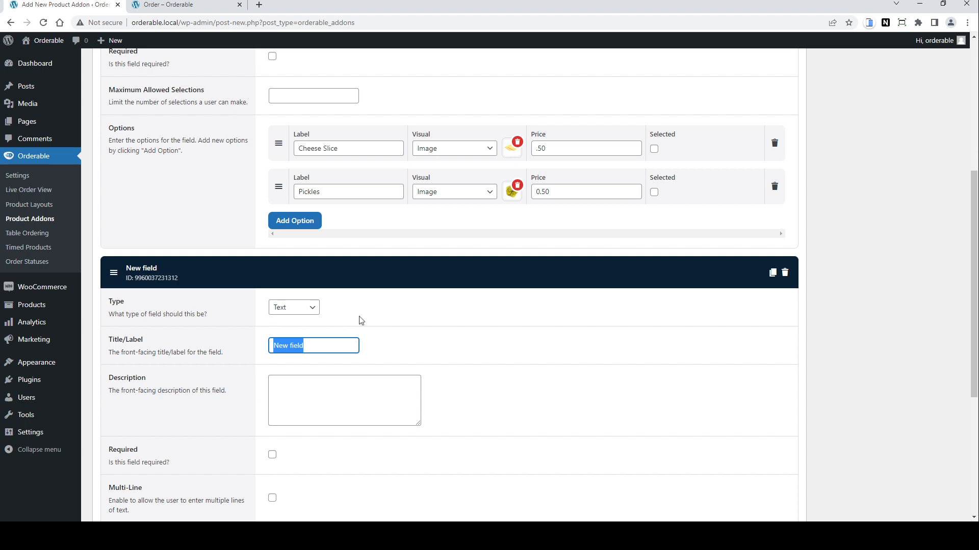
pyautogui.click(305, 308)
pyautogui.click(296, 352)
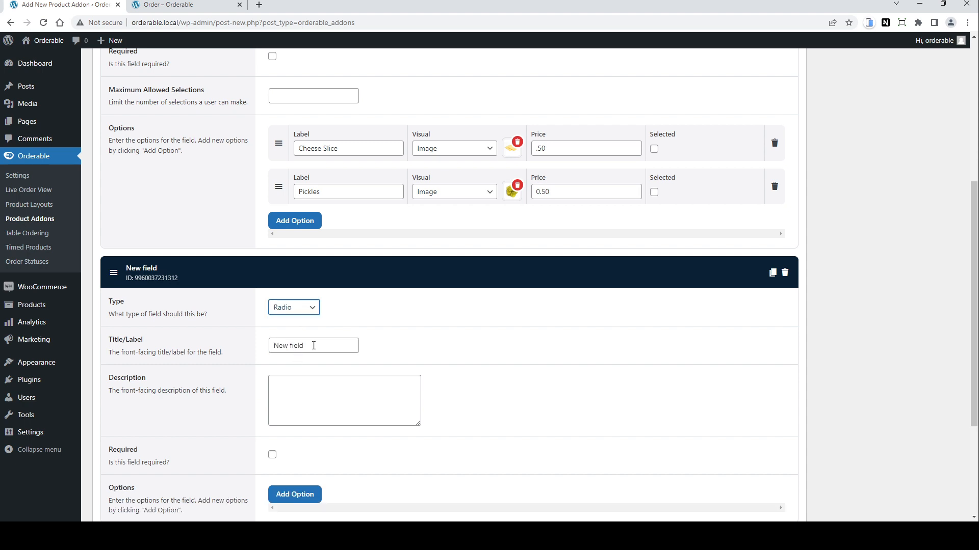
pyautogui.moveTo(306, 346); pyautogui.dragTo(242, 349)
pyautogui.write('Sauces')
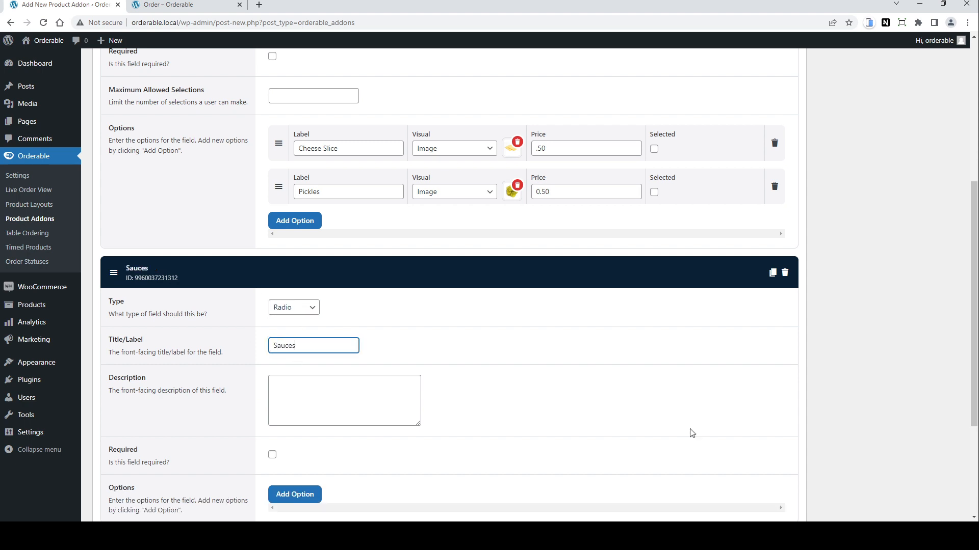
# Step: Add a Burger option to the Sauces field with a price of 0.99
pyautogui.scroll(-3, 566, 454)
pyautogui.click(294, 341)
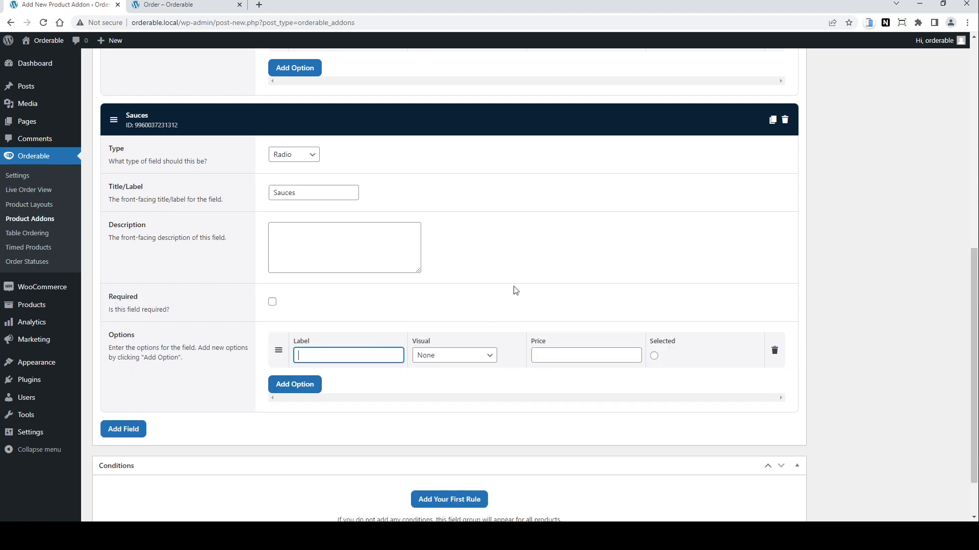
pyautogui.write('Burger')
pyautogui.press('Tab')
pyautogui.press('Tab')
pyautogui.write('0.99')
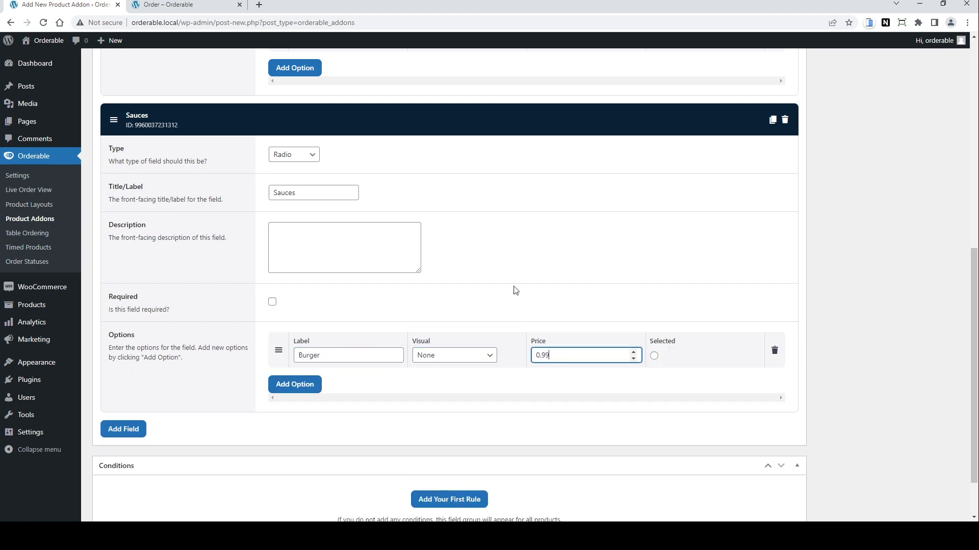
# Step: Add a Hot Sauce option to the Sauces field with a price of 1.50
pyautogui.click(312, 384)
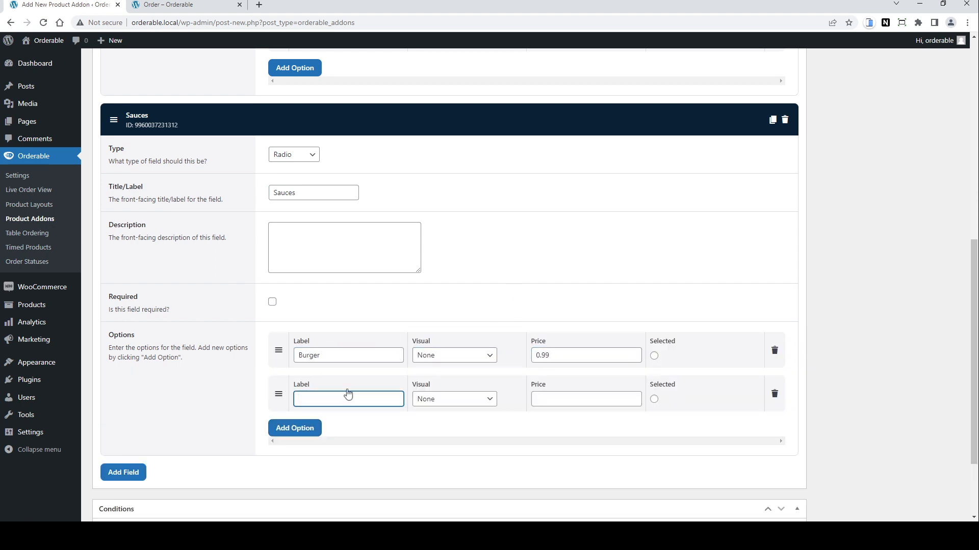
pyautogui.write('Hot Sauce')
pyautogui.click(628, 399)
pyautogui.write('1.50')
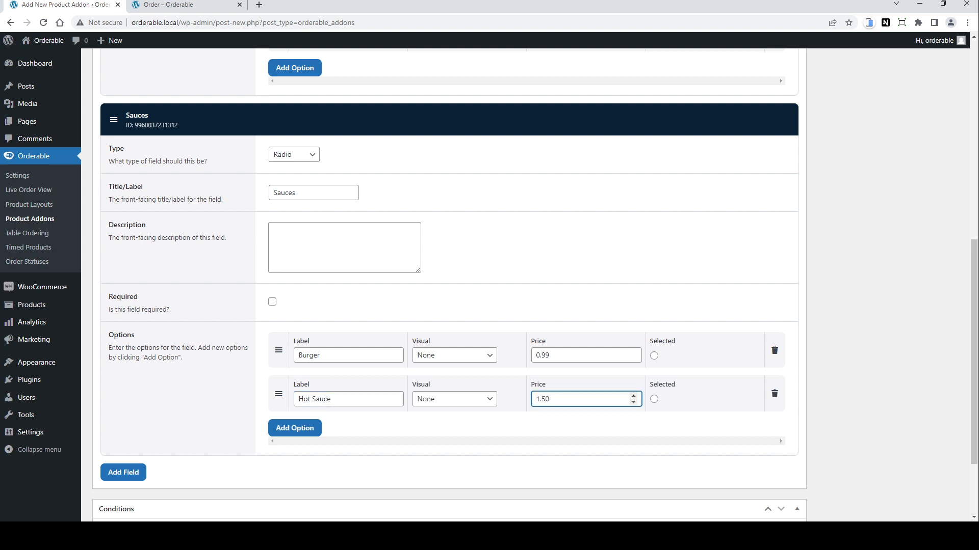
# Step: Add a condition rule so the addon group appears when Product Category is equal to Burger
pyautogui.scroll(-3, 591, 442)
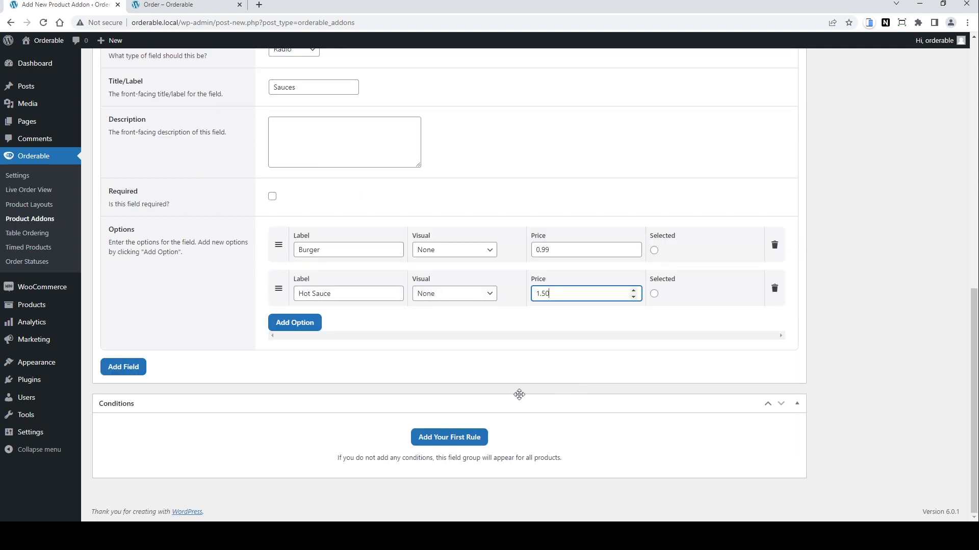
pyautogui.click(464, 438)
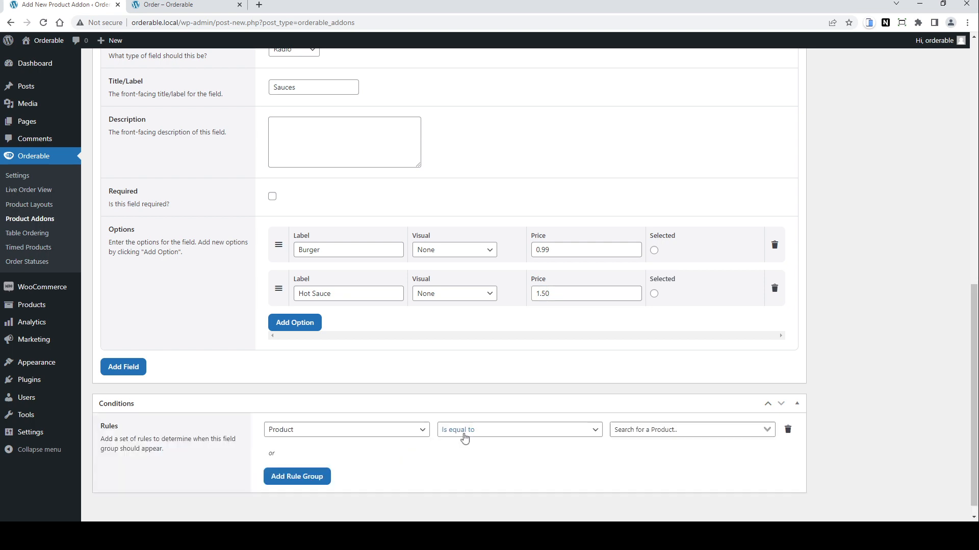
pyautogui.scroll(-1, 400, 390)
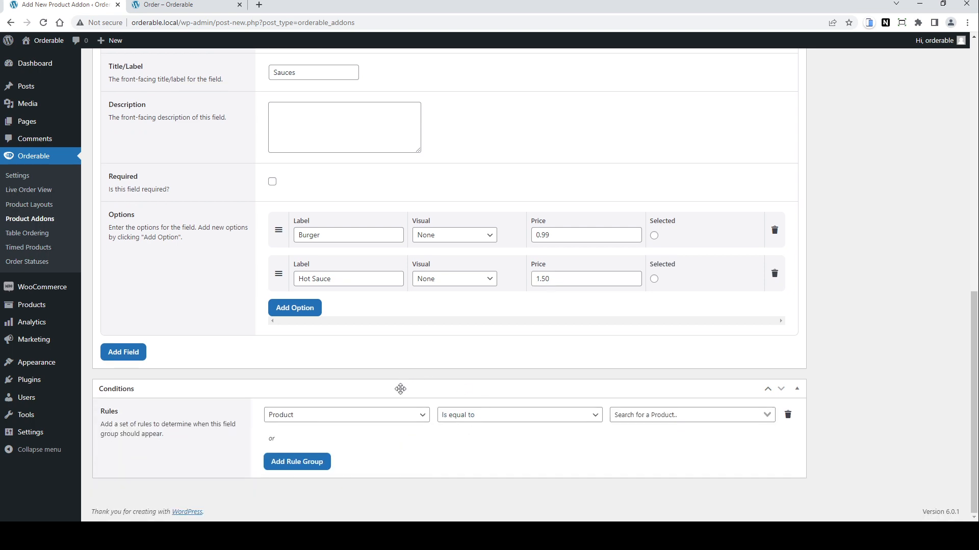
pyautogui.click(415, 416)
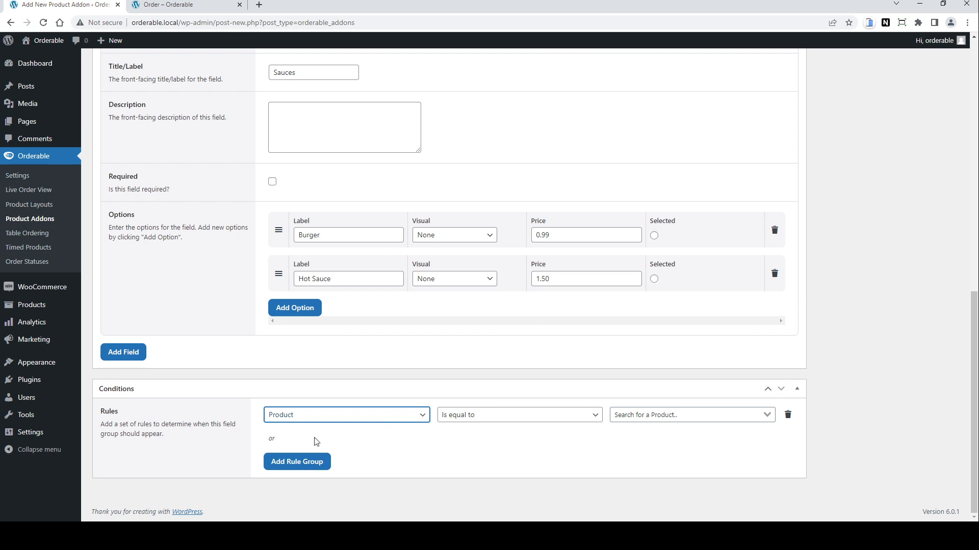
pyautogui.press('Down')
pyautogui.click(473, 417)
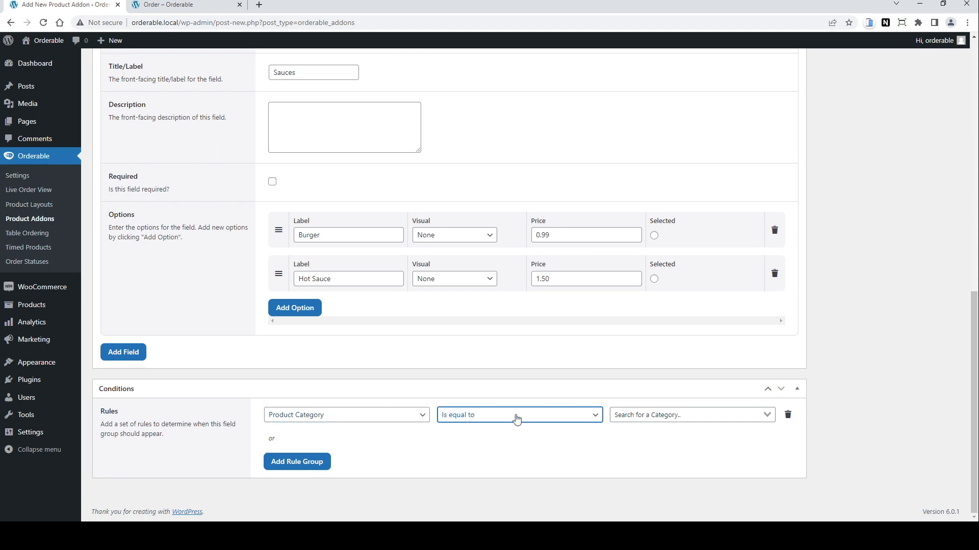
pyautogui.click(645, 413)
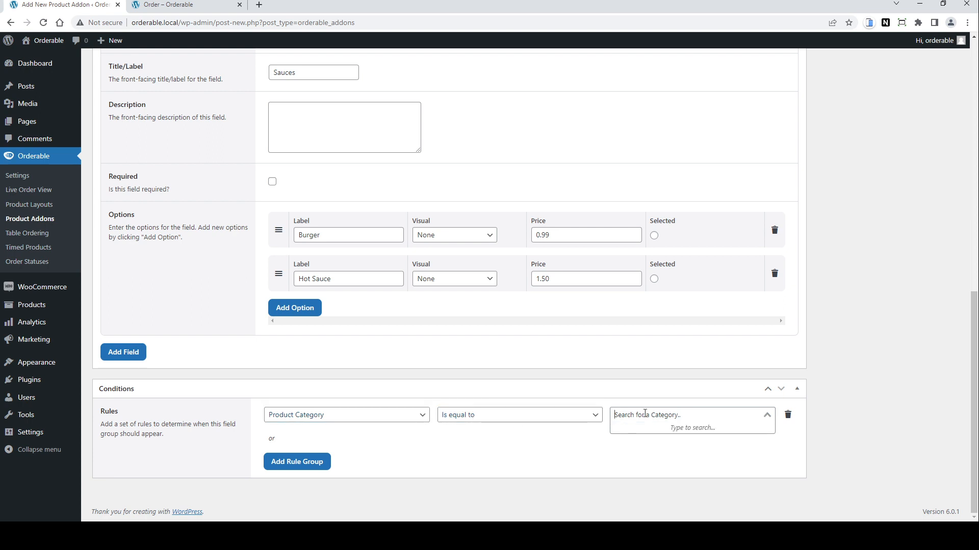
pyautogui.write('bur')
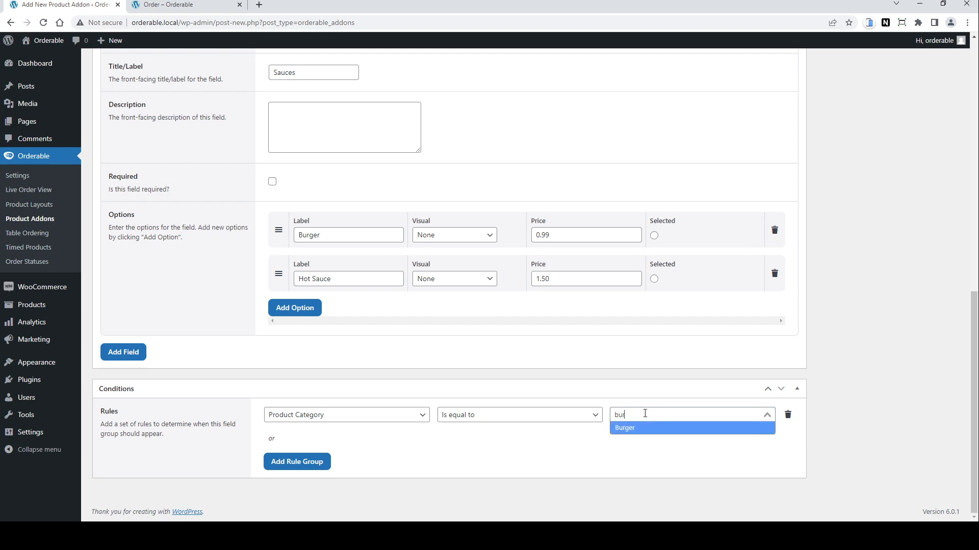
pyautogui.click(632, 429)
# Step: Publish the Burger Addons product addon group
pyautogui.scroll(9, 633, 430)
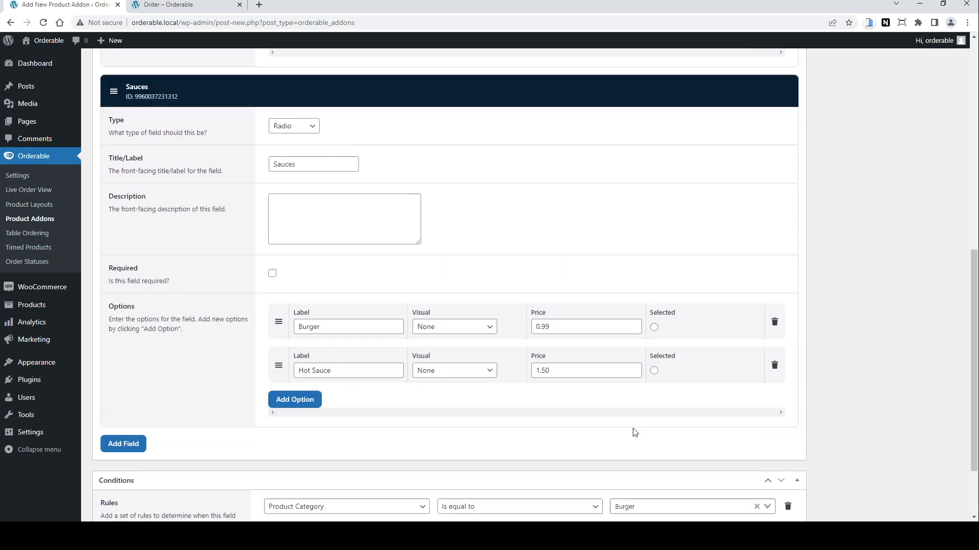
pyautogui.scroll(2, 828, 290)
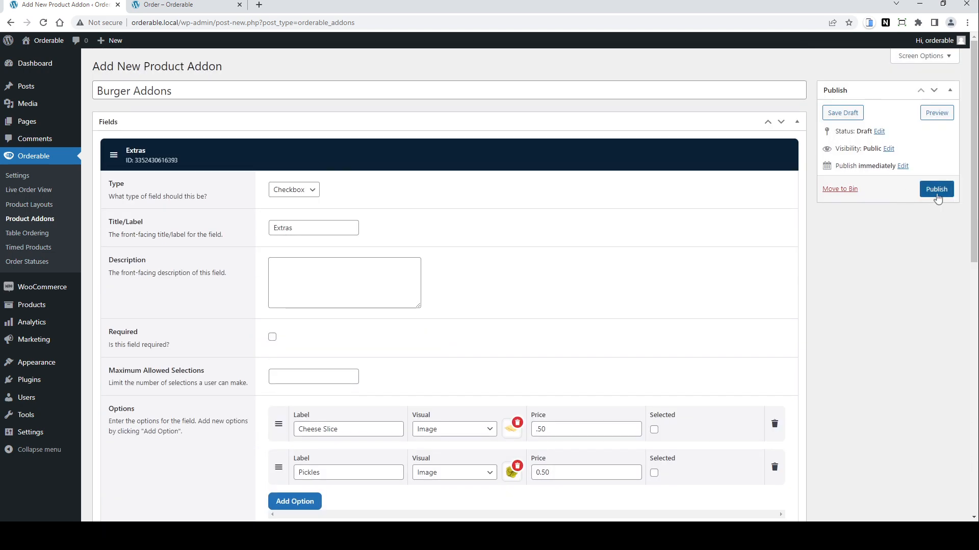
pyautogui.click(935, 190)
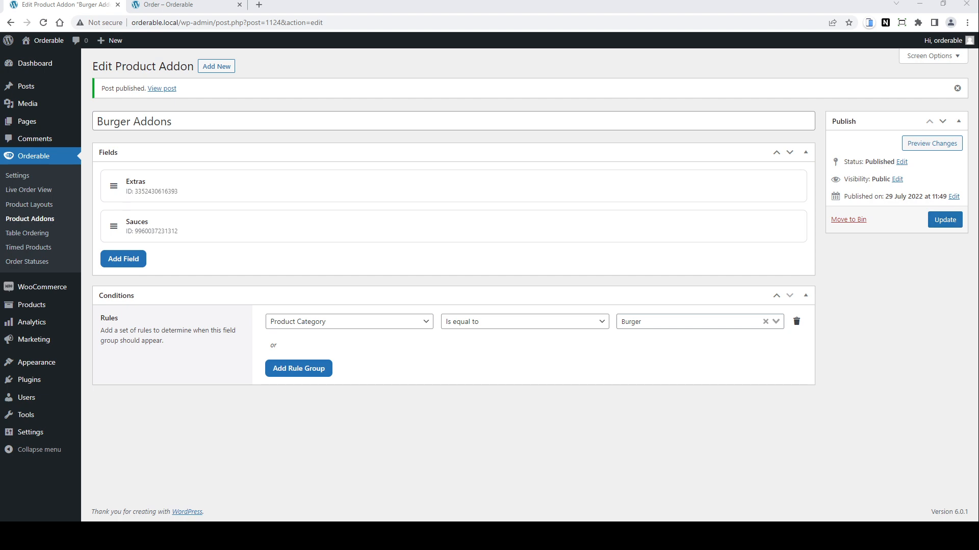
# Step: Reload the storefront order page and open the Juicy Burger product
pyautogui.click(169, 5)
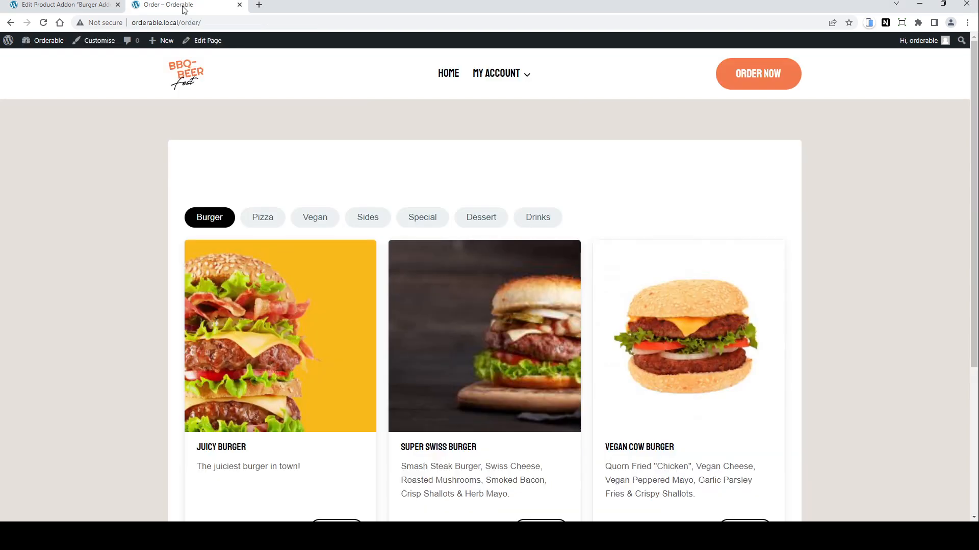
pyautogui.click(44, 23)
pyautogui.scroll(-2, 313, 269)
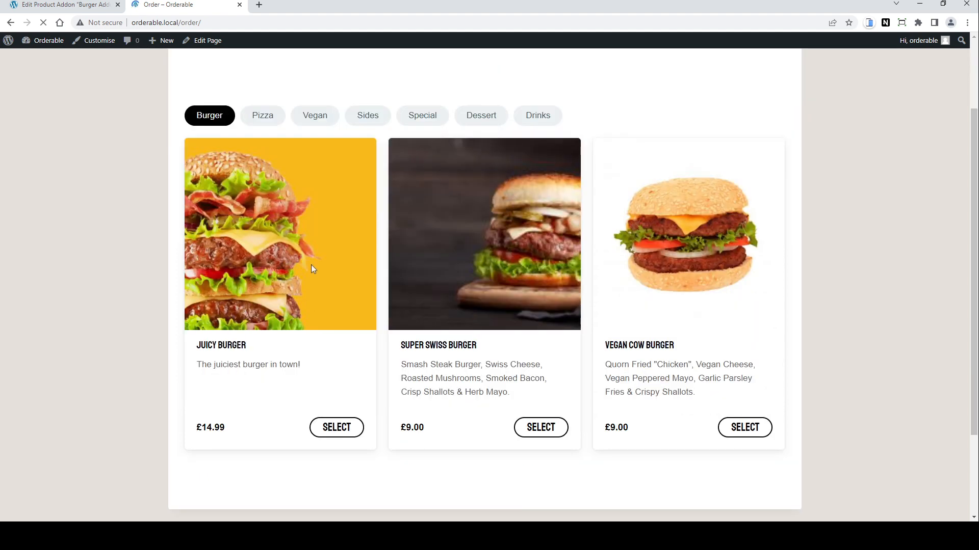
pyautogui.click(268, 258)
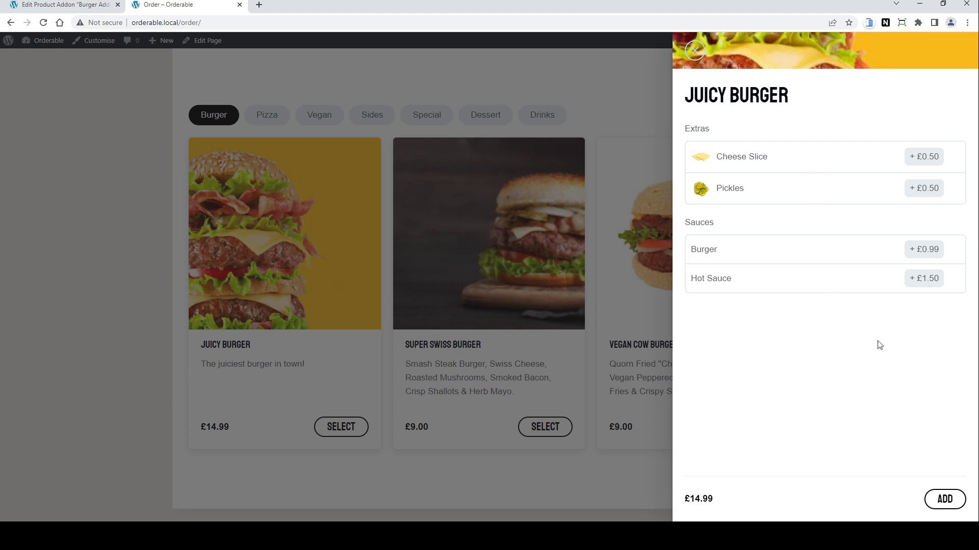
# Step: Choose Cheese Slice, Pickles and Hot Sauce, then add the Juicy Burger to the basket
pyautogui.click(777, 164)
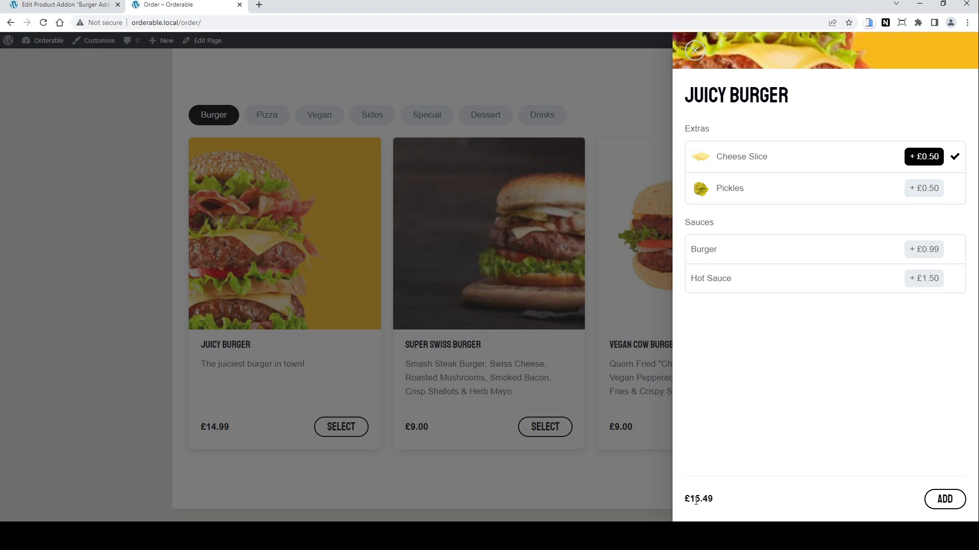
pyautogui.click(756, 193)
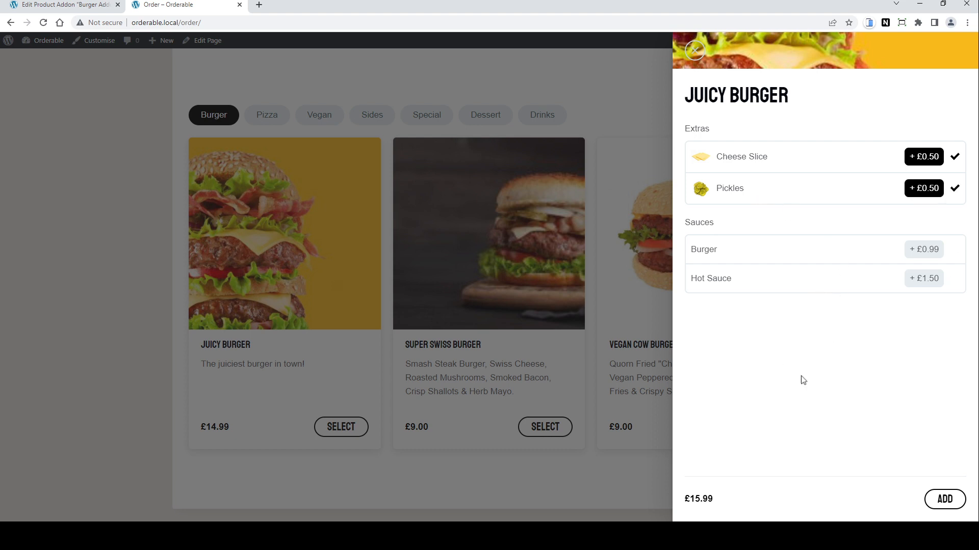
pyautogui.click(759, 256)
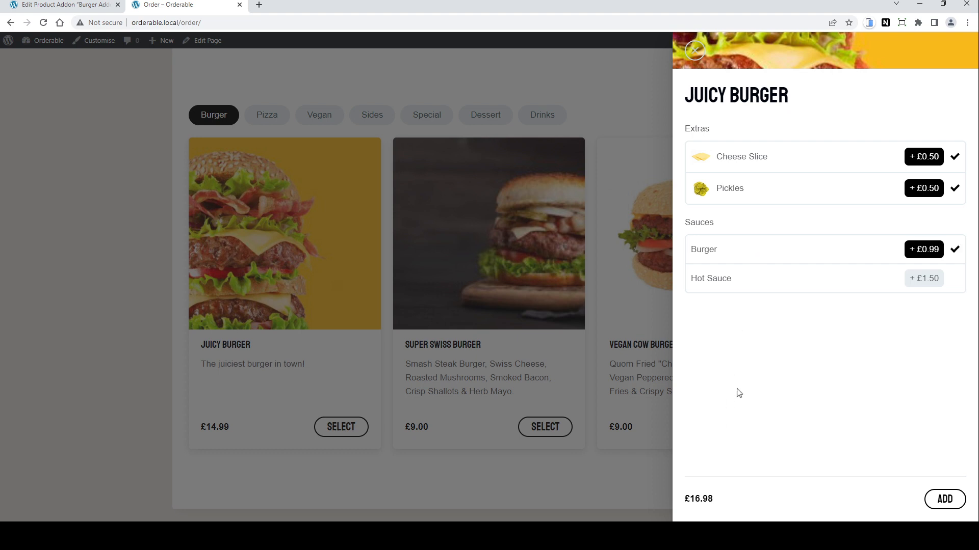
pyautogui.click(741, 286)
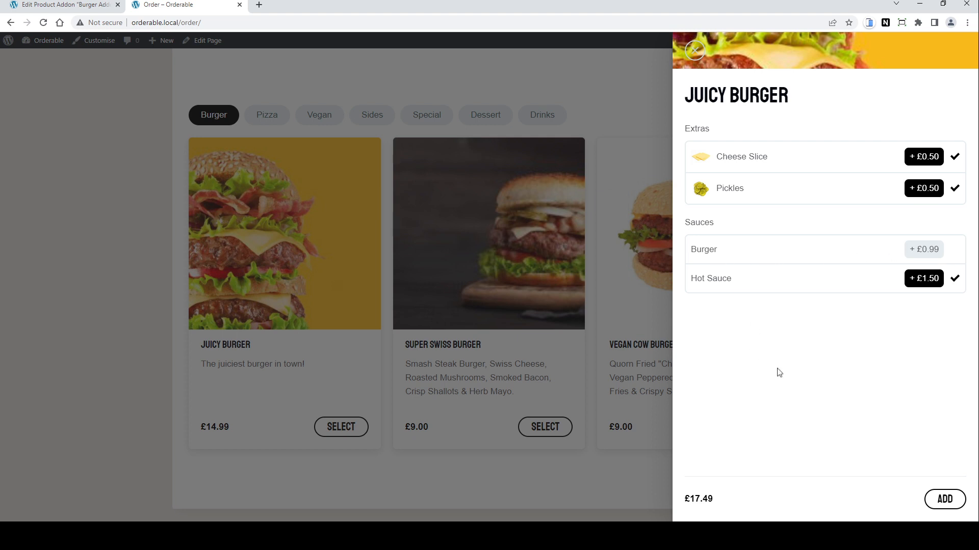
pyautogui.click(944, 500)
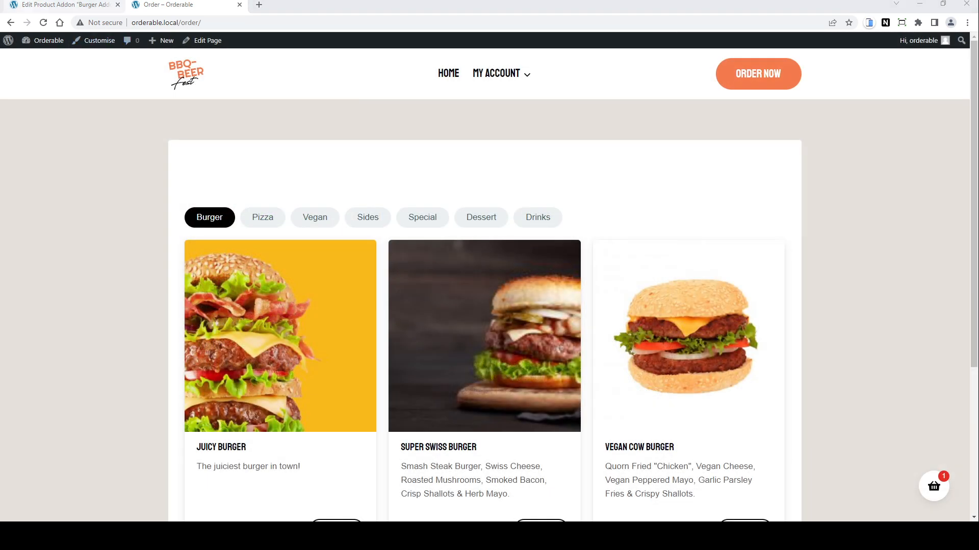
# Step: Open the Juicy Burger product in the admin and show its Nutritional Info section
pyautogui.click(58, 7)
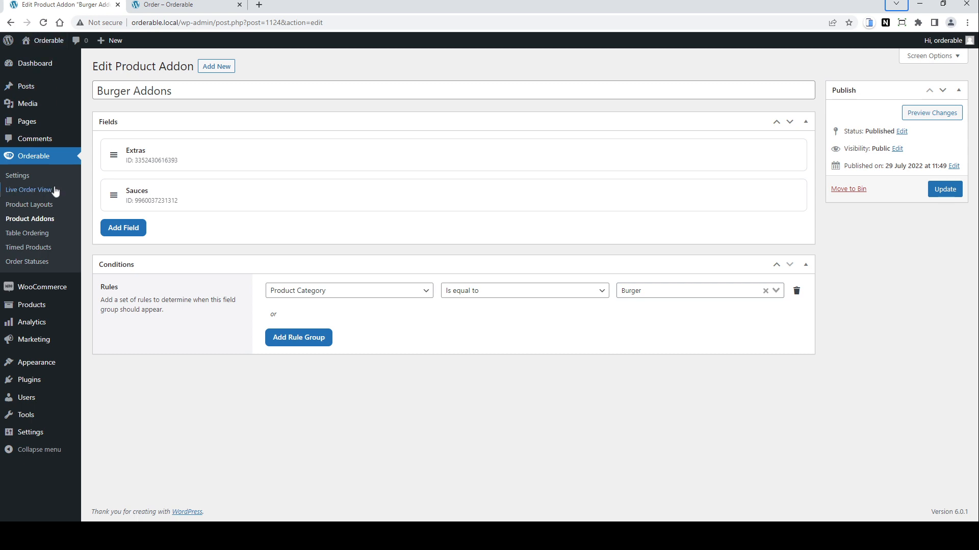
pyautogui.moveTo(40, 309)
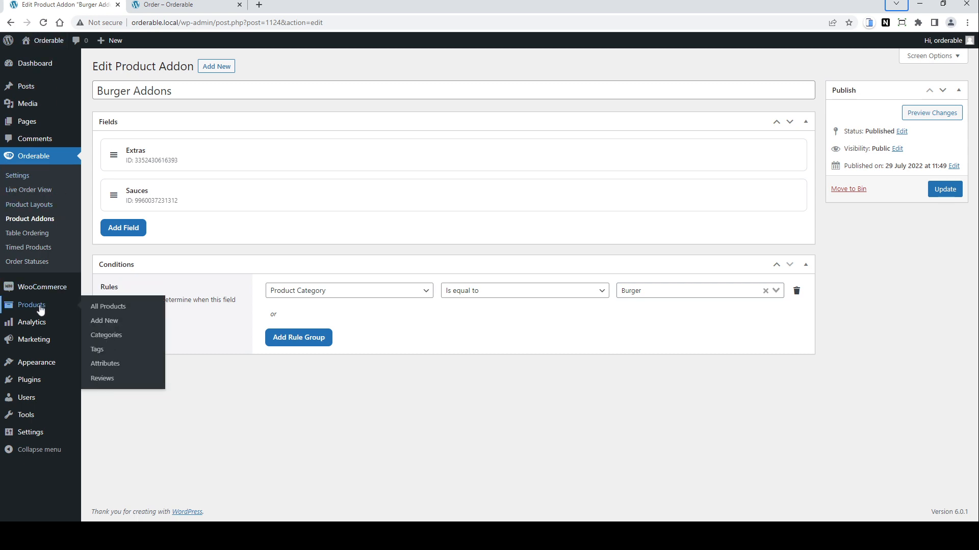
pyautogui.click(112, 311)
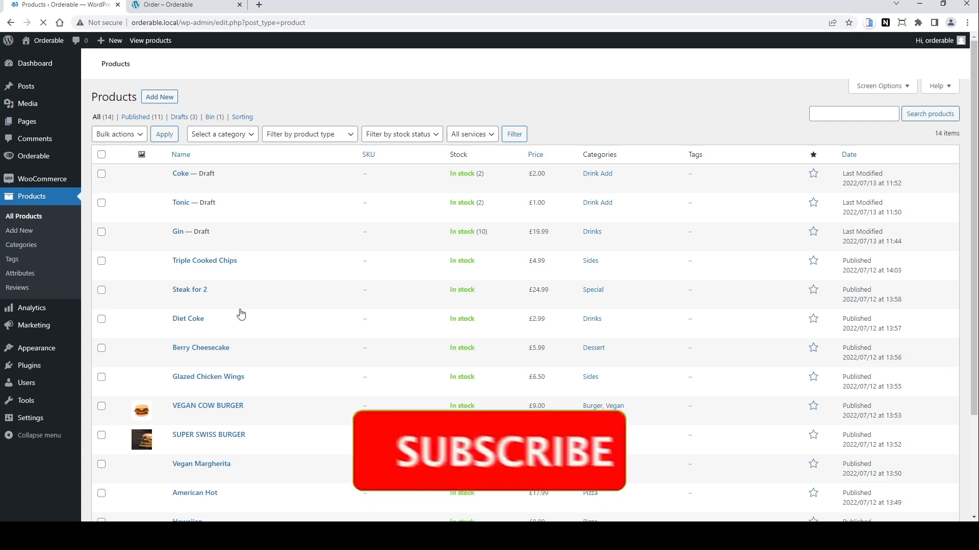
pyautogui.scroll(-3, 242, 314)
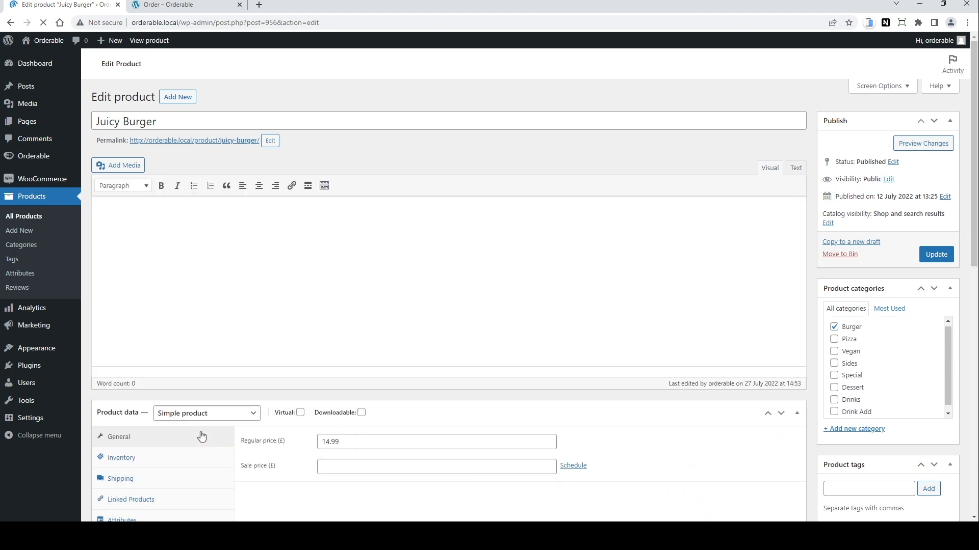
pyautogui.scroll(-3, 152, 391)
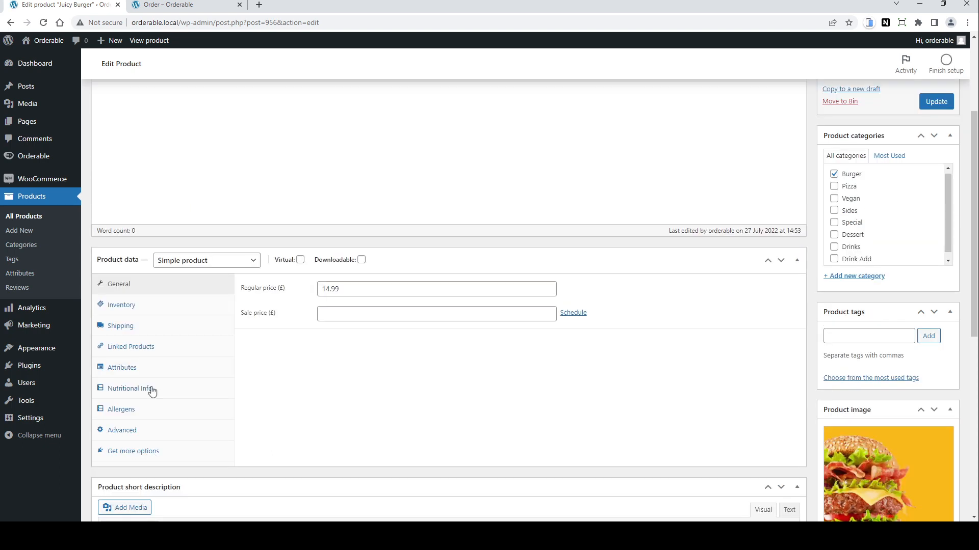
pyautogui.click(152, 390)
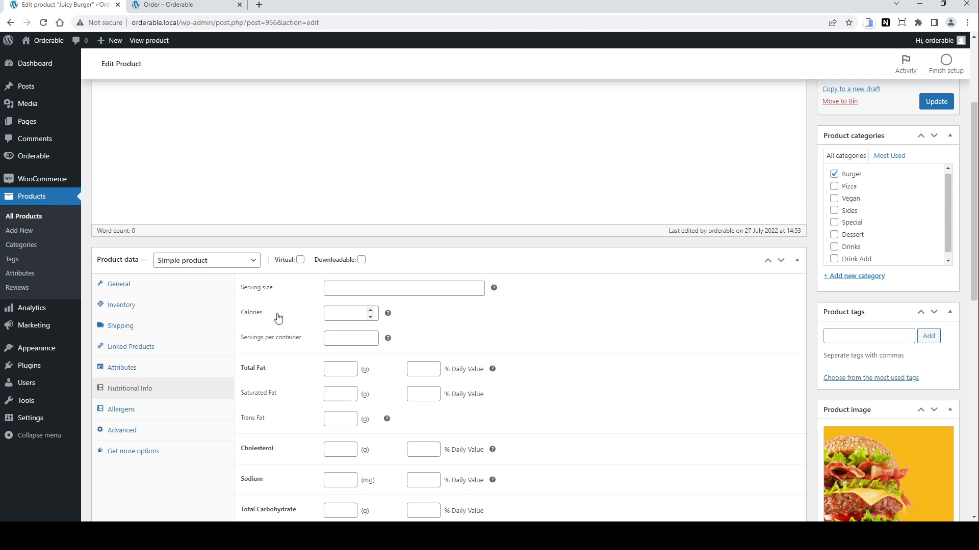
# Step: Fill in the burger's nutrition facts, such as serving size 162, calories 295 and protein 20.5 g, and save the nutritional info
pyautogui.scroll(-1, 426, 317)
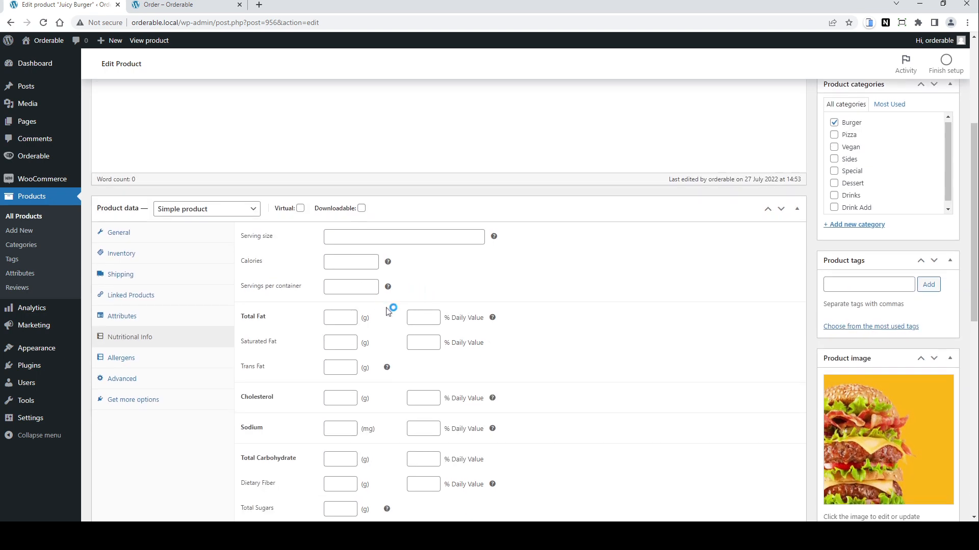
pyautogui.scroll(-2, 387, 311)
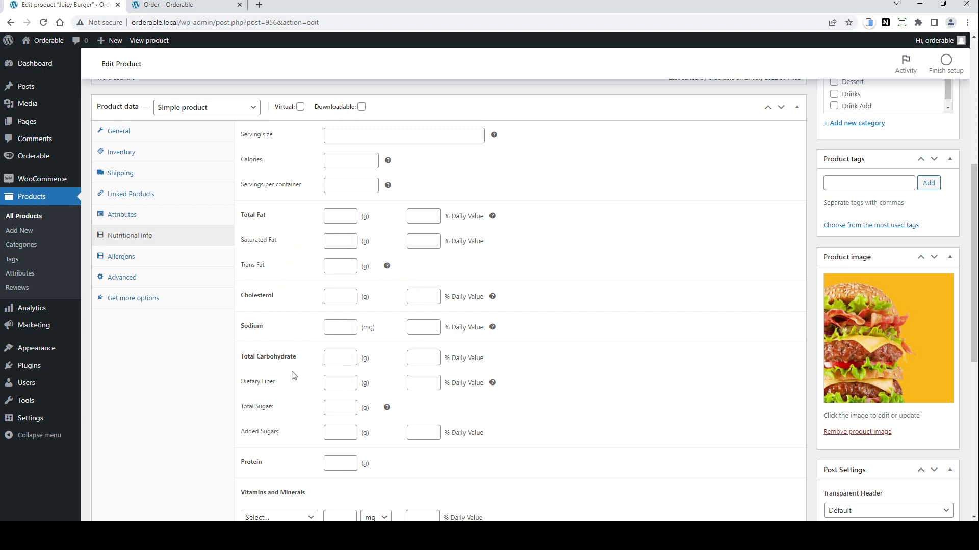
pyautogui.scroll(-2, 294, 376)
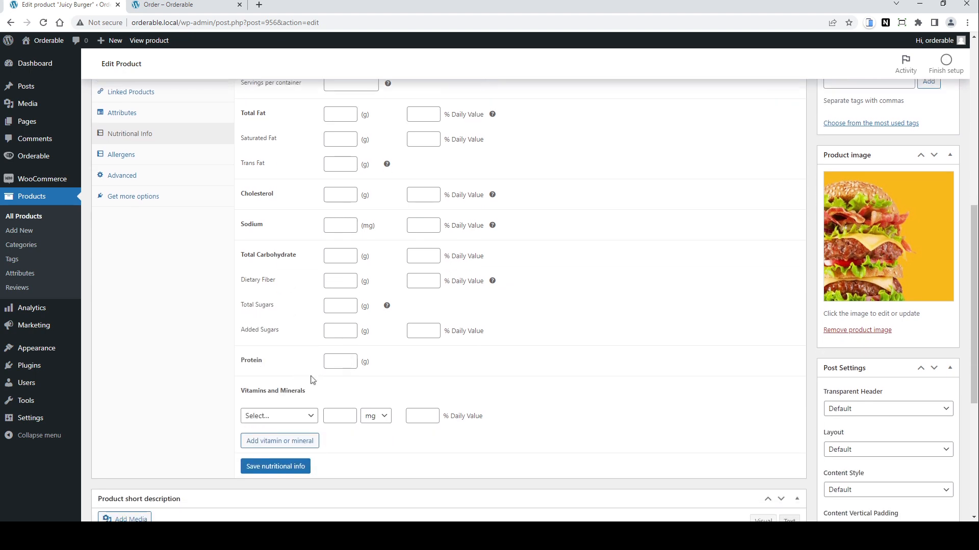
pyautogui.scroll(-1, 312, 378)
pyautogui.click(310, 367)
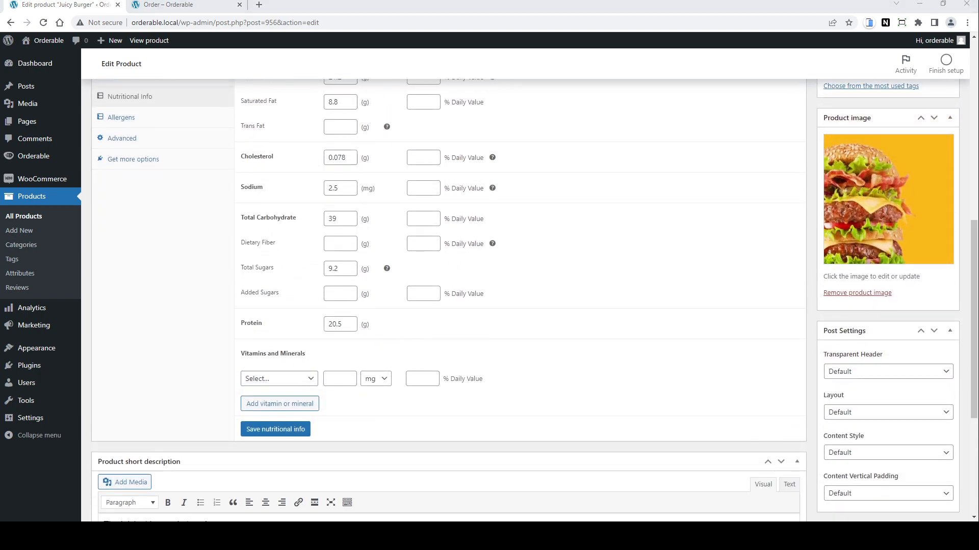
pyautogui.click(298, 429)
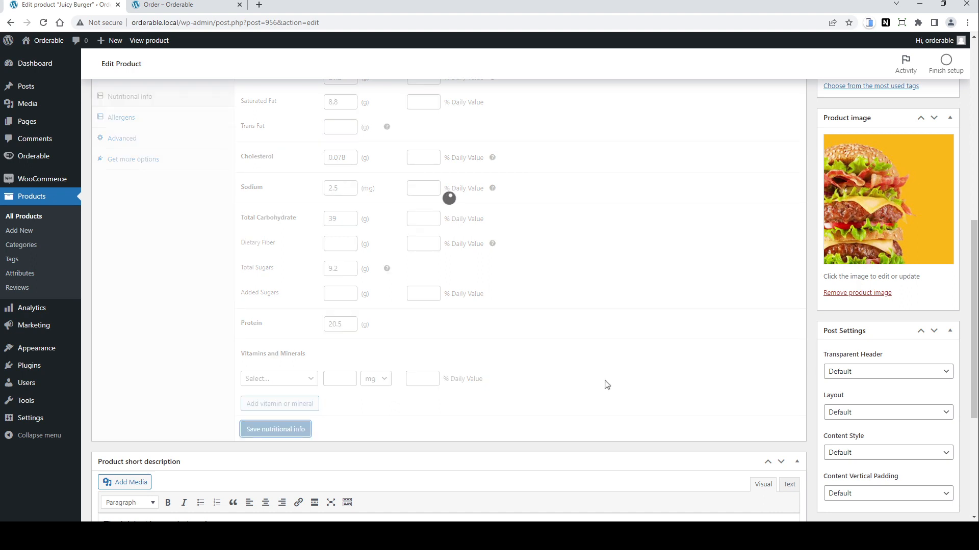
# Step: Update the Juicy Burger product
pyautogui.scroll(5, 740, 304)
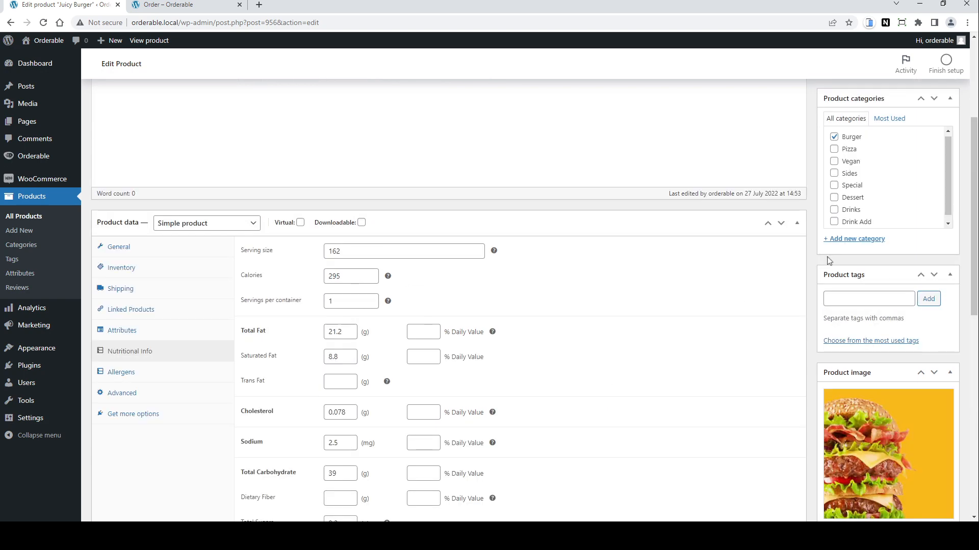
pyautogui.scroll(4, 829, 260)
pyautogui.click(936, 255)
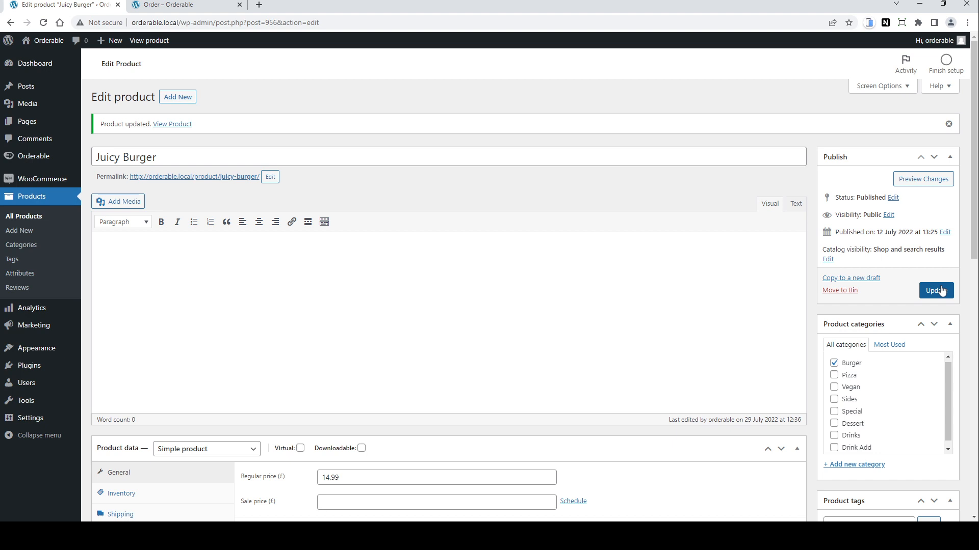
# Step: Switch to the order page and open the Juicy Burger's nutritional information
pyautogui.hotkey('ctrl', 'Tab')
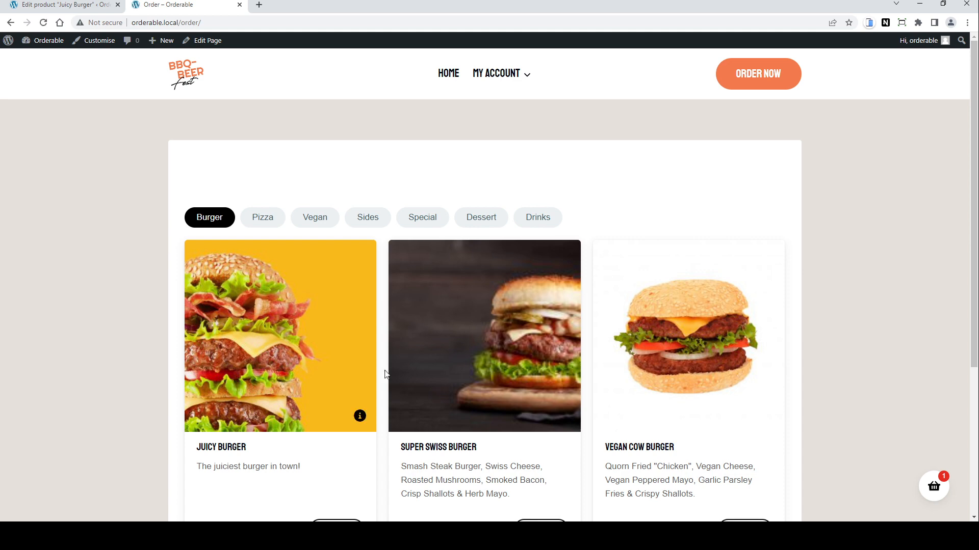
pyautogui.click(349, 418)
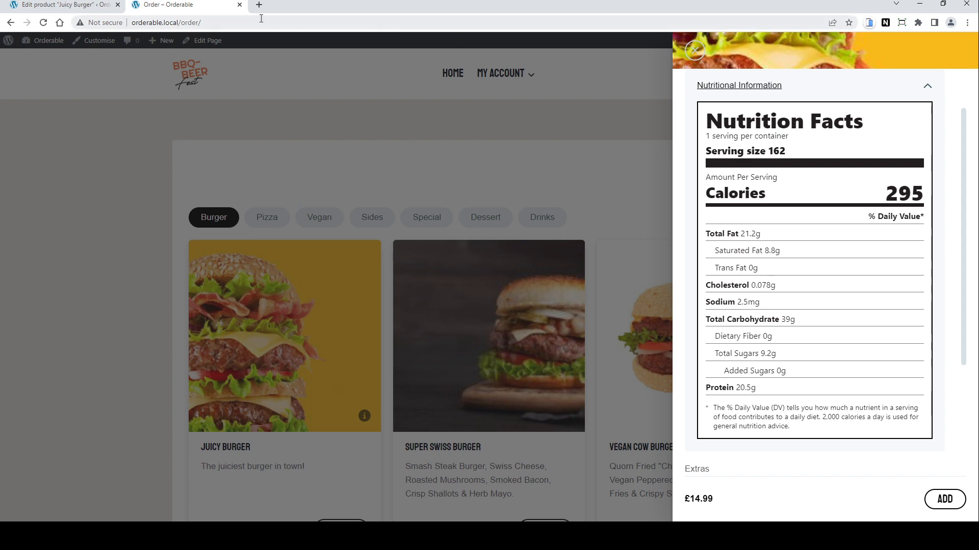
# Step: Back in the product editor, open the Allergens section and enter "Milk, Gluten" as what the burger contains
pyautogui.click(58, 6)
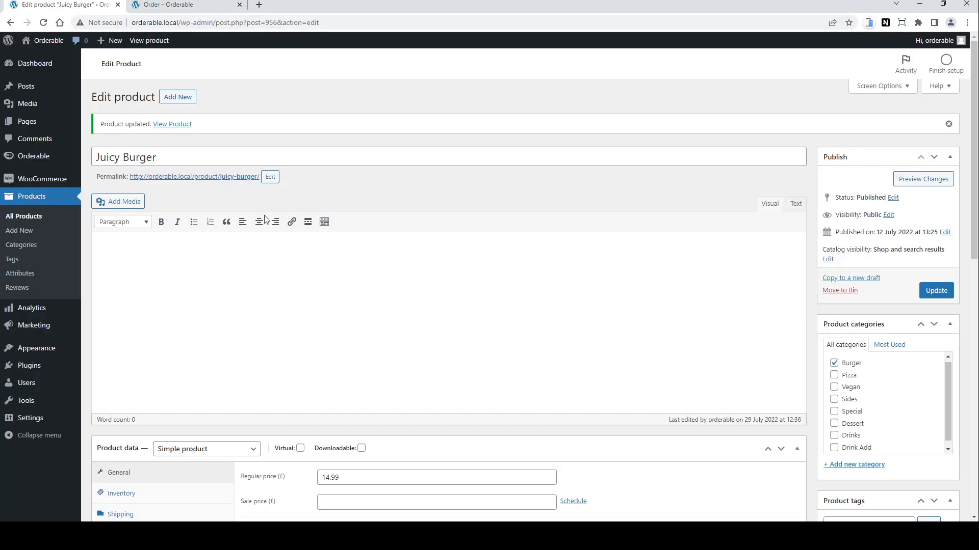
pyautogui.scroll(-3, 392, 328)
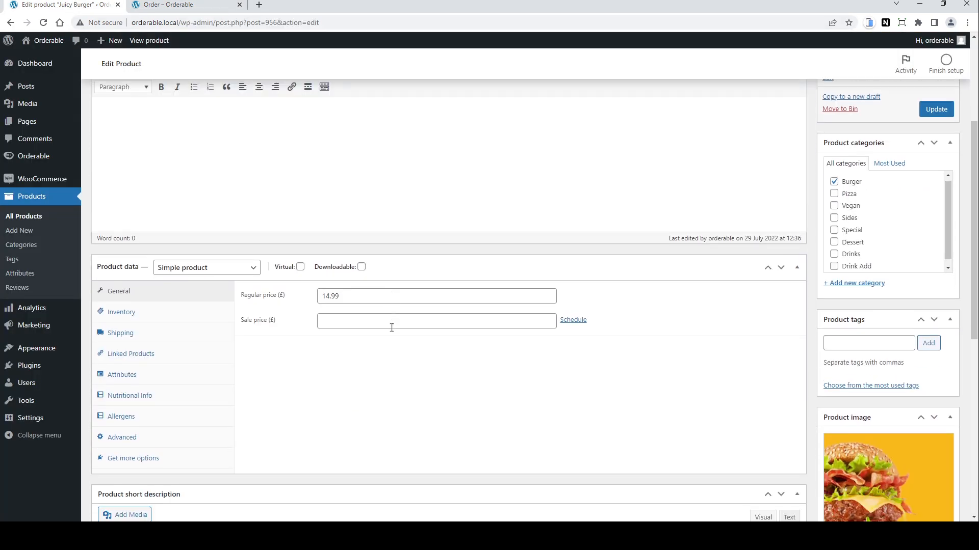
pyautogui.scroll(-1, 392, 327)
pyautogui.click(123, 344)
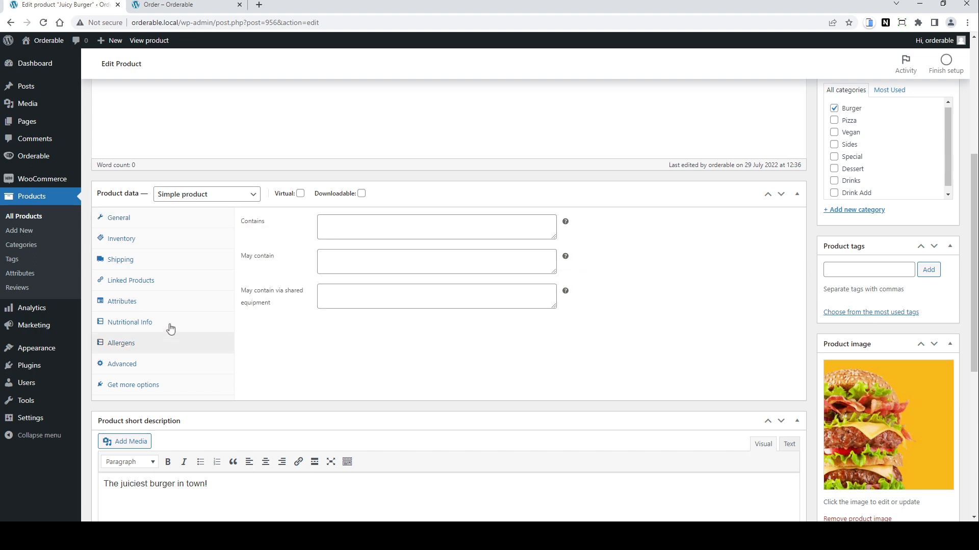
pyautogui.click(330, 222)
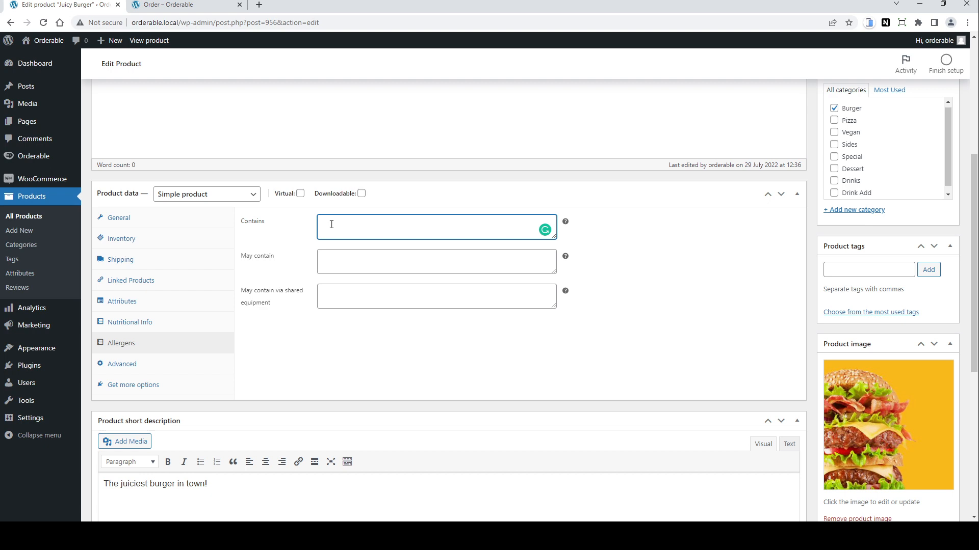
pyautogui.write('Milk, Gluten')
# Step: Paste Sesame Seeds into the May contain allergen field and update the Juicy Burger product
pyautogui.click(340, 259)
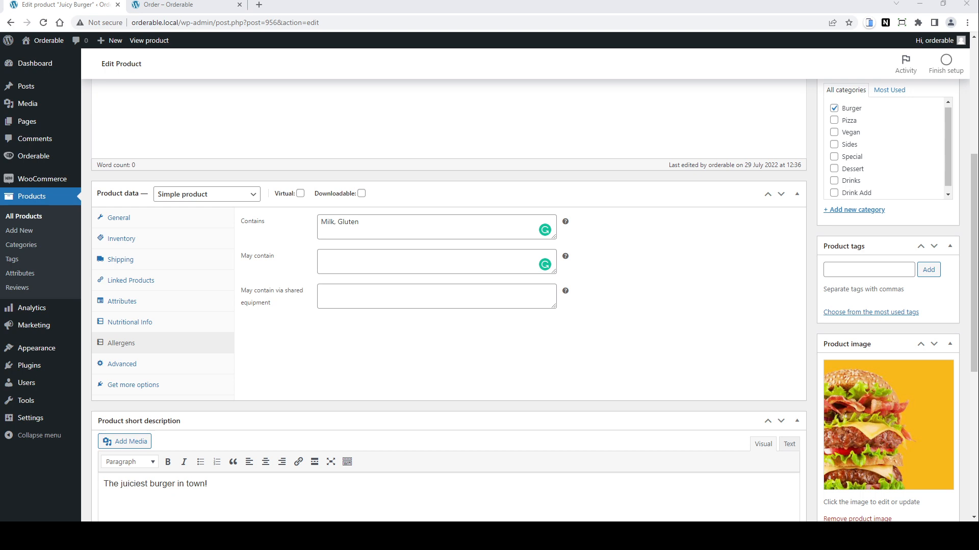
pyautogui.click(398, 262)
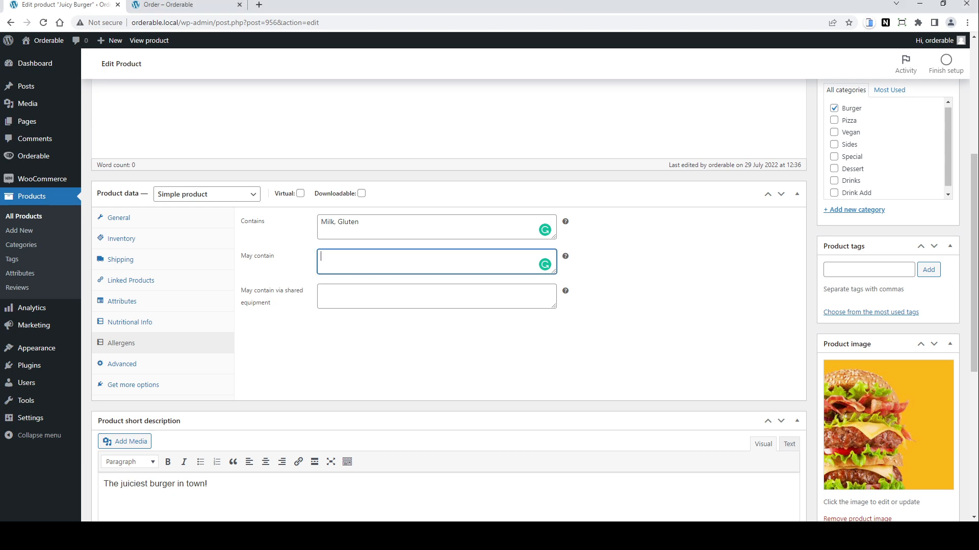
pyautogui.write('Sesame Seeds')
pyautogui.scroll(5, 539, 345)
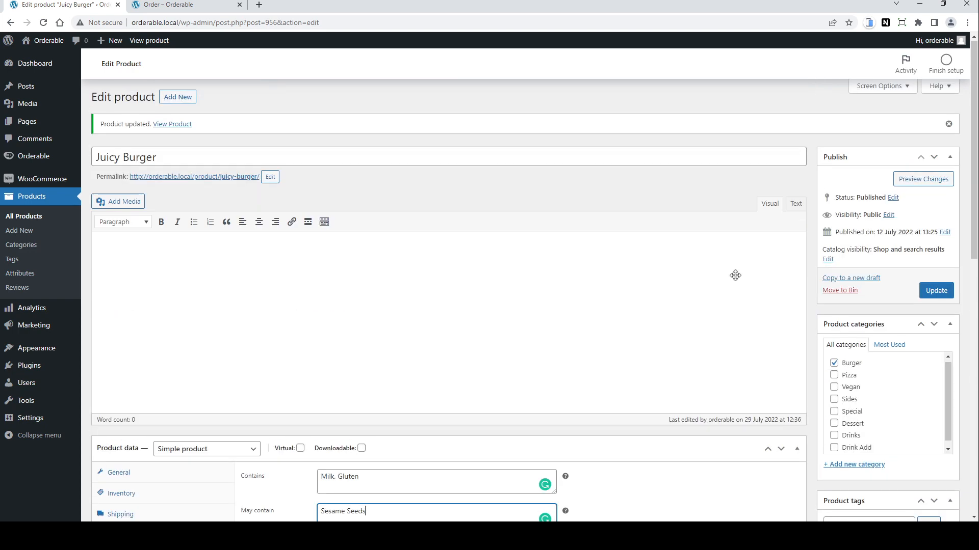
pyautogui.click(936, 291)
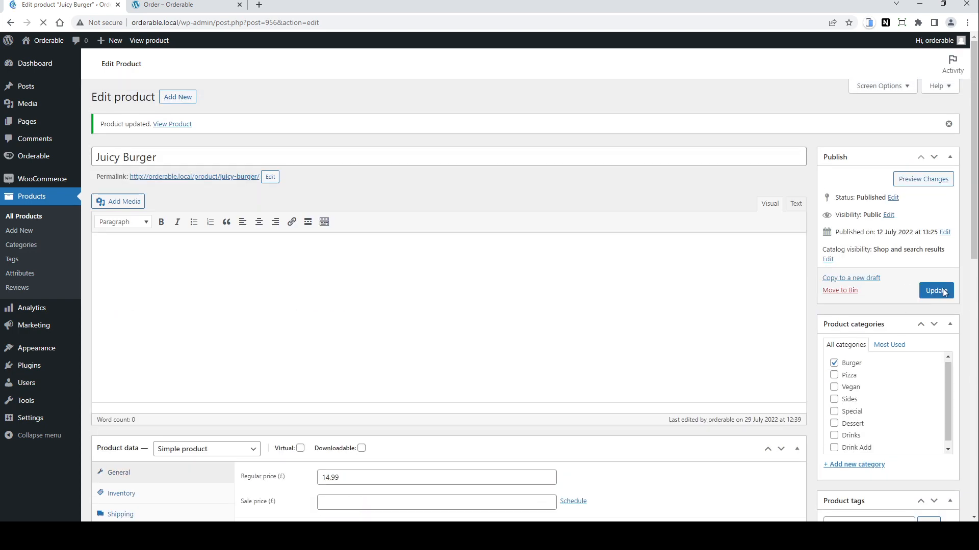
# Step: On the order page, open the Juicy Burger and expand its nutritional information and allergens sections
pyautogui.click(178, 6)
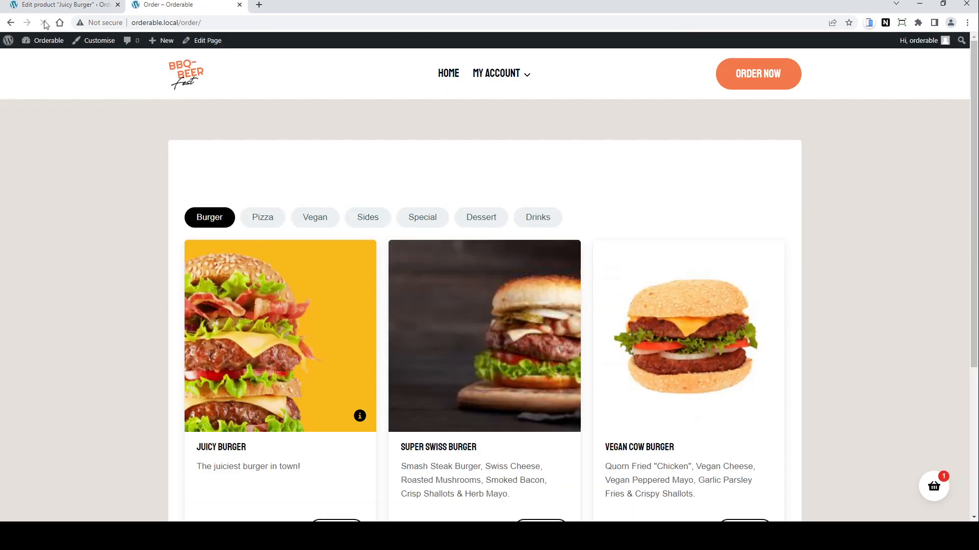
pyautogui.click(288, 370)
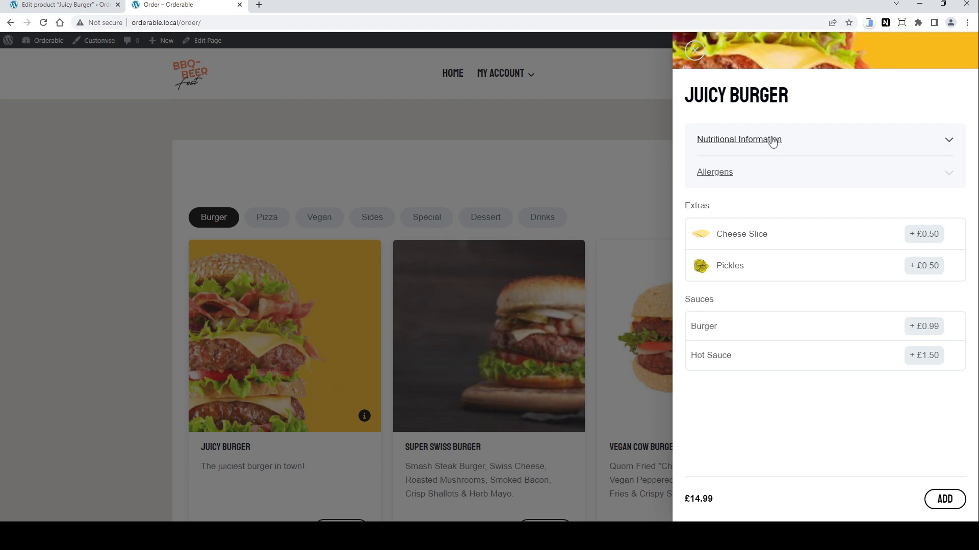
pyautogui.click(940, 143)
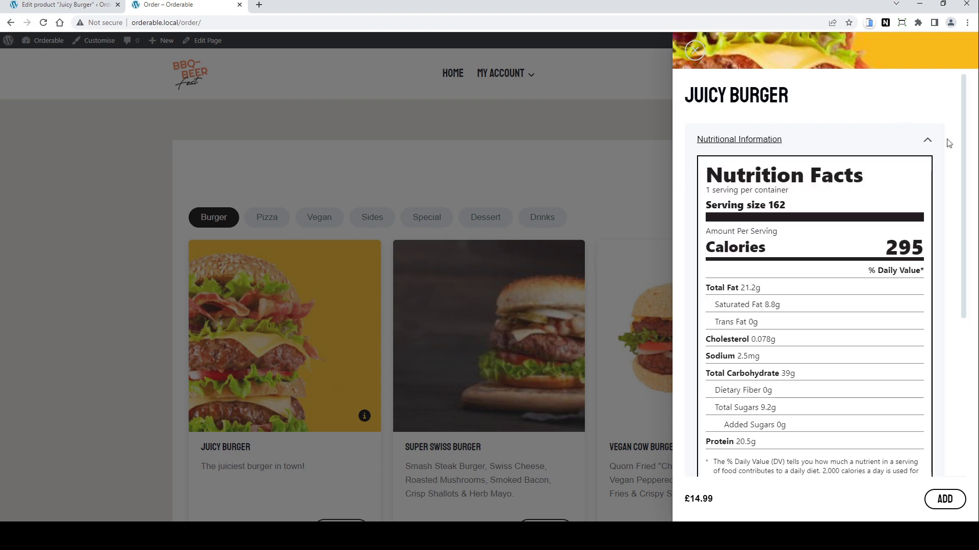
pyautogui.click(926, 141)
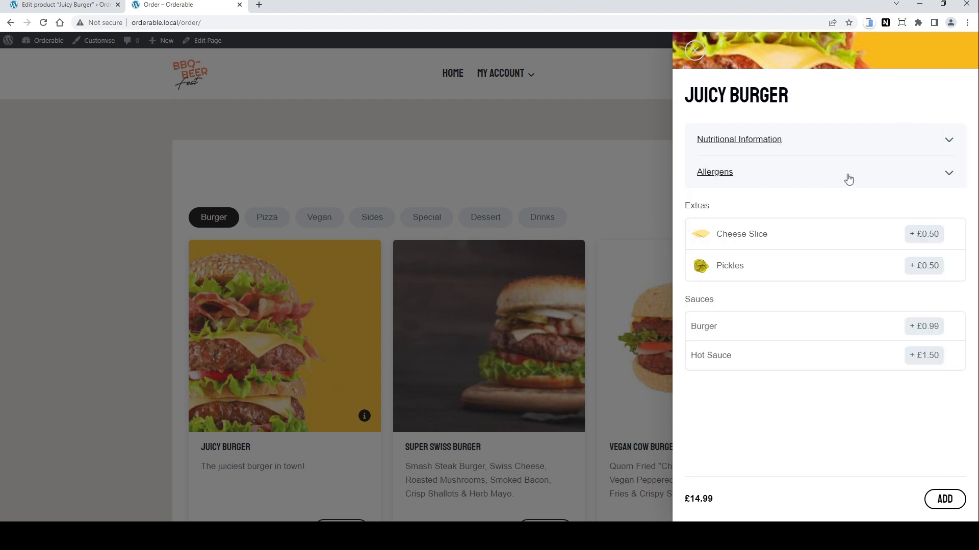
pyautogui.click(943, 175)
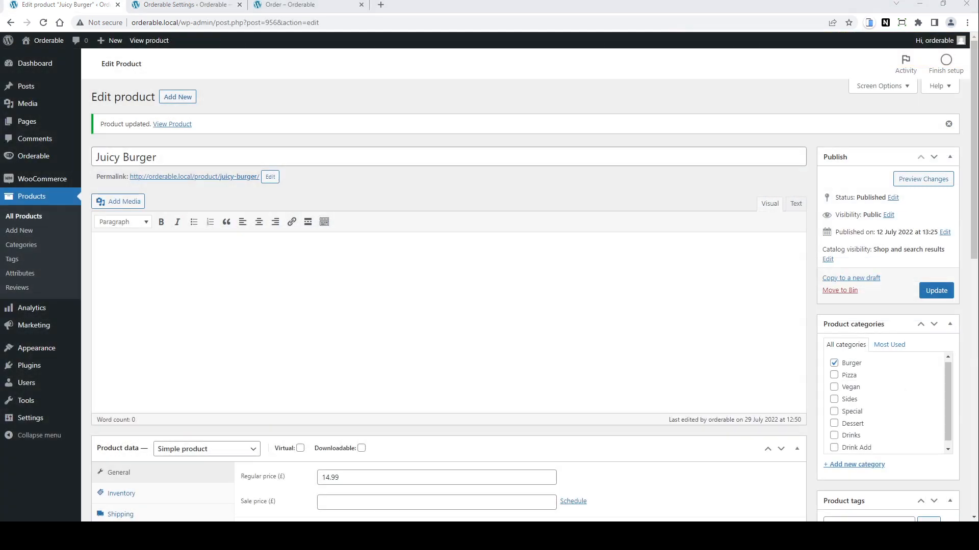
# Step: Add Triple Cooked Chips as a cross-sell in the burger's Linked Products and update the product
pyautogui.scroll(-4, 443, 285)
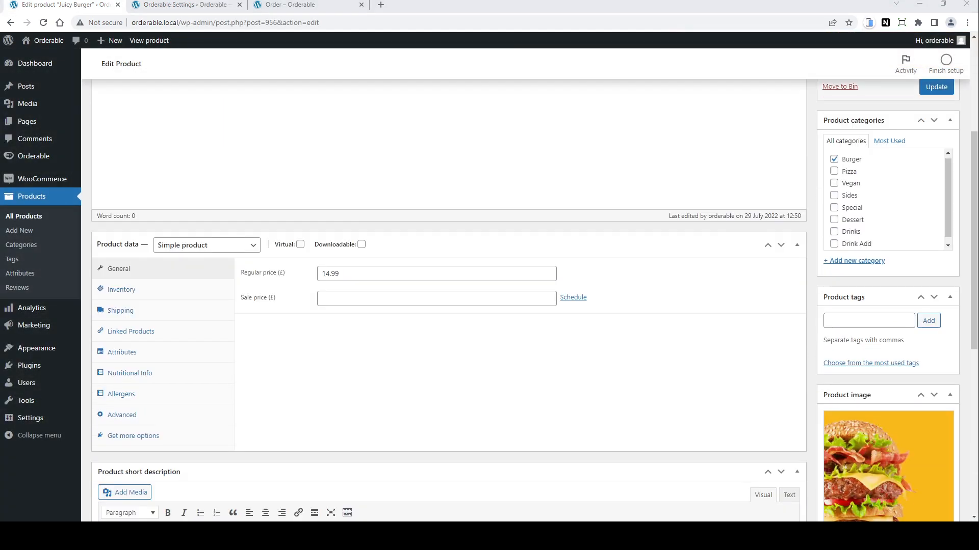
pyautogui.click(135, 333)
pyautogui.click(136, 336)
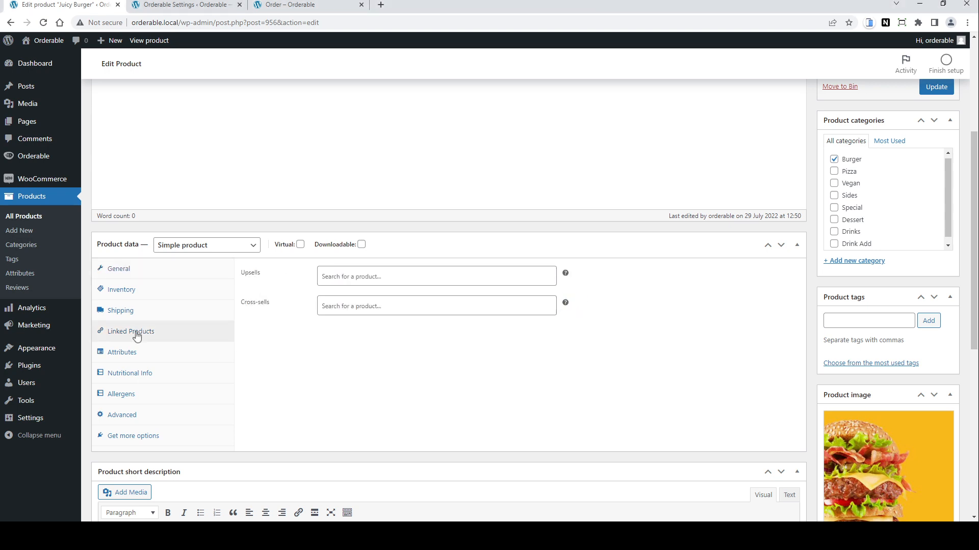
pyautogui.click(350, 304)
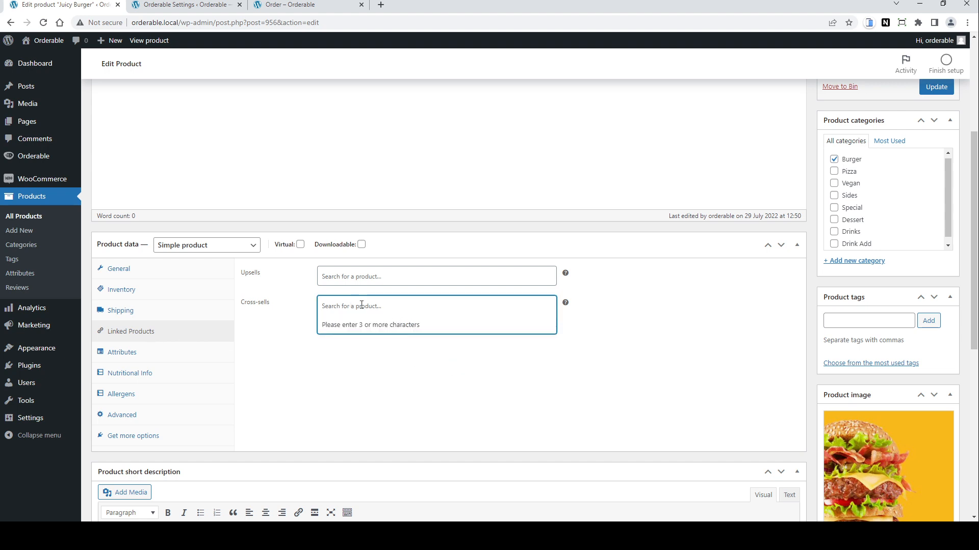
pyautogui.write('chi')
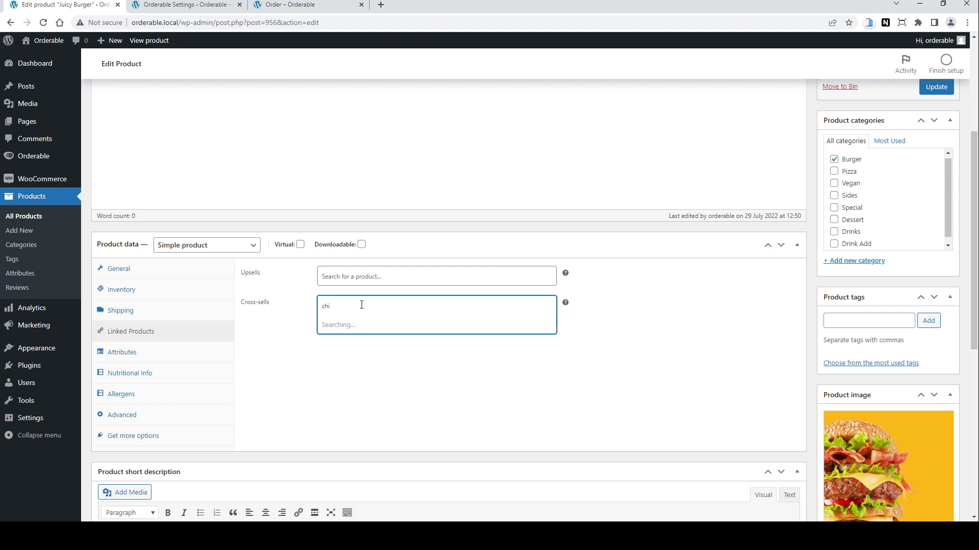
pyautogui.write('p')
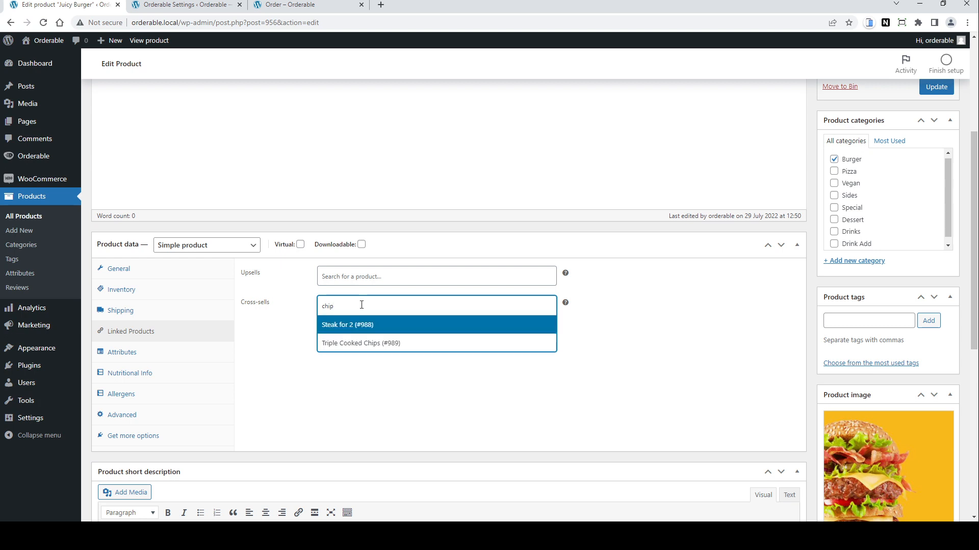
pyautogui.click(371, 345)
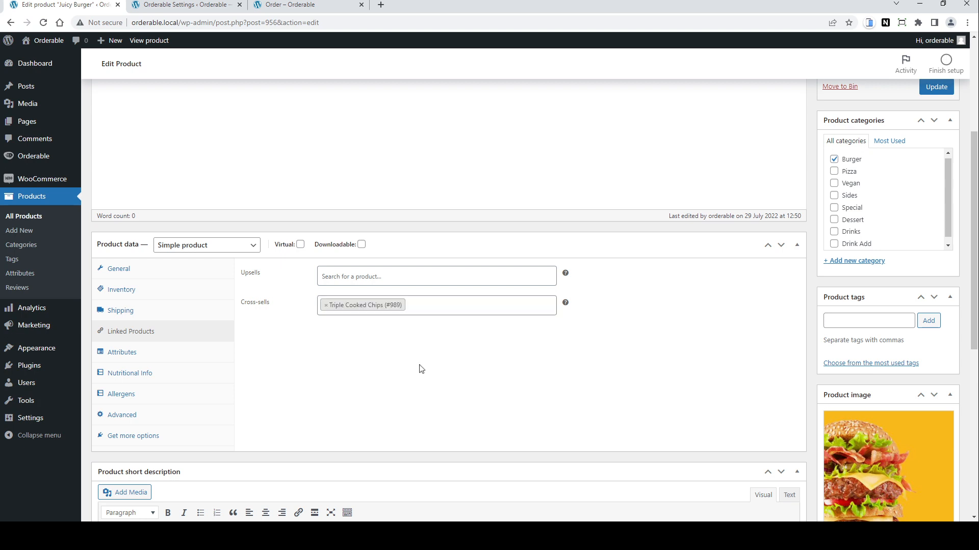
pyautogui.click(940, 88)
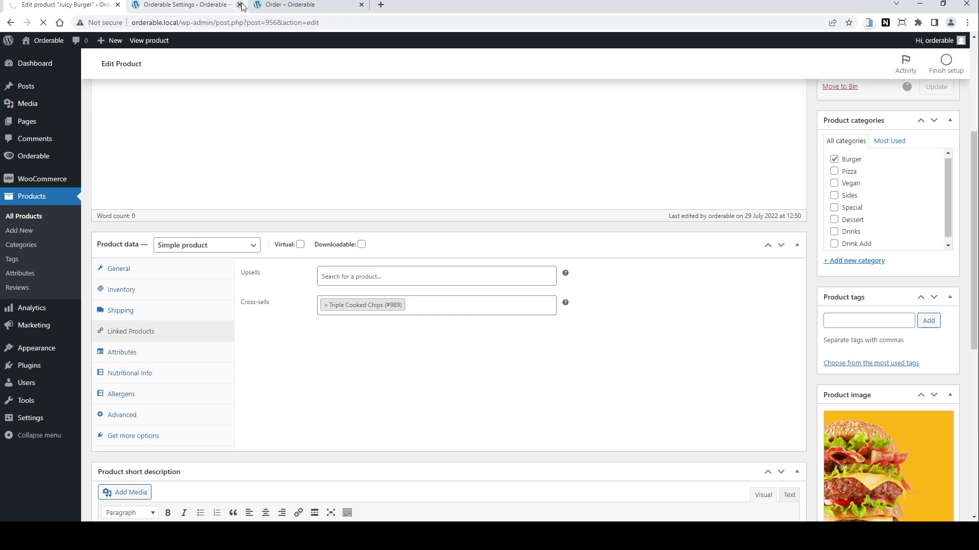
# Step: Reload the order page, add a Juicy Burger with Pickles and Burger sauce, then add the suggested Triple Cooked Chips
pyautogui.click(291, 4)
pyautogui.click(44, 23)
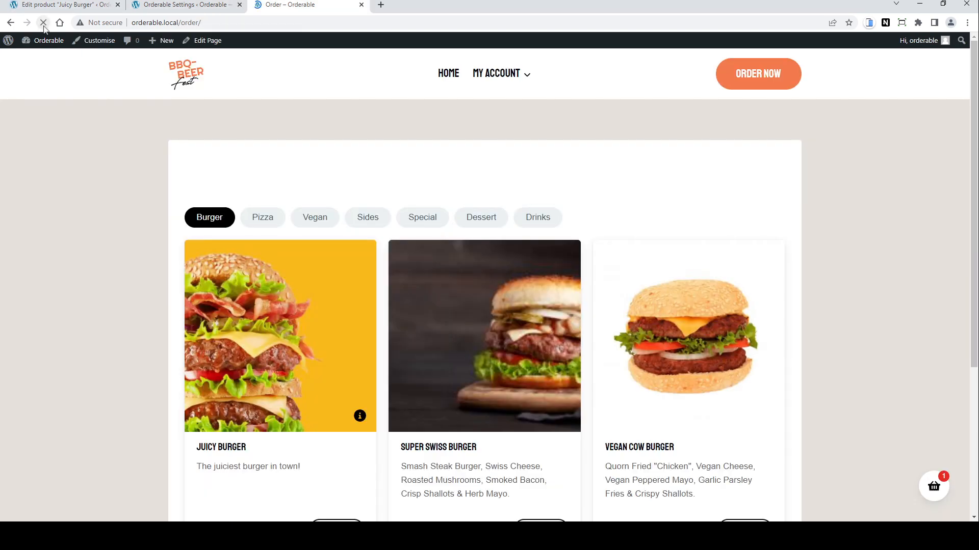
pyautogui.click(306, 397)
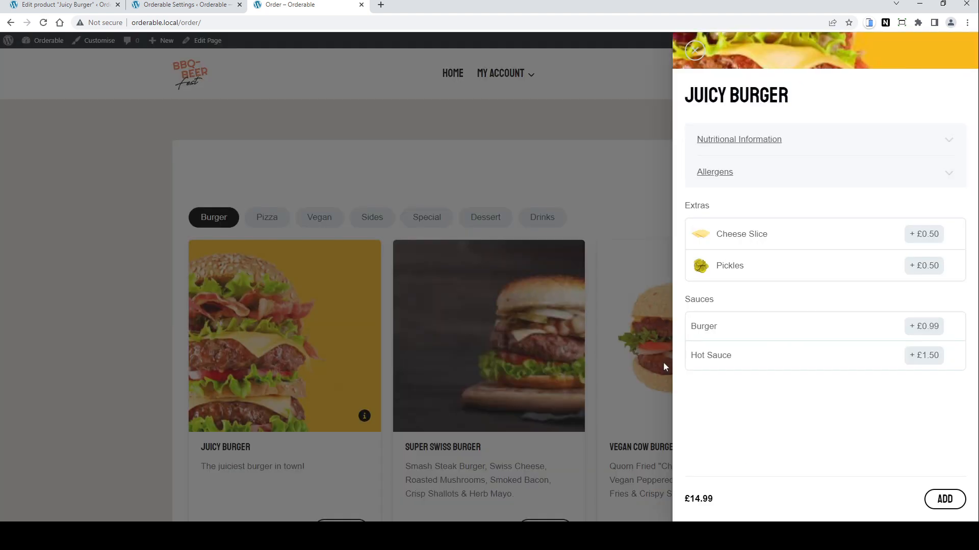
pyautogui.click(754, 265)
pyautogui.click(710, 320)
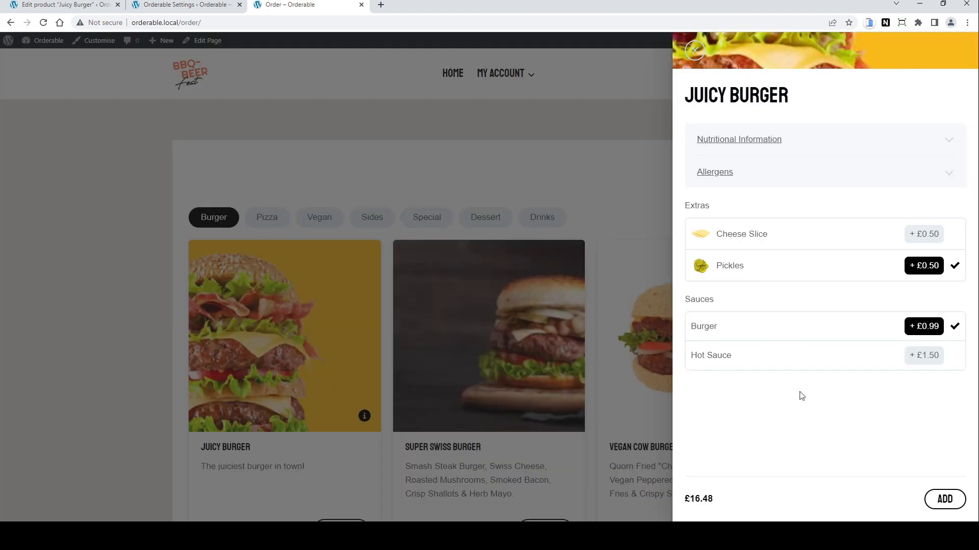
pyautogui.click(946, 502)
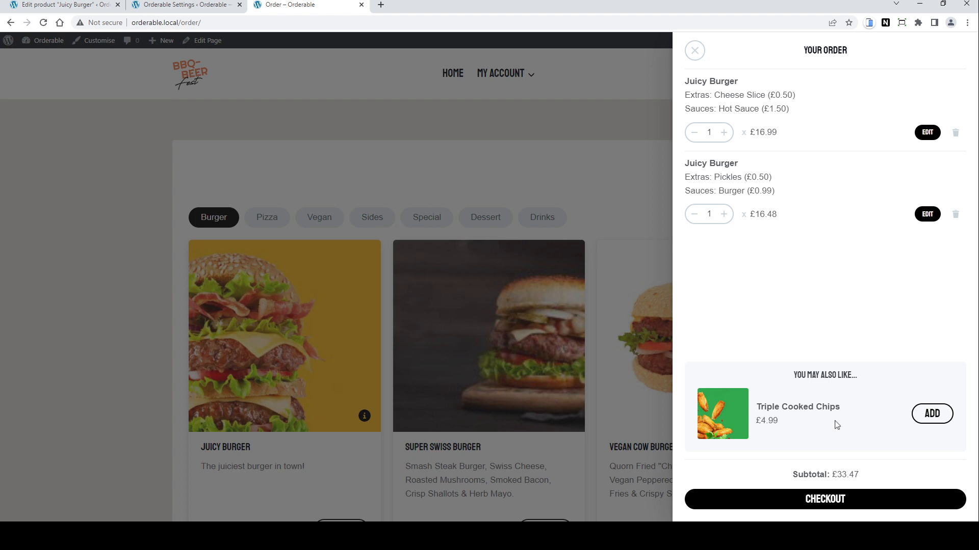
pyautogui.click(929, 414)
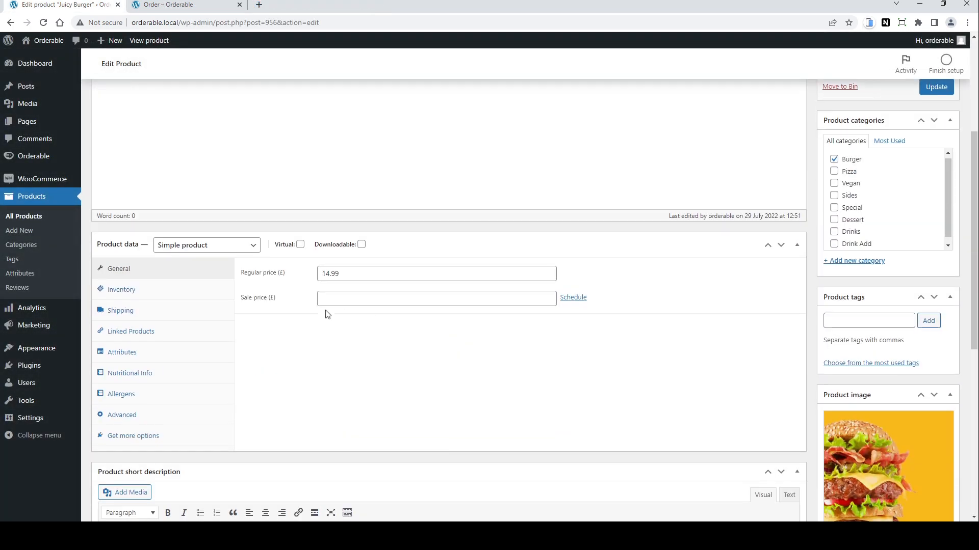
# Step: Add Berry Cheesecake as a second cross-sell for the Juicy Burger and update the product
pyautogui.click(130, 333)
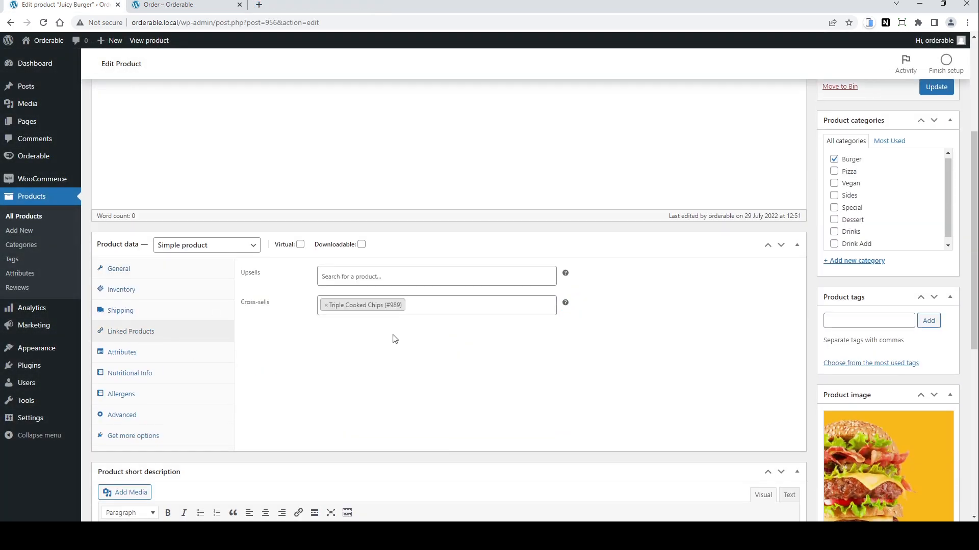
pyautogui.click(434, 305)
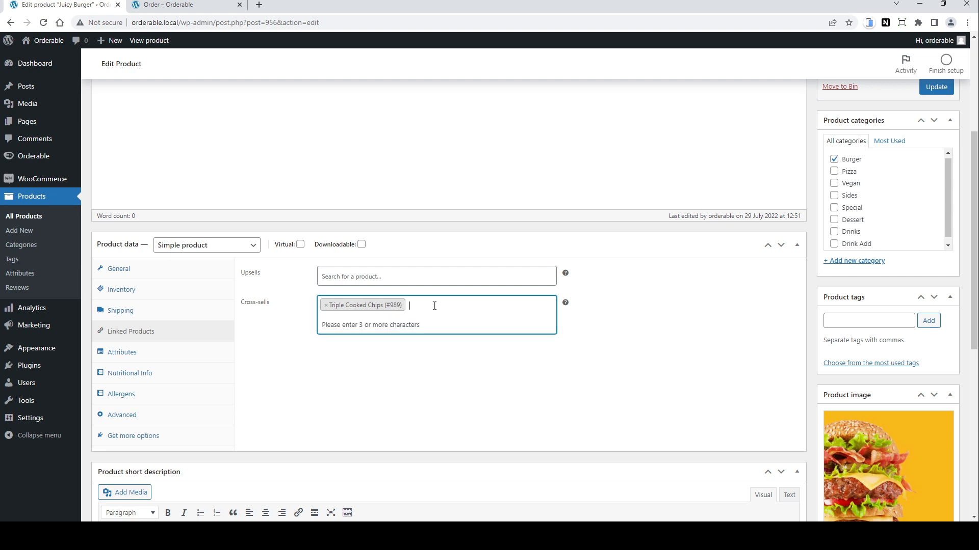
pyautogui.write('cake')
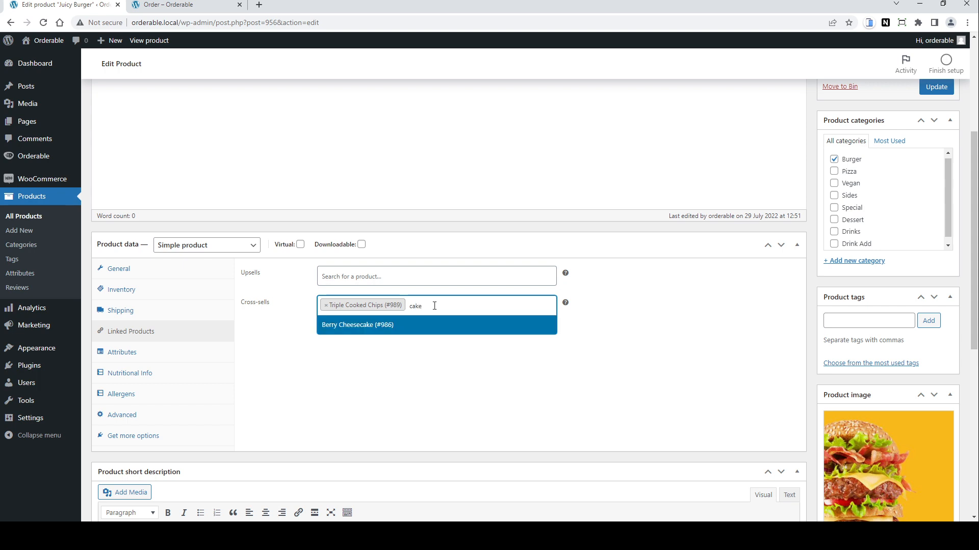
pyautogui.click(361, 329)
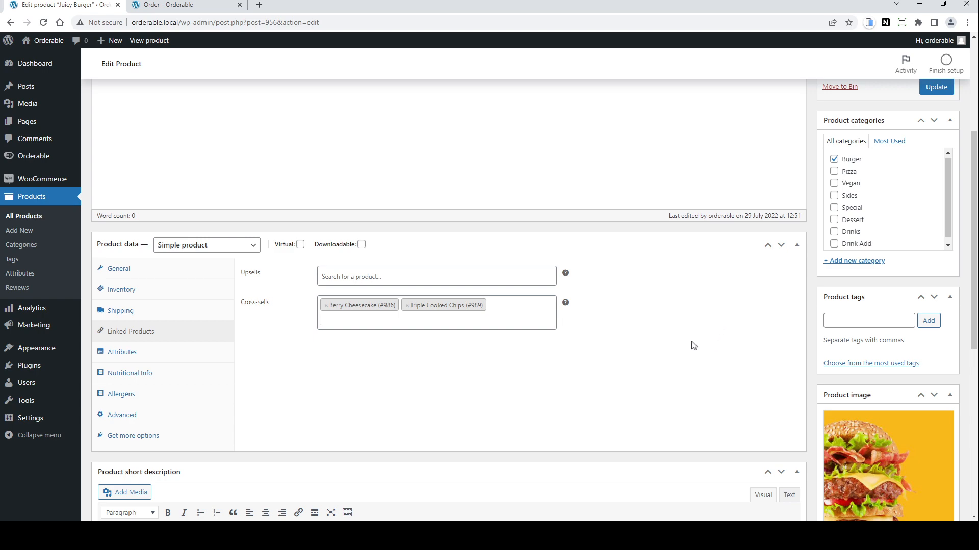
pyautogui.click(930, 90)
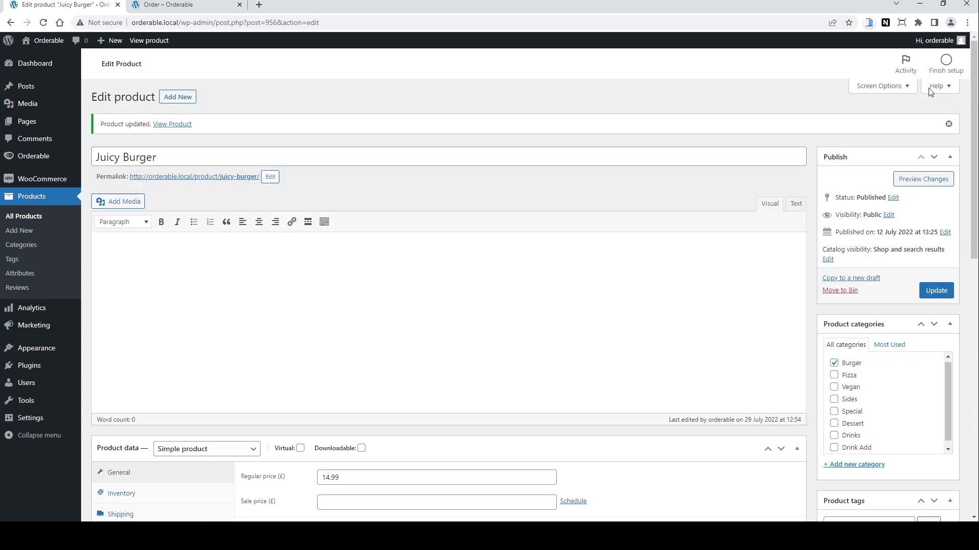
# Step: Add a Juicy Burger with Cheese Slice and Burger sauce to the basket and browse the suggested products
pyautogui.click(168, 4)
pyautogui.scroll(-2, 322, 284)
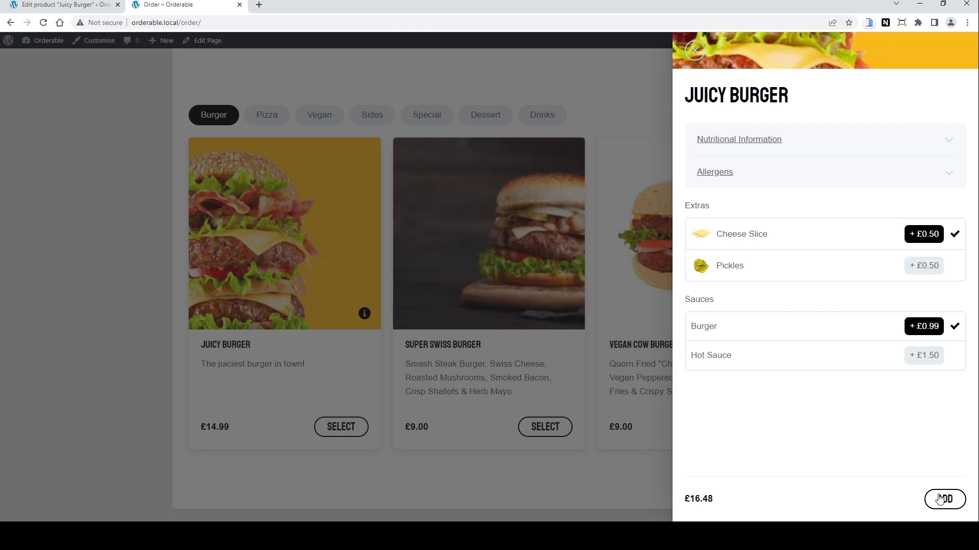
pyautogui.click(941, 500)
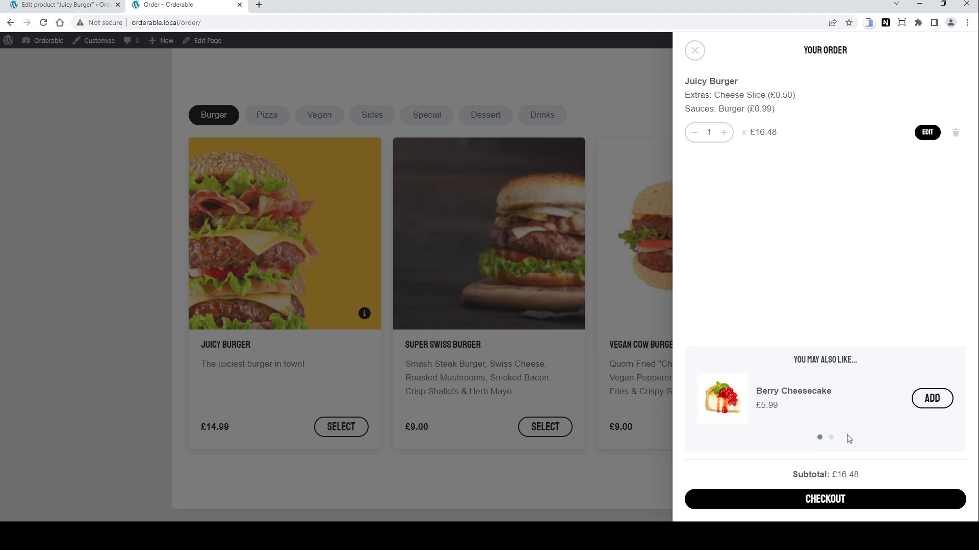
pyautogui.click(831, 439)
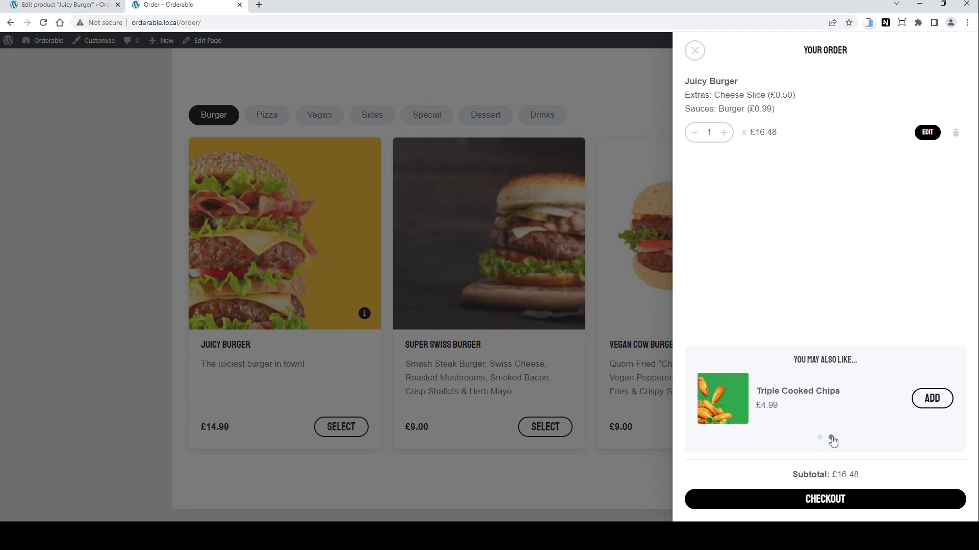
# Step: Cycle through the basket's suggested products and open the Special category on the order page
pyautogui.click(819, 439)
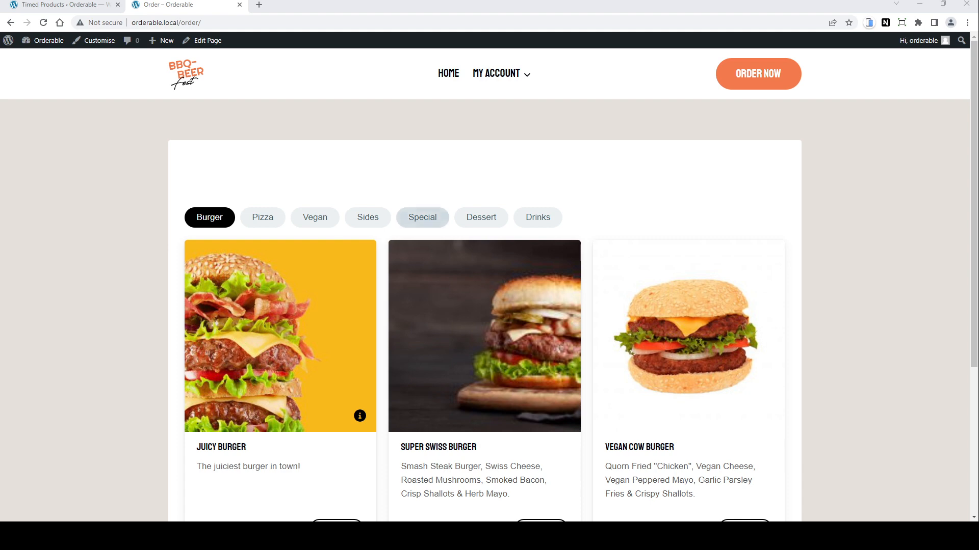
pyautogui.click(428, 218)
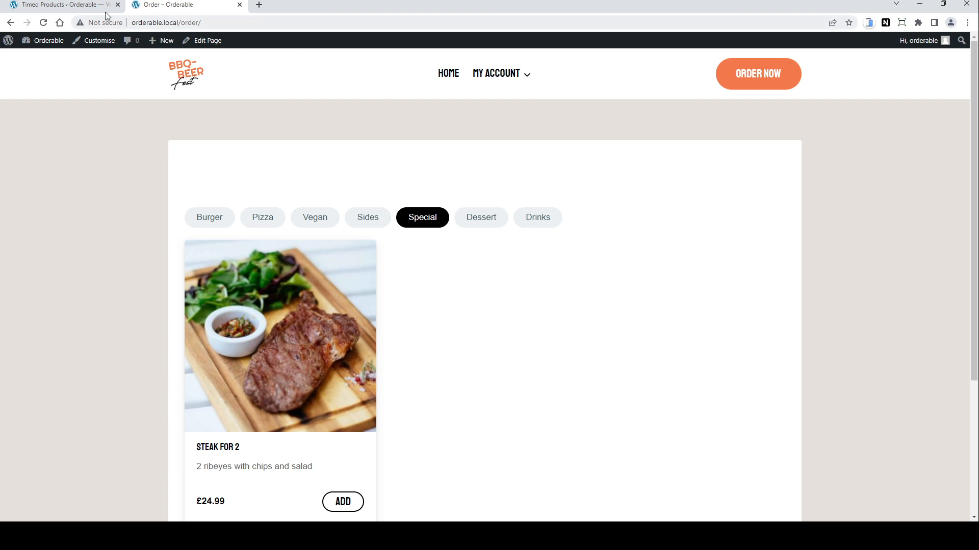
# Step: Start a new timed products rule titled Specials with the Set Visible action
pyautogui.click(65, 7)
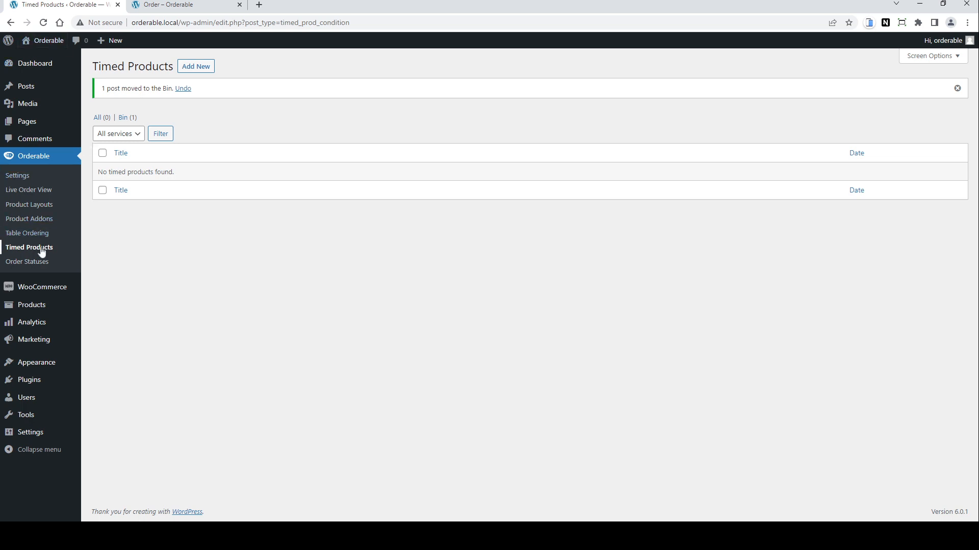
pyautogui.click(199, 68)
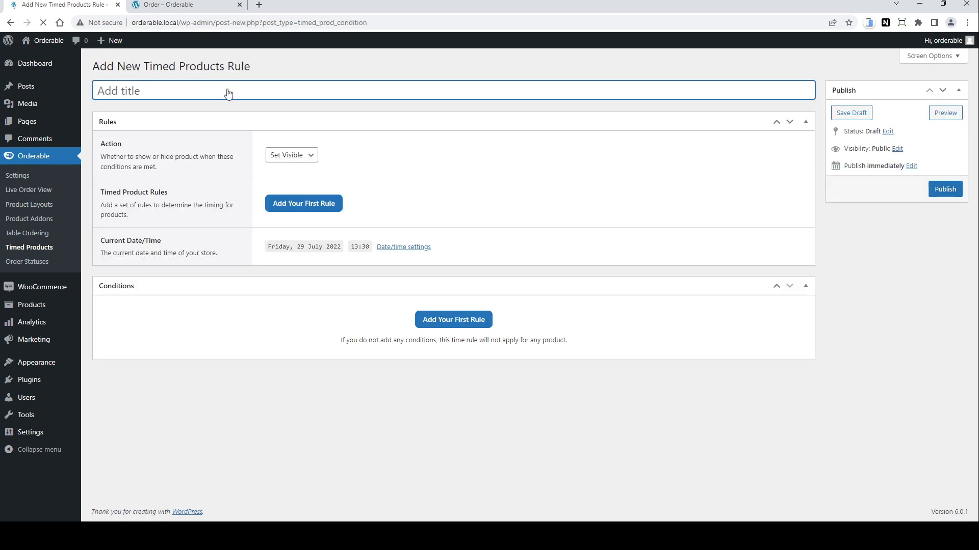
pyautogui.write('Specials')
pyautogui.click(309, 159)
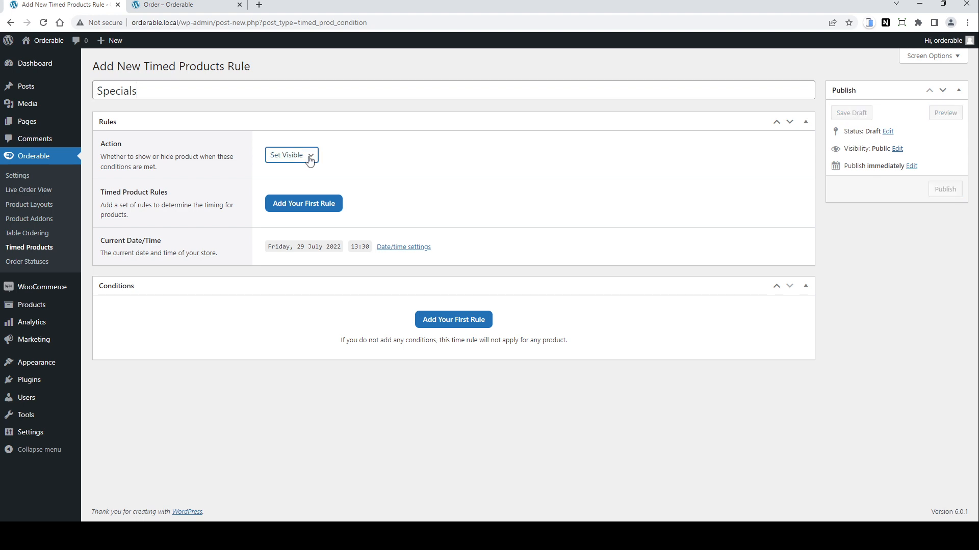
# Step: Add a Time Range timing rule from 12:00 to 13:00
pyautogui.click(322, 205)
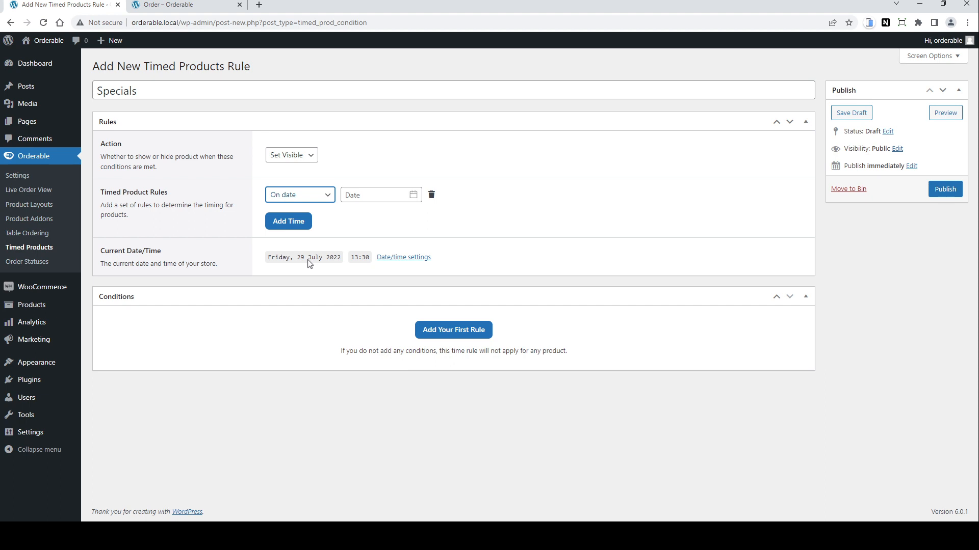
pyautogui.press('Down')
pyautogui.click(413, 196)
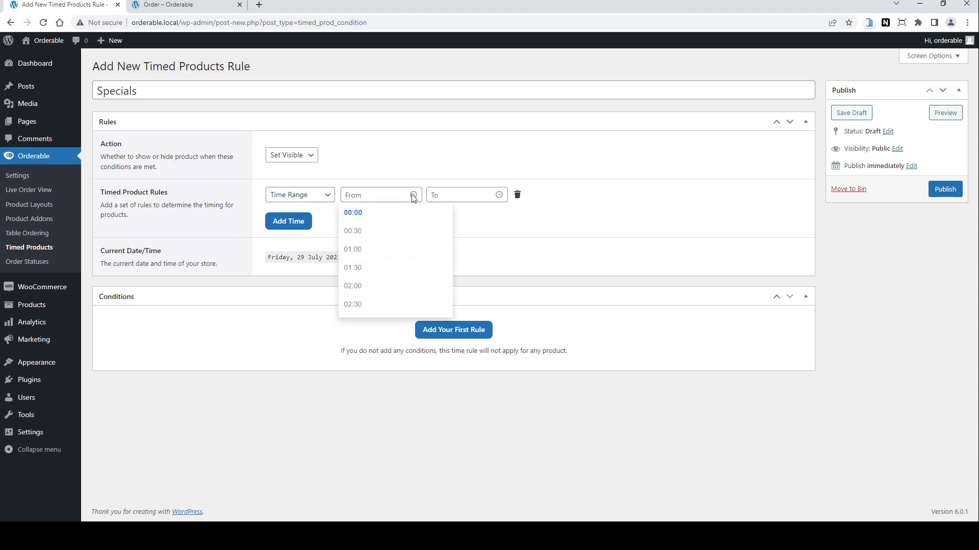
pyautogui.scroll(-5, 410, 266)
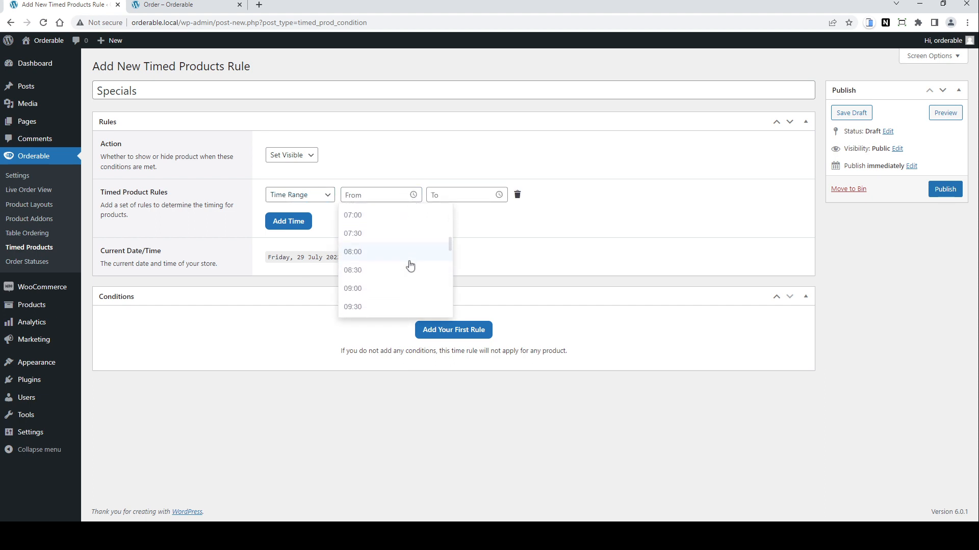
pyautogui.scroll(-2, 410, 266)
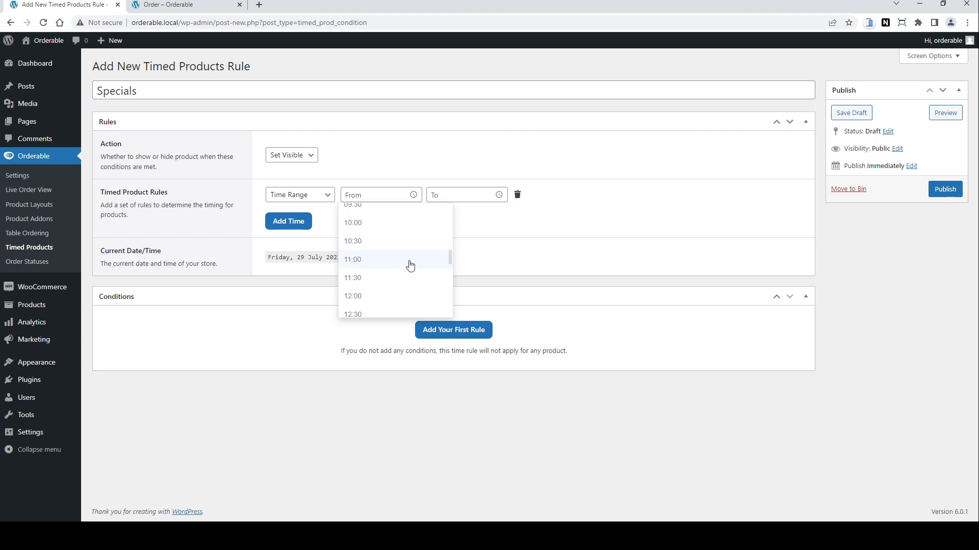
pyautogui.click(384, 296)
pyautogui.click(491, 194)
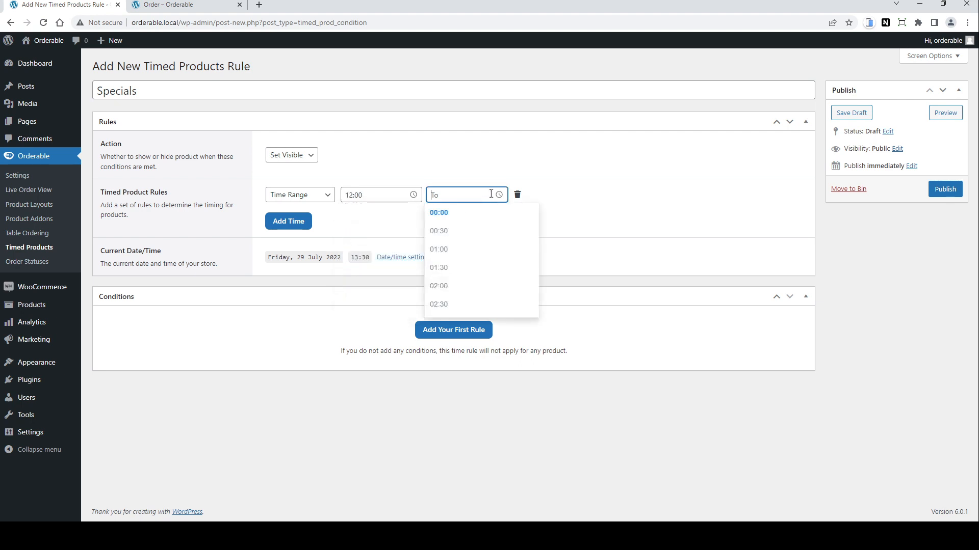
pyautogui.scroll(-5, 481, 278)
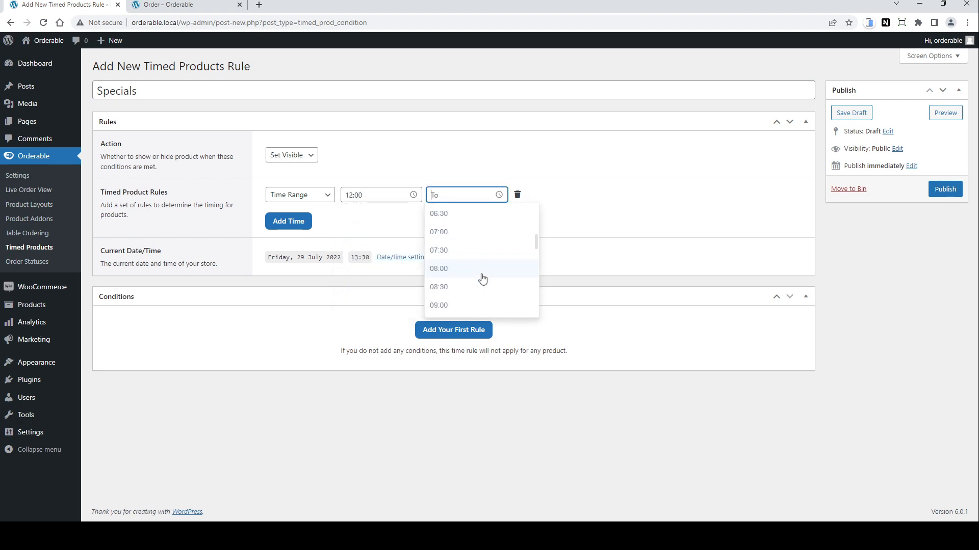
pyautogui.scroll(-4, 482, 279)
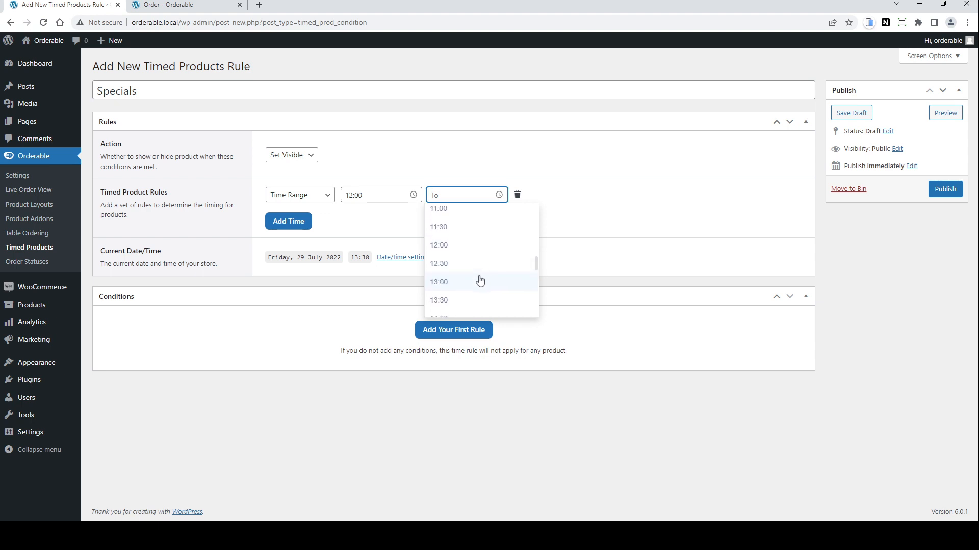
pyautogui.click(480, 281)
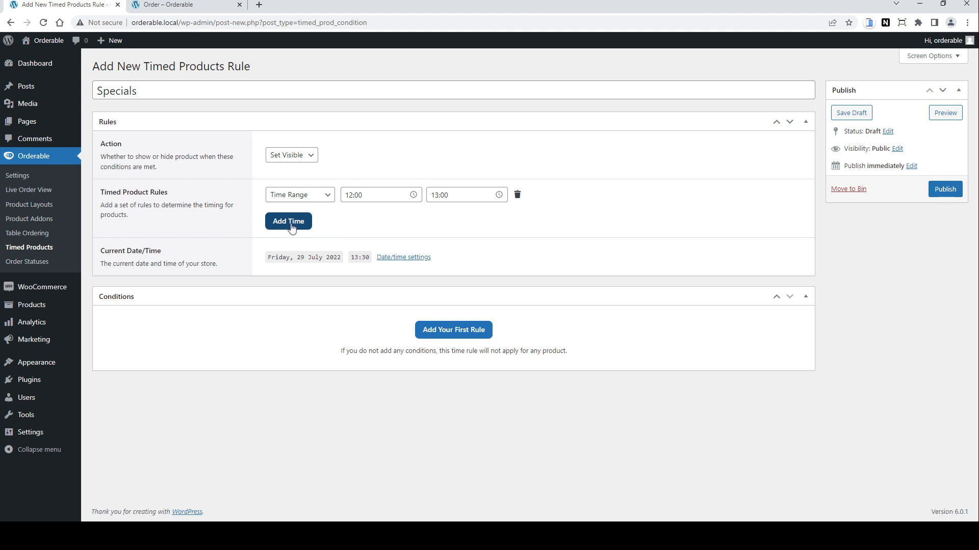
# Step: Add a condition where Product Category is equal to Special, then publish the rule
pyautogui.click(458, 337)
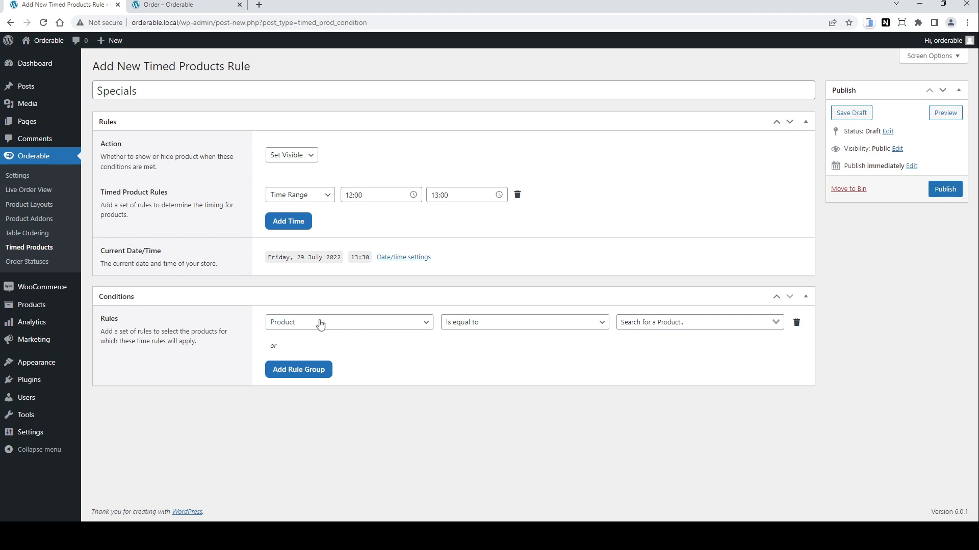
pyautogui.click(407, 325)
pyautogui.click(362, 350)
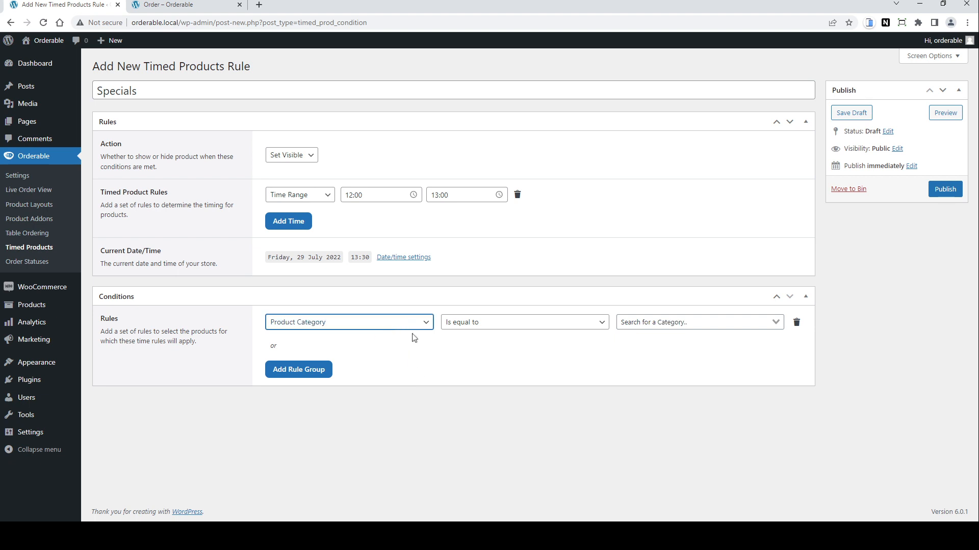
pyautogui.click(644, 323)
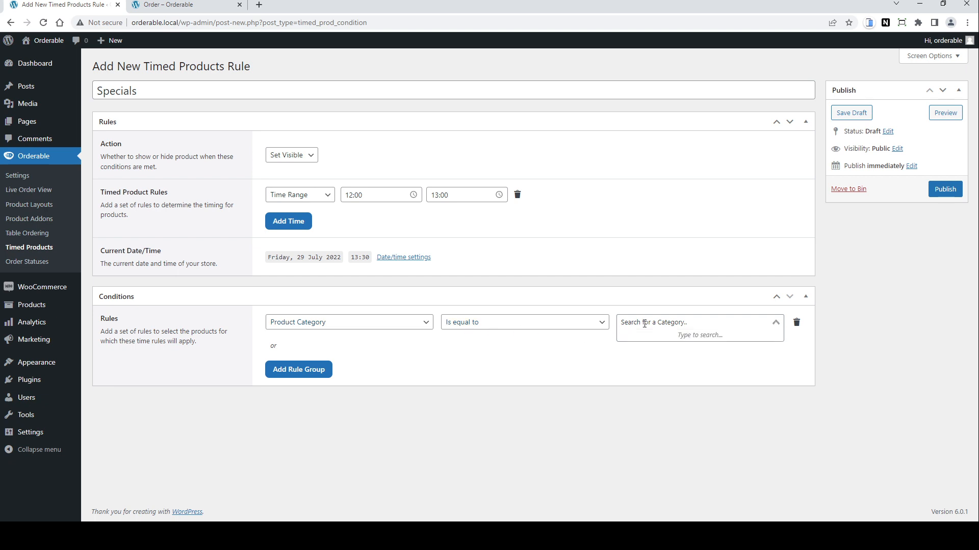
pyautogui.write('spec')
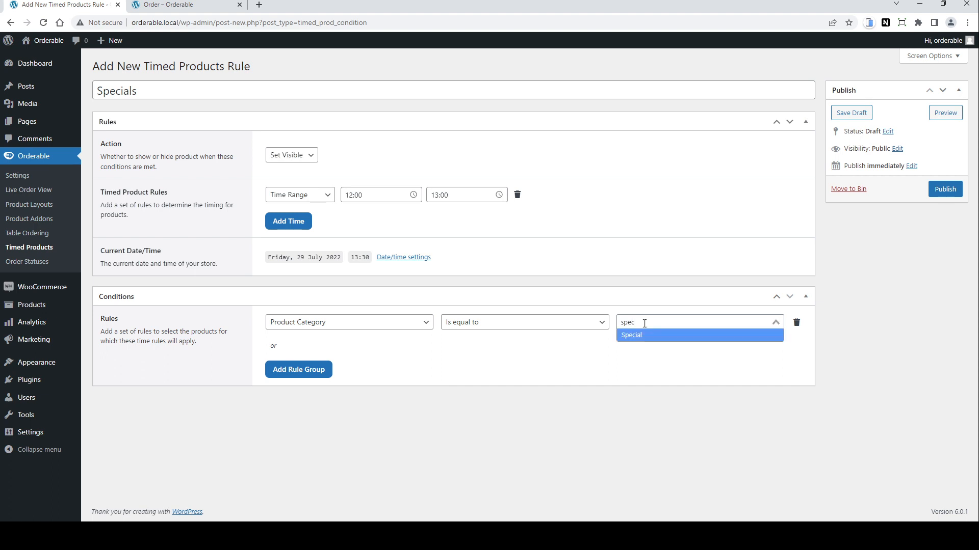
pyautogui.click(643, 373)
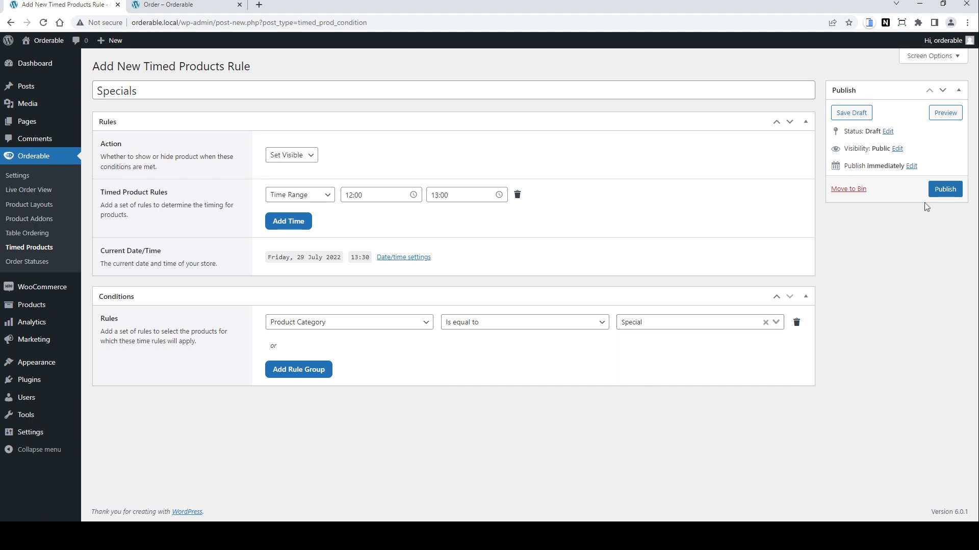
pyautogui.click(945, 189)
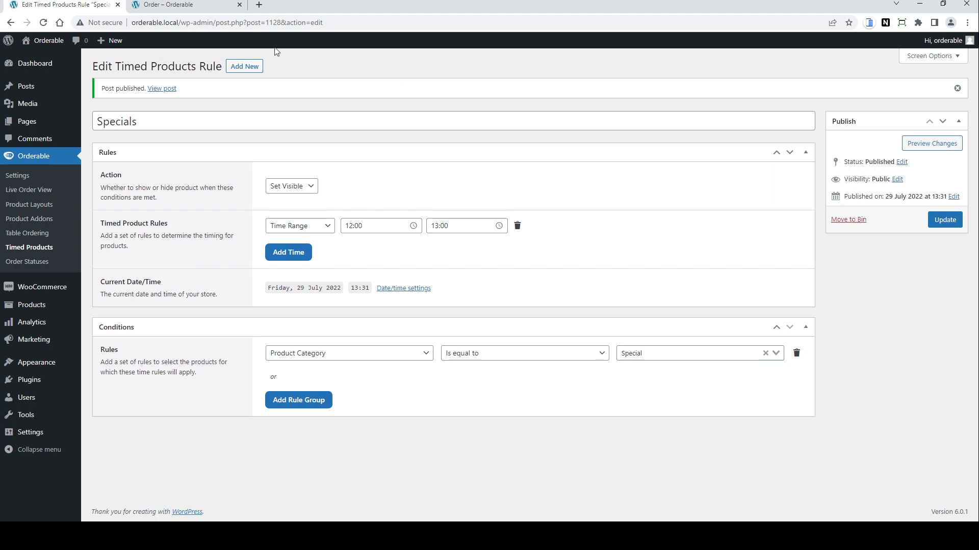
# Step: Reload the order page to check the category tabs, then return to the Specials rule
pyautogui.hotkey('ctrl', 'Tab')
pyautogui.click(43, 23)
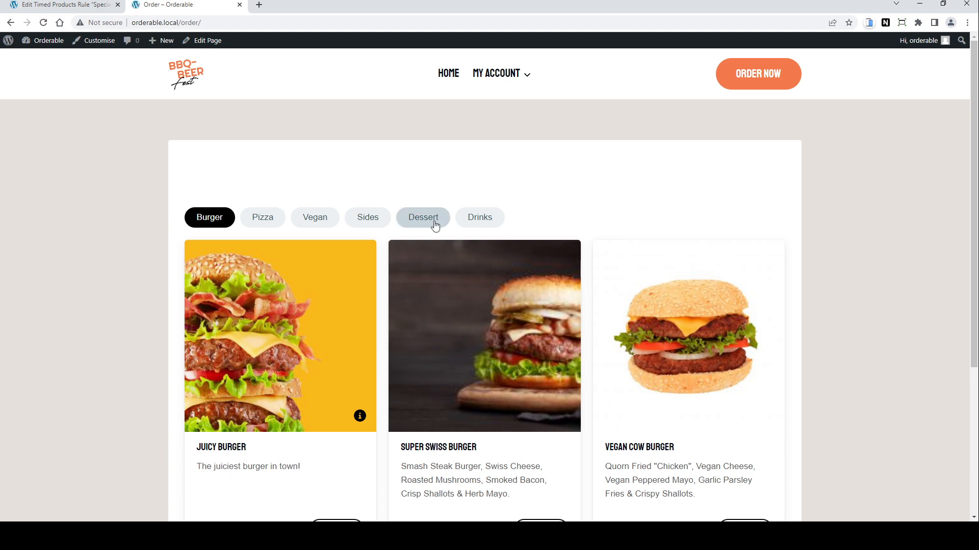
pyautogui.click(54, 8)
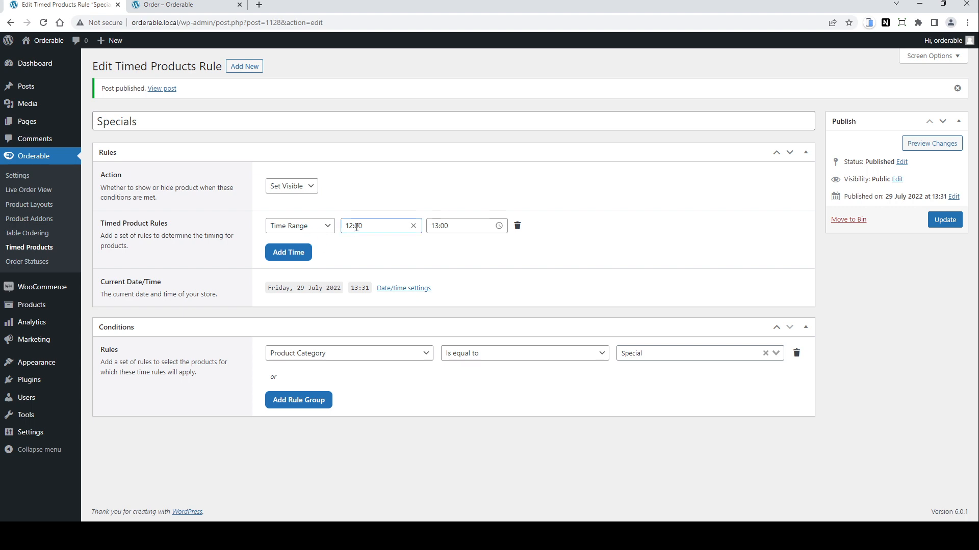
# Step: Change the time range's end to 14:00 and update the rule
pyautogui.click(479, 226)
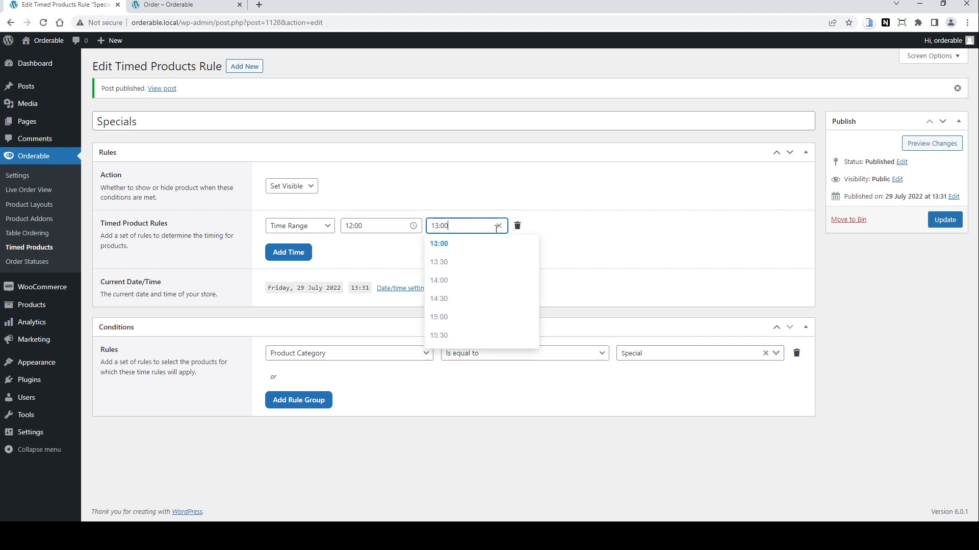
pyautogui.click(461, 282)
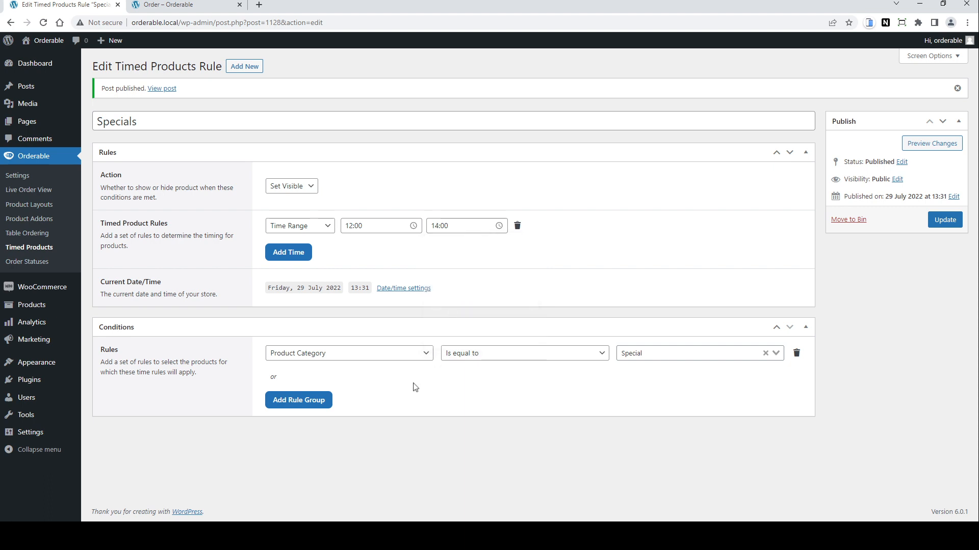
pyautogui.click(947, 222)
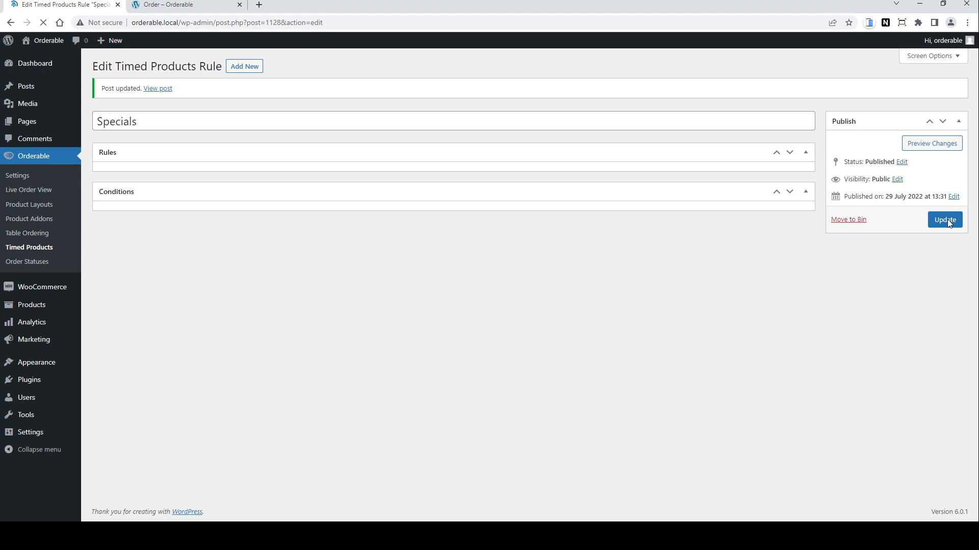
# Step: Reload the order page and open the Special category
pyautogui.click(189, 6)
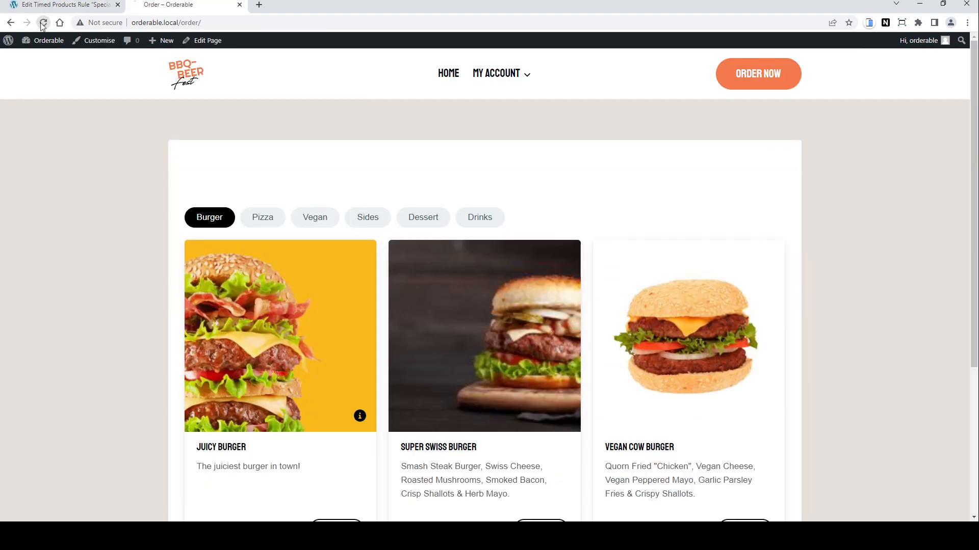
pyautogui.click(43, 23)
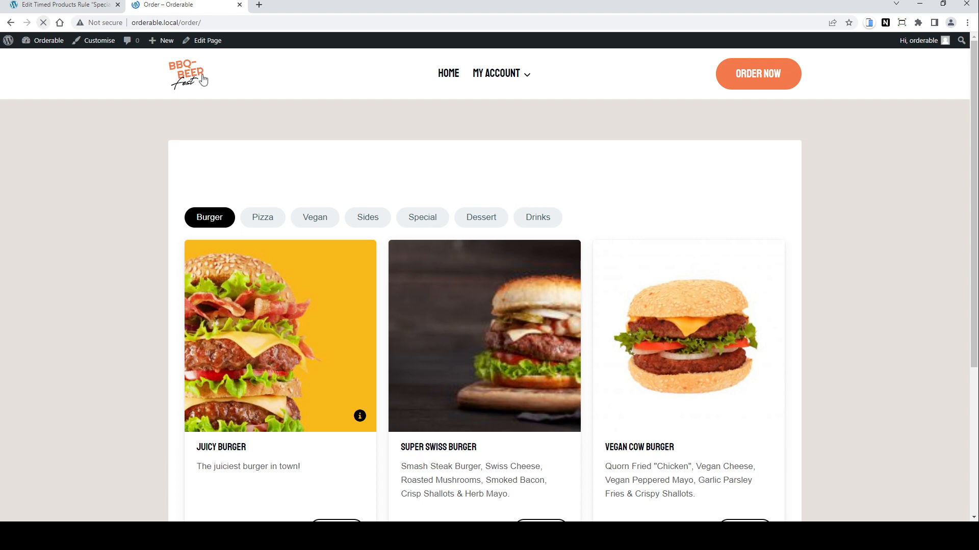
pyautogui.click(422, 223)
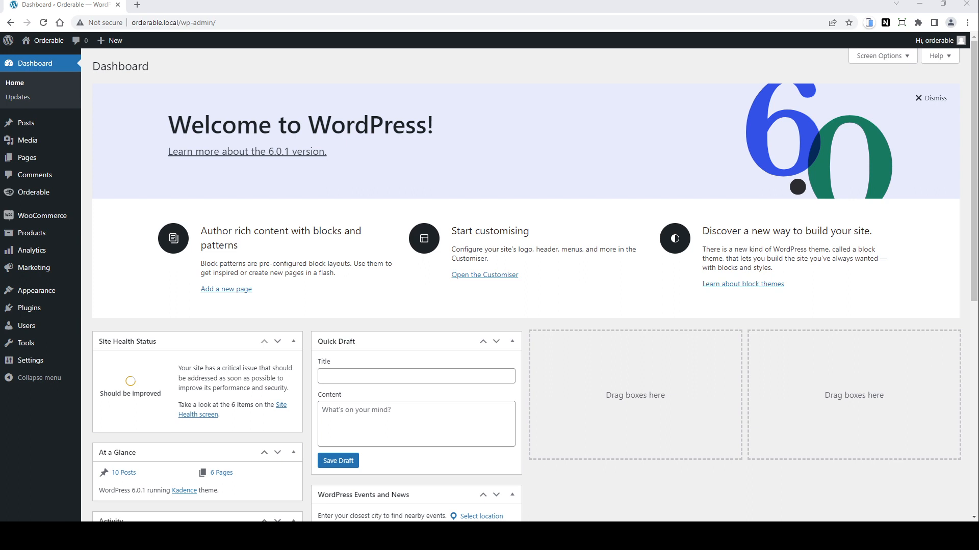
# Step: Open the Orderable Live Order View and sort the orders by order number ascending
pyautogui.moveTo(33, 192)
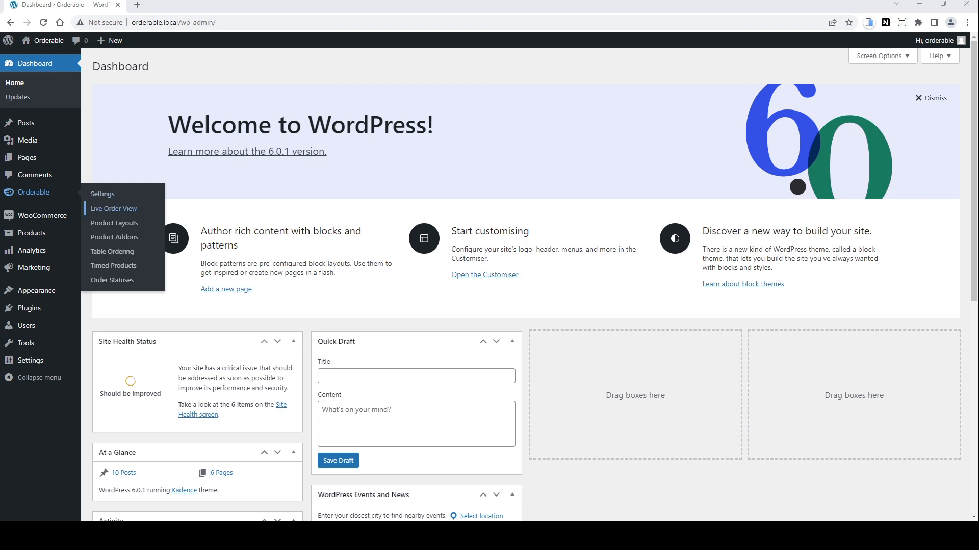
pyautogui.click(123, 209)
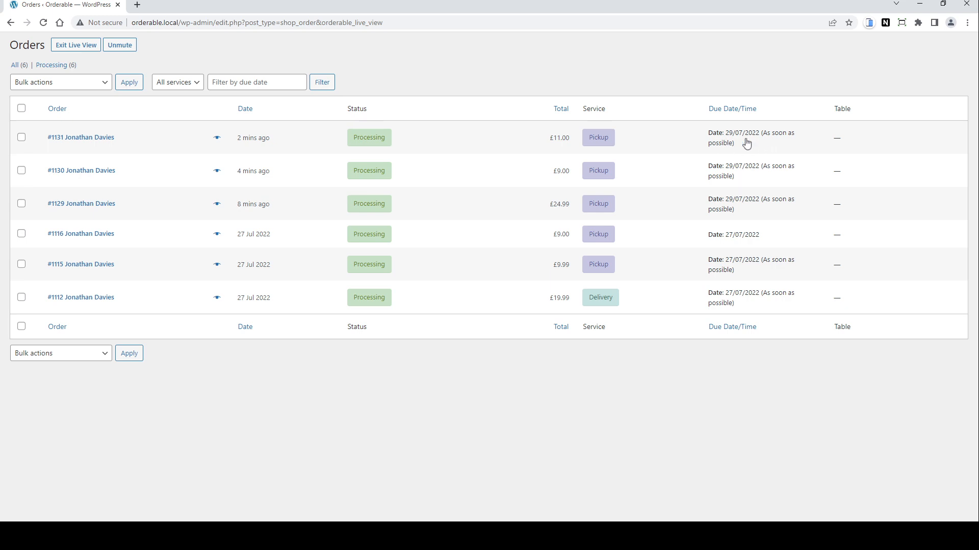
pyautogui.click(93, 83)
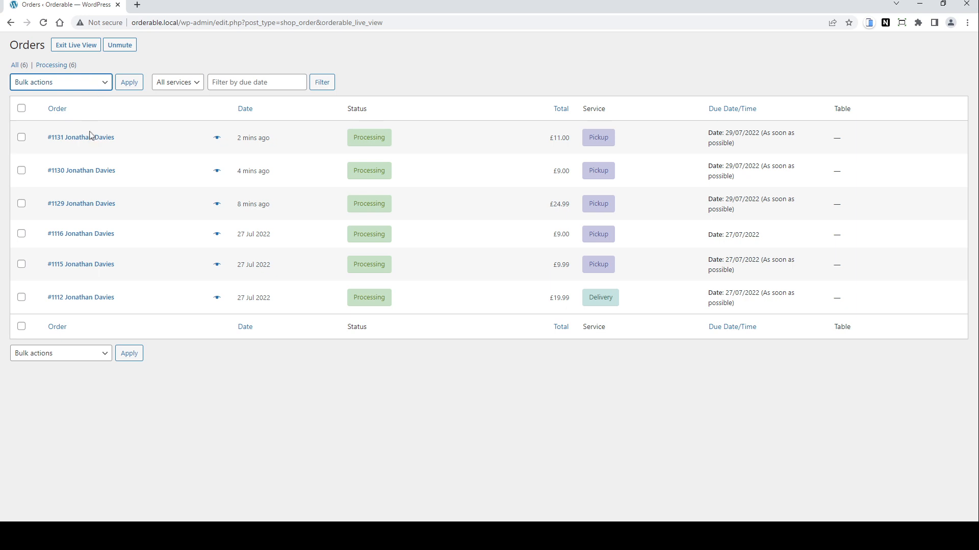
pyautogui.click(166, 113)
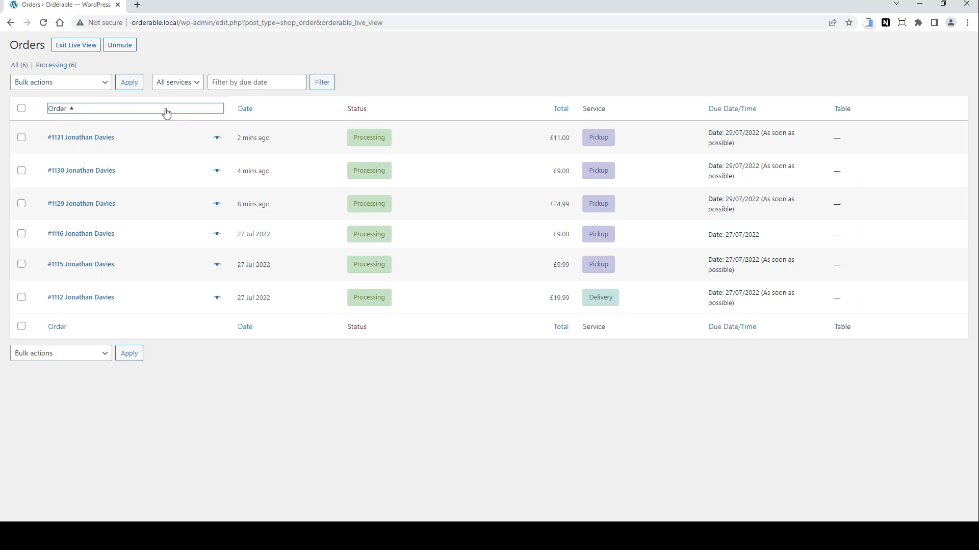
# Step: Change the second order's status to on hold using a bulk action
pyautogui.click(21, 171)
pyautogui.click(96, 87)
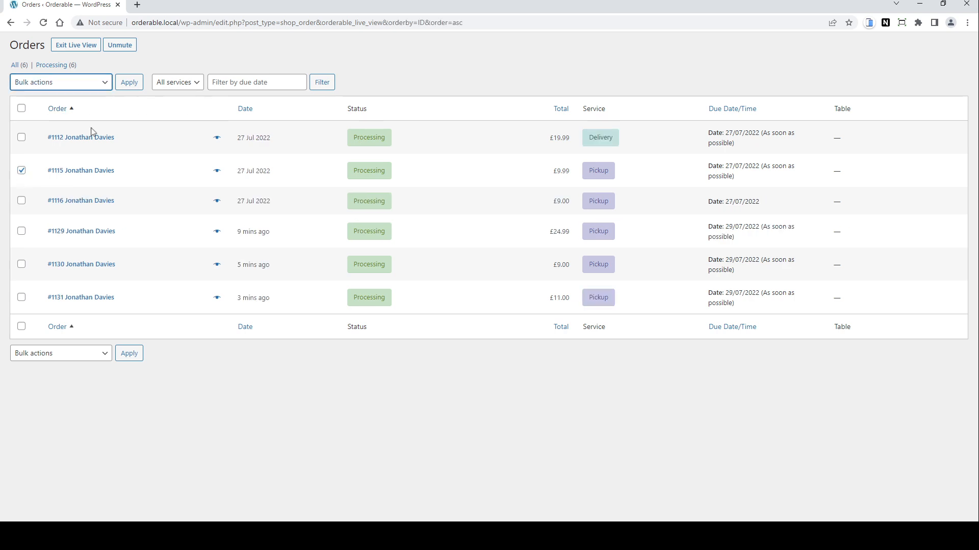
pyautogui.click(92, 131)
pyautogui.click(129, 84)
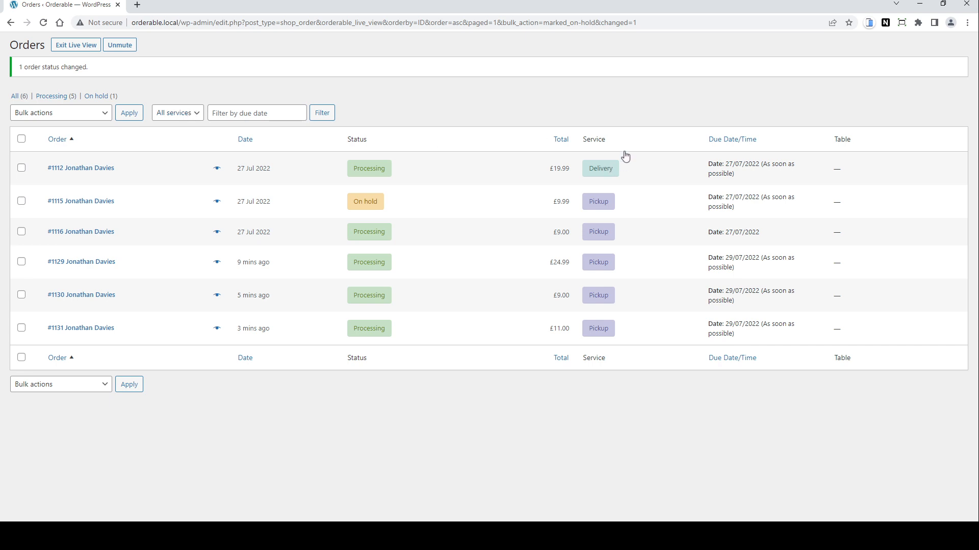
# Step: Filter the order list to show only Delivery service orders
pyautogui.click(192, 113)
pyautogui.click(186, 142)
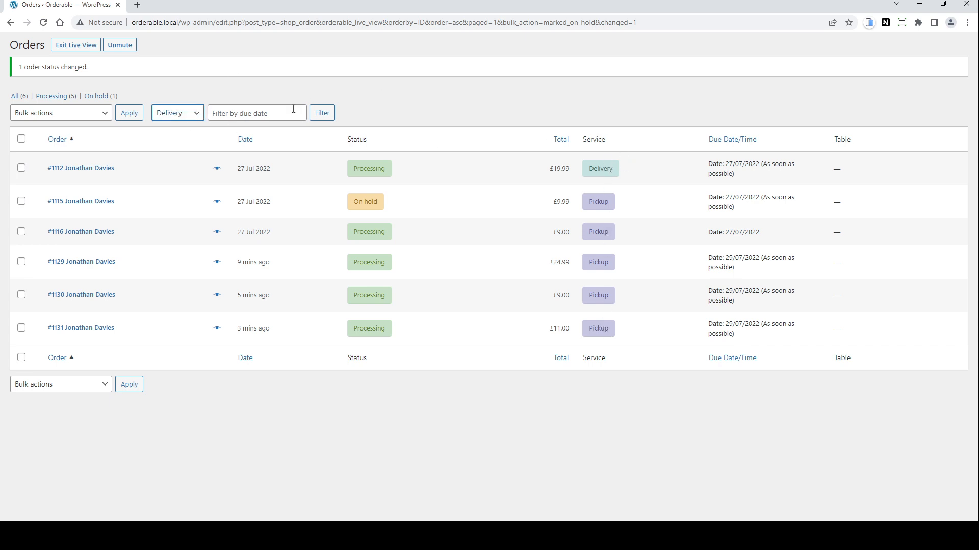
pyautogui.click(322, 113)
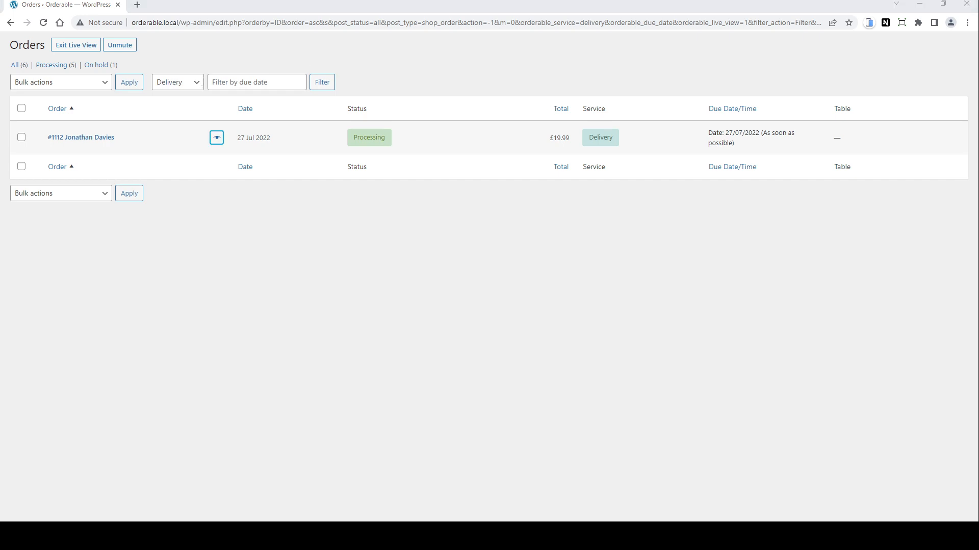
# Step: Preview order #1112's details in its quick-view popup, then close it
pyautogui.click(217, 138)
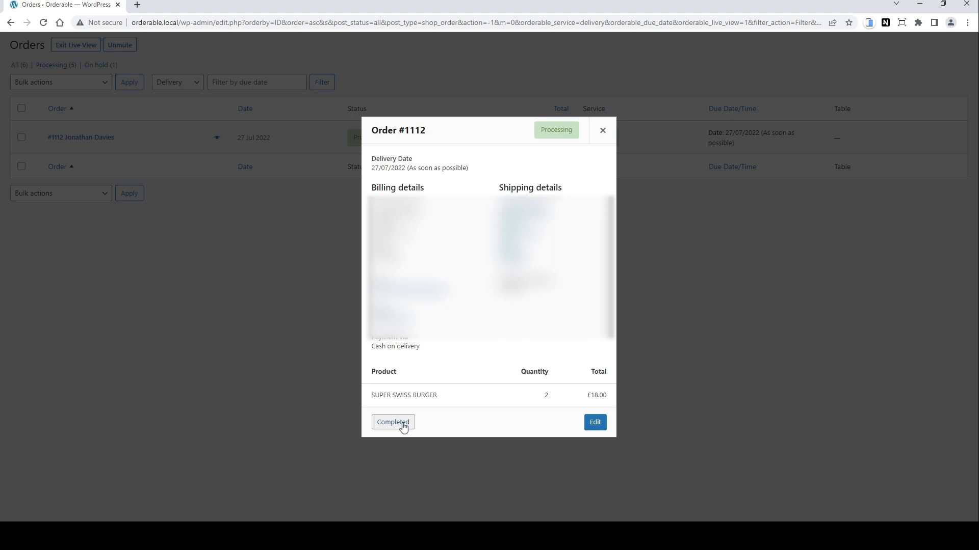
pyautogui.click(602, 130)
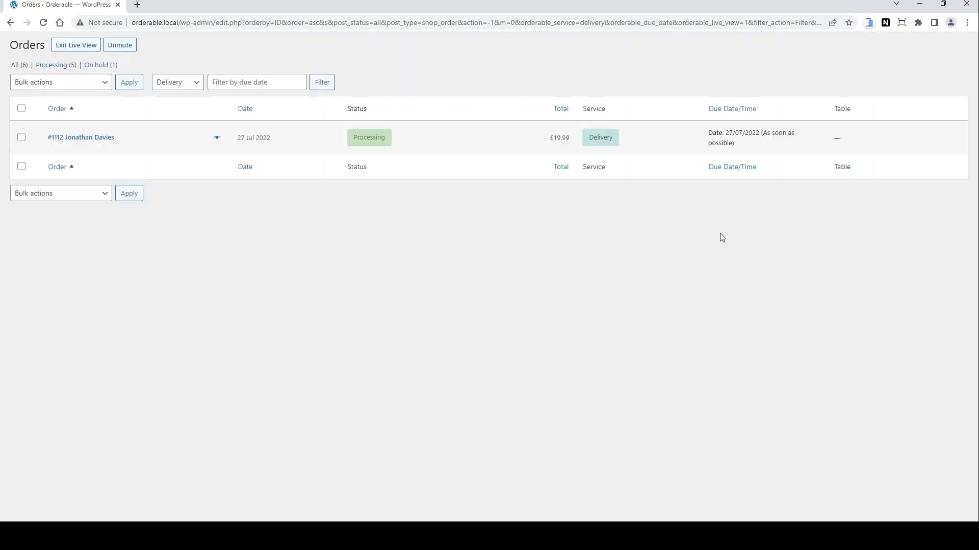
# Step: Reset the service filter to all services and unmute the live order view's alerts
pyautogui.click(189, 101)
pyautogui.click(322, 84)
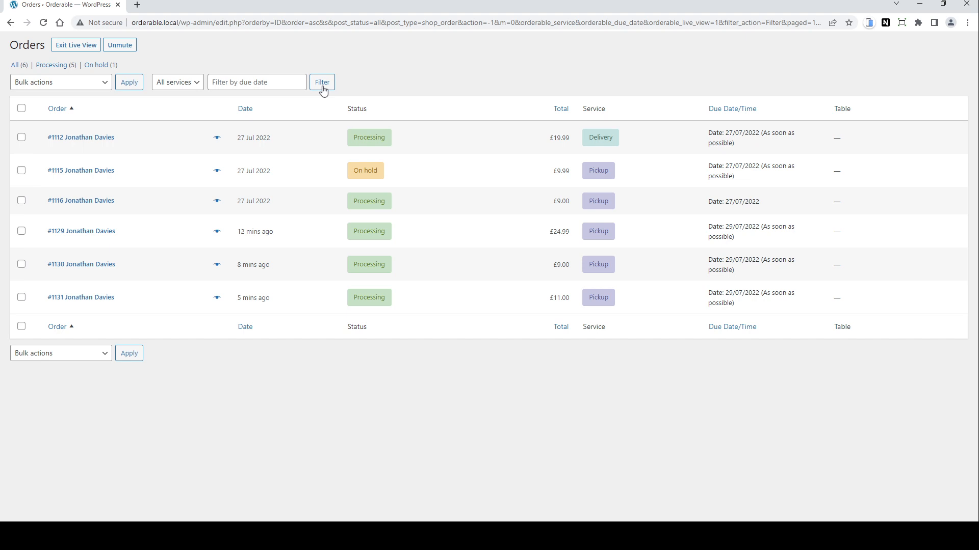
pyautogui.click(118, 46)
# Step: Switch to the Orderable documentation page on automatic receipt printing and read it
pyautogui.hotkey('alt', 'Tab')
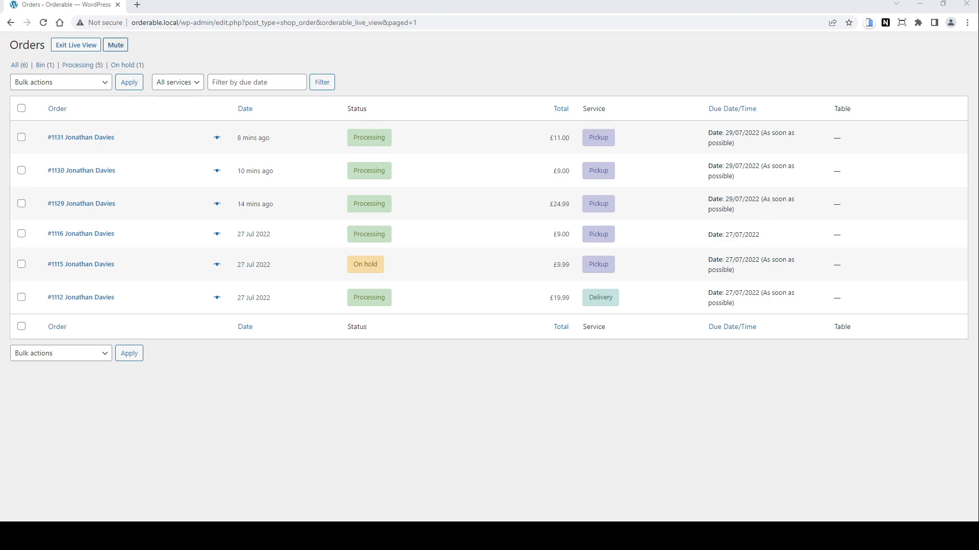
pyautogui.click(695, 375)
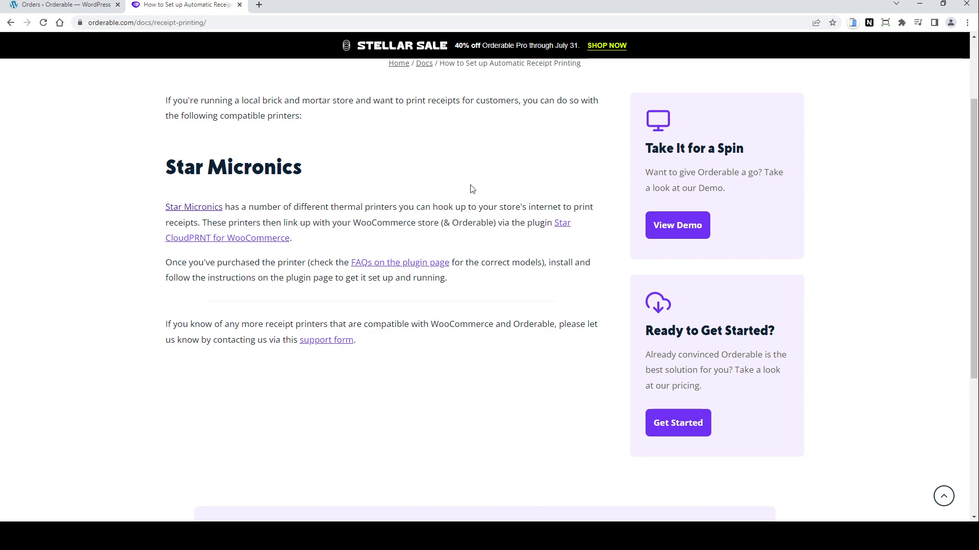
pyautogui.scroll(2, 472, 189)
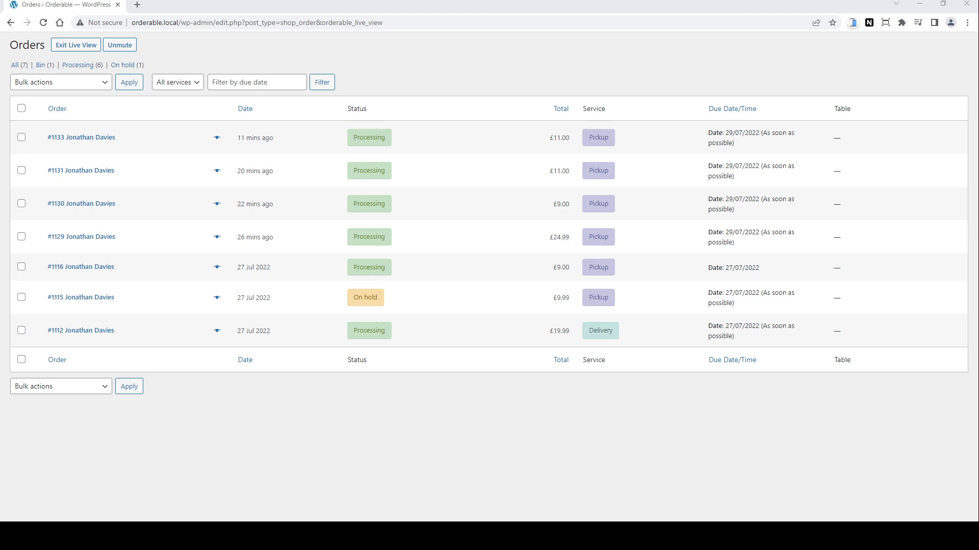
# Step: Exit the Live Order View and open Orderable's Order Statuses page
pyautogui.click(67, 46)
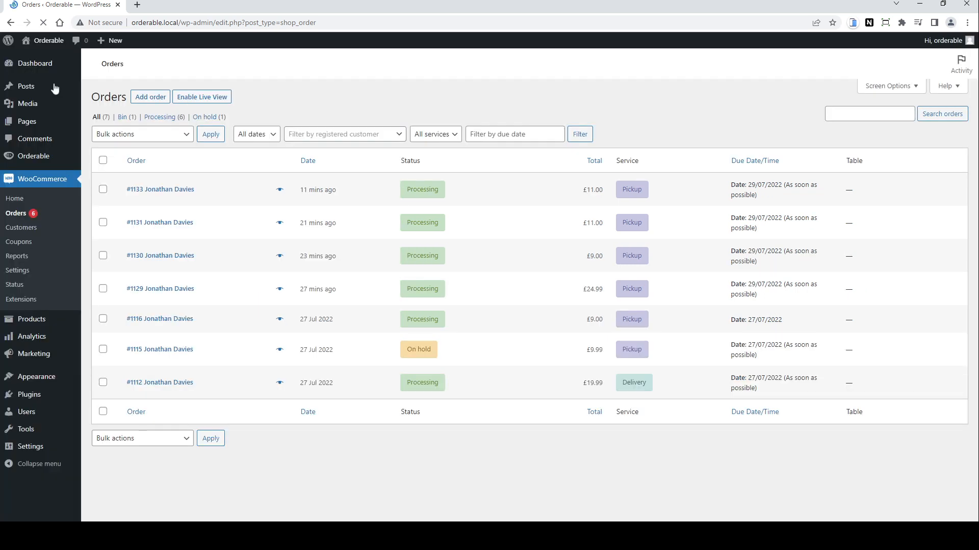
pyautogui.moveTo(47, 161)
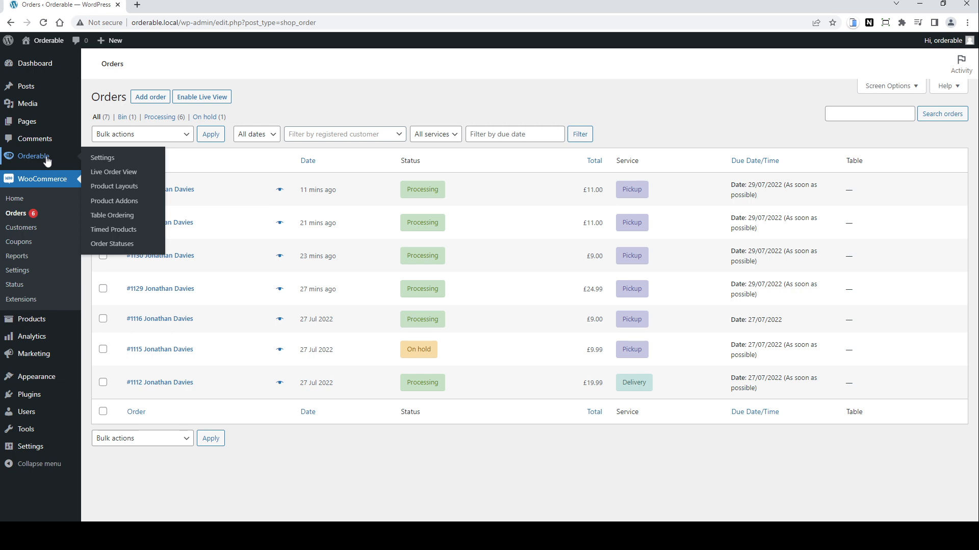
pyautogui.click(126, 246)
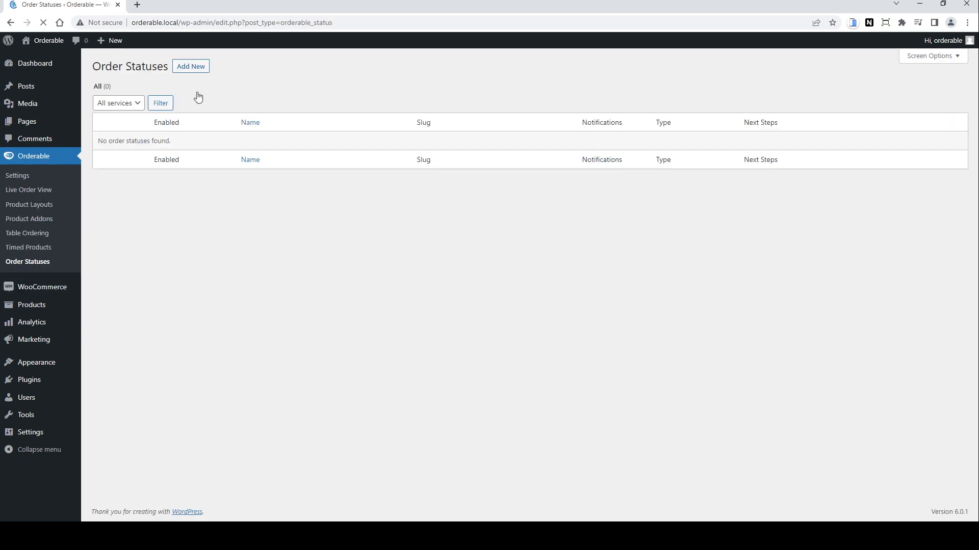
# Step: Add a new order status titled Pre-order and enable it
pyautogui.click(197, 71)
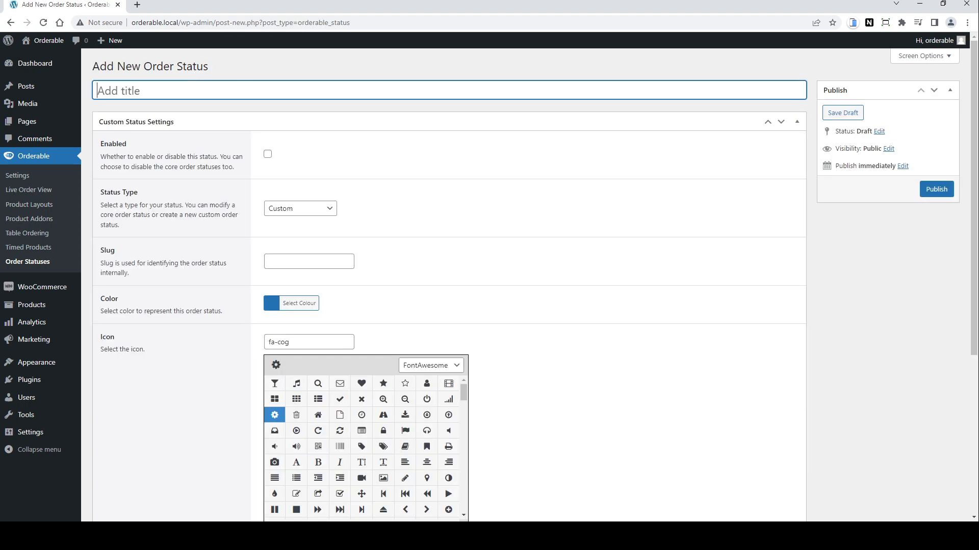
pyautogui.write('Pre-order')
pyautogui.click(267, 155)
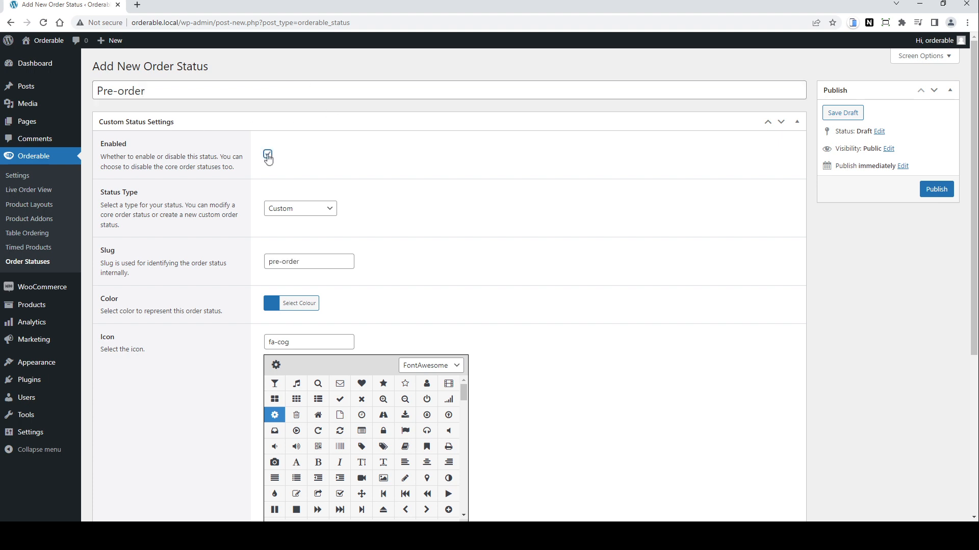
# Step: Give the Pre-order status a purple colour and a clock icon, then publish it
pyautogui.click(322, 213)
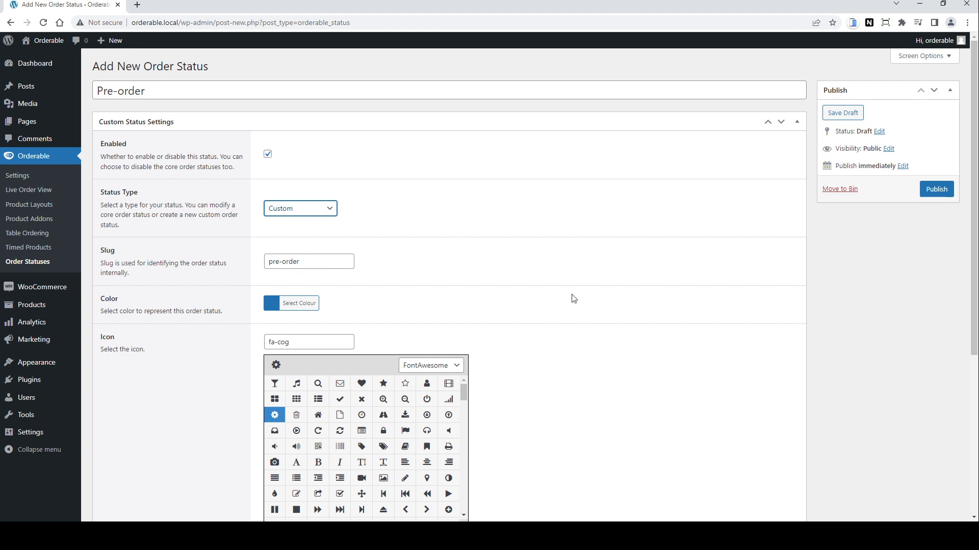
pyautogui.scroll(-2, 572, 299)
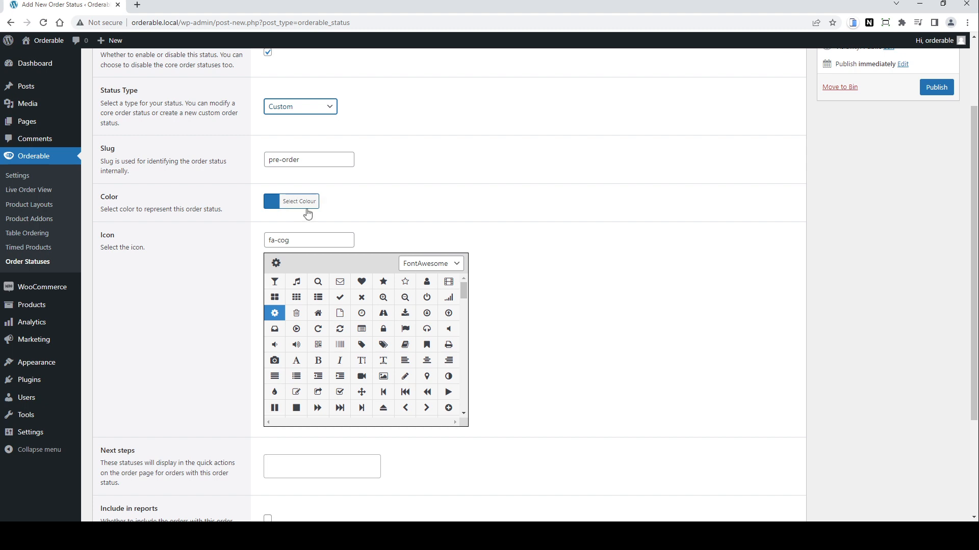
pyautogui.click(273, 204)
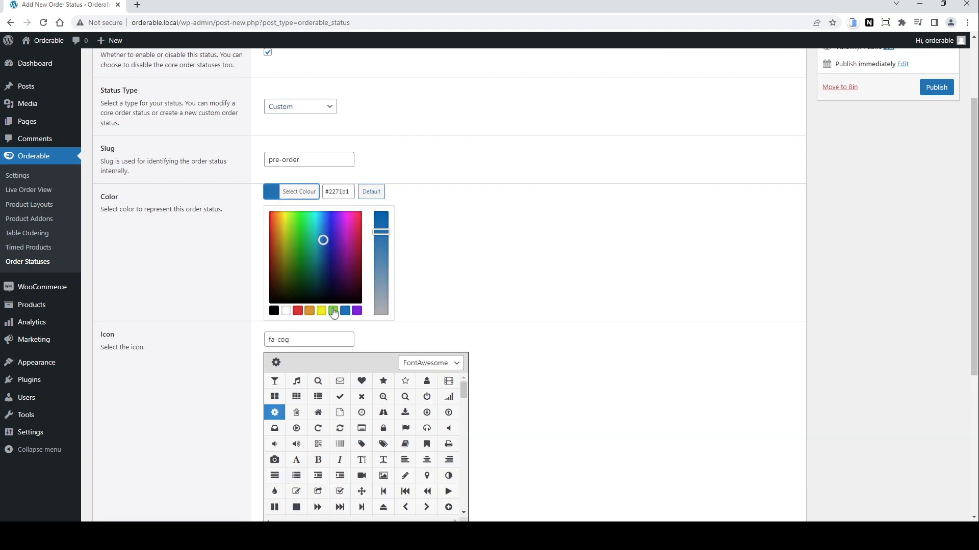
pyautogui.click(358, 312)
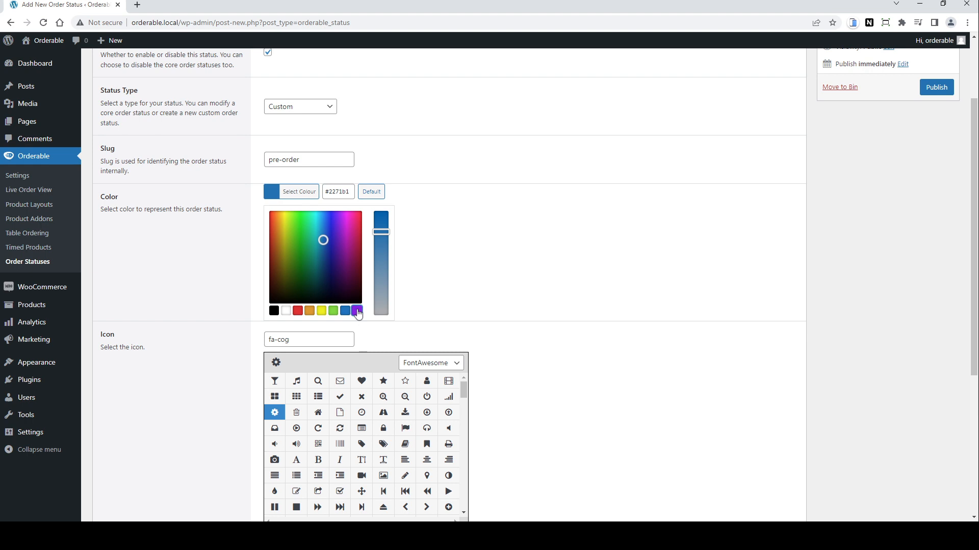
pyautogui.click(508, 262)
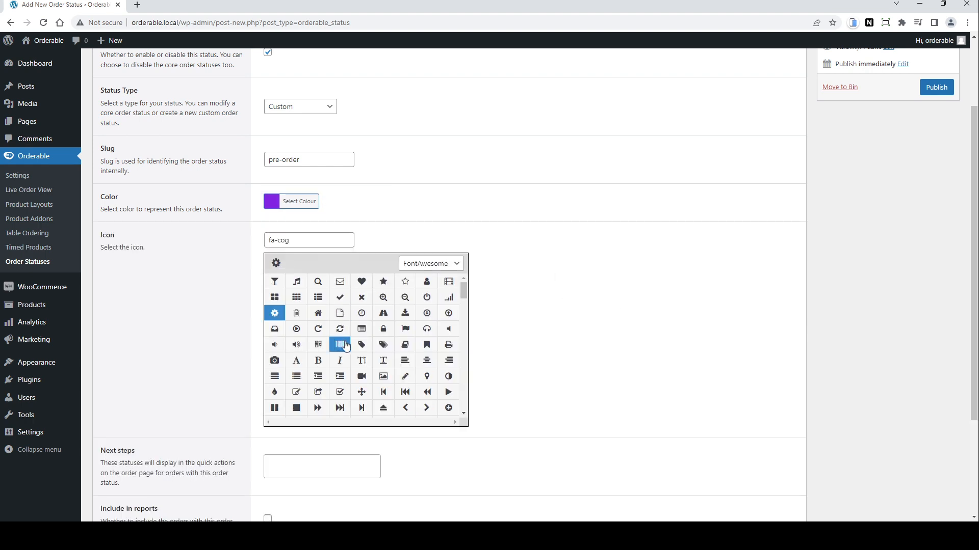
pyautogui.click(363, 319)
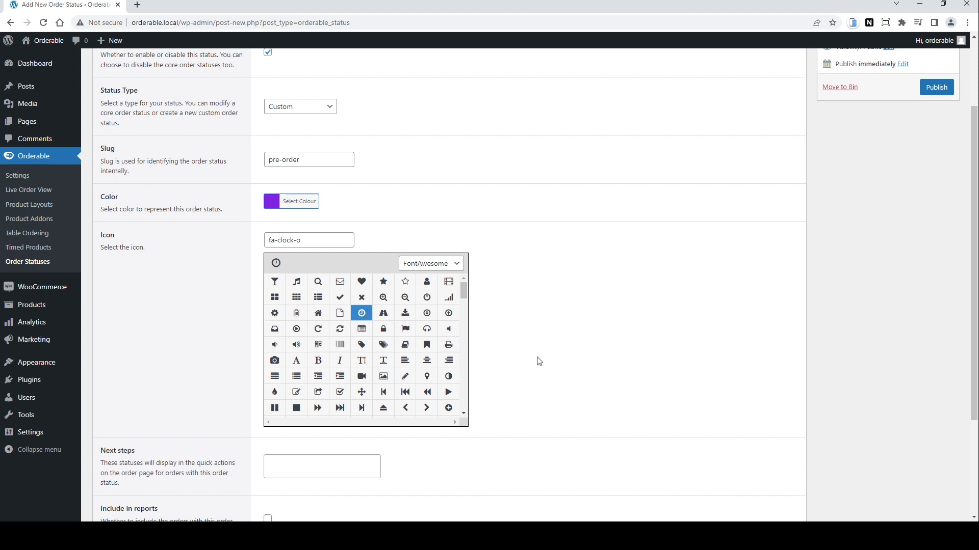
pyautogui.scroll(-1, 525, 379)
pyautogui.scroll(-3, 525, 379)
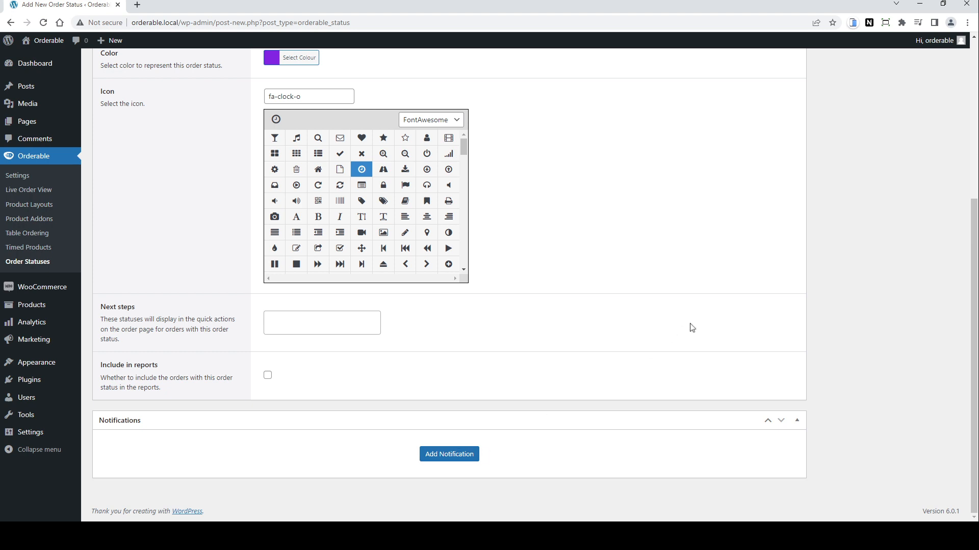
pyautogui.scroll(5, 691, 328)
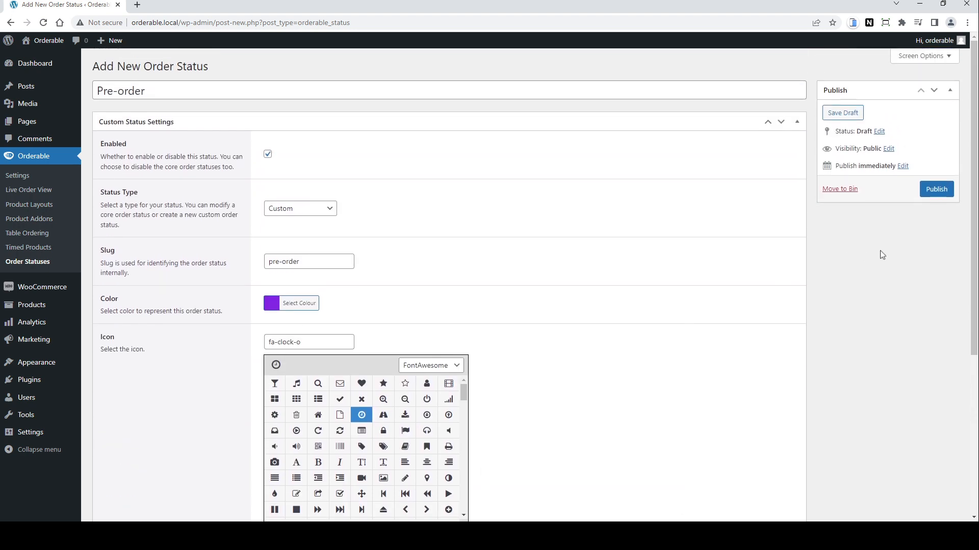
pyautogui.click(941, 190)
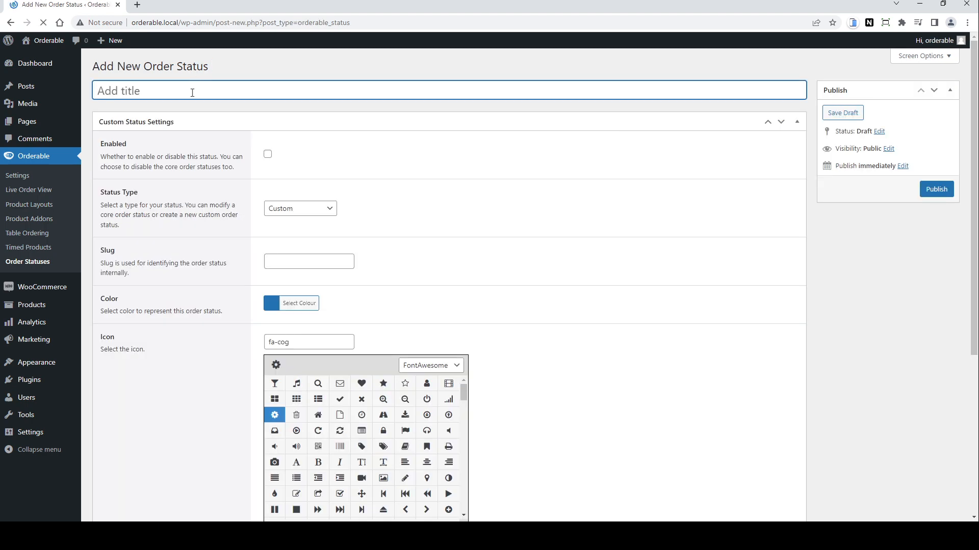
# Step: Create another order status titled Preparing, enable it and set its status type to Processing
pyautogui.write('Preparing')
pyautogui.click(268, 154)
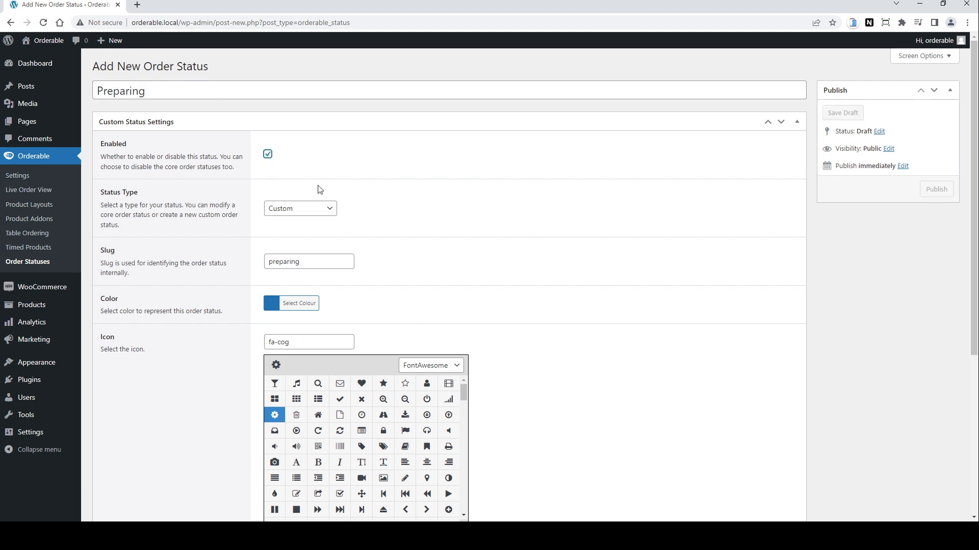
pyautogui.click(330, 210)
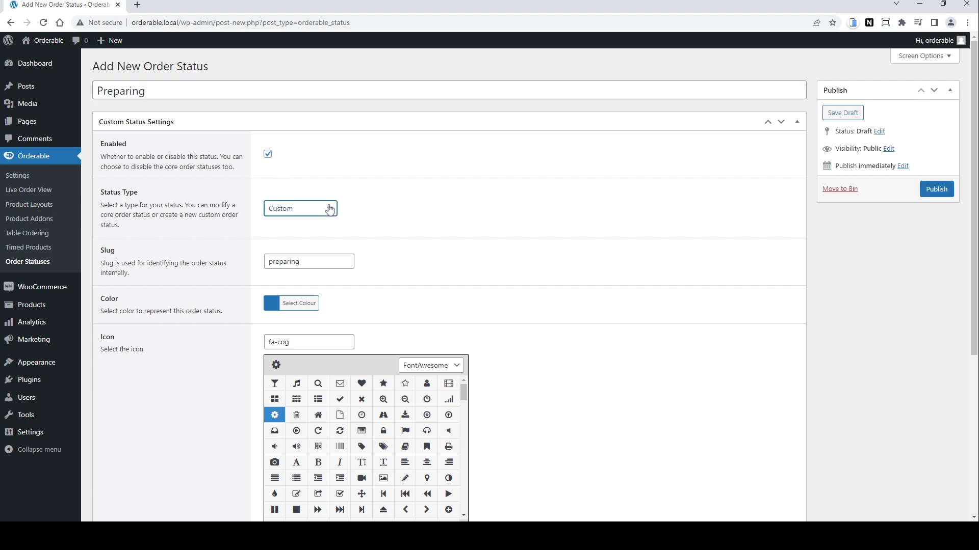
pyautogui.click(322, 244)
# Step: Give the Preparing status the colour #ef542d and a forward icon, then publish it
pyautogui.scroll(-1, 542, 354)
pyautogui.click(271, 250)
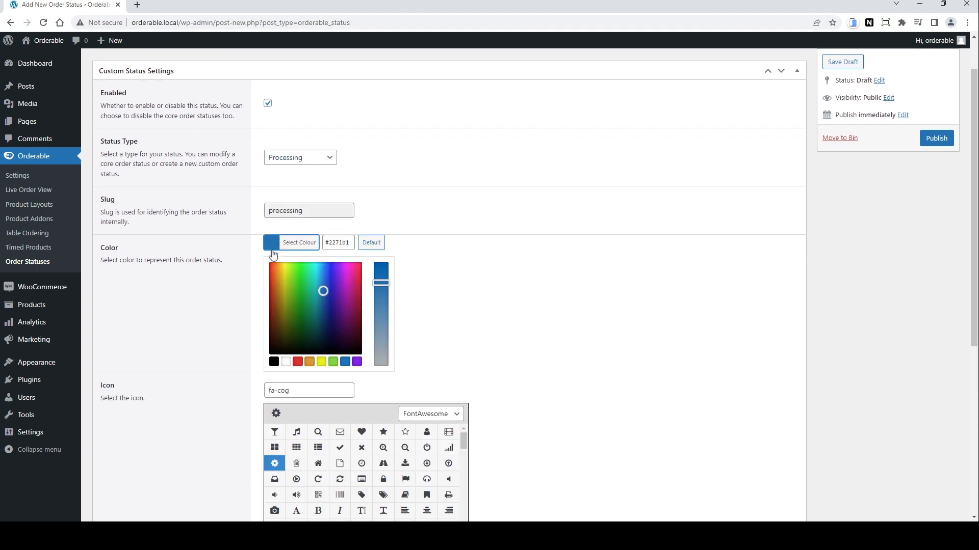
pyautogui.click(281, 267)
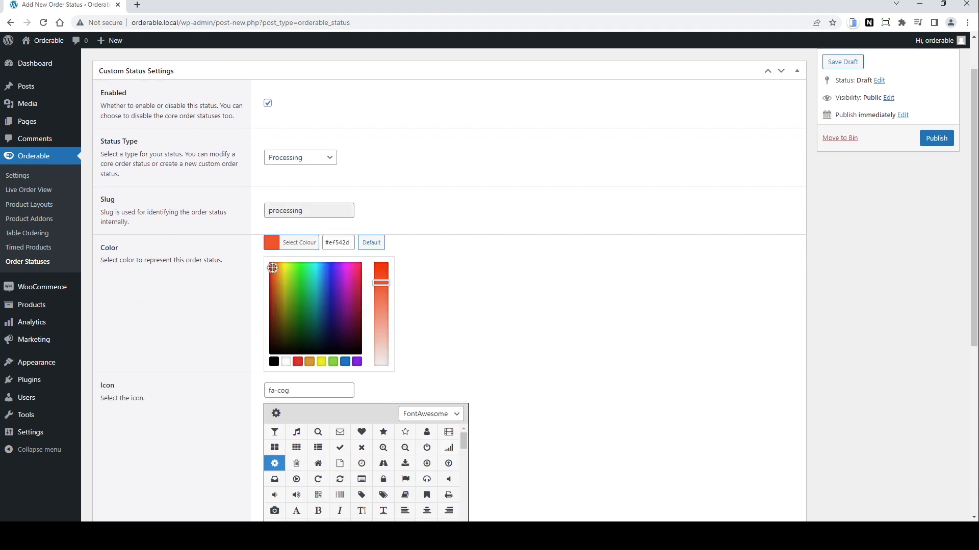
pyautogui.scroll(-4, 494, 321)
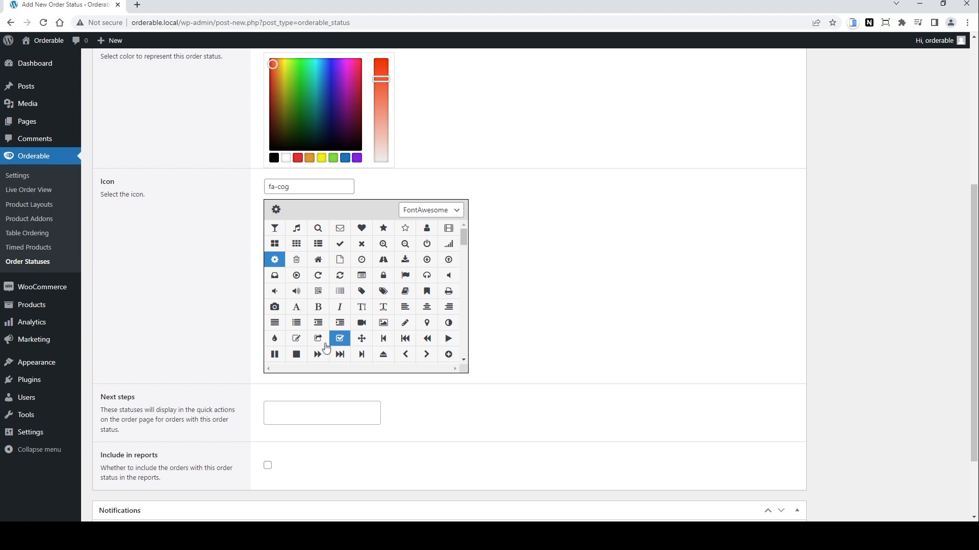
pyautogui.click(316, 358)
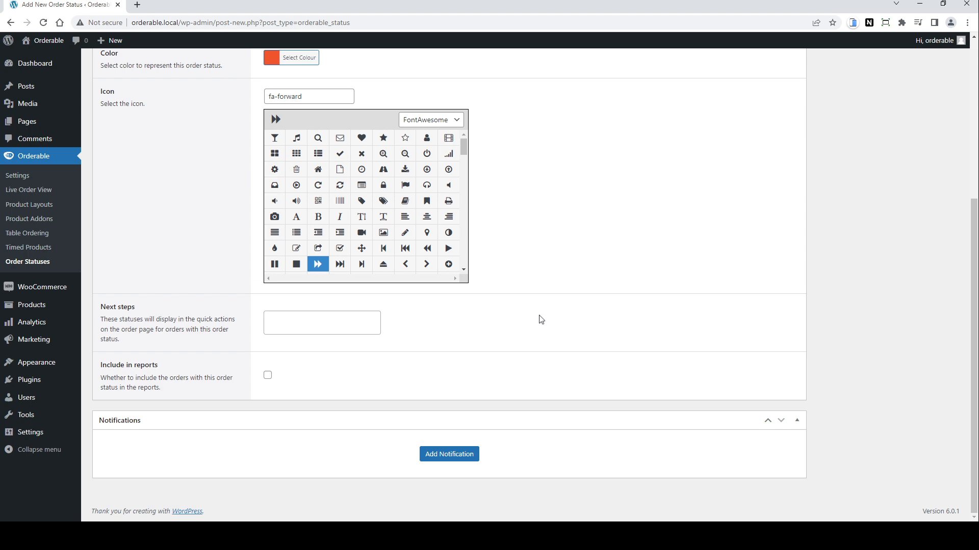
pyautogui.scroll(5, 764, 288)
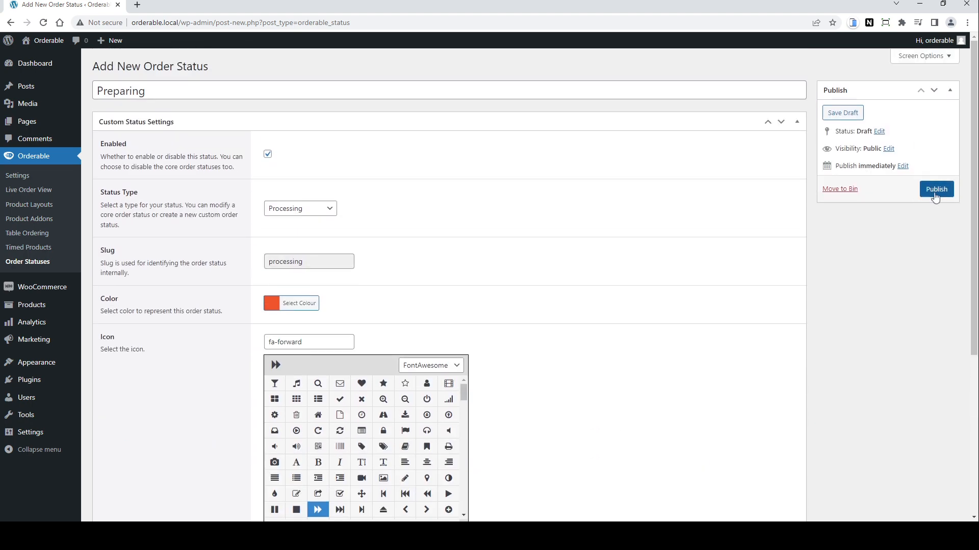
pyautogui.click(935, 192)
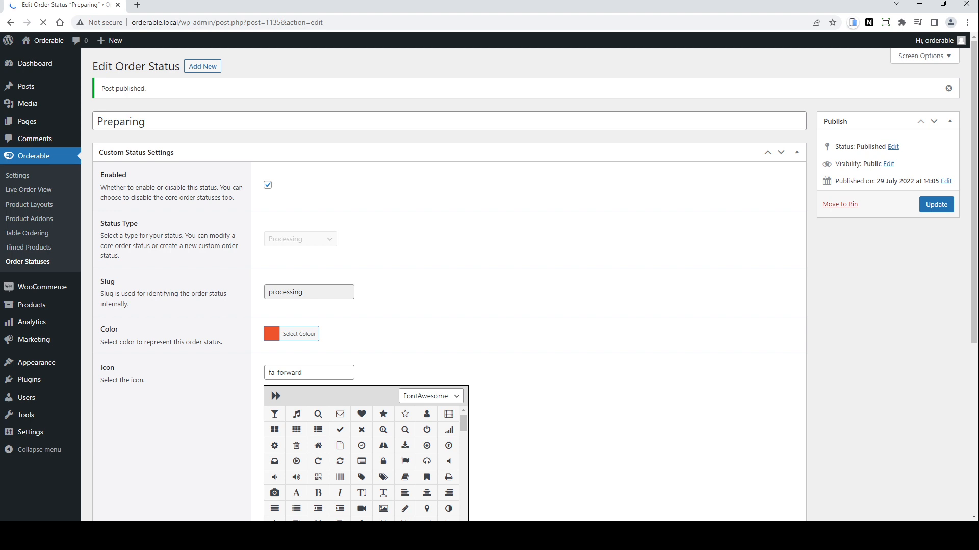
# Step: In the Live Order View, set order #1115 to Preparing from its quick-view popup
pyautogui.click(30, 193)
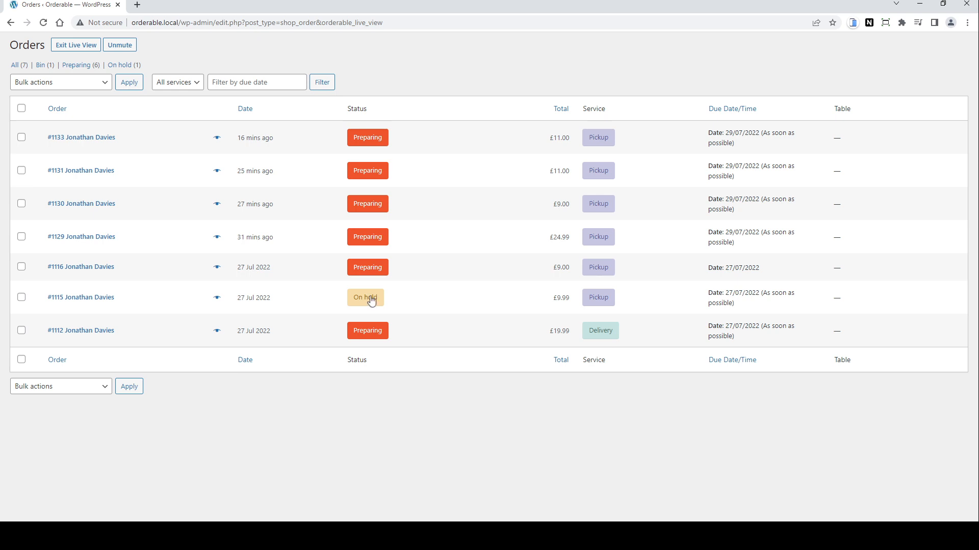
pyautogui.click(216, 299)
pyautogui.click(217, 298)
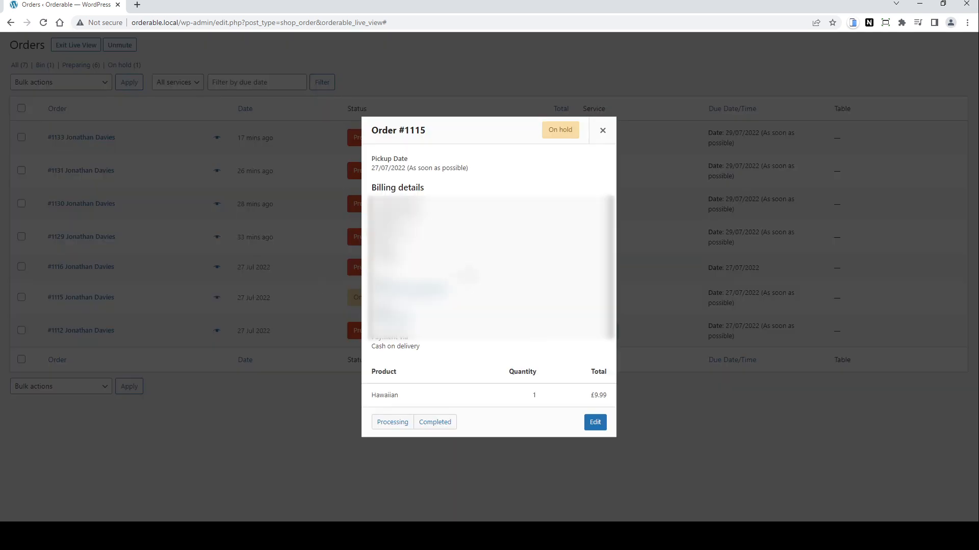
pyautogui.click(392, 423)
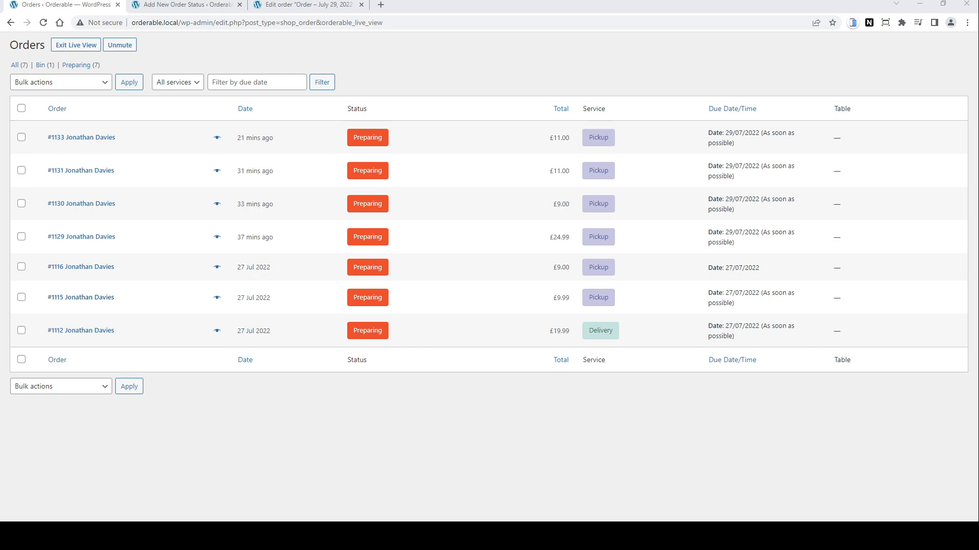
# Step: Open order #1115 for editing and change its status to Pre-order, then update the order
pyautogui.click(93, 300)
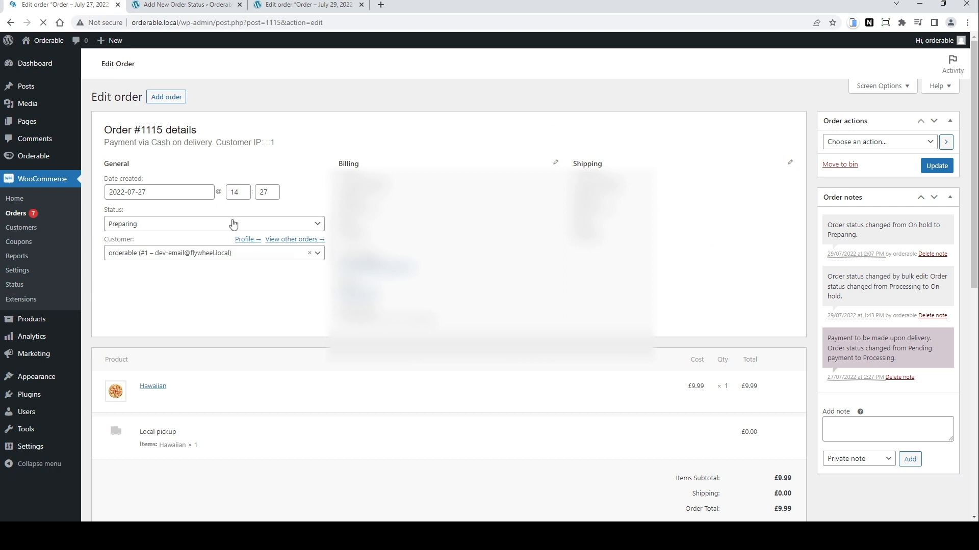
pyautogui.click(299, 230)
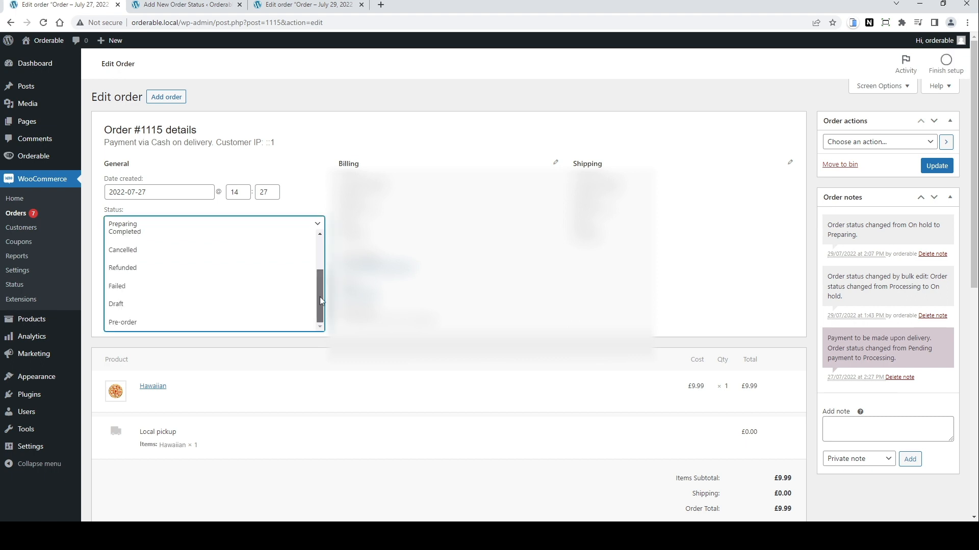
pyautogui.click(286, 322)
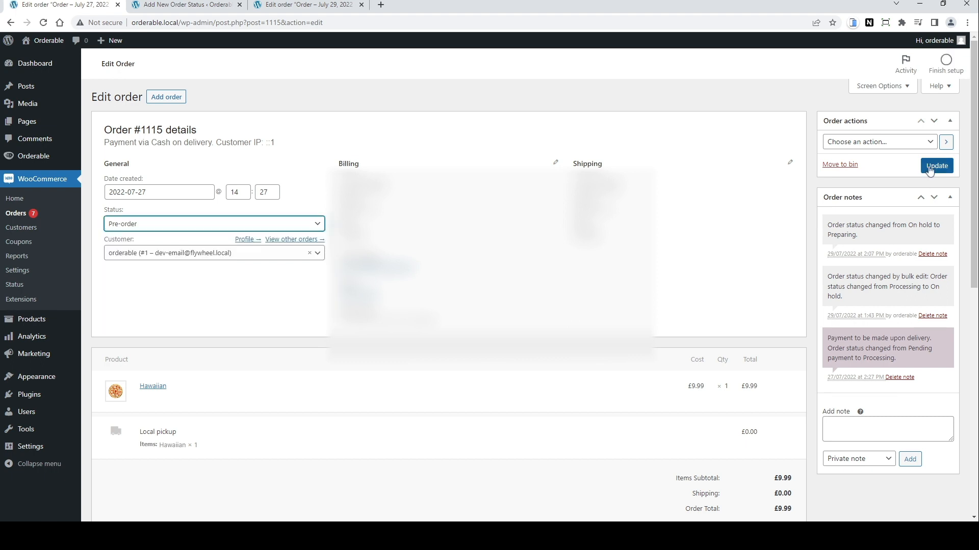
pyautogui.click(931, 167)
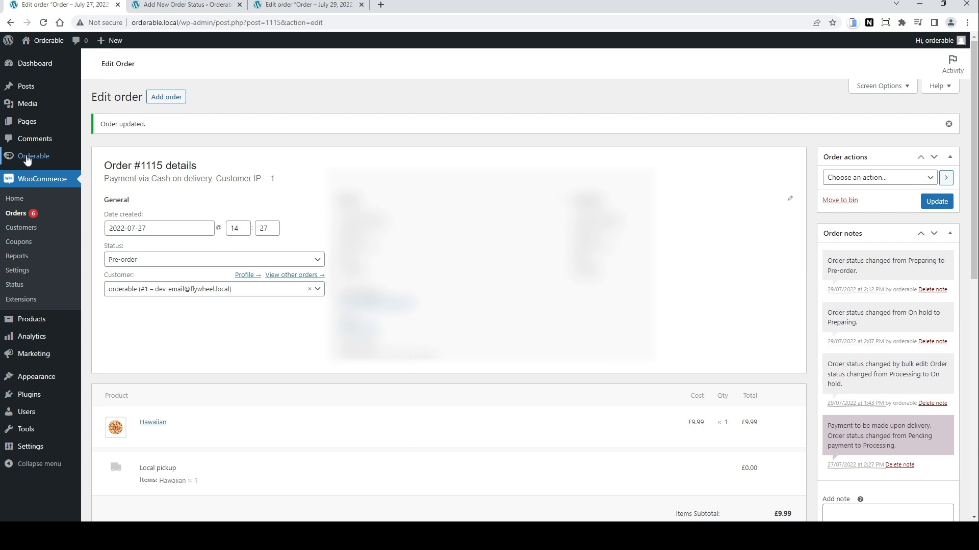
# Step: Open the Live Order View to review the list of orders and their statuses
pyautogui.moveTo(27, 159)
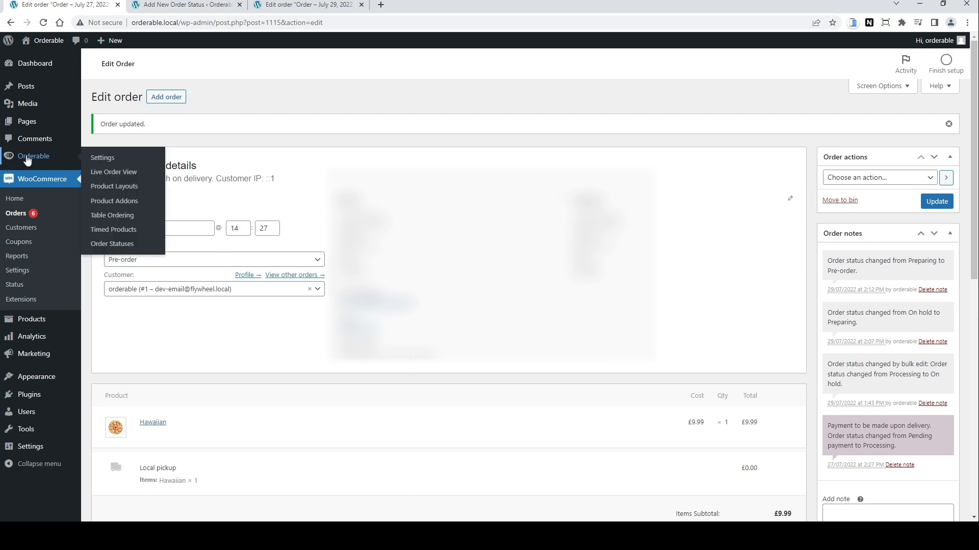
pyautogui.click(114, 172)
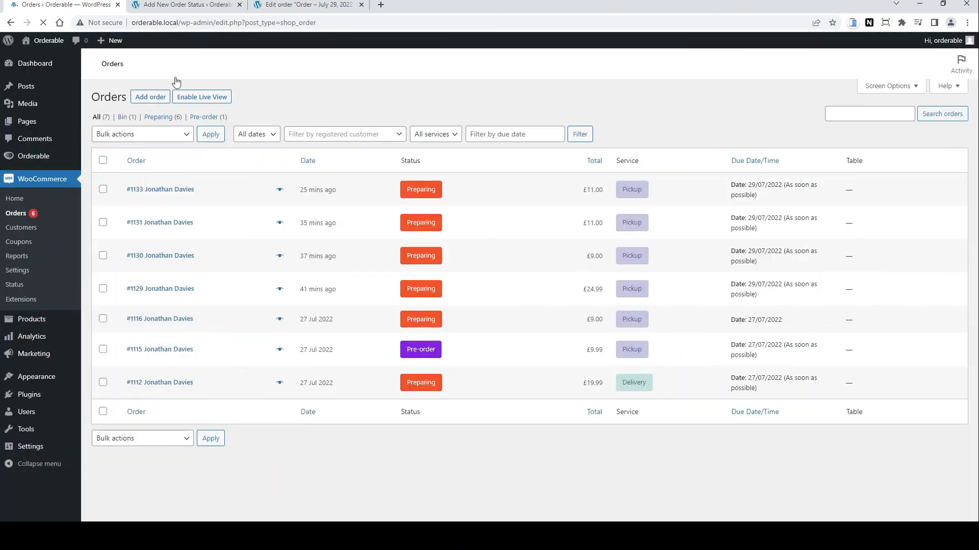
pyautogui.moveTo(34, 161)
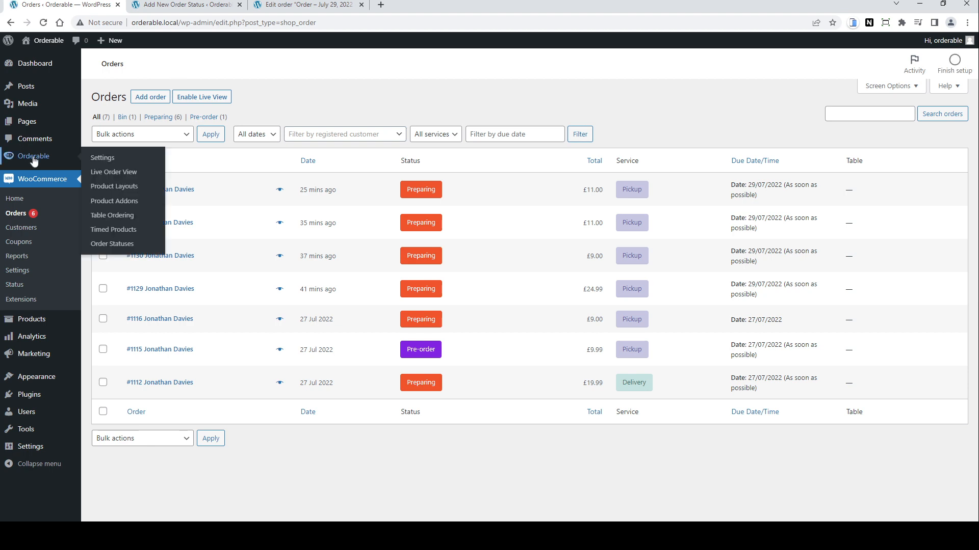
# Step: Add a new table titled Table 1 with Table ID 1 and a URL pointing to the order page, then publish it
pyautogui.click(112, 216)
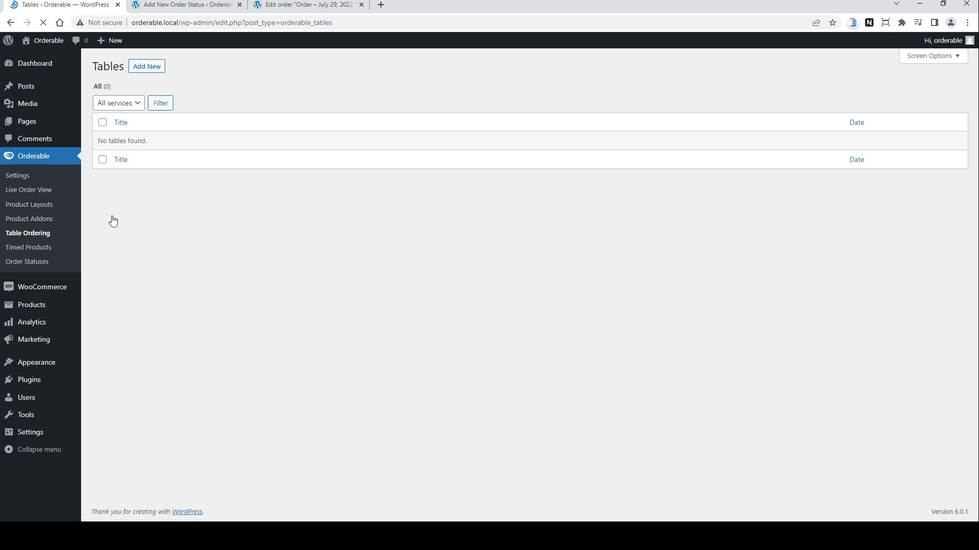
pyautogui.click(144, 71)
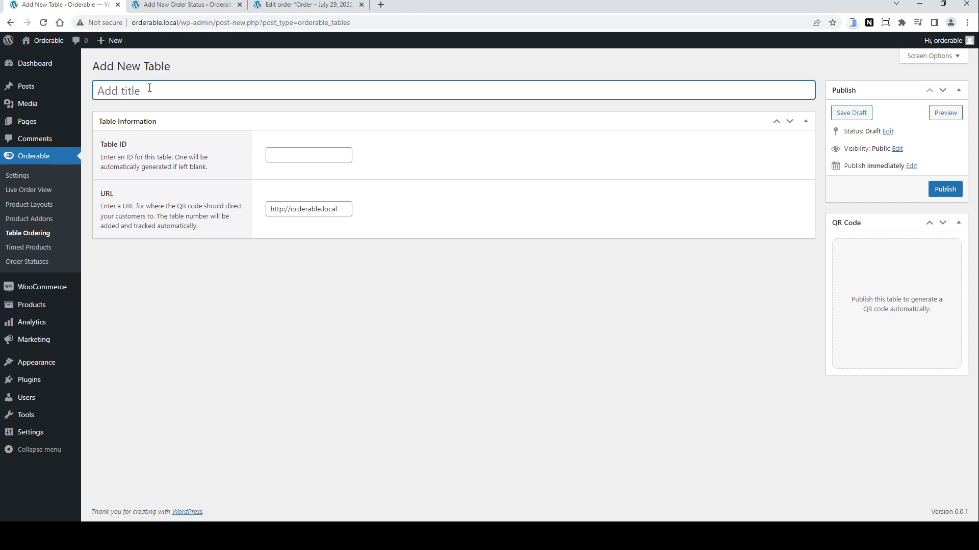
pyautogui.write('Table 1')
pyautogui.click(296, 156)
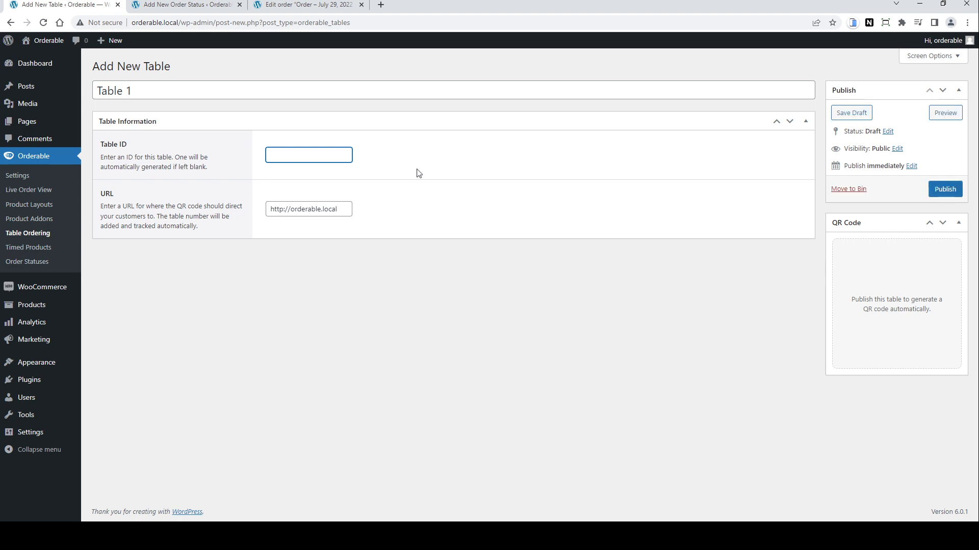
pyautogui.write('1')
pyautogui.click(343, 206)
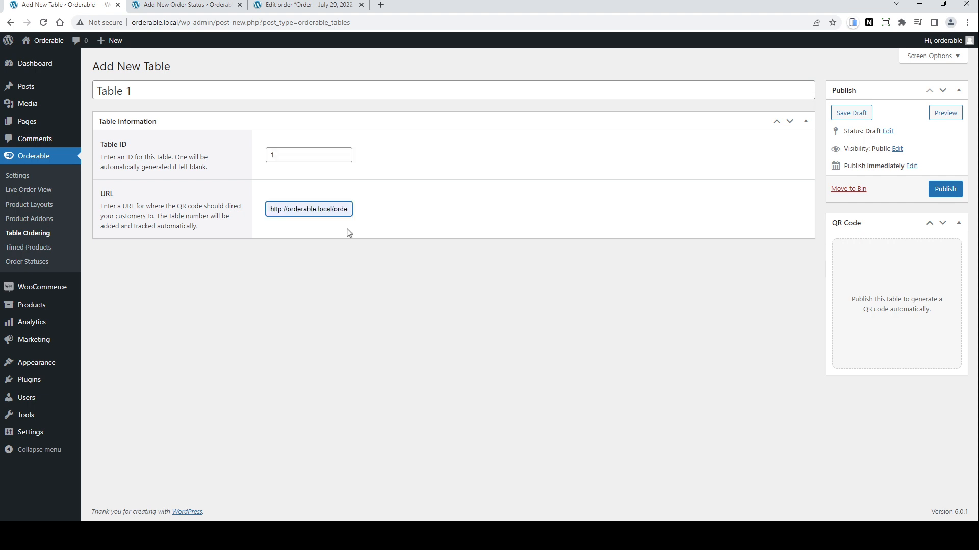
pyautogui.click(346, 229)
pyautogui.click(944, 189)
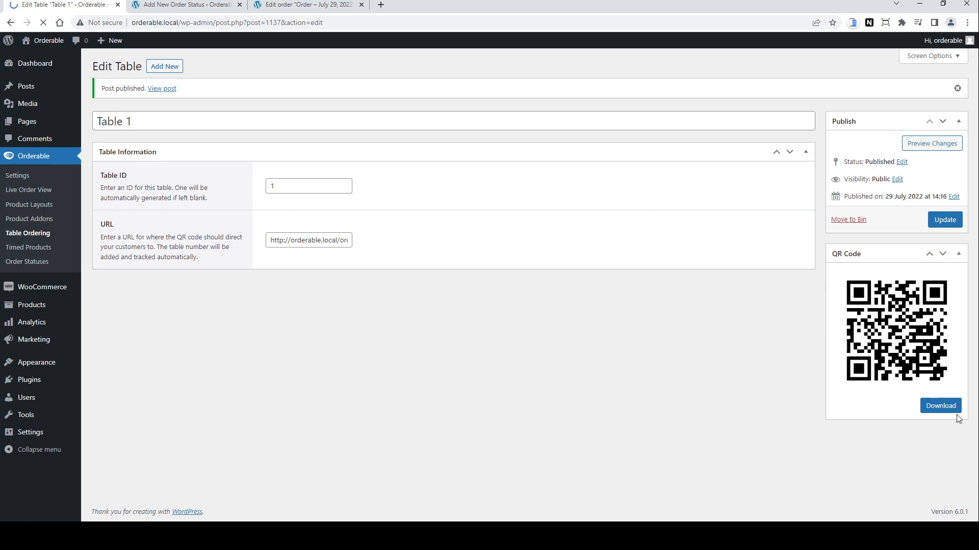
# Step: Open Table 1's QR code link to the ordering page and select the Super Swiss Burger
pyautogui.click(932, 410)
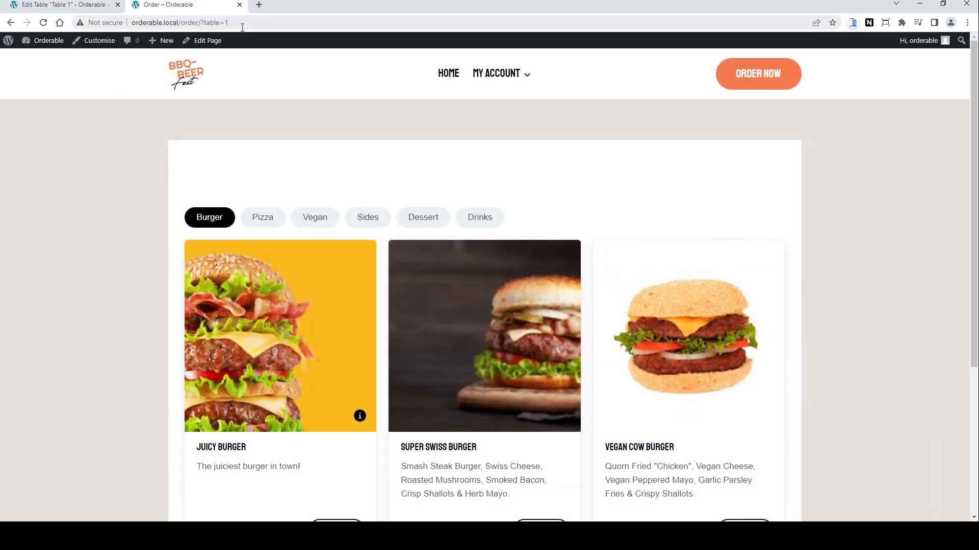
pyautogui.scroll(-2, 535, 291)
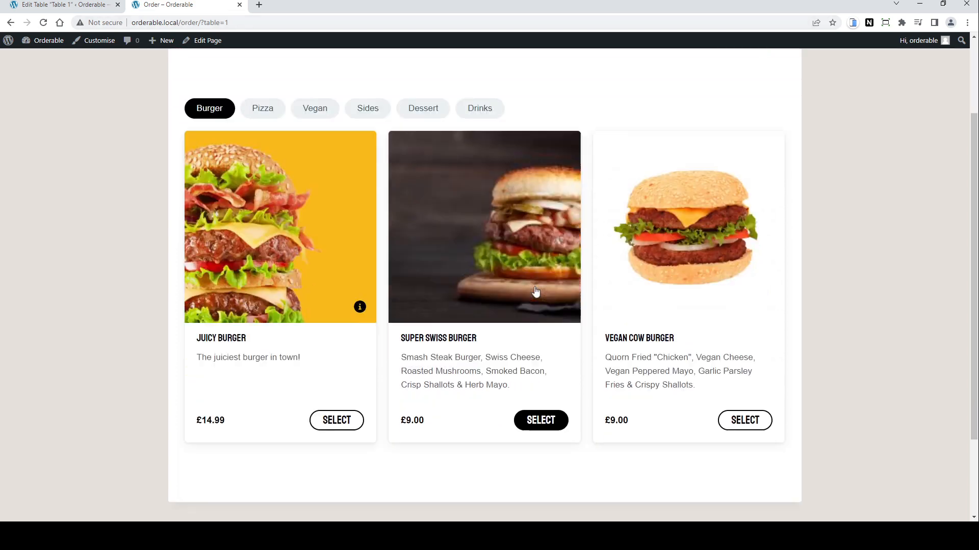
pyautogui.scroll(-2, 536, 292)
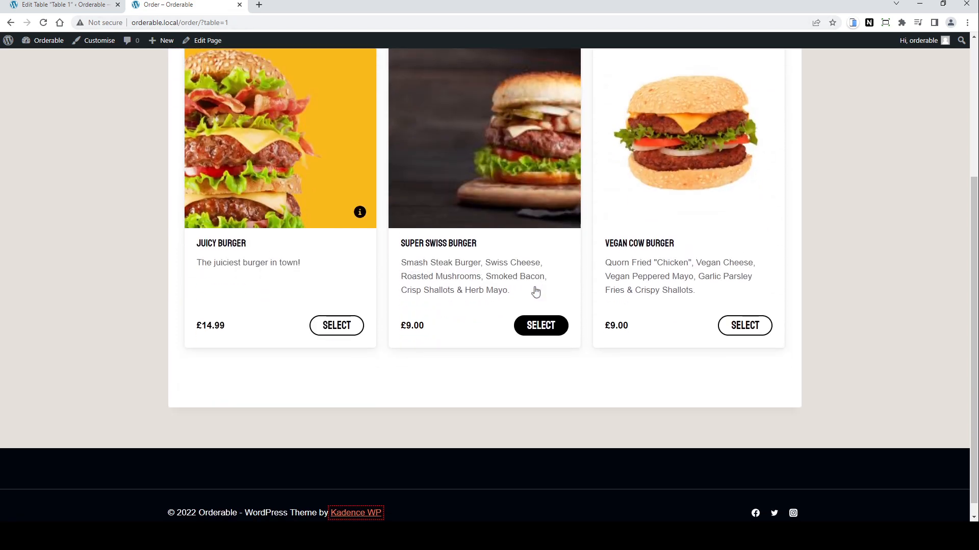
pyautogui.click(543, 330)
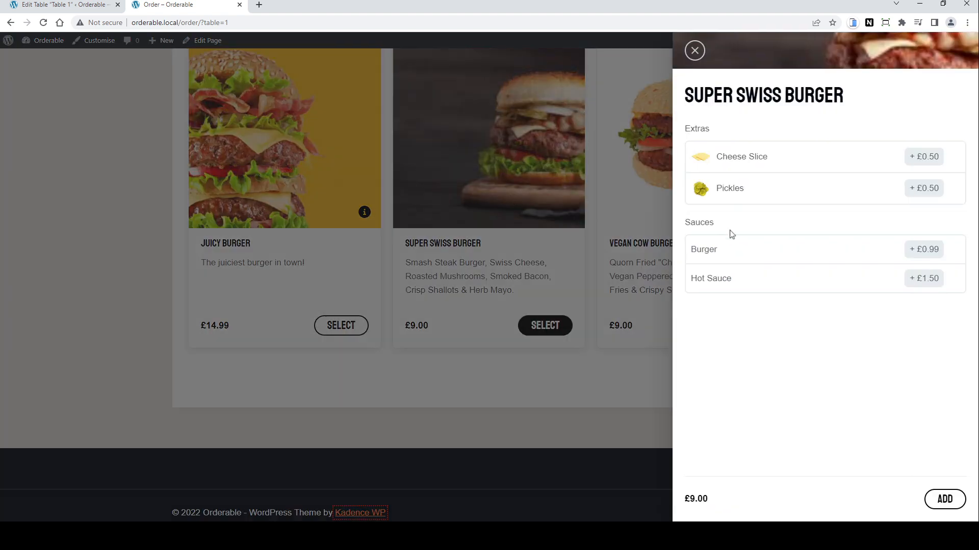
# Step: Add the Super Swiss Burger with Hot Sauce to the order, check out and place the order with cash on delivery
pyautogui.click(927, 280)
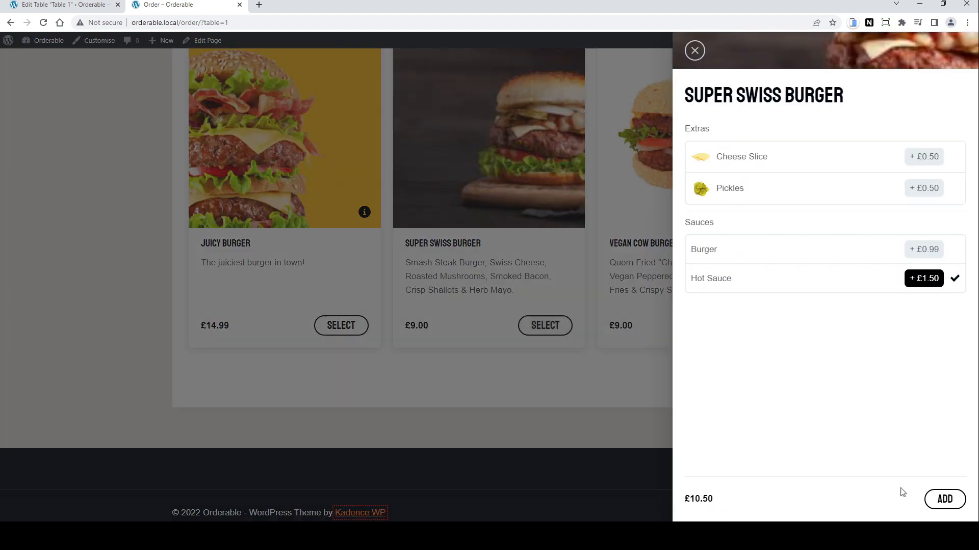
pyautogui.click(941, 501)
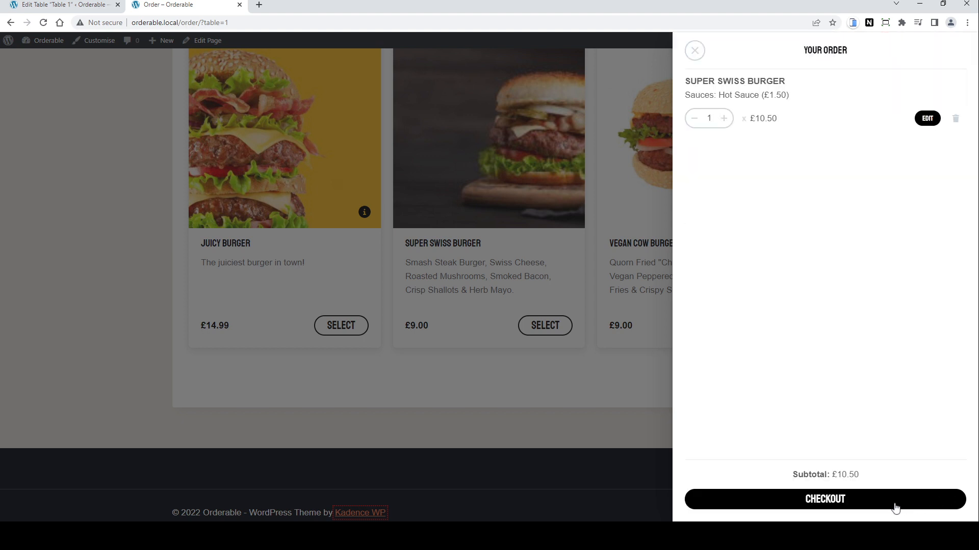
pyautogui.click(849, 507)
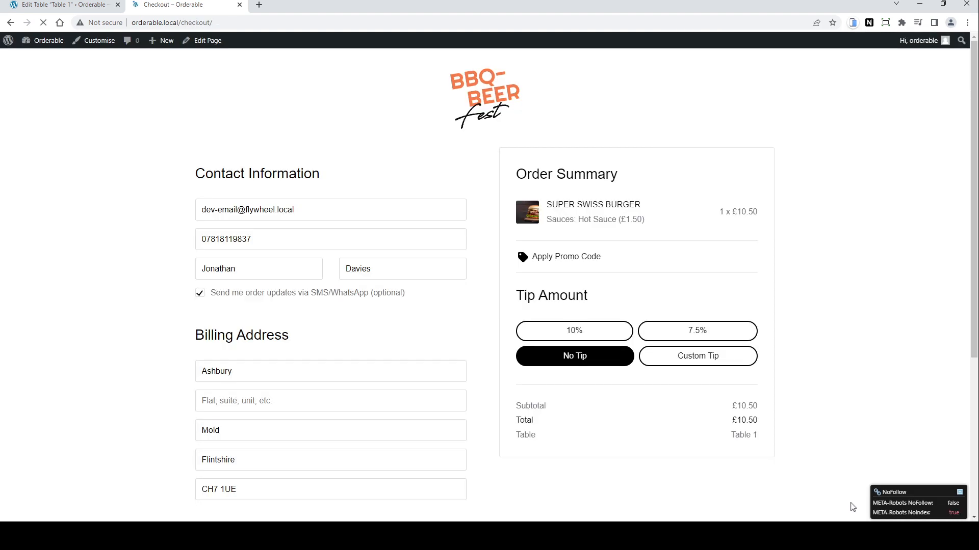
pyautogui.scroll(-5, 716, 267)
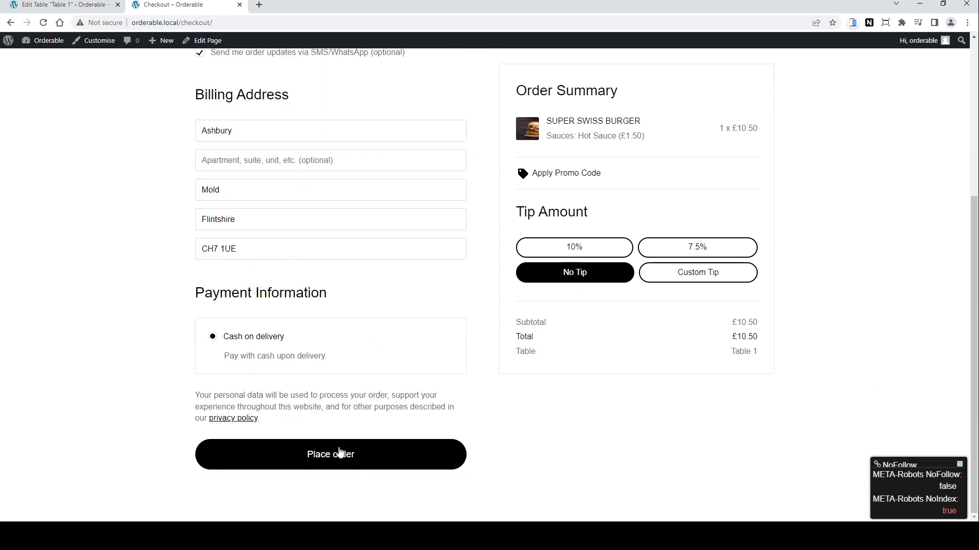
pyautogui.click(342, 460)
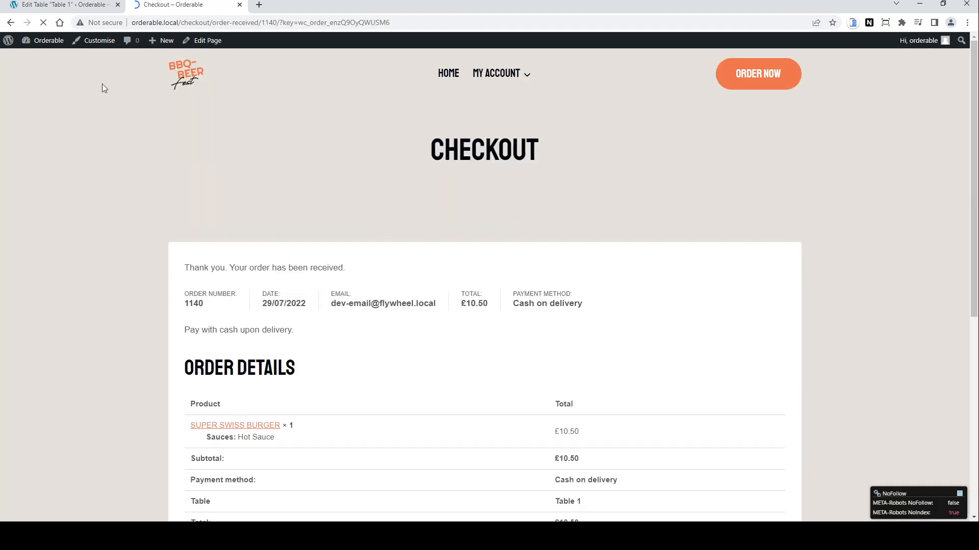
# Step: Return to the admin tab and open the Live Order View
pyautogui.click(81, 8)
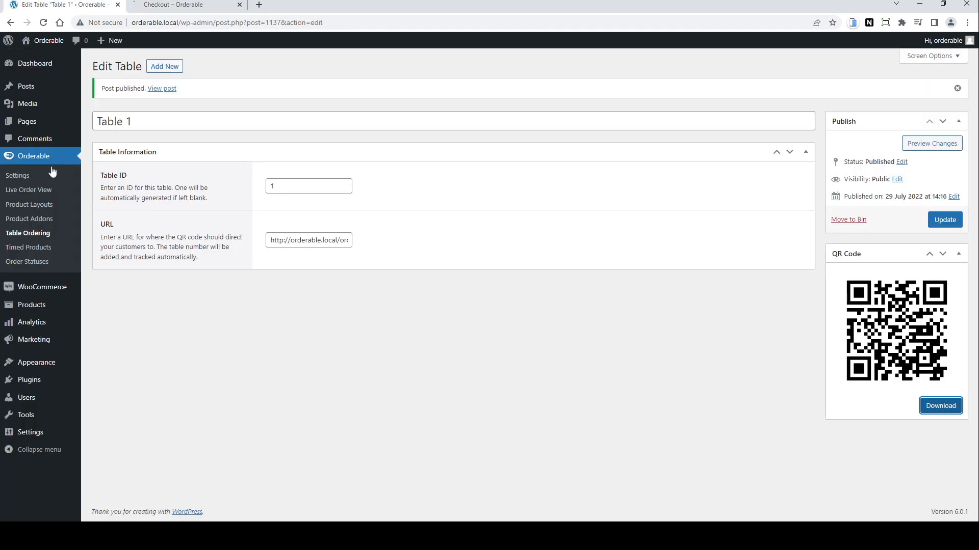
pyautogui.click(40, 193)
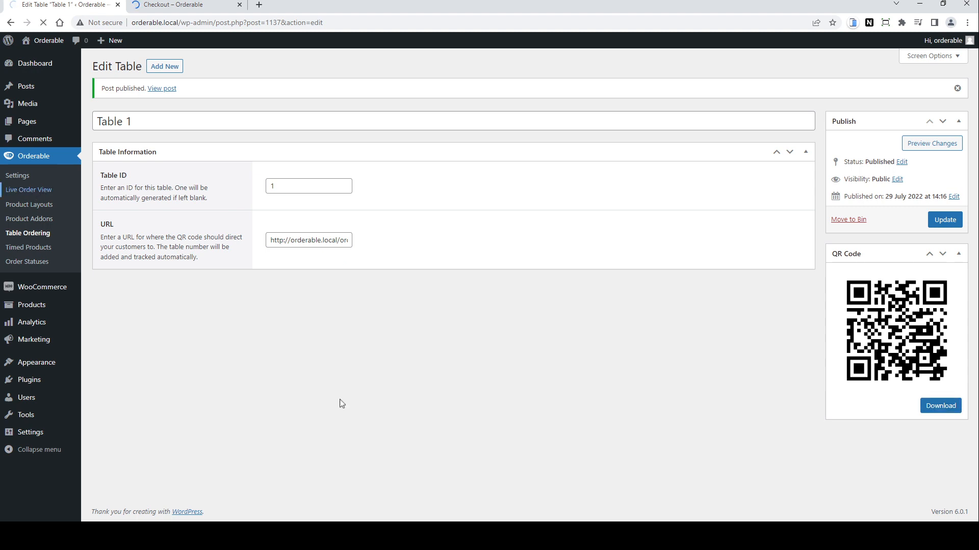
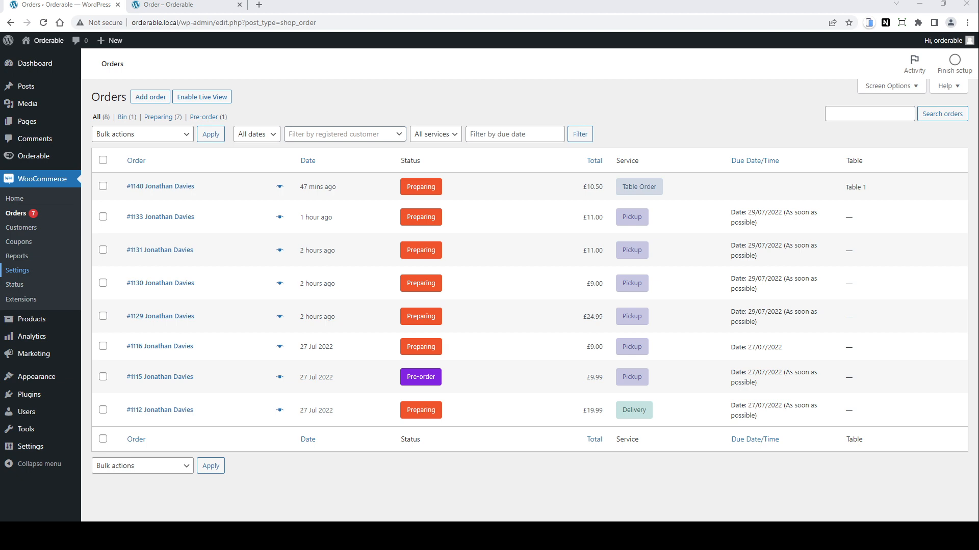
# Step: Open the Local shipping zone in the WooCommerce shipping settings and inspect its Flat rate settings
pyautogui.click(17, 270)
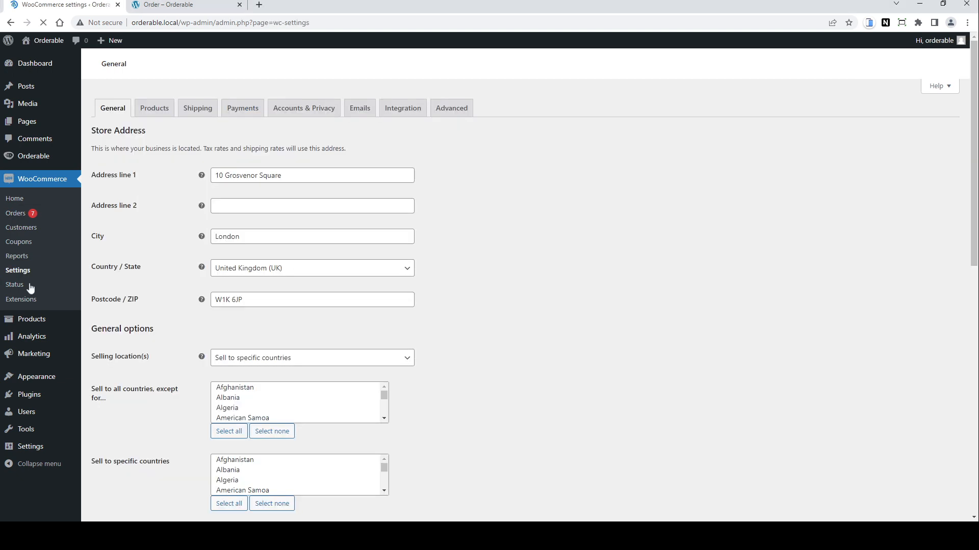
pyautogui.click(198, 112)
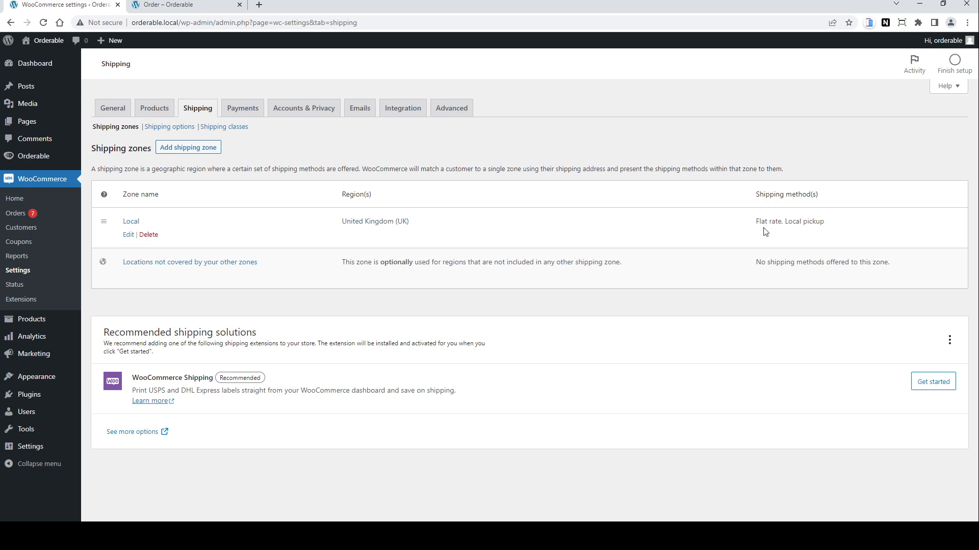
pyautogui.click(129, 236)
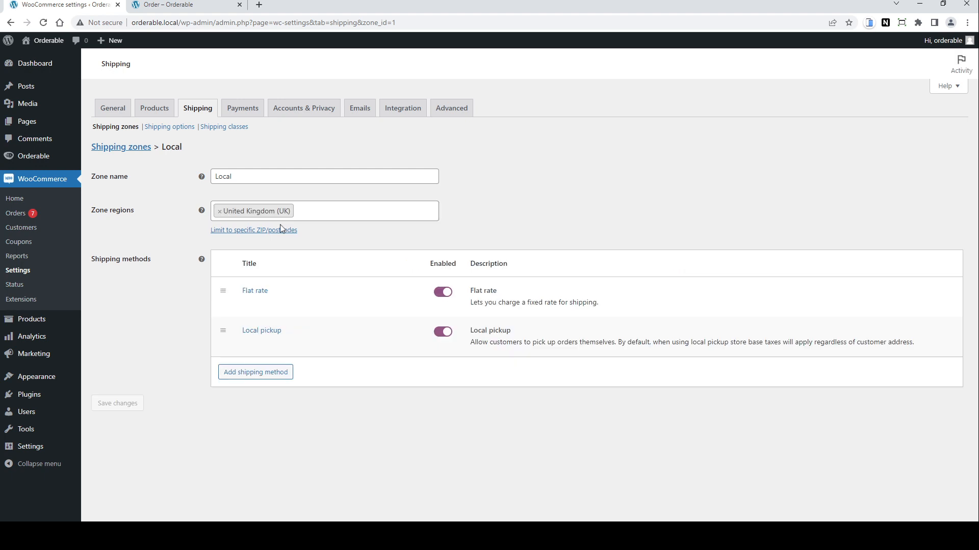
pyautogui.moveTo(249, 298)
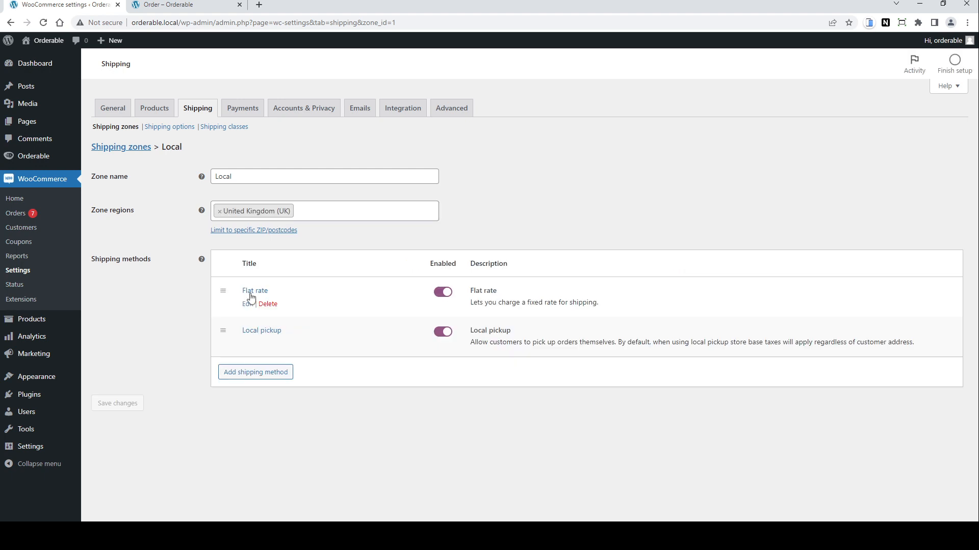
pyautogui.click(249, 304)
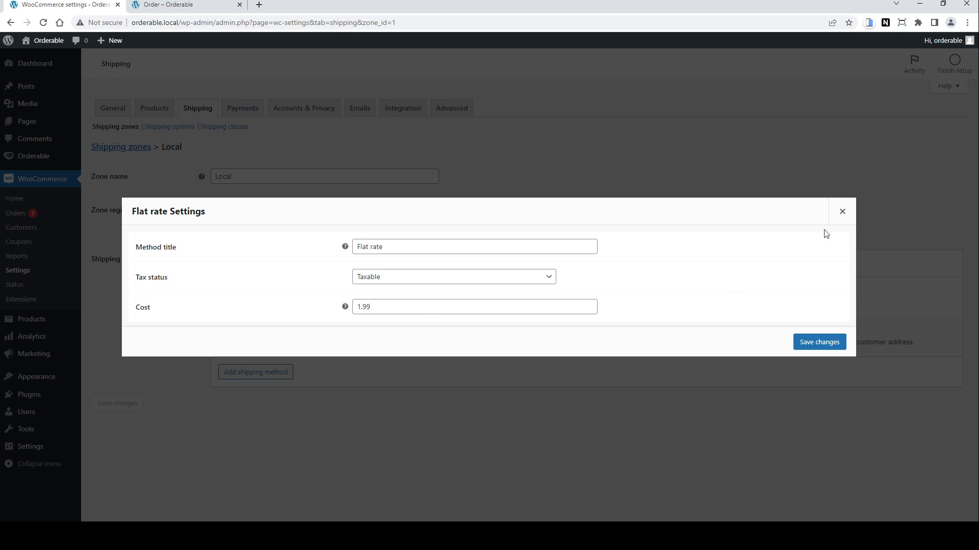
pyautogui.click(842, 211)
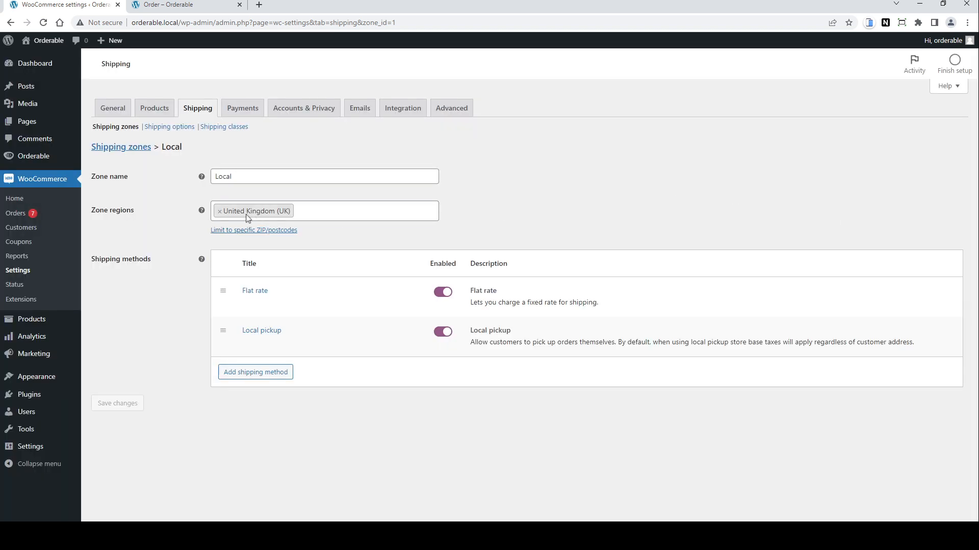
# Step: Replace the Local zone's United Kingdom region with a pasted list of W1 postcodes and save the zone
pyautogui.click(220, 212)
pyautogui.click(512, 218)
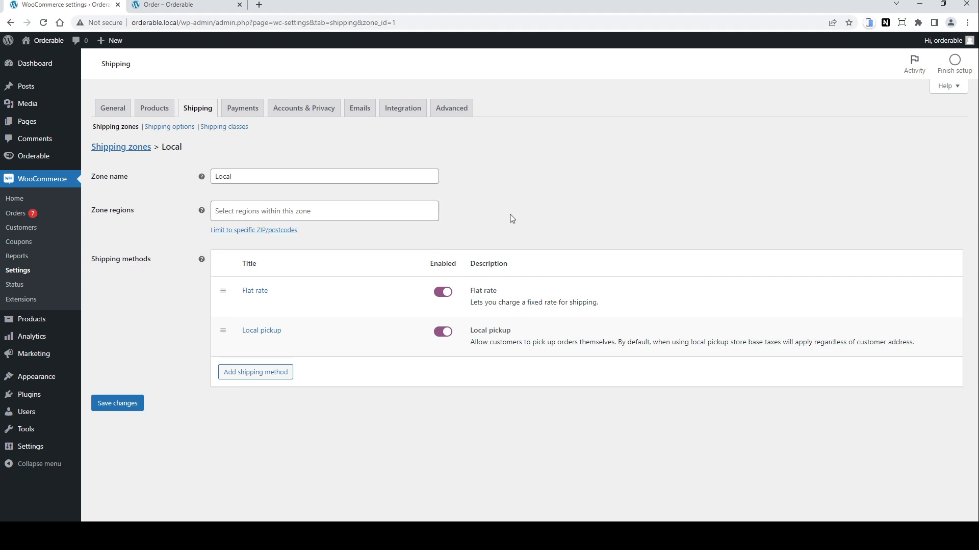
pyautogui.click(296, 232)
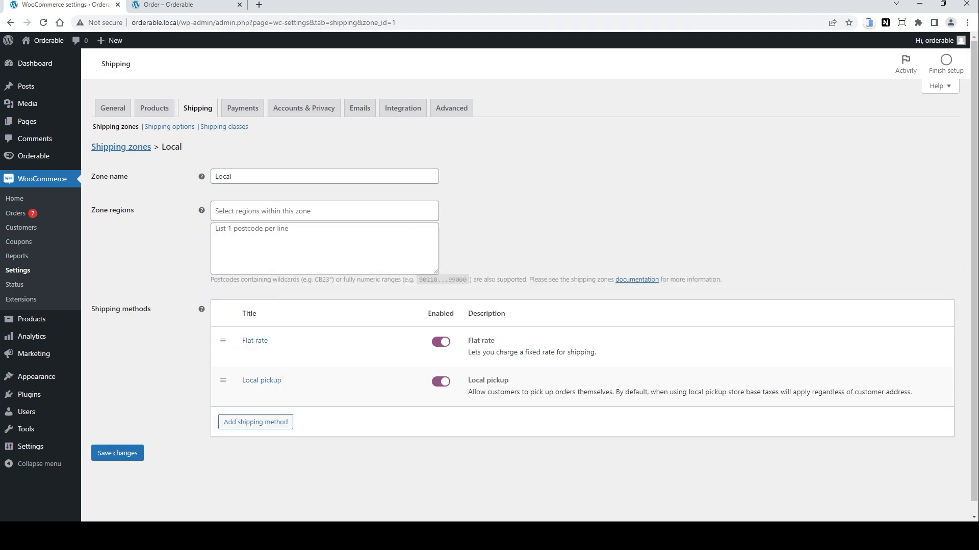
pyautogui.hotkey('ctrl', 'v')
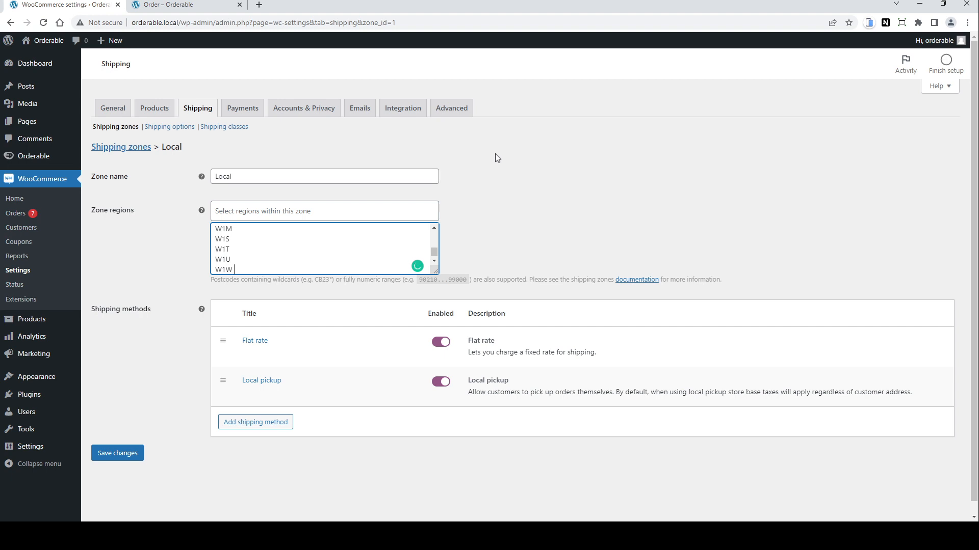
pyautogui.click(126, 455)
# Step: On the order page, add the American Hot pizza from the Pizza category and proceed to checkout
pyautogui.click(194, 5)
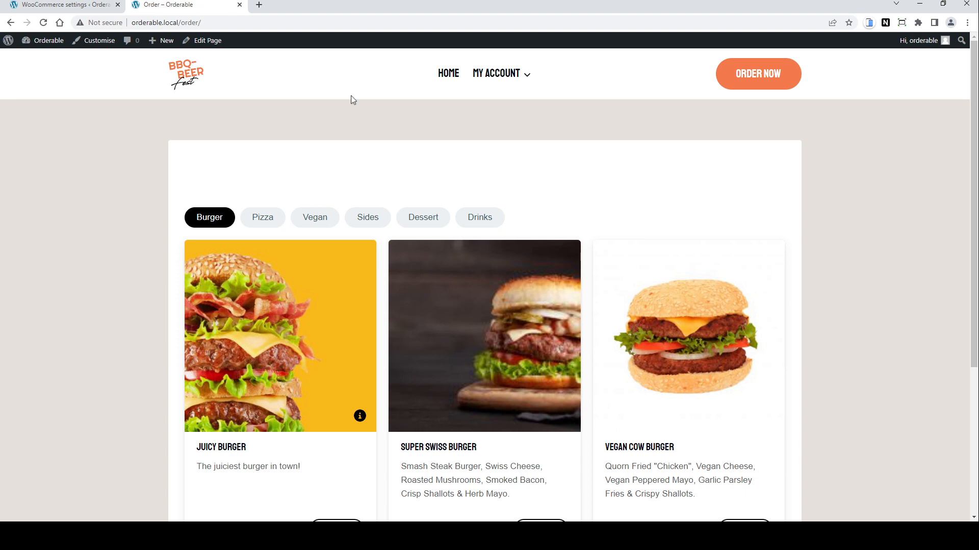
pyautogui.scroll(-1, 627, 184)
pyautogui.scroll(1, 579, 153)
pyautogui.click(262, 217)
pyautogui.scroll(-2, 406, 343)
pyautogui.click(544, 414)
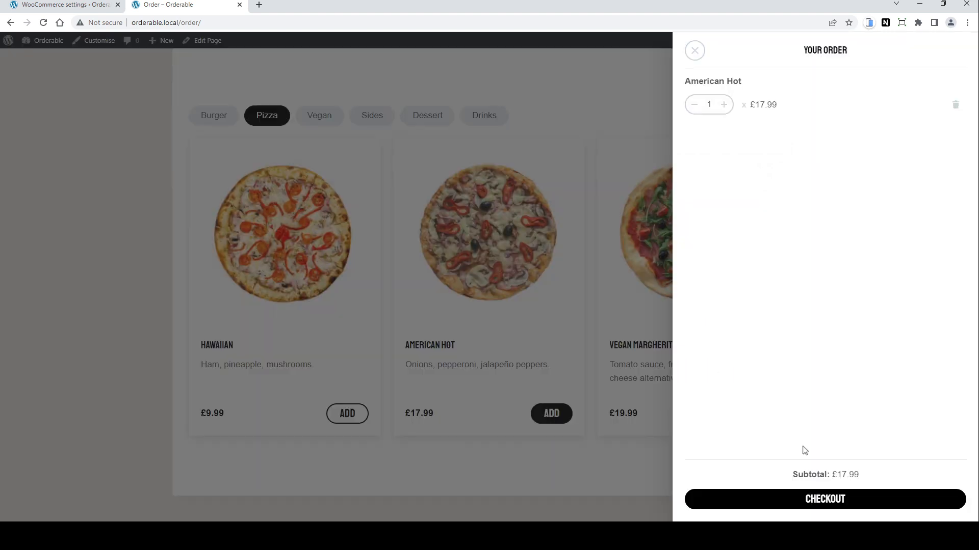
pyautogui.click(831, 503)
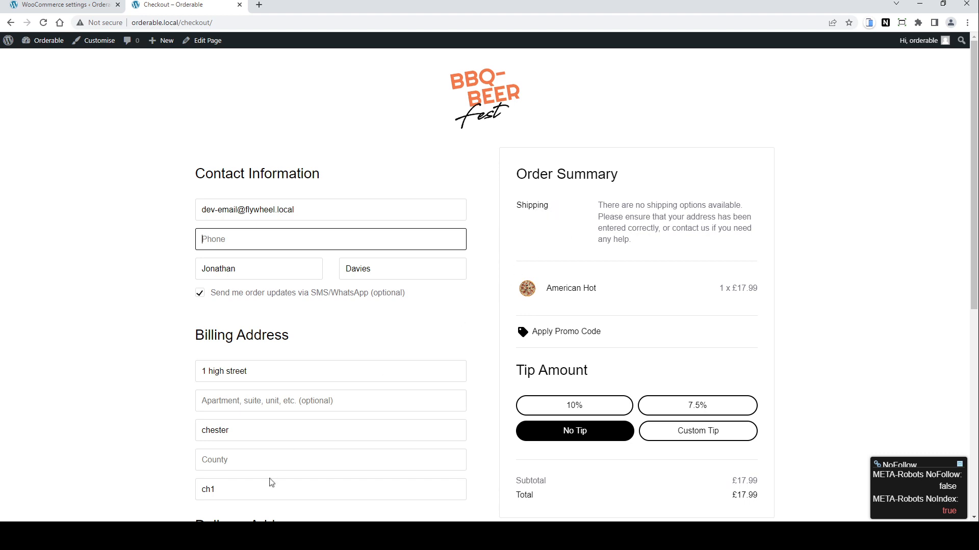
# Step: Change the checkout billing postcode to w1g to test the Local zone's shipping
pyautogui.click(264, 495)
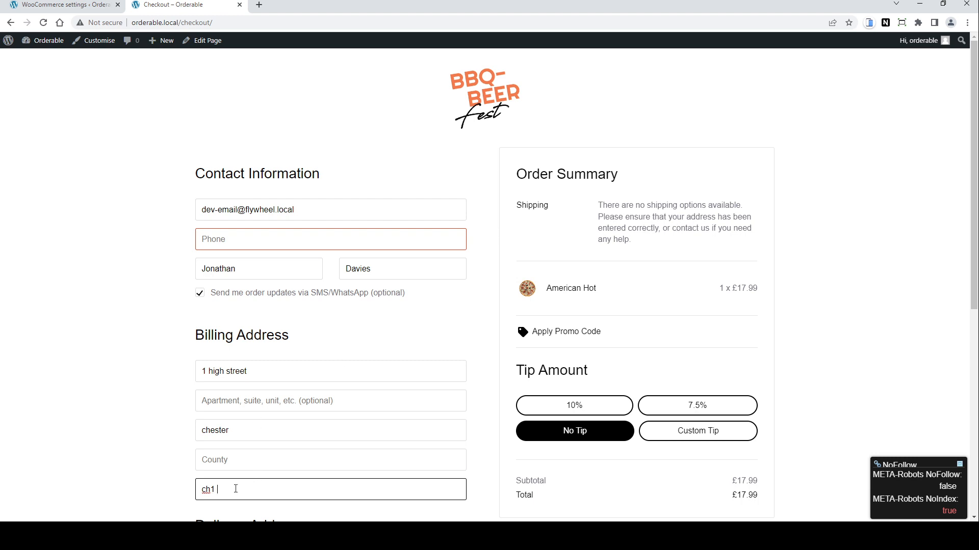
pyautogui.moveTo(234, 490); pyautogui.dragTo(188, 495)
pyautogui.write('w1g')
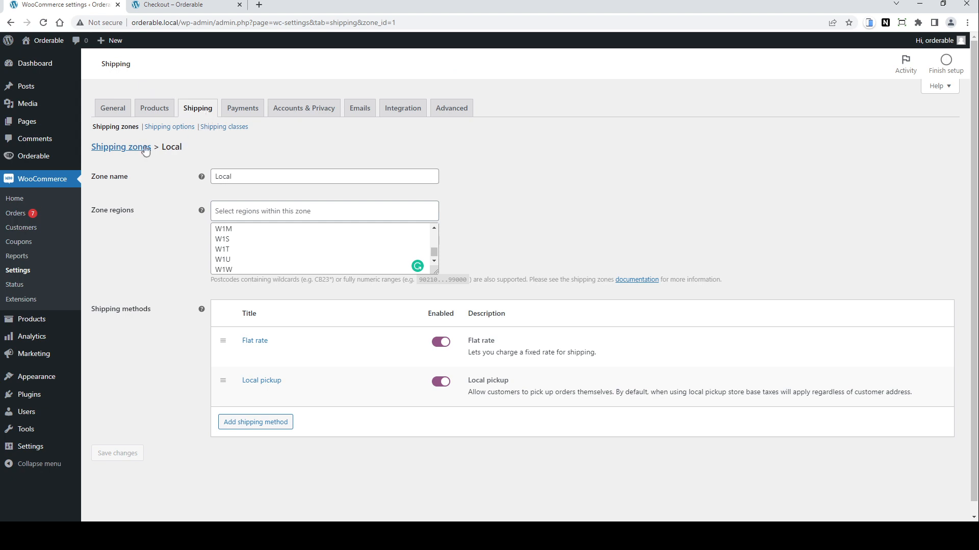
# Step: Add a new shipping zone limited to pasted WC2 postcodes with a Flat rate method costing 4.99
pyautogui.click(134, 153)
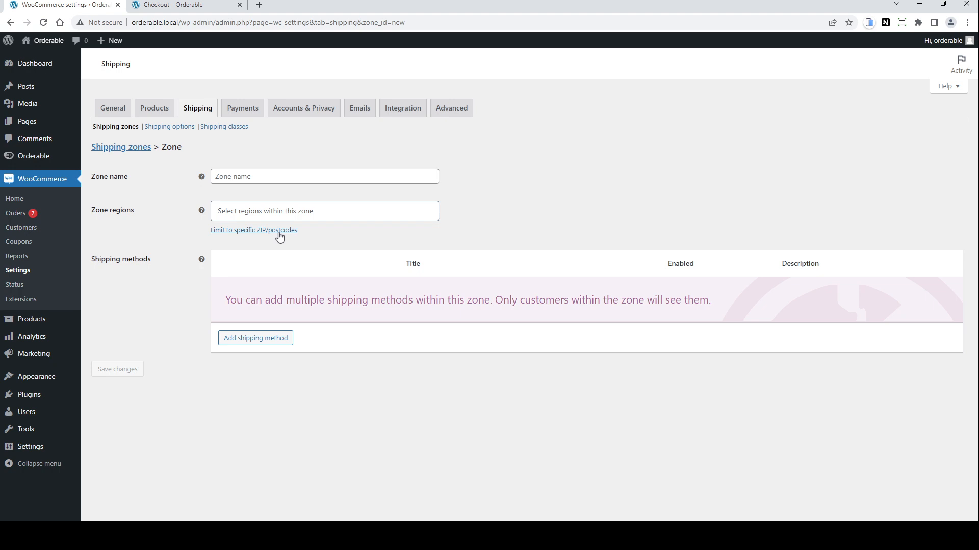
pyautogui.click(280, 231)
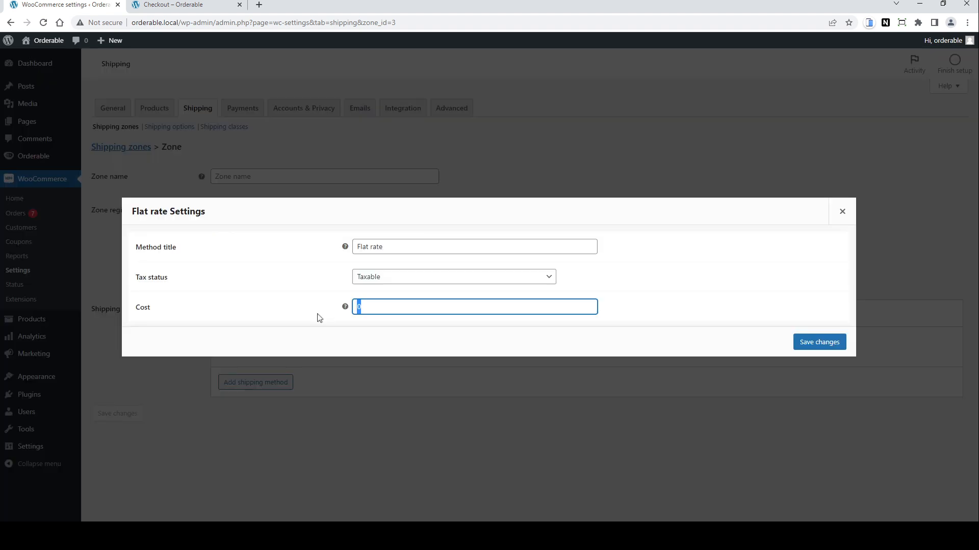
pyautogui.write('4.99')
pyautogui.click(831, 342)
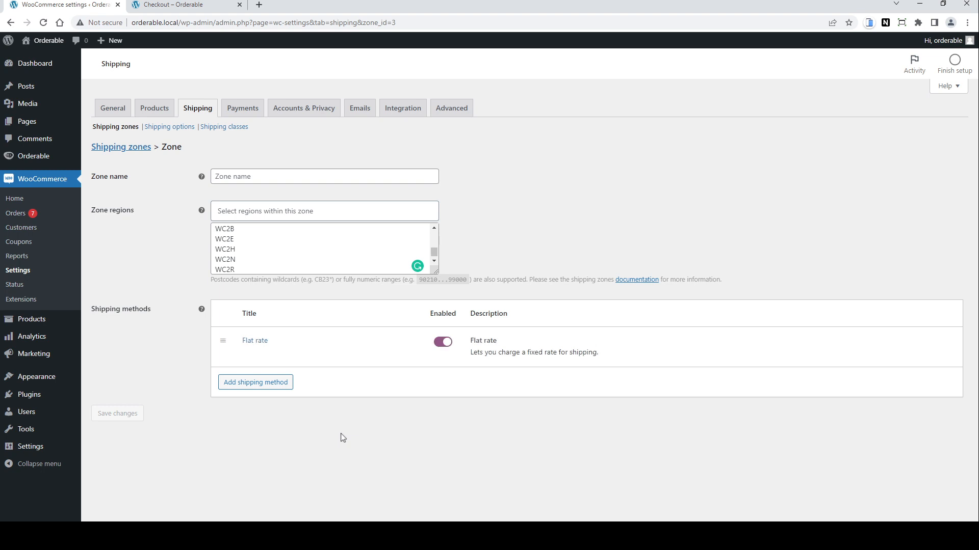
# Step: Name the new shipping zone Extended and save it
pyautogui.click(280, 175)
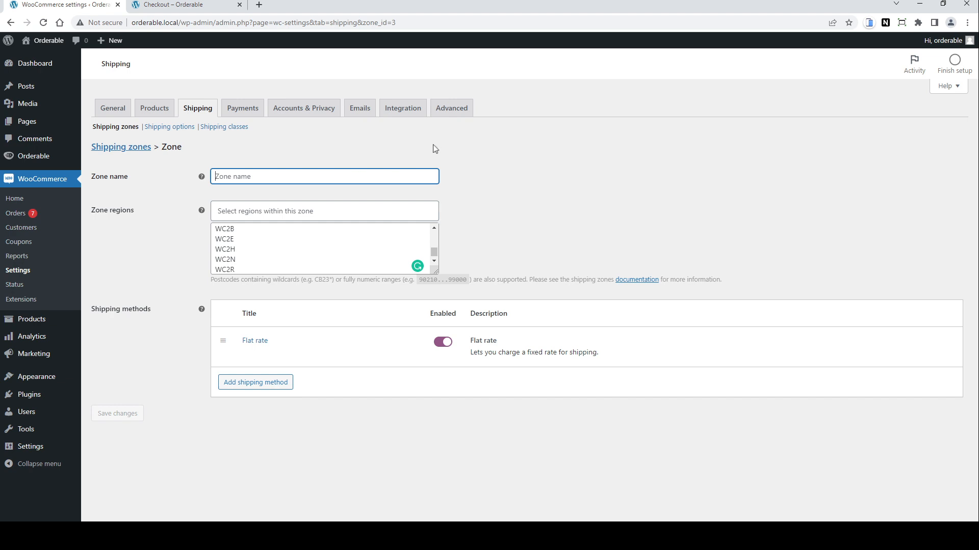
pyautogui.write('Extended')
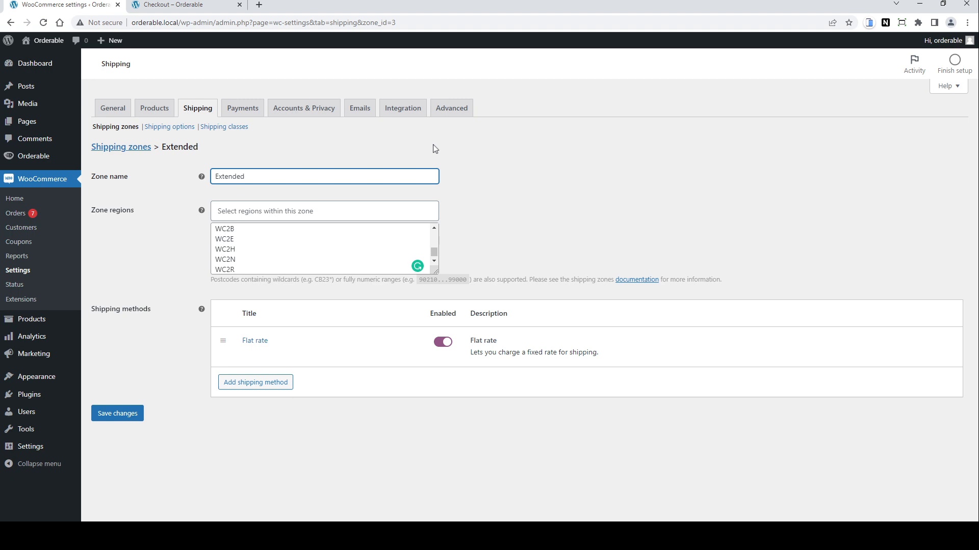
pyautogui.click(130, 413)
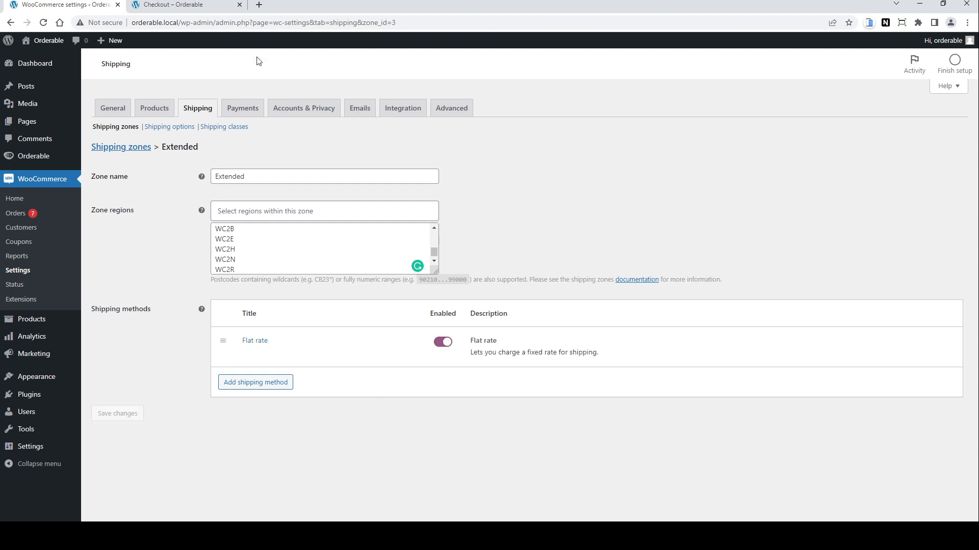
# Step: Reload the checkout, try the billing postcode wc2e, then set the postcode back to ch1
pyautogui.click(191, 7)
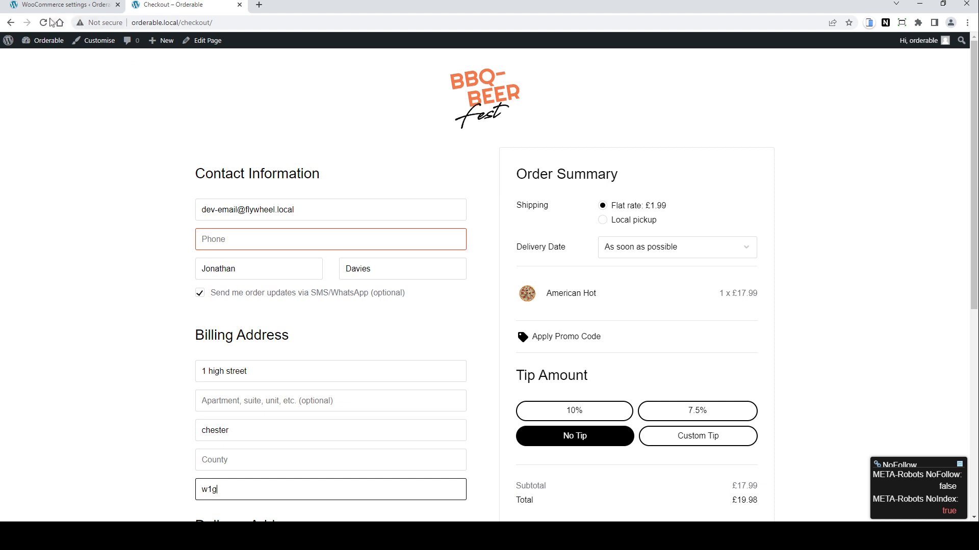
pyautogui.click(44, 23)
pyautogui.click(228, 493)
pyautogui.press('BackSpace')
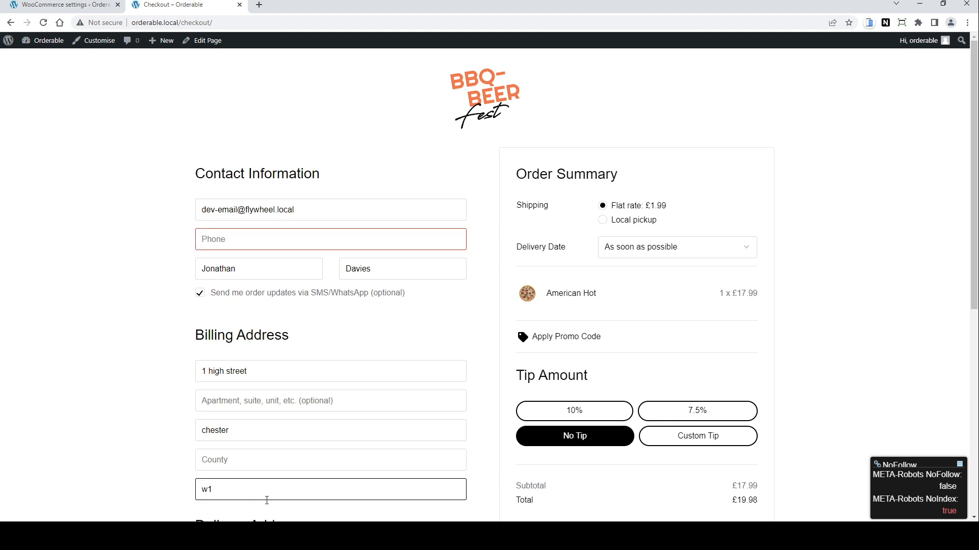
pyautogui.press('BackSpace')
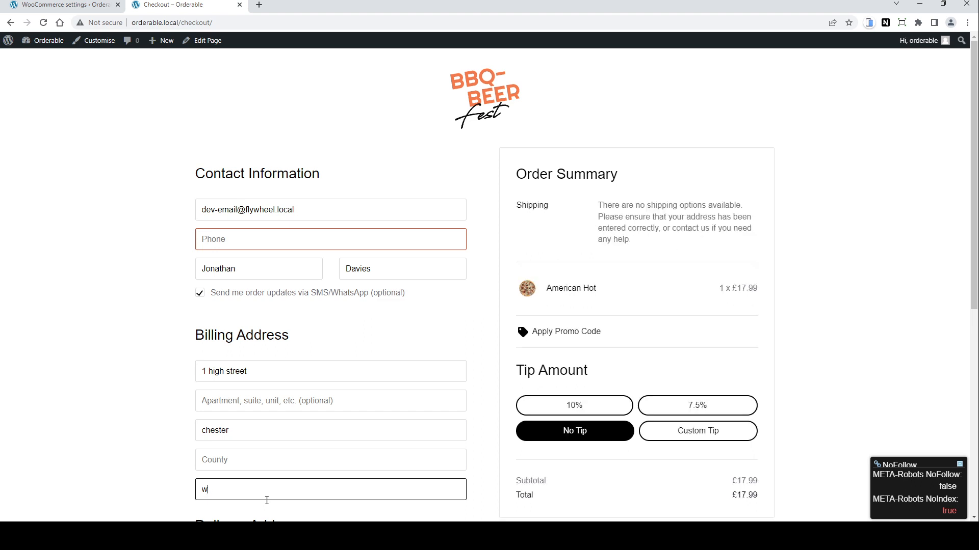
pyautogui.write('c2e')
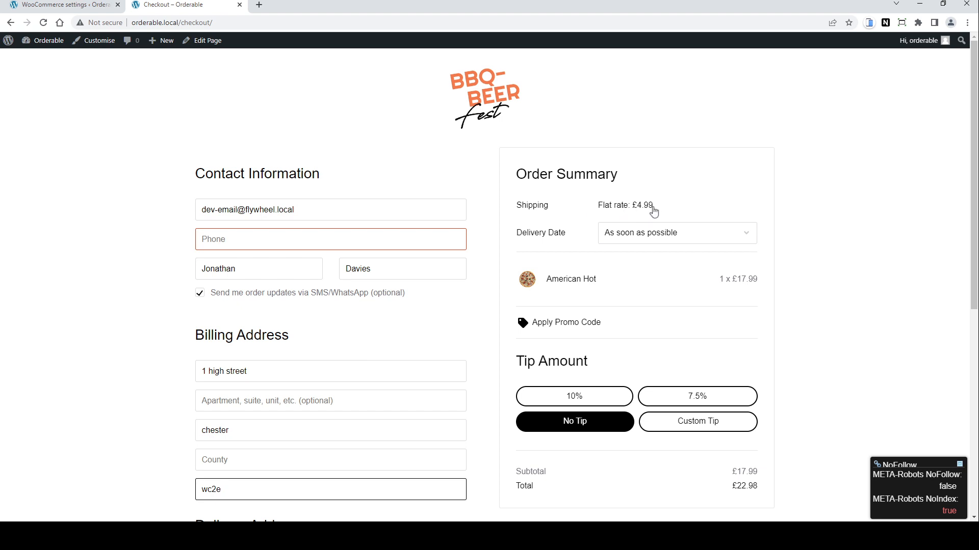
pyautogui.moveTo(237, 488); pyautogui.dragTo(181, 492)
pyautogui.write('ch1')
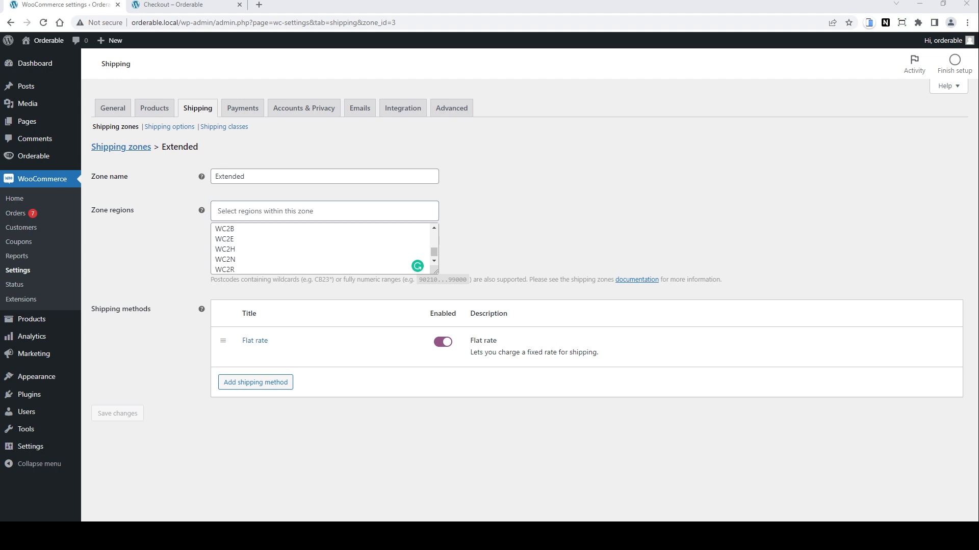
# Step: Open Add Plugins and paste a search term into the plugin search
pyautogui.moveTo(29, 395)
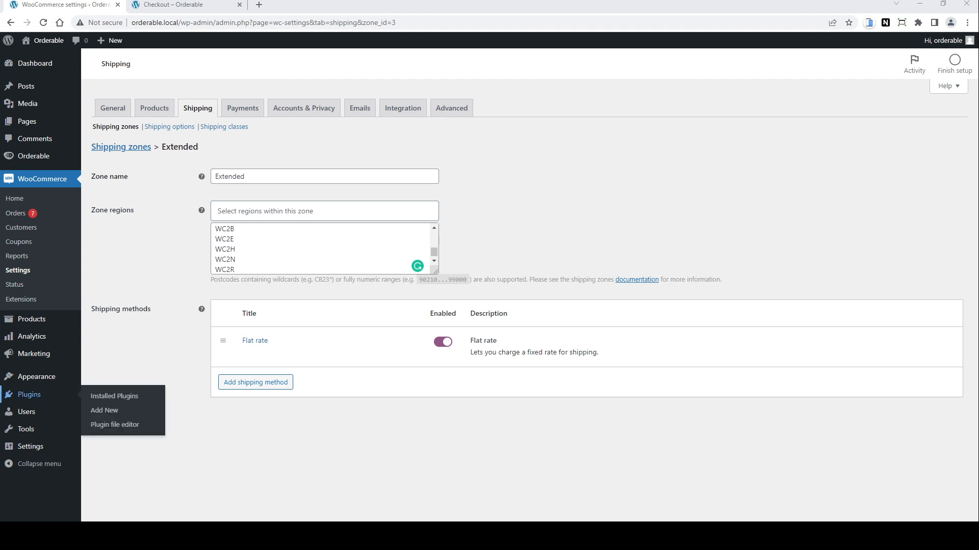
pyautogui.click(108, 412)
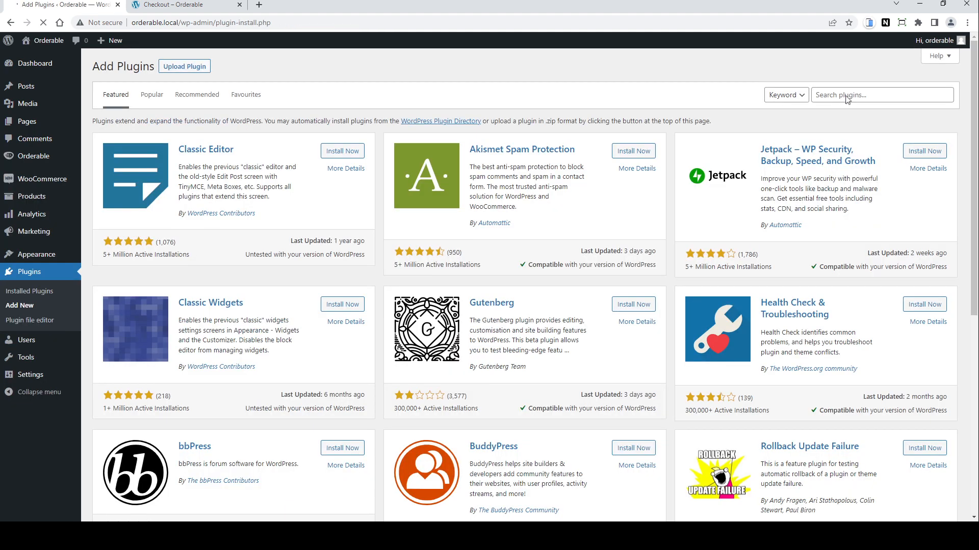
pyautogui.click(850, 95)
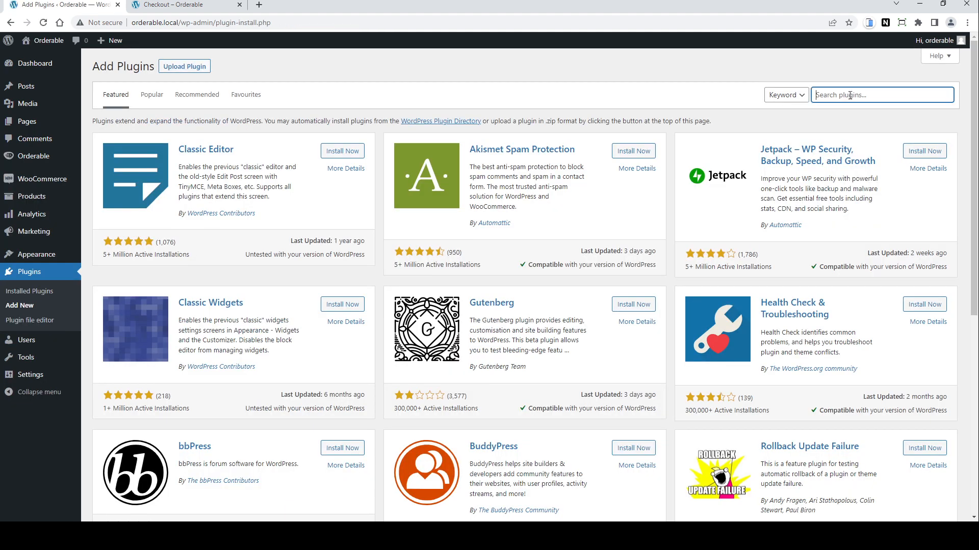
pyautogui.write('Shipping Zones by Drawing for WooCommerce')
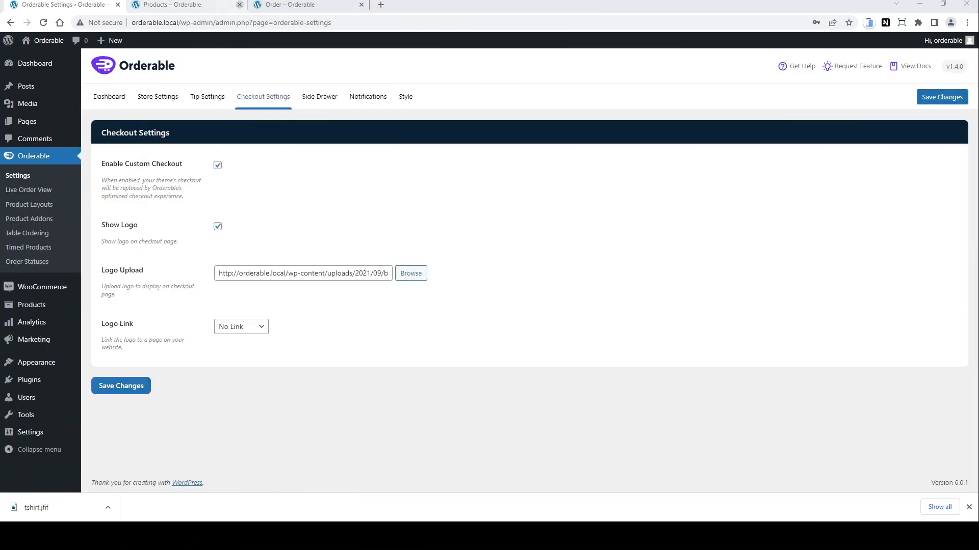
# Step: Browse the shop page's products and view the Clothes category on the order page
pyautogui.click(178, 7)
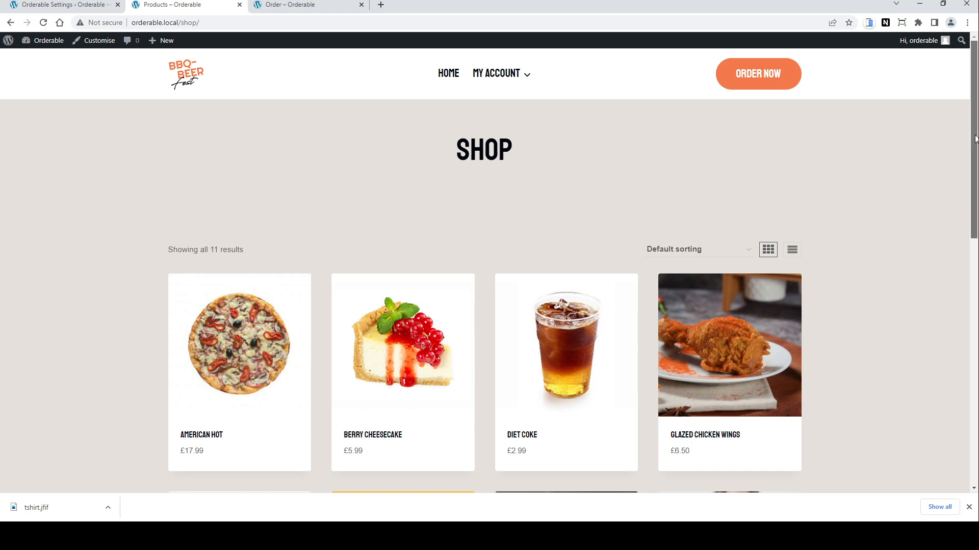
pyautogui.moveTo(975, 139); pyautogui.dragTo(975, 195)
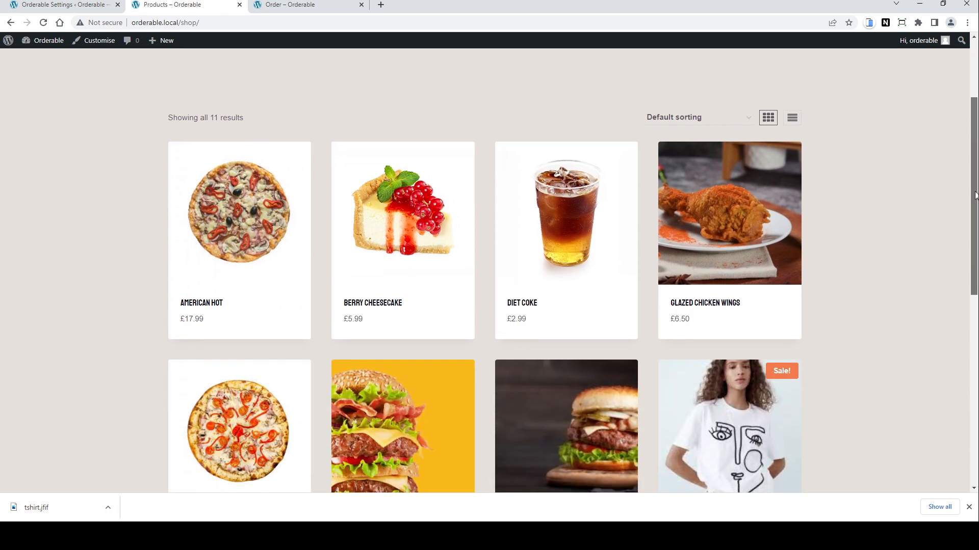
pyautogui.moveTo(976, 195); pyautogui.dragTo(976, 251)
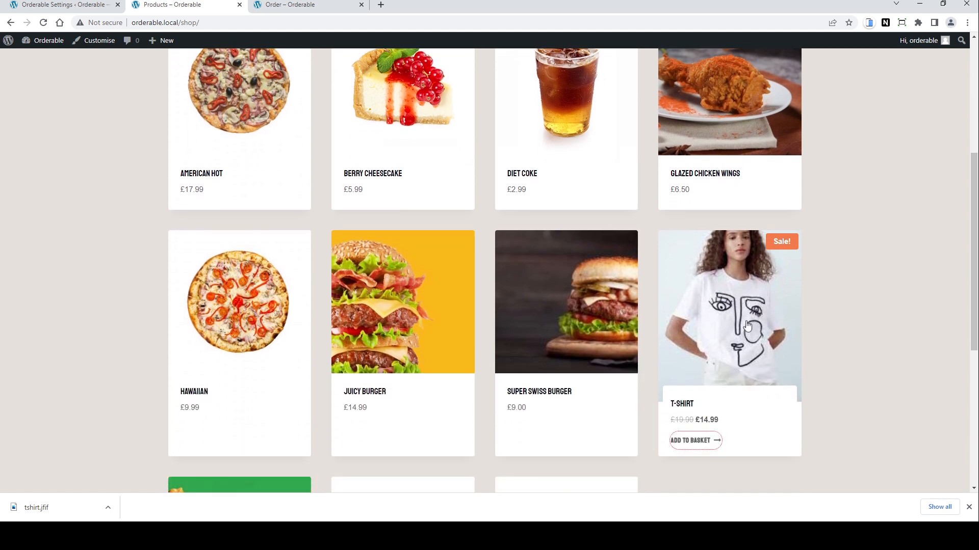
pyautogui.scroll(5, 891, 325)
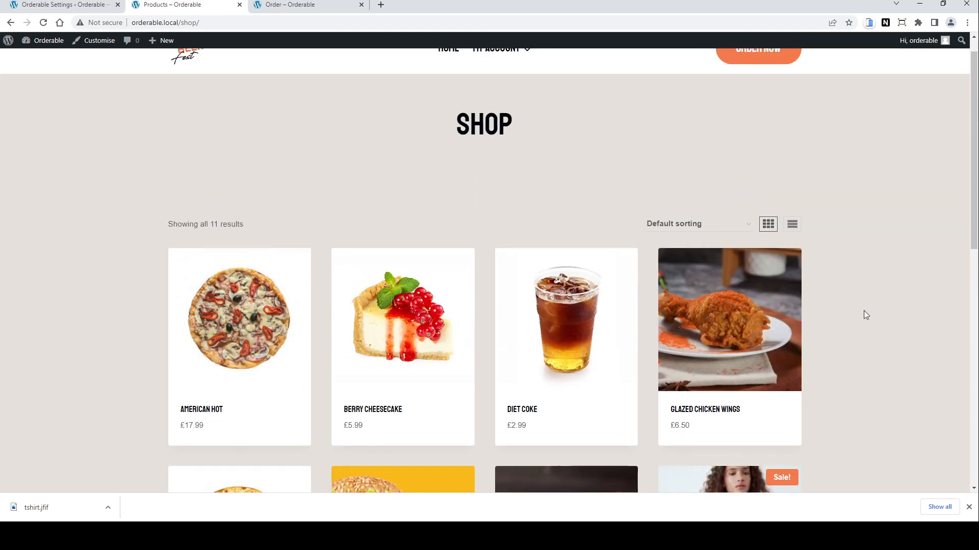
pyautogui.click(294, 4)
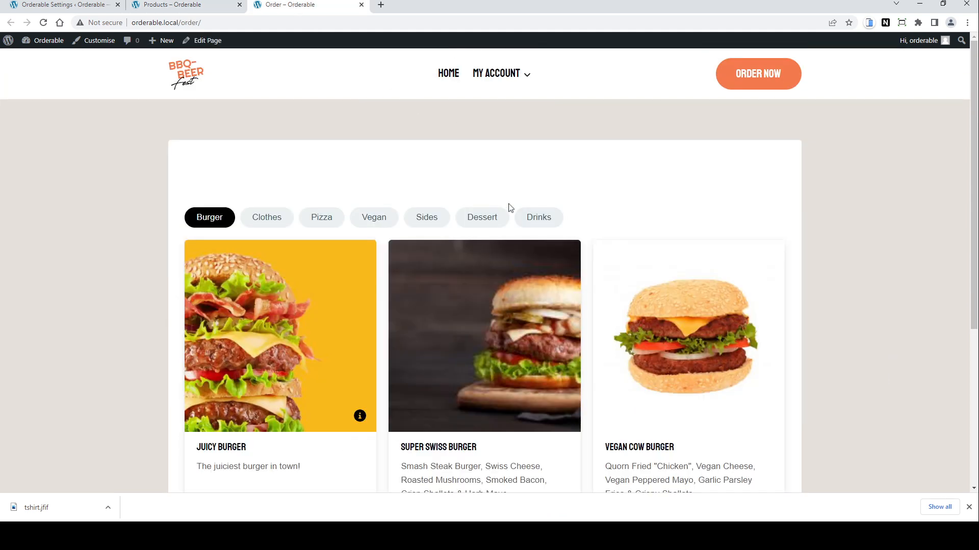
pyautogui.click(266, 221)
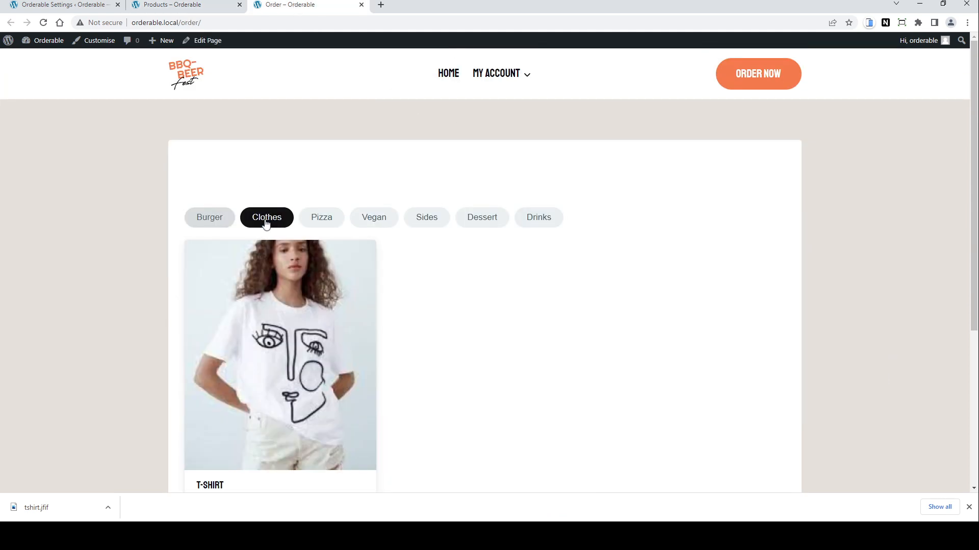
# Step: Remove Clothes from the Menu product layout's categories and update the layout
pyautogui.scroll(-2, 509, 323)
pyautogui.scroll(2, 509, 323)
pyautogui.click(76, 6)
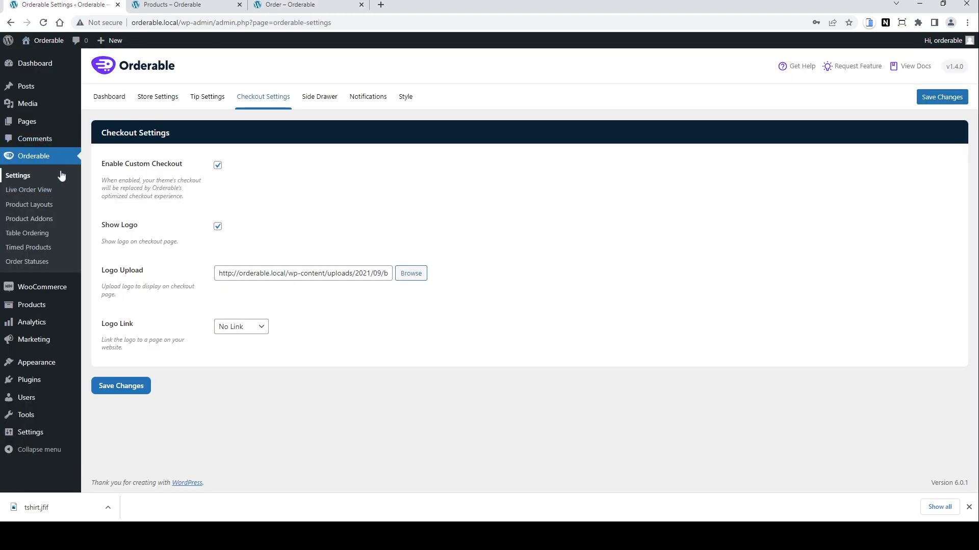
pyautogui.click(31, 206)
pyautogui.moveTo(105, 157)
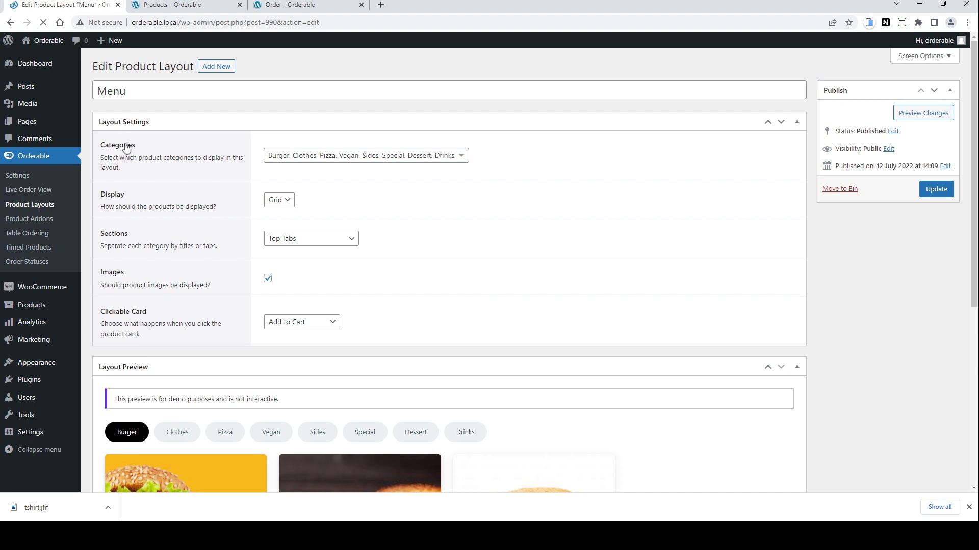
pyautogui.click(462, 157)
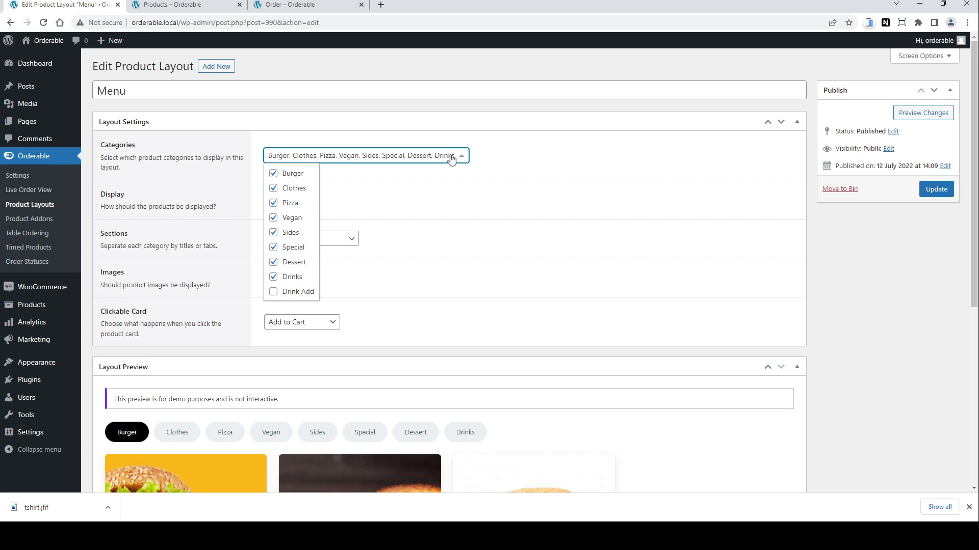
pyautogui.click(274, 189)
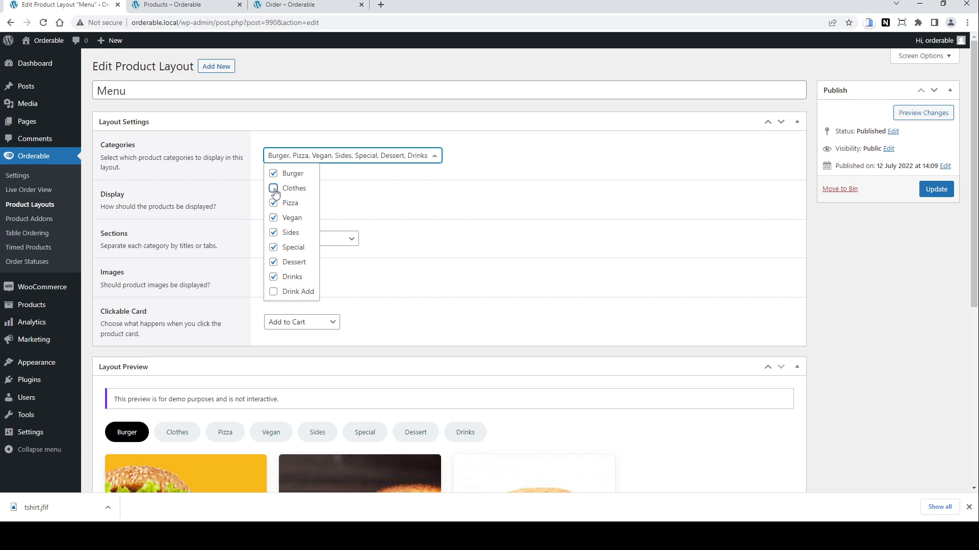
pyautogui.click(451, 199)
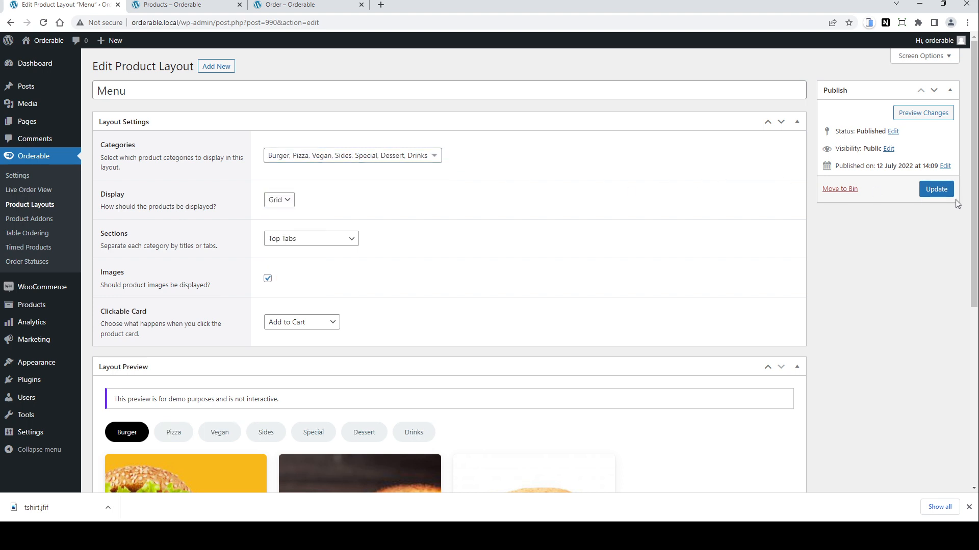
pyautogui.click(936, 190)
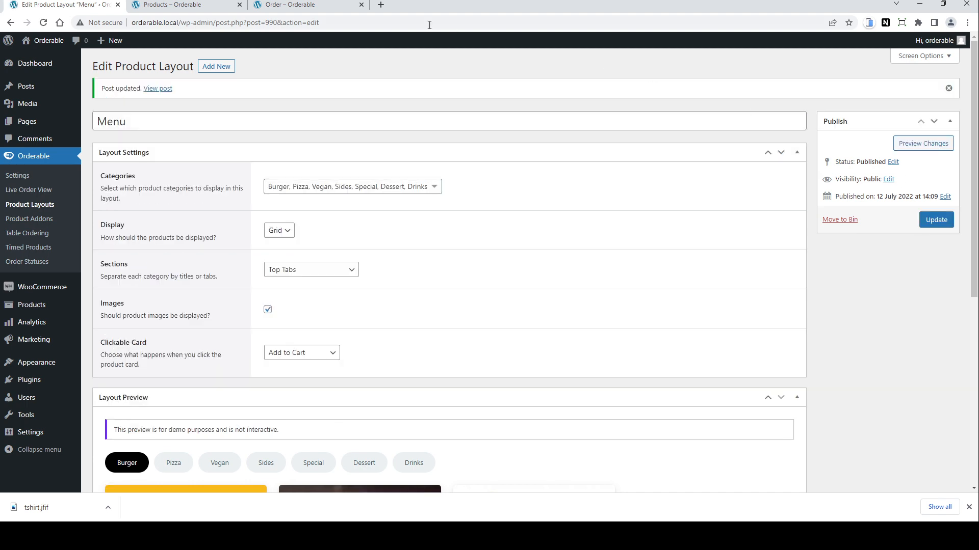
# Step: Reload the order page to review its category tabs
pyautogui.click(296, 5)
pyautogui.click(44, 23)
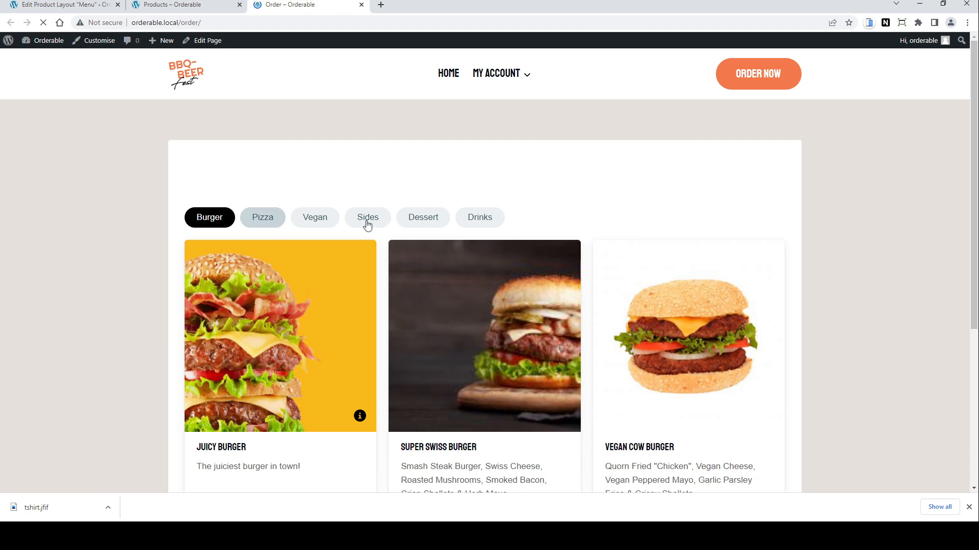
pyautogui.scroll(-4, 715, 250)
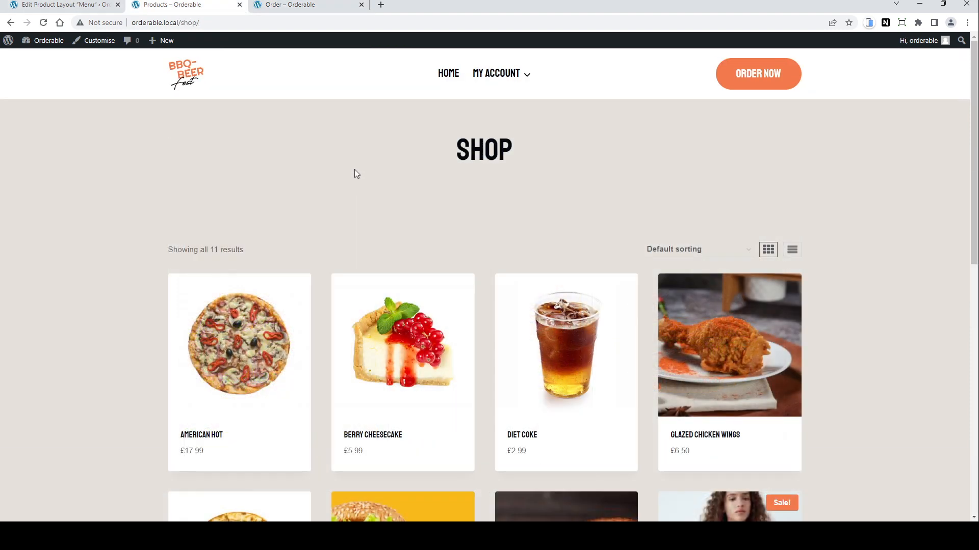
# Step: Set the Burger product category's visibility to Hidden and update it
pyautogui.click(55, 2)
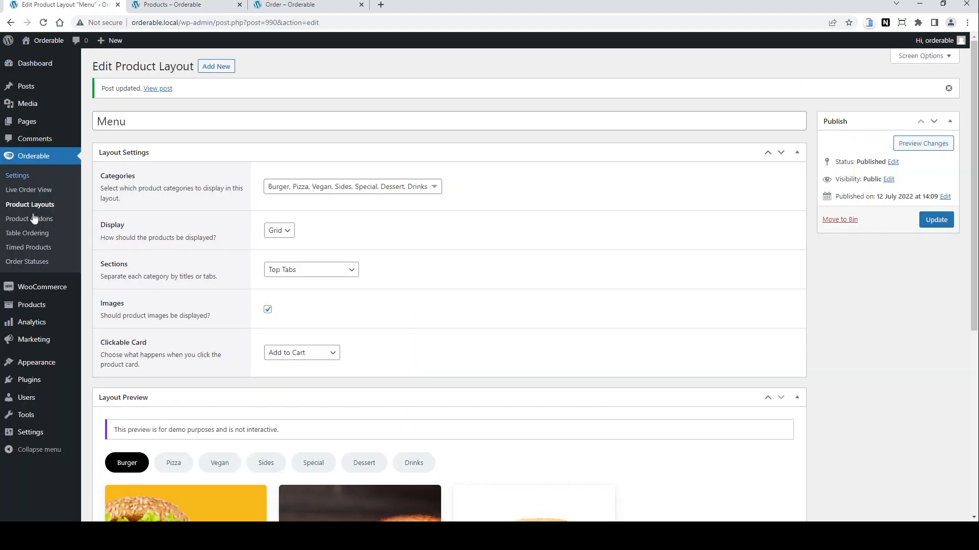
pyautogui.moveTo(45, 309)
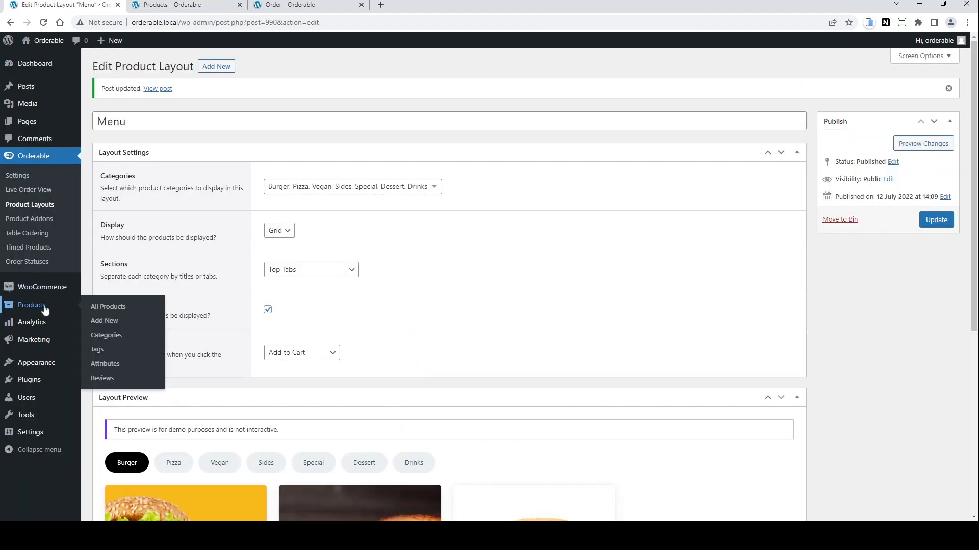
pyautogui.click(117, 338)
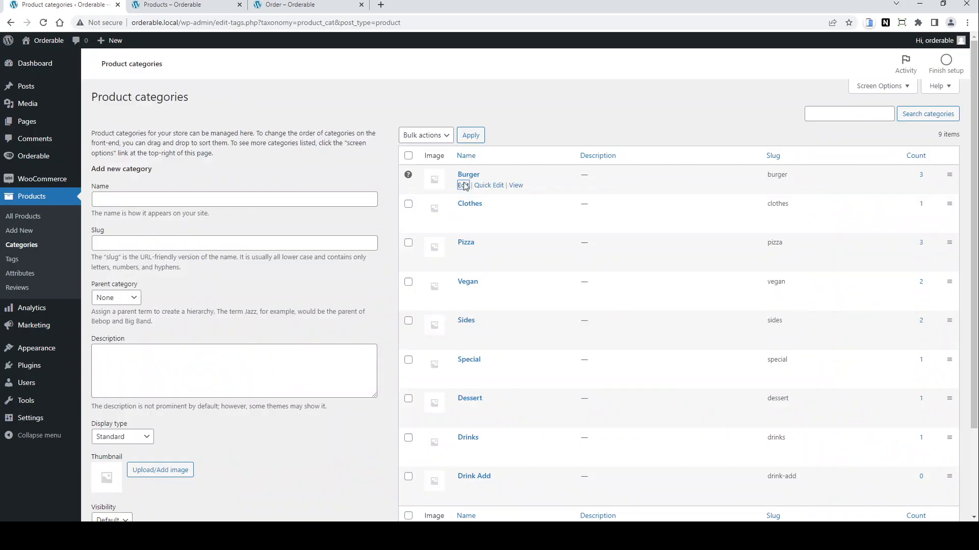
pyautogui.click(463, 186)
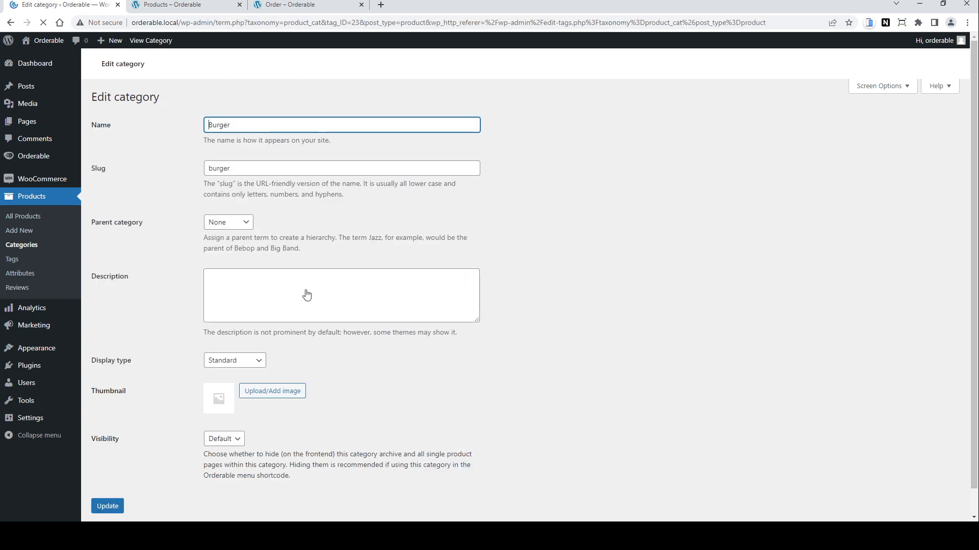
pyautogui.click(225, 442)
pyautogui.click(222, 461)
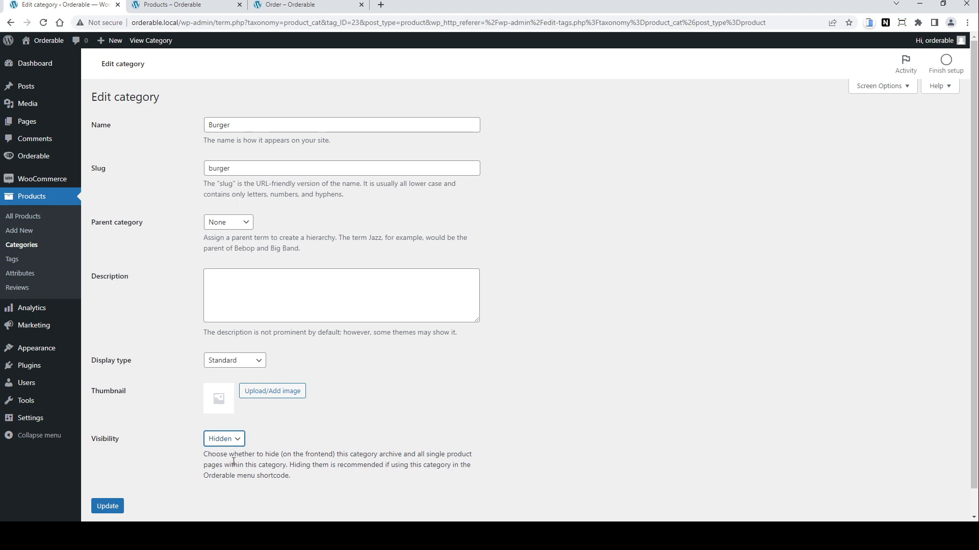
pyautogui.click(109, 506)
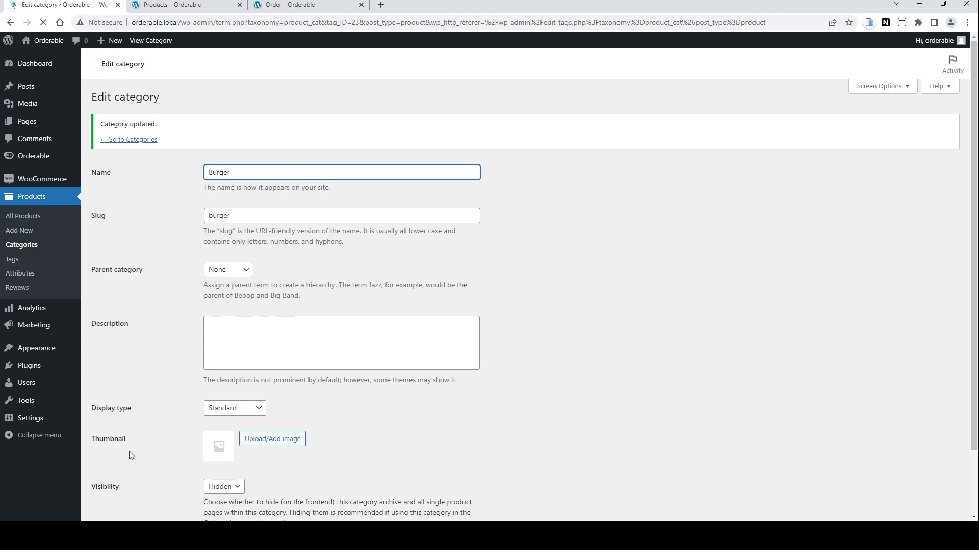
# Step: Reload the shop page and scroll through its products
pyautogui.click(188, 6)
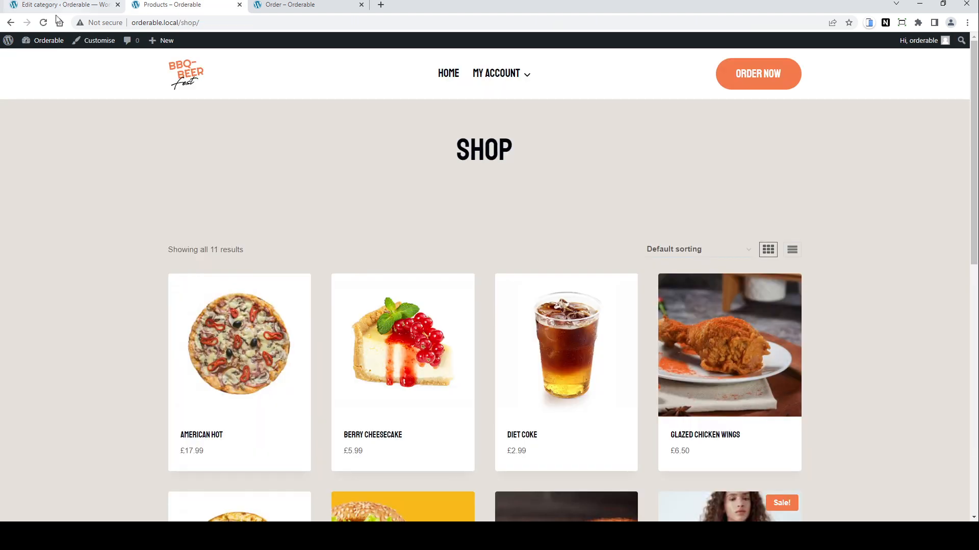
pyautogui.click(44, 22)
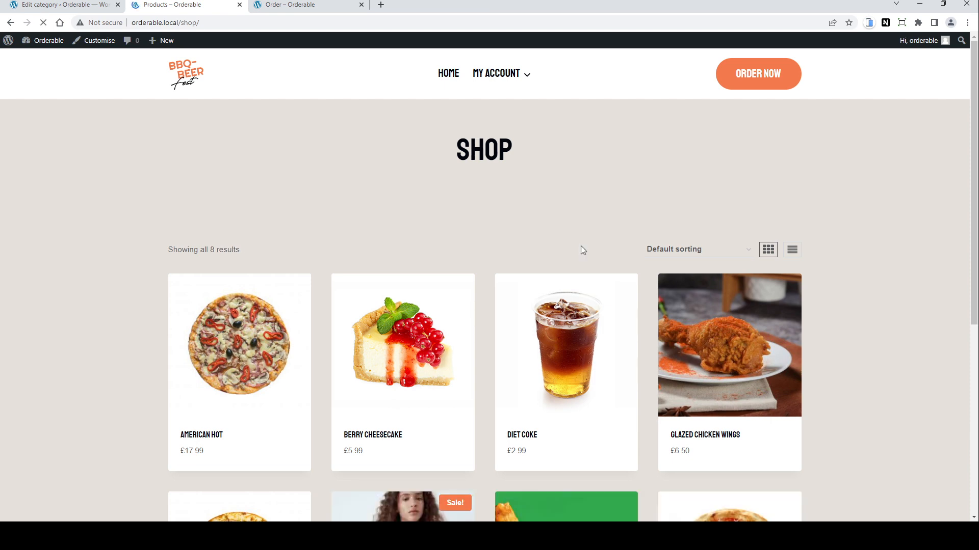
pyautogui.scroll(-6, 580, 246)
pyautogui.scroll(3, 582, 250)
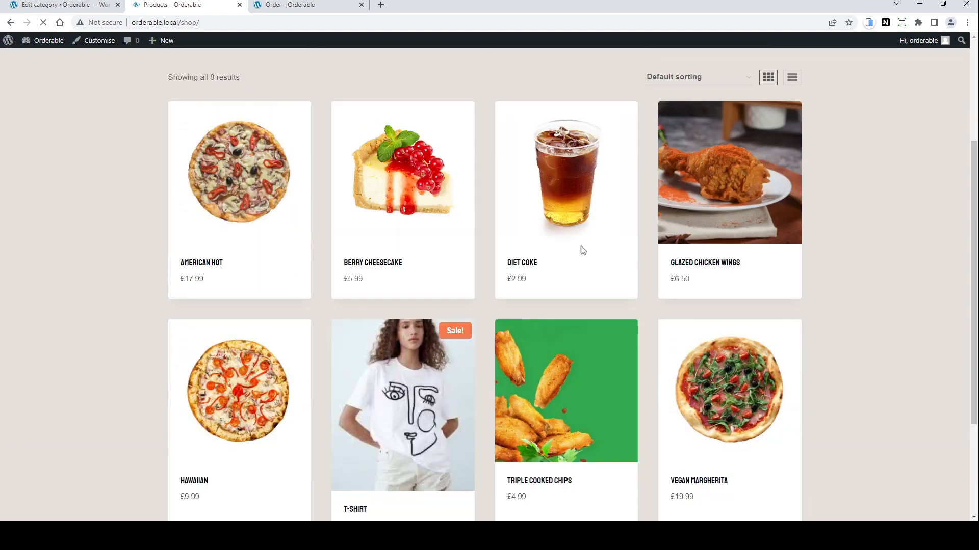
pyautogui.scroll(3, 582, 249)
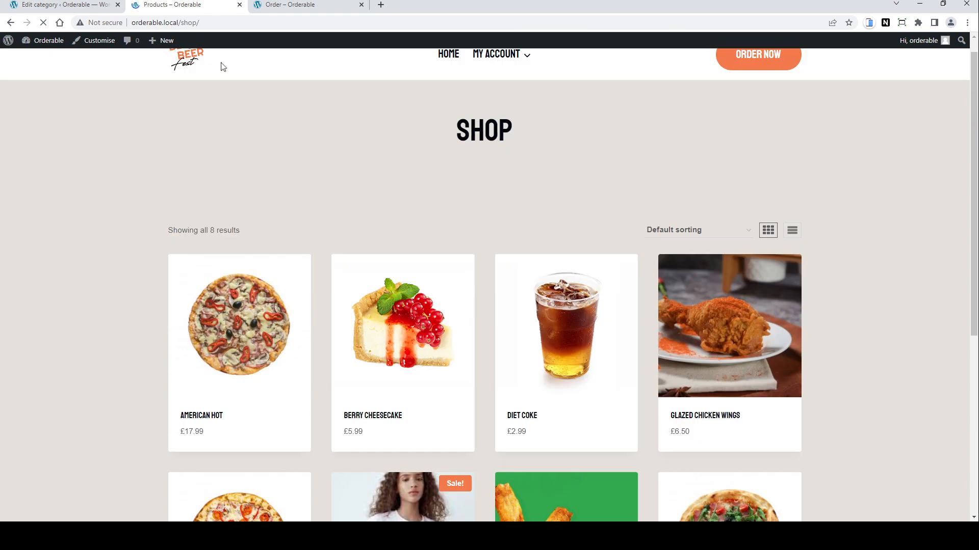
# Step: Return to the product categories list and reload the shop page
pyautogui.click(67, 5)
pyautogui.click(129, 139)
pyautogui.click(44, 24)
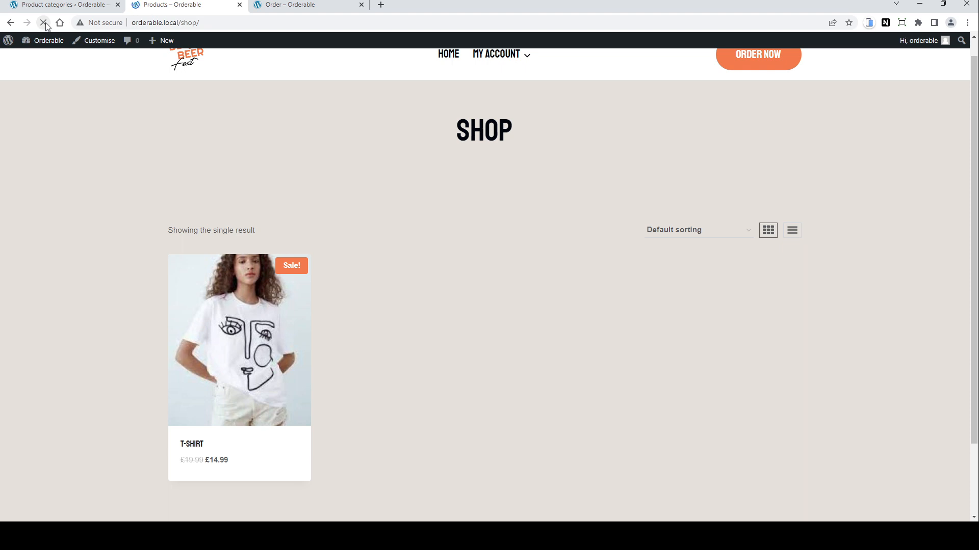
# Step: Reload the order page and browse its Pizza, Vegan and Dessert tabs
pyautogui.click(279, 7)
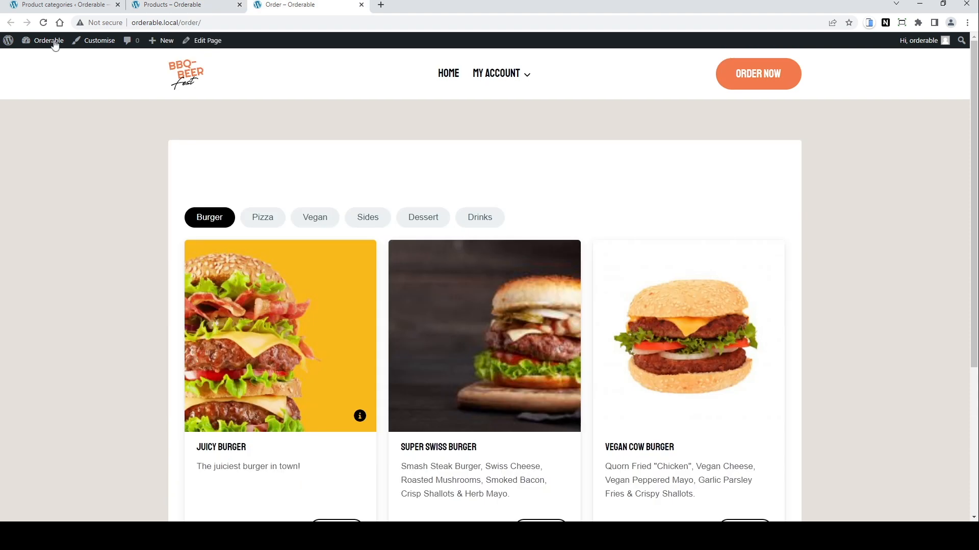
pyautogui.click(43, 23)
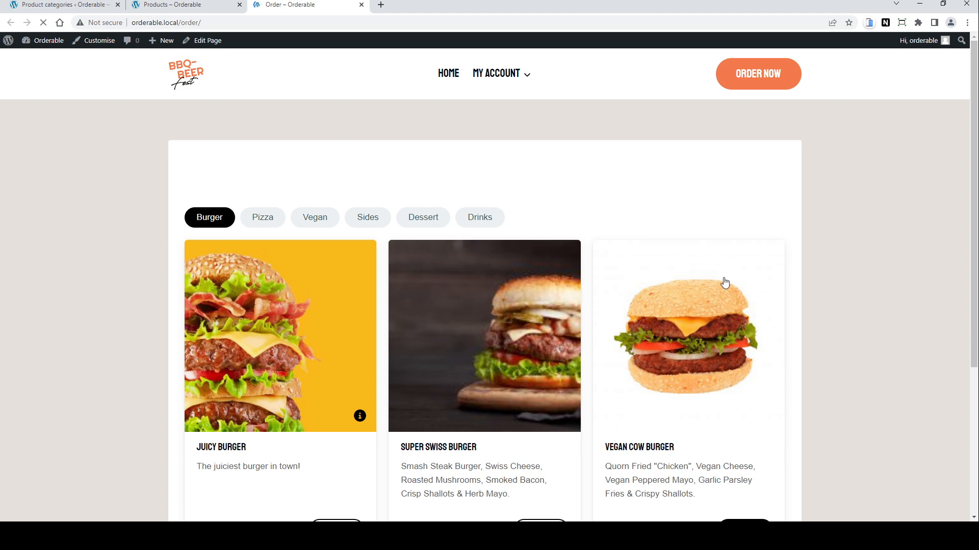
pyautogui.scroll(-1, 725, 255)
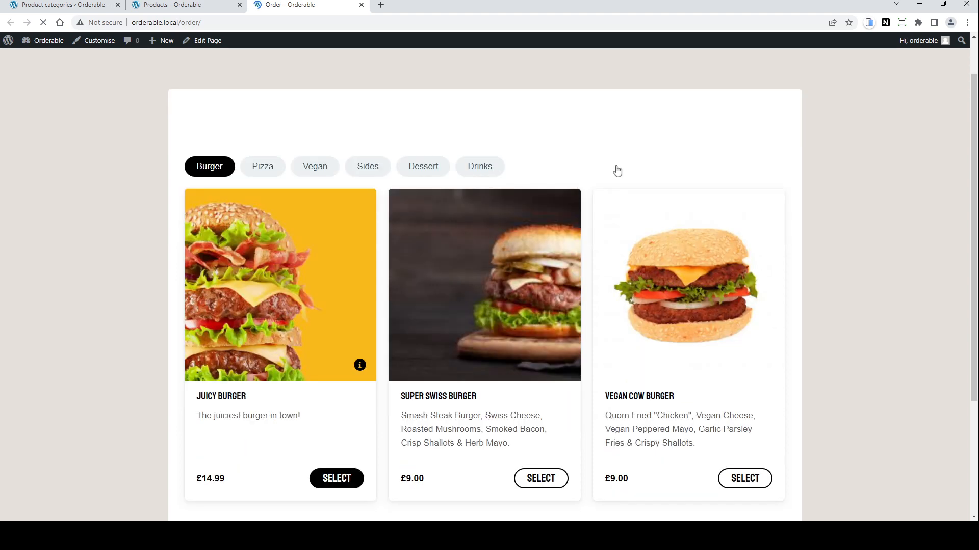
pyautogui.click(261, 169)
pyautogui.click(314, 167)
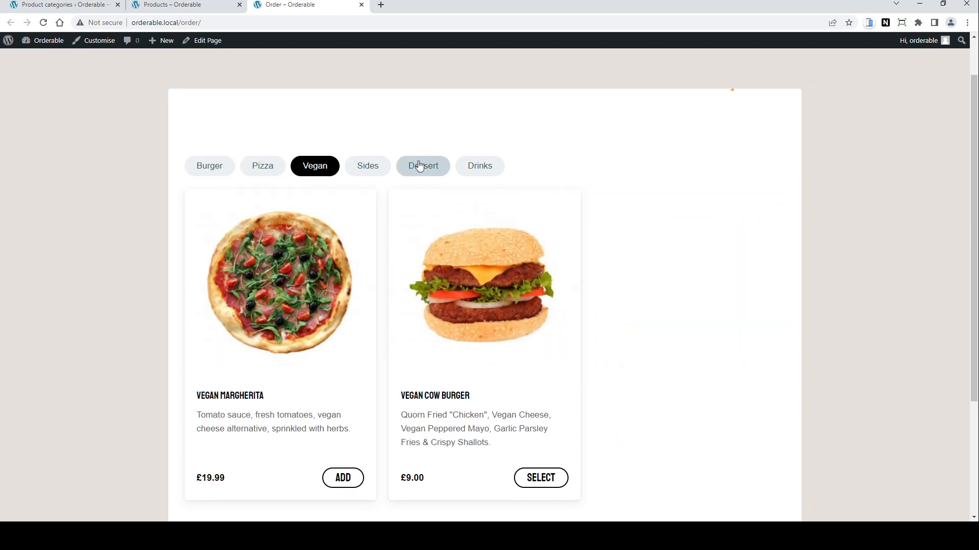
pyautogui.click(422, 166)
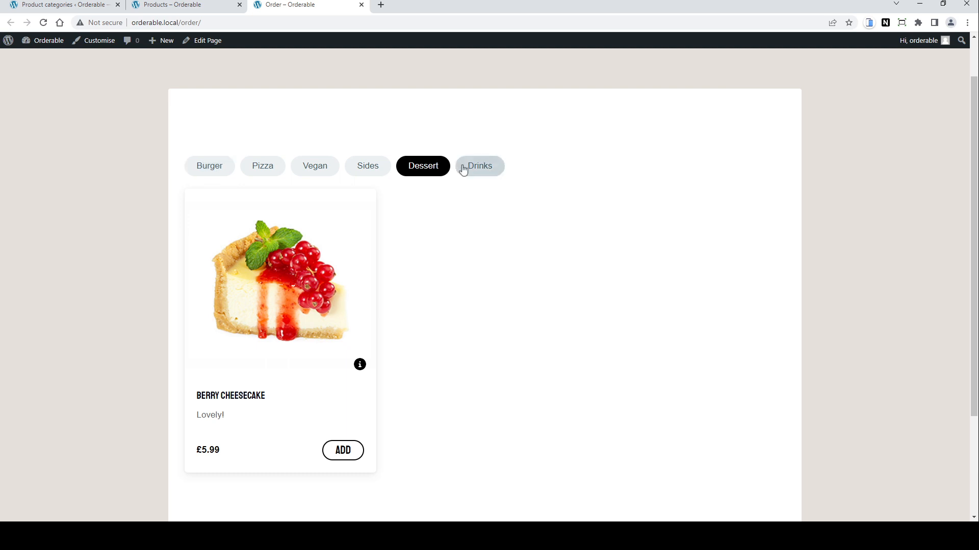
pyautogui.click(60, 5)
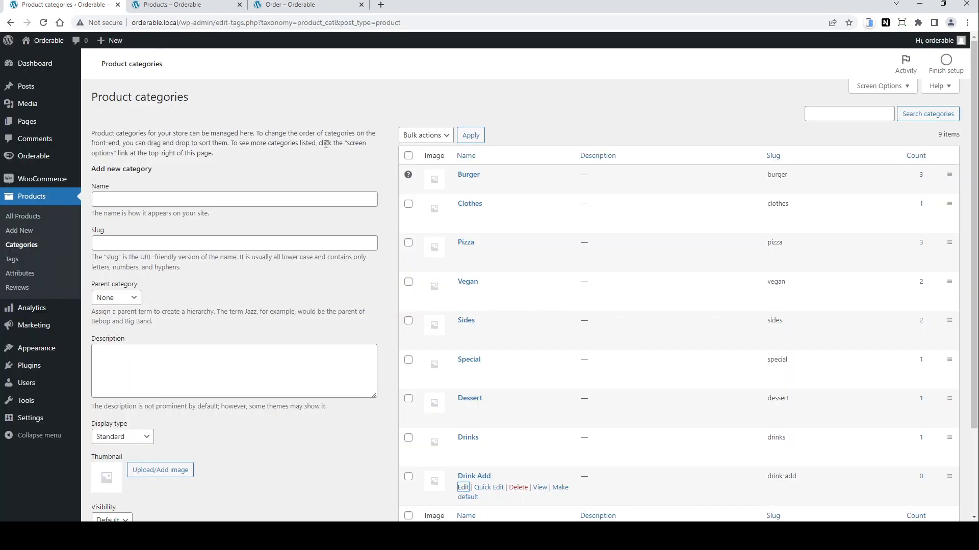
# Step: Add a new product category named All with its visibility set to Hidden
pyautogui.click(204, 198)
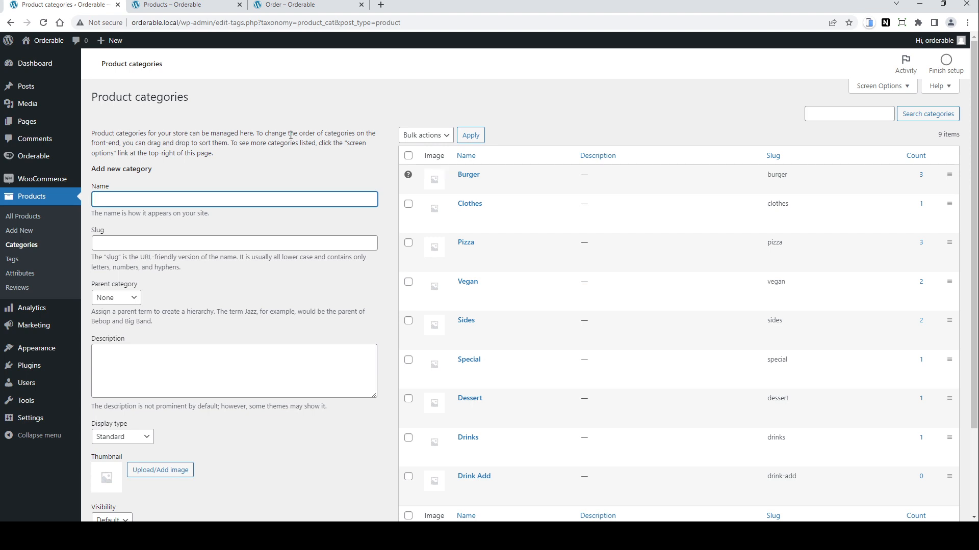
pyautogui.write('All')
pyautogui.scroll(-2, 265, 464)
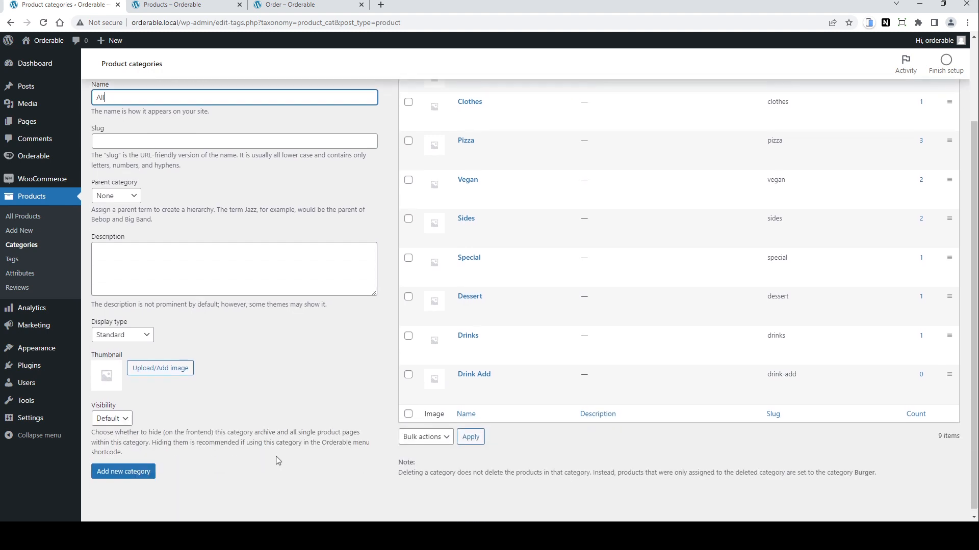
pyautogui.click(125, 421)
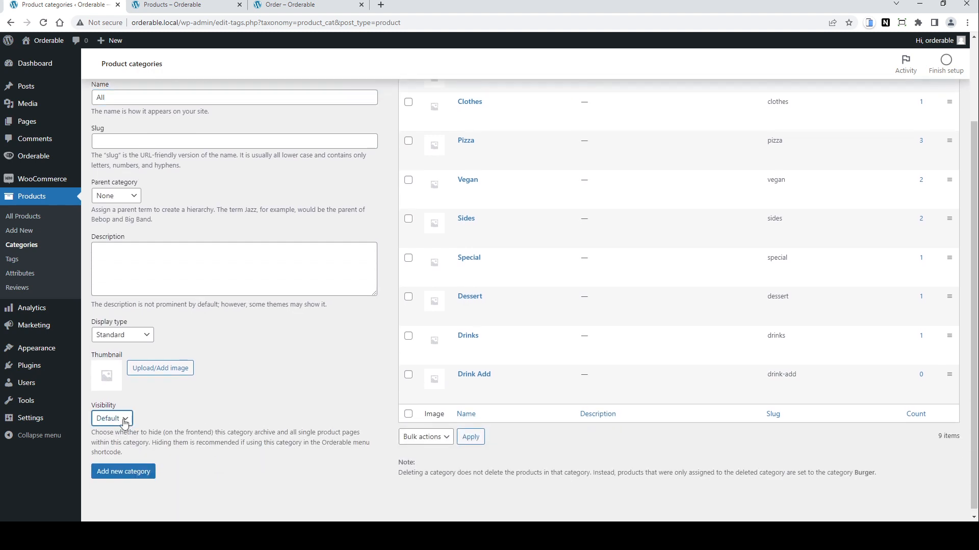
pyautogui.click(122, 445)
pyautogui.click(129, 476)
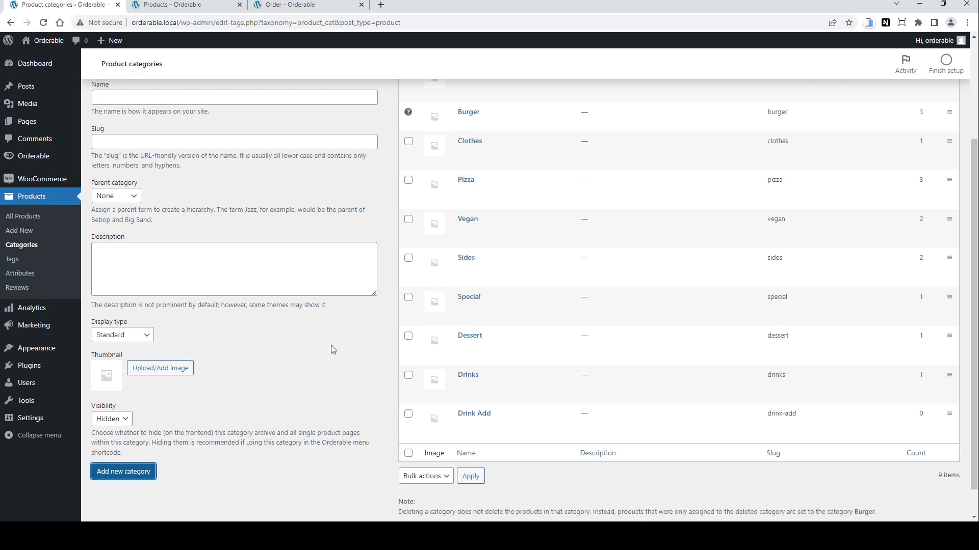
# Step: Assign the All category to the products using Quick Edit and update them
pyautogui.scroll(2, 415, 192)
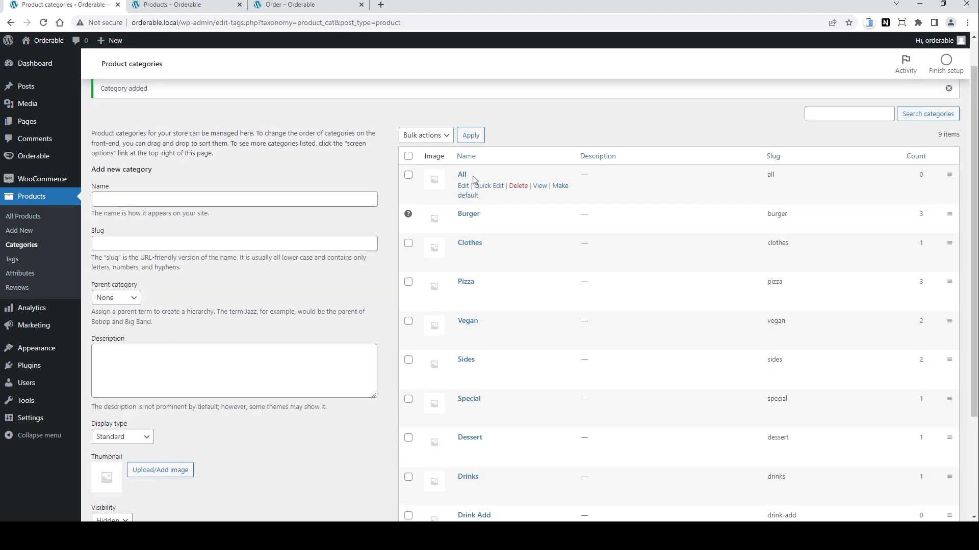
pyautogui.click(39, 216)
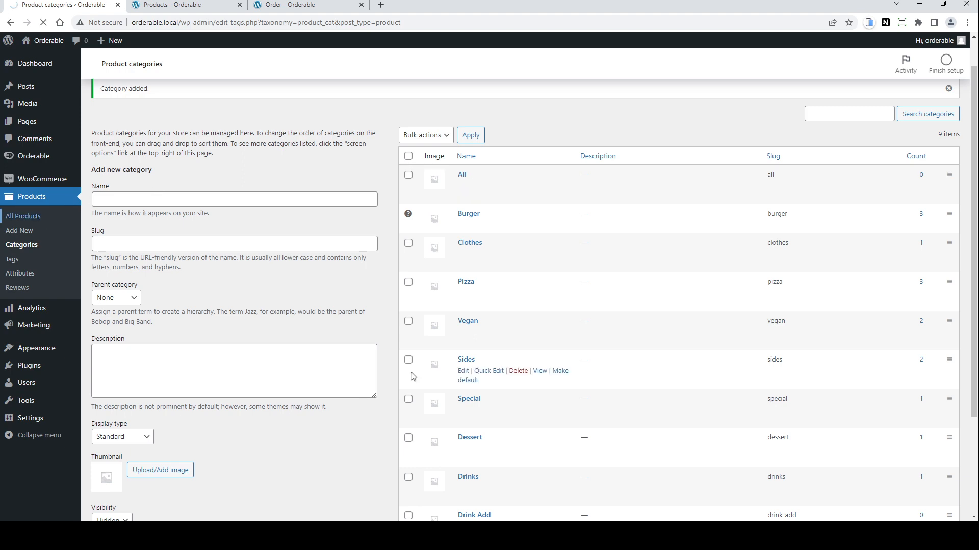
pyautogui.click(201, 431)
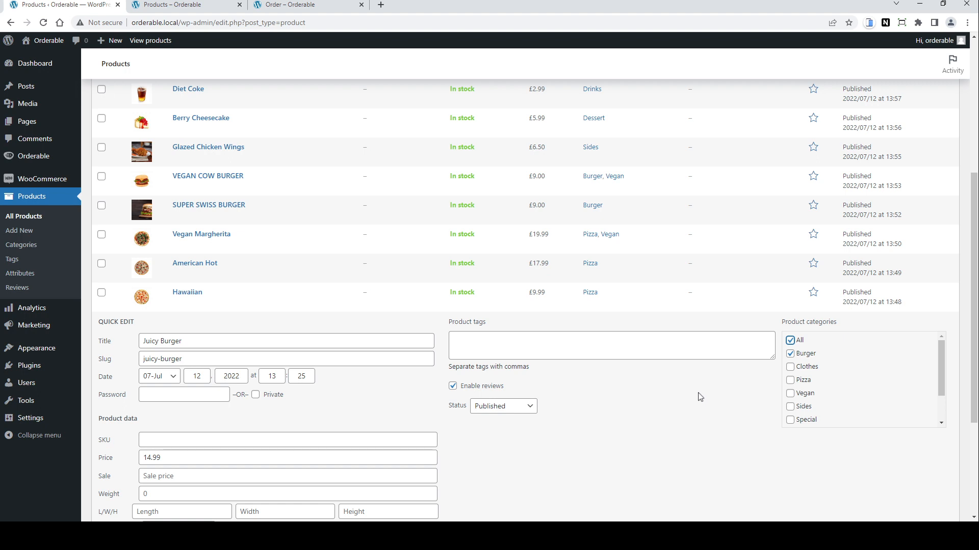
pyautogui.scroll(-3, 700, 398)
pyautogui.click(130, 452)
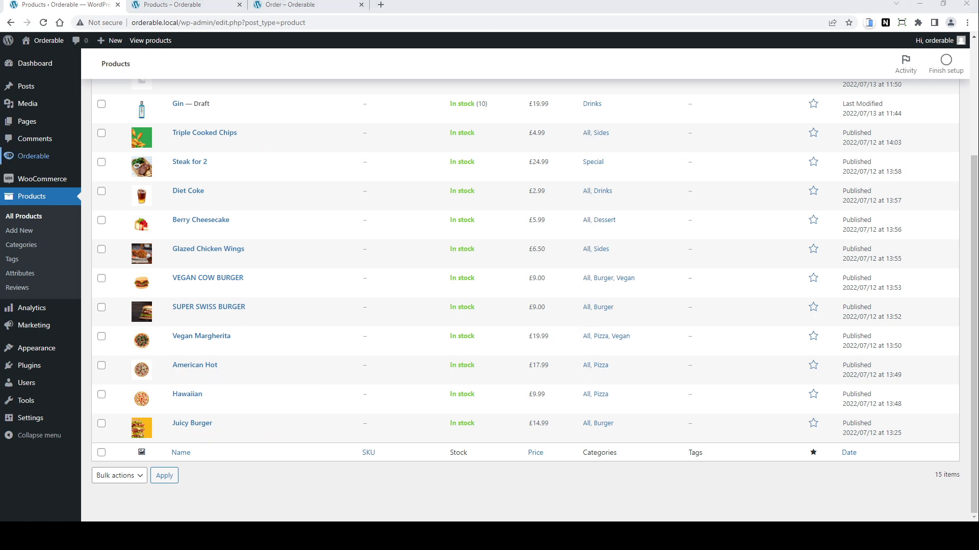
# Step: Add the All category to the Menu product layout's categories and update the layout
pyautogui.moveTo(33, 156)
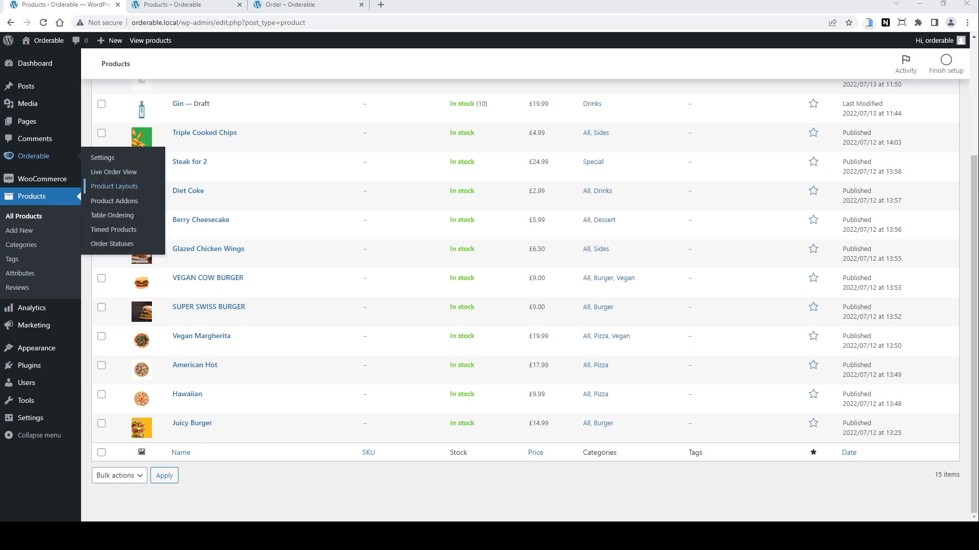
pyautogui.click(115, 186)
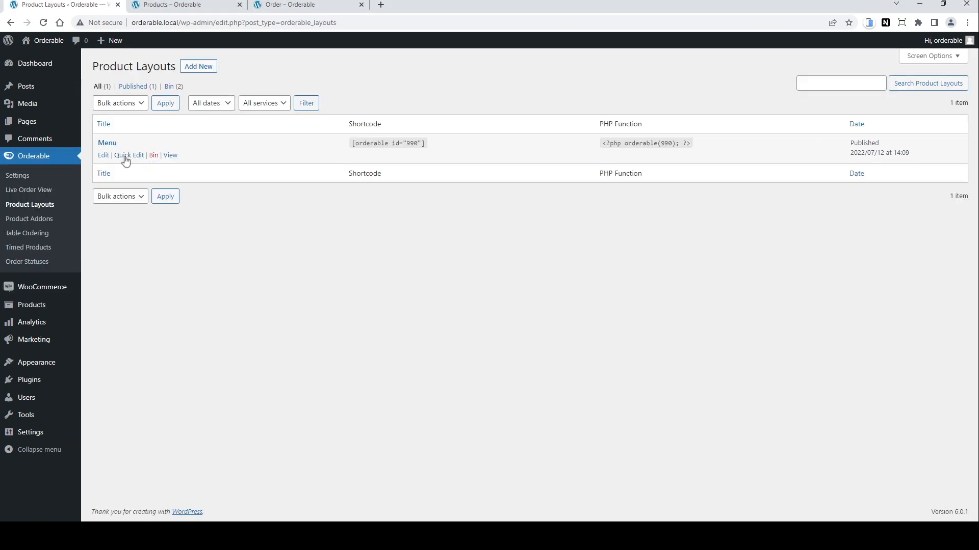
pyautogui.click(104, 156)
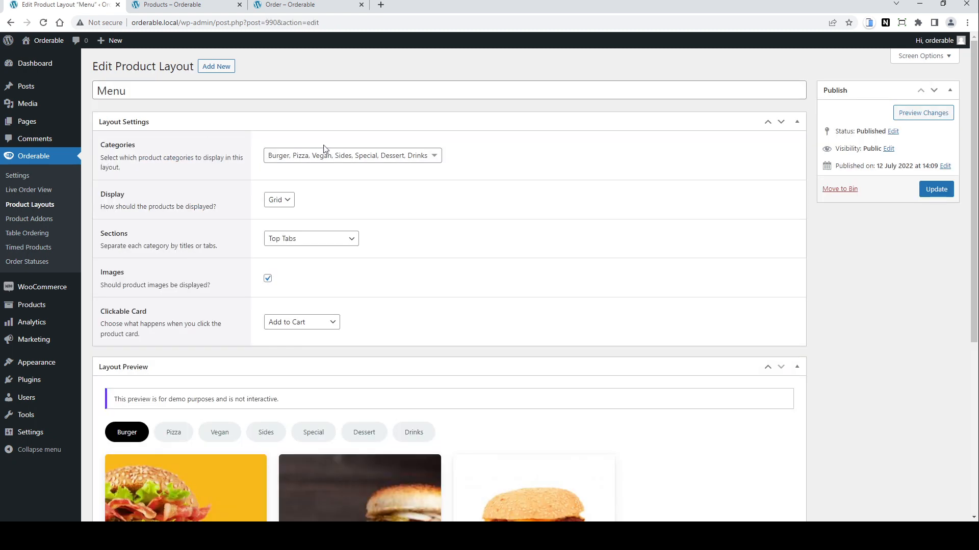
pyautogui.click(436, 157)
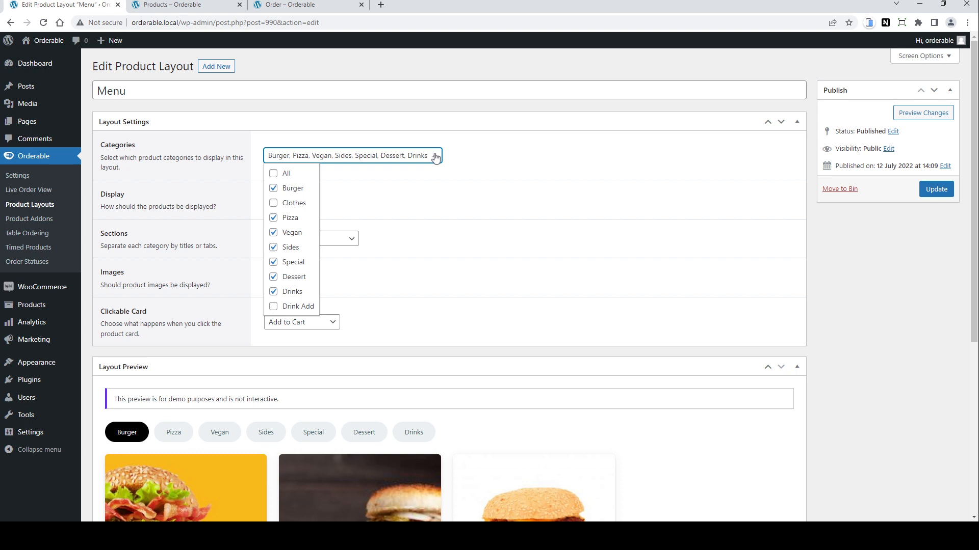
pyautogui.click(275, 175)
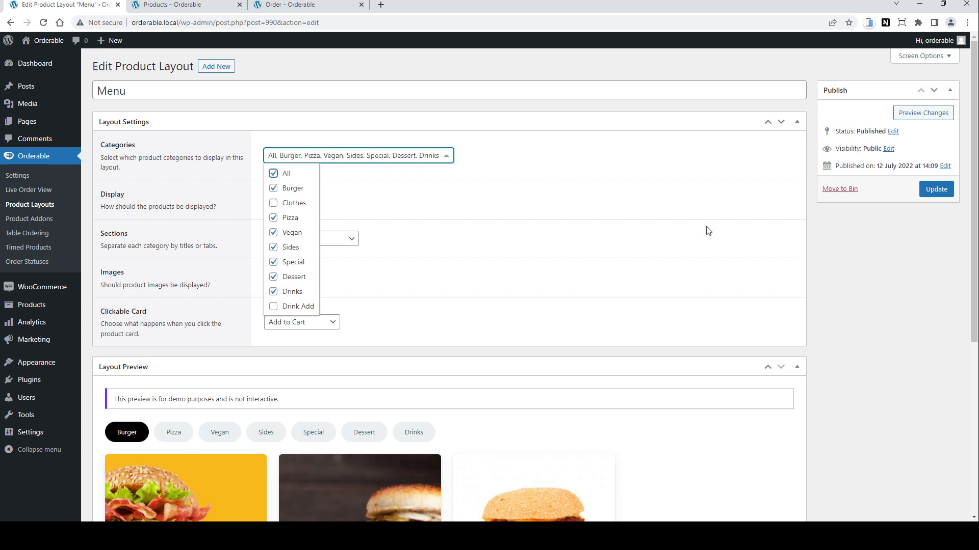
pyautogui.click(937, 190)
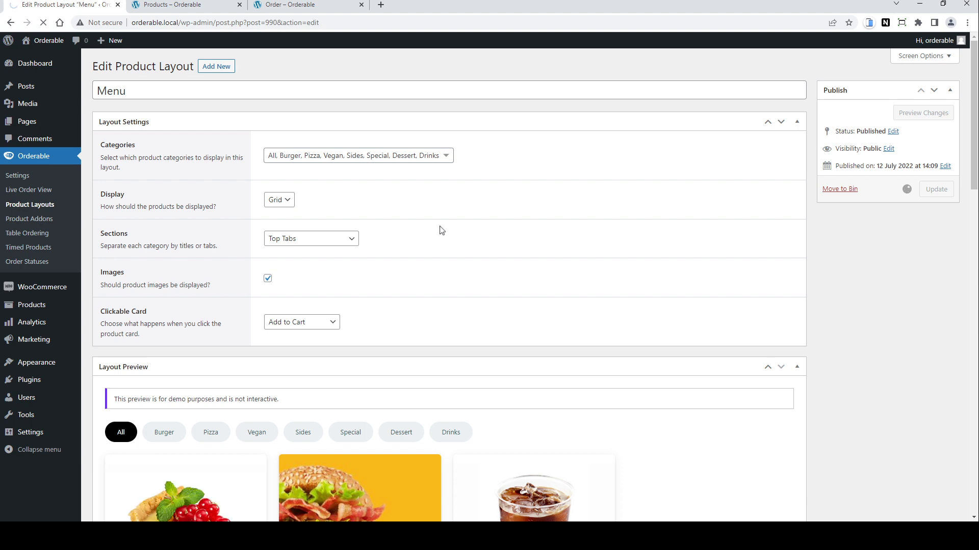
# Step: Reload the order page to check the new All tab
pyautogui.click(290, 4)
pyautogui.click(44, 22)
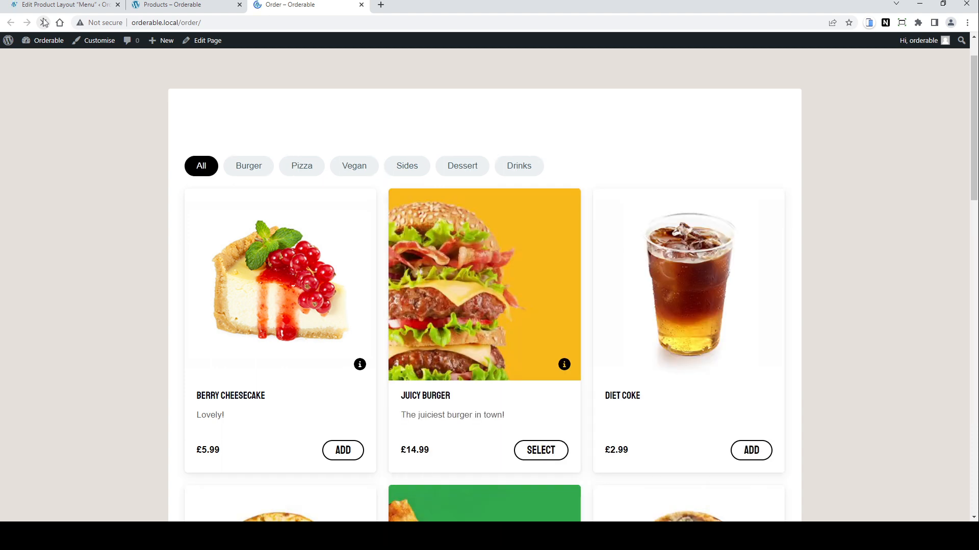
pyautogui.click(44, 22)
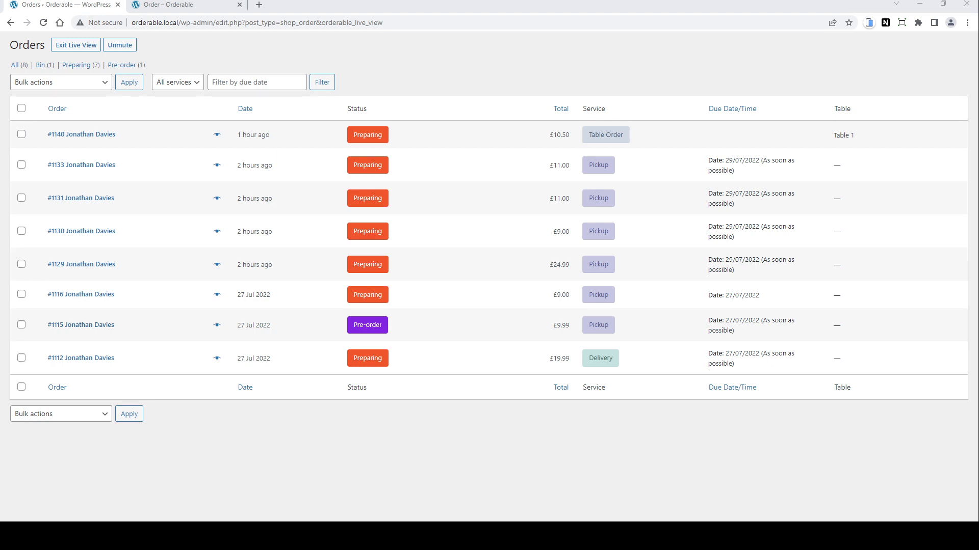
# Step: Search the plugin directory for code snippets and activate the Code Snippets plugin
pyautogui.click(85, 49)
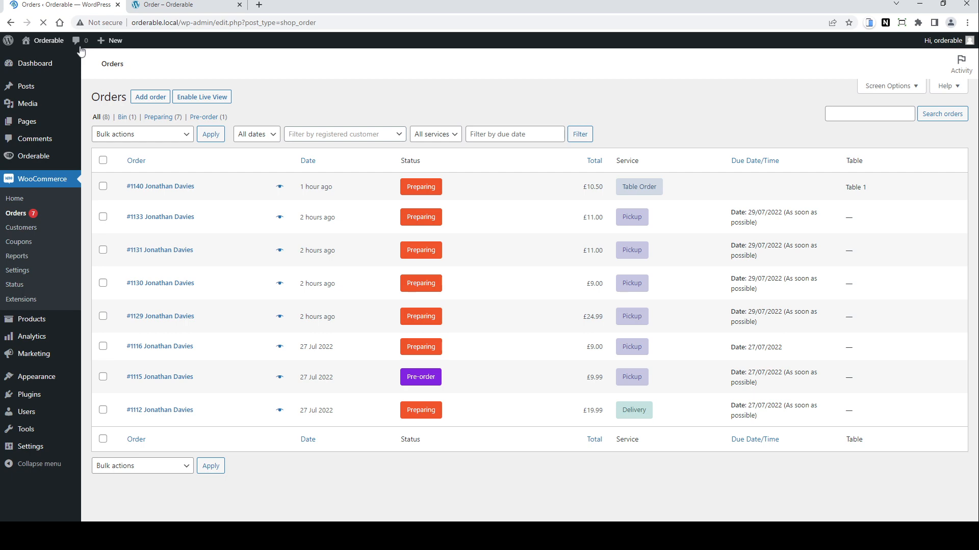
pyautogui.click(101, 413)
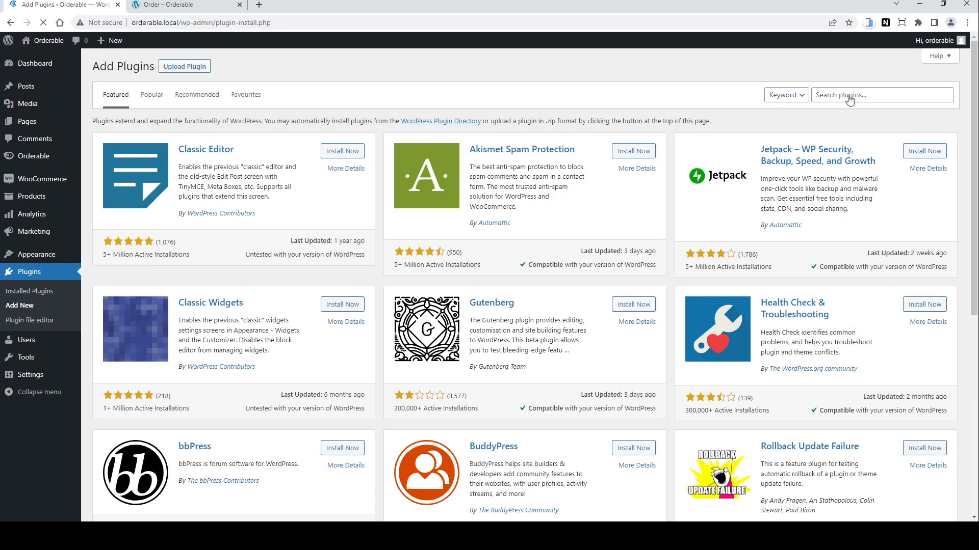
pyautogui.click(868, 94)
pyautogui.write('cod')
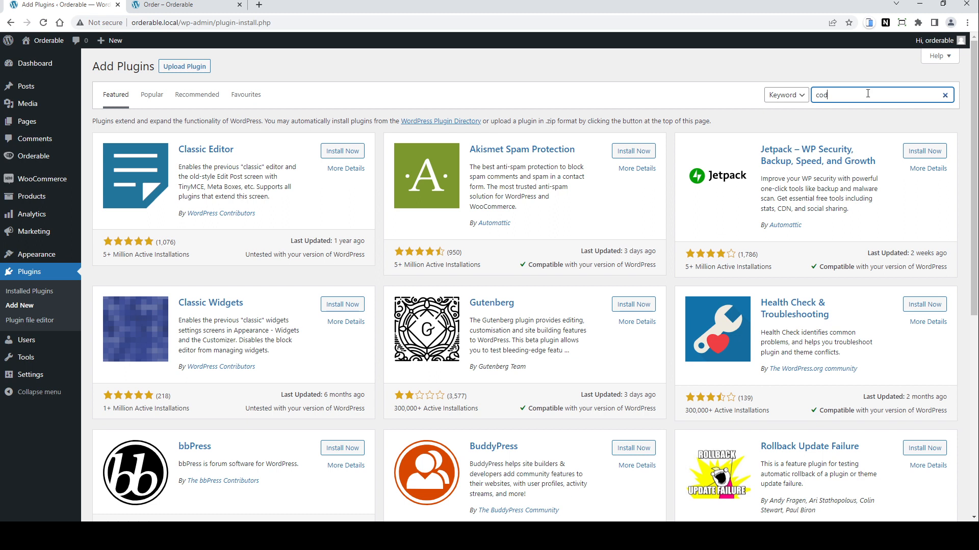
pyautogui.write('e snipp')
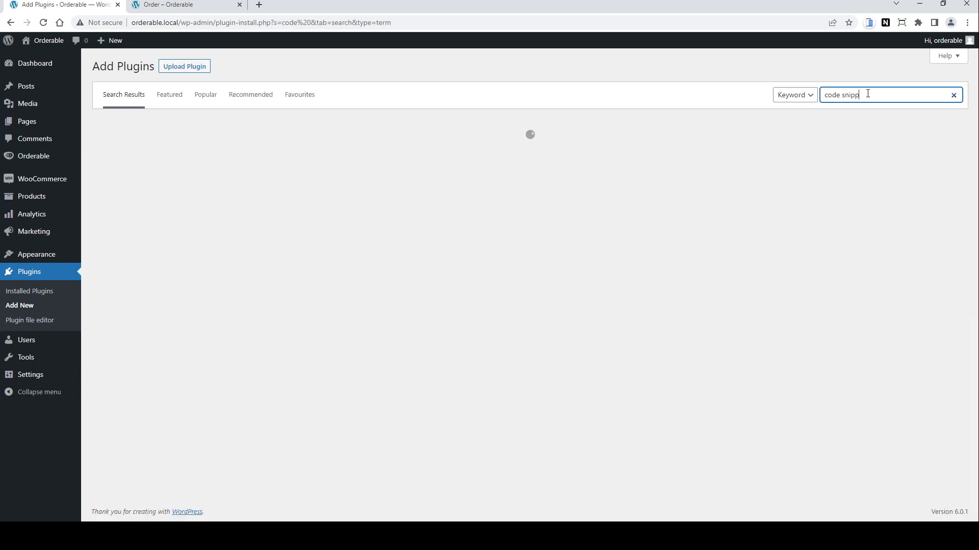
pyautogui.write('ets')
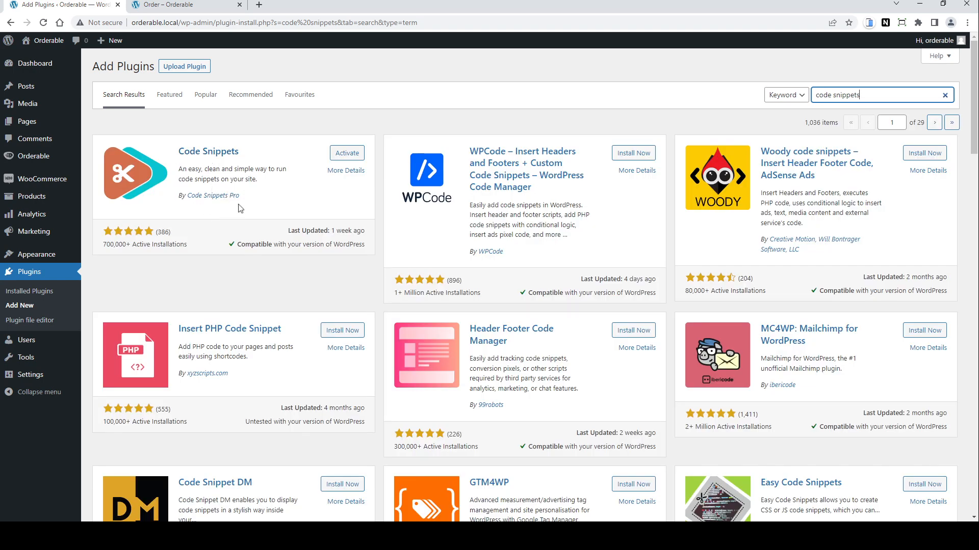
pyautogui.click(353, 154)
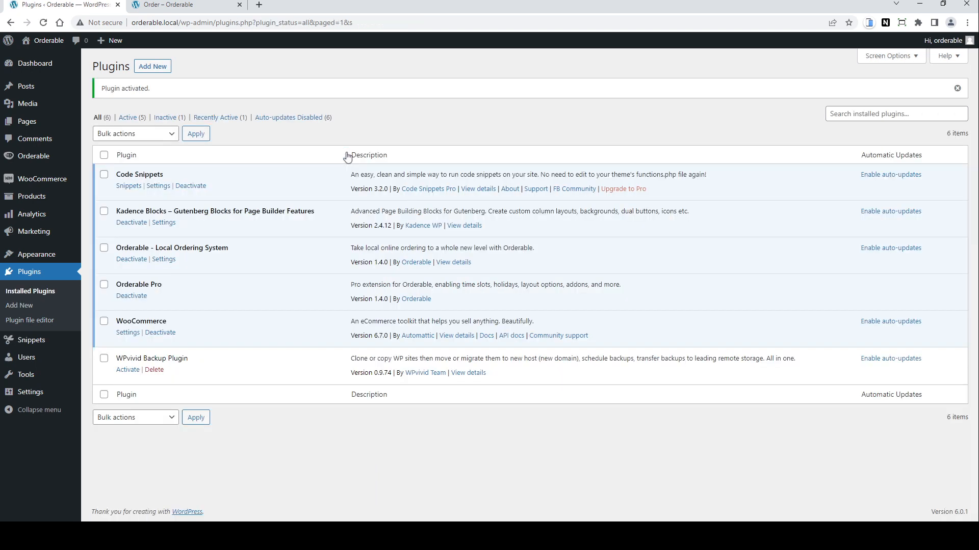
# Step: Add a new snippet titled Change Order Status
pyautogui.click(129, 186)
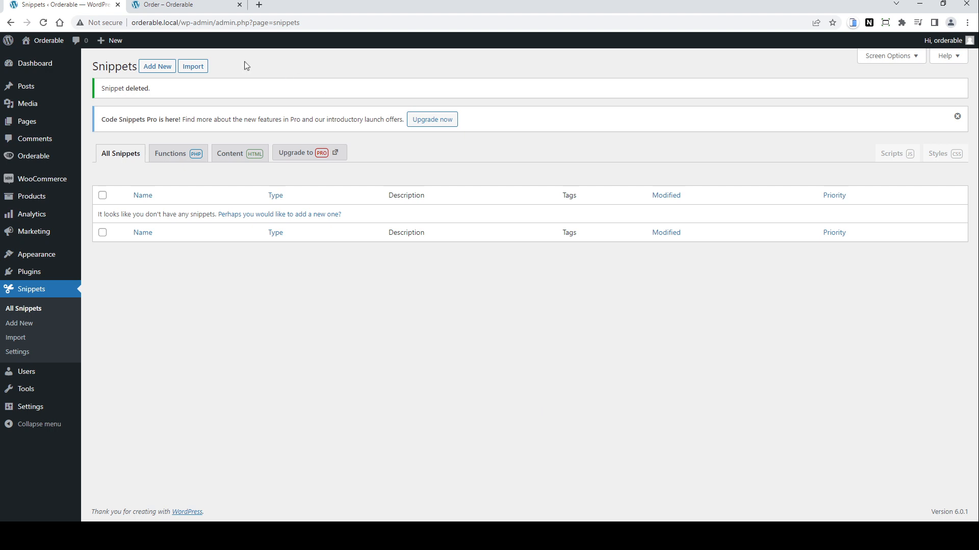
pyautogui.click(158, 66)
pyautogui.write('C')
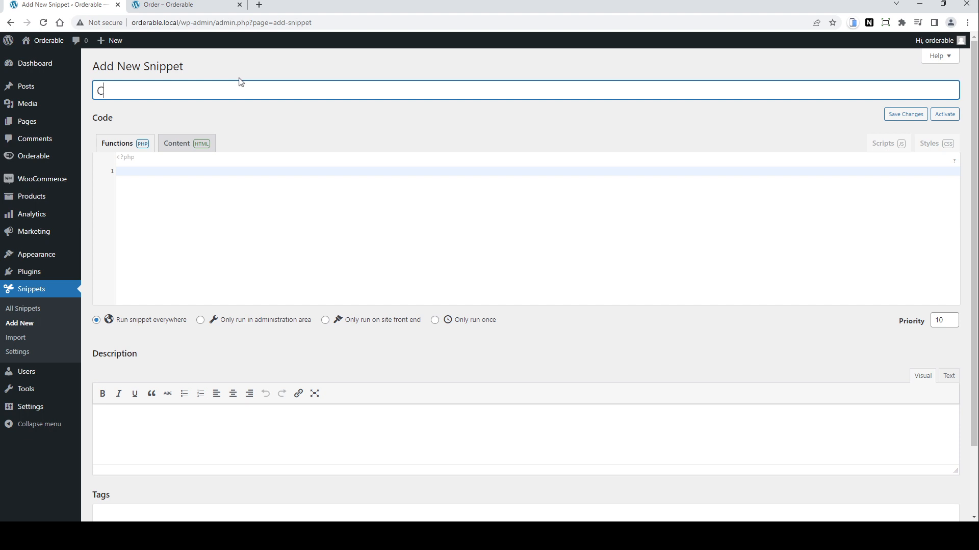
pyautogui.write('hange Order Status')
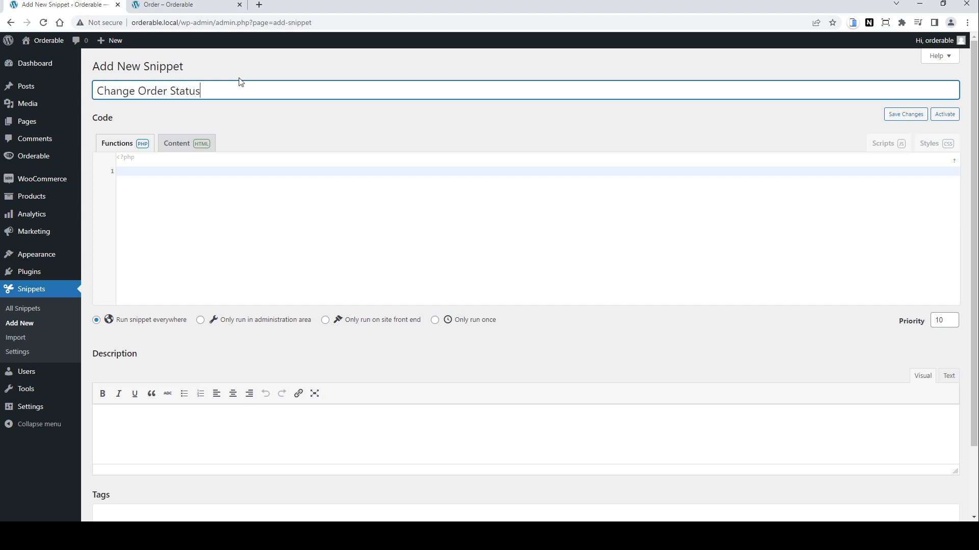
# Step: Paste the auto pre-order status PHP code into the snippet, then save and activate it
pyautogui.click(424, 245)
pyautogui.write('/** * Auto Pre Order all WooCommerce orders. */ function custom_woocommerce_auto_status_order( $order_id ) {     if ( ! $order_id ) {         return;     }      $order = wc_get_order( $order_id );     if( \'processing\'== $order->get_status() ) {          $nowtime = date("Y-m-d H:i:s");                                // Today\'s date and time         $date = date(\'Y-m-d H:i:s\', strtotime($nowtime . \' + 24 hours\'));               // Add 24 hours to today\'s date and time         $orderBy = date(\'Y-m-d H:i:s\' , $order->get_meta( \'_orderable_order_timestamp\' ));  // Orderable delivery timestamp          if ($orderBy > $date) {             $order->update_status( \'pre-order\' );                      // If order is over 24hrs then set as a pre-order         }         else {             $order->update_status( \'processing\' );                     // else set as Order -processing         }      } }  add_action( \'woocommerce_thankyou\', \'custom_woocommerce_auto_status_order\' );')
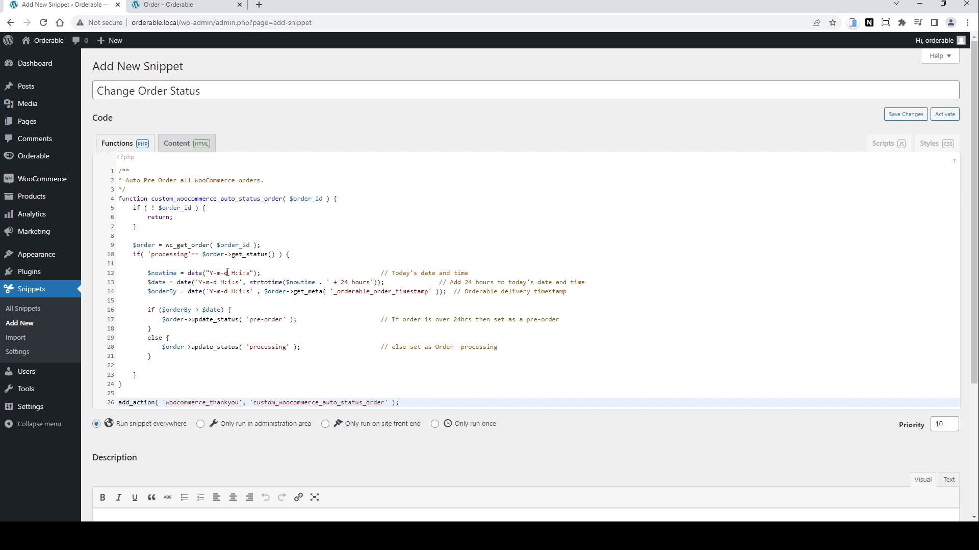
pyautogui.scroll(-1, 133, 386)
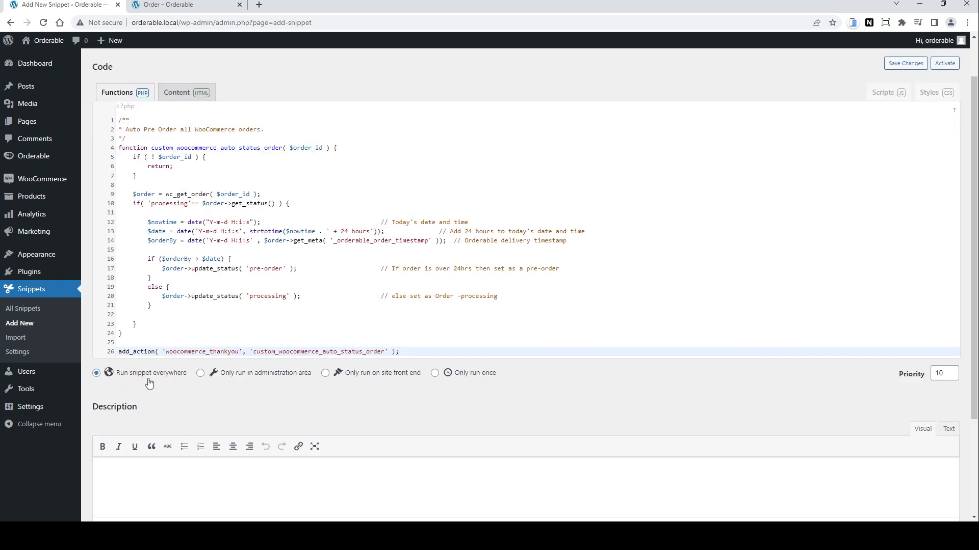
pyautogui.scroll(-3, 259, 405)
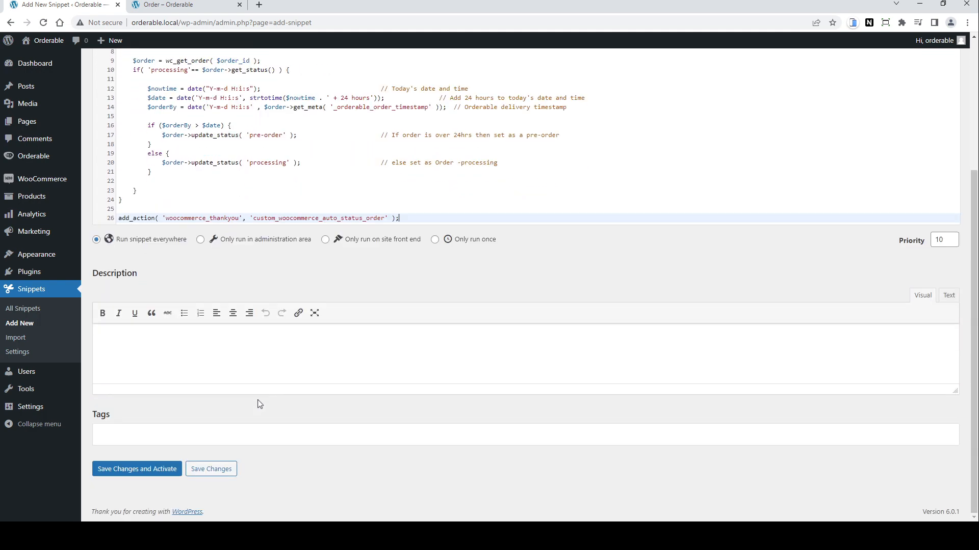
pyautogui.click(152, 469)
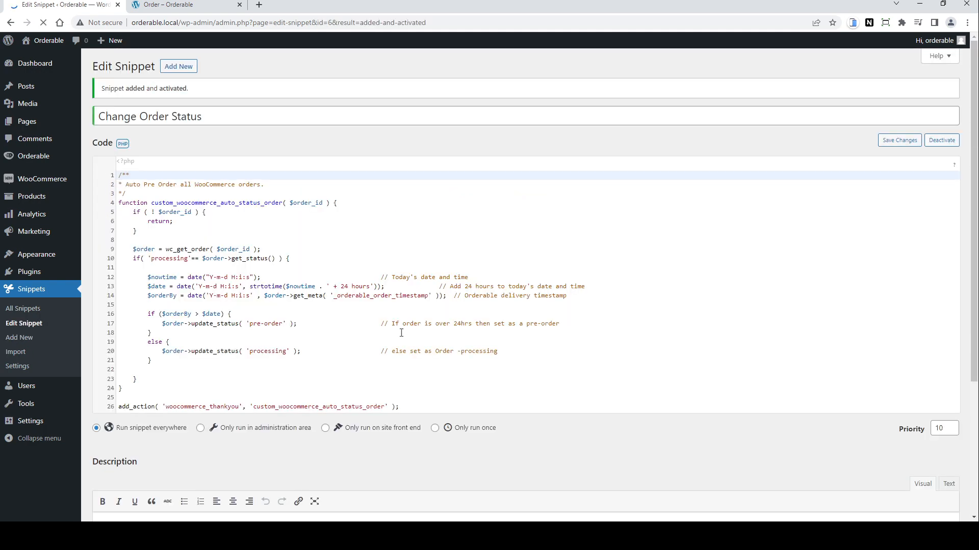
# Step: Add a Juicy Burger with Pickles extra and Hot Sauce to the cart from the Burger tab
pyautogui.click(177, 6)
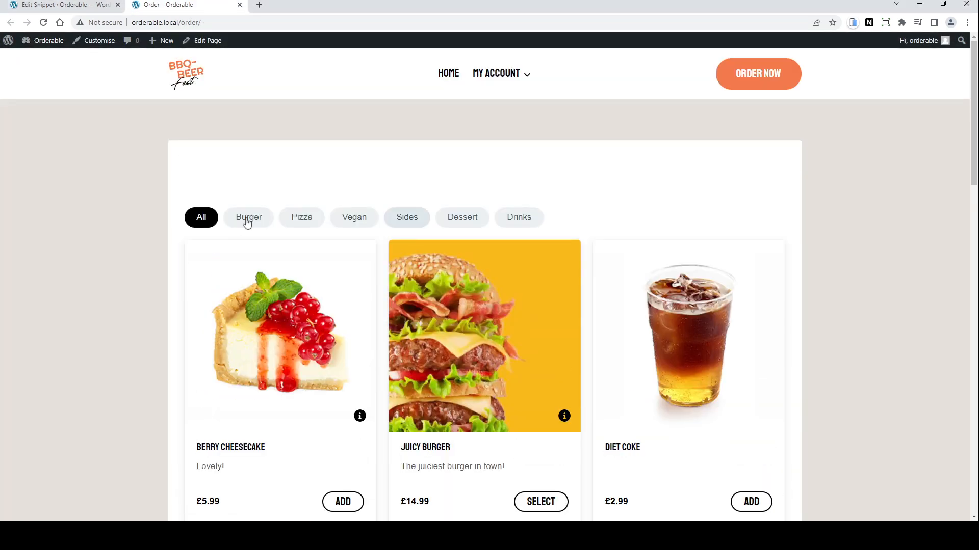
pyautogui.click(249, 210)
pyautogui.scroll(-2, 716, 271)
pyautogui.click(339, 427)
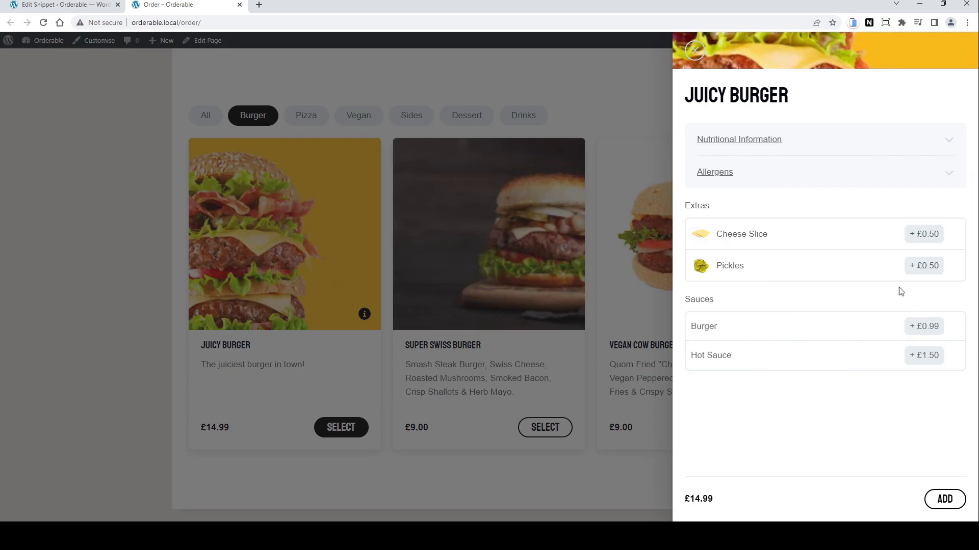
pyautogui.click(923, 266)
pyautogui.click(745, 357)
pyautogui.click(945, 499)
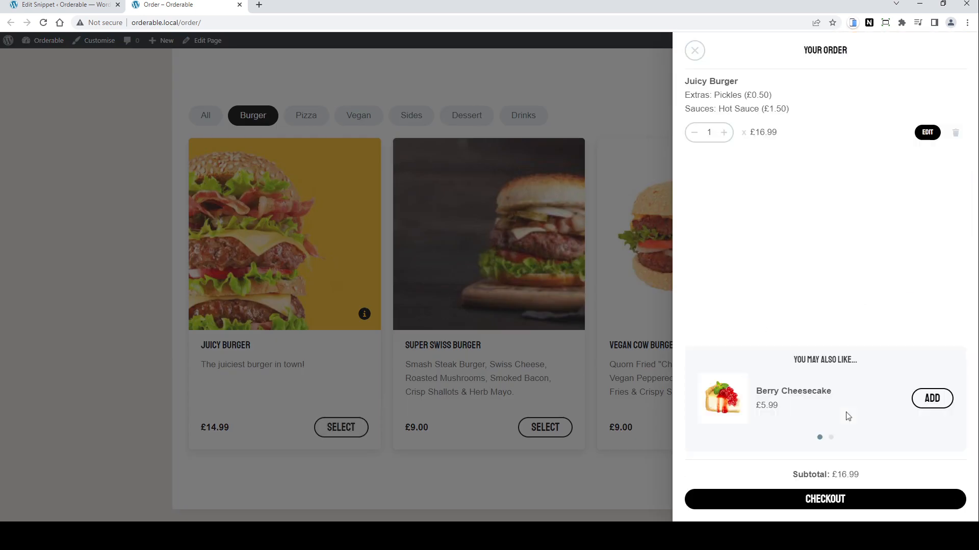
# Step: Add the suggested Triple Cooked Chips to the order and proceed to checkout
pyautogui.click(831, 438)
pyautogui.click(920, 407)
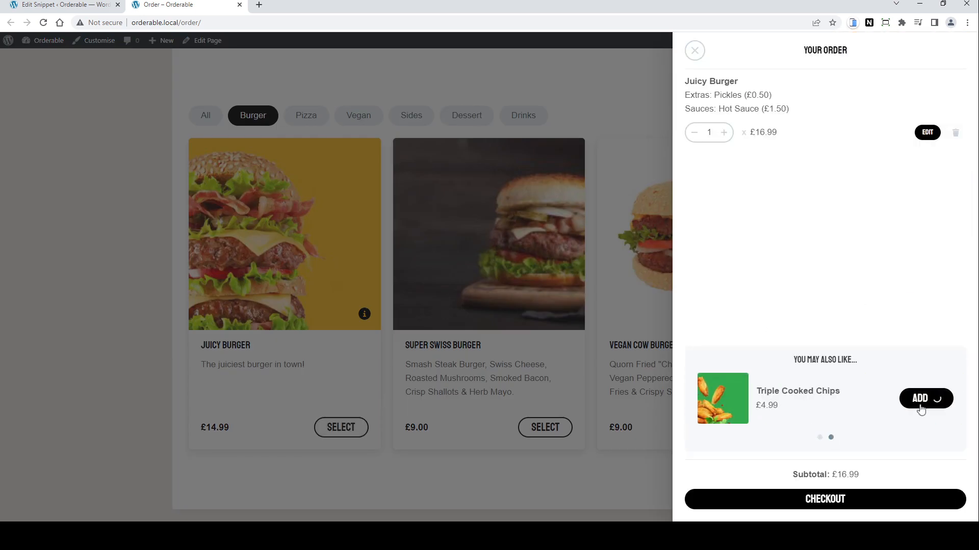
pyautogui.click(836, 505)
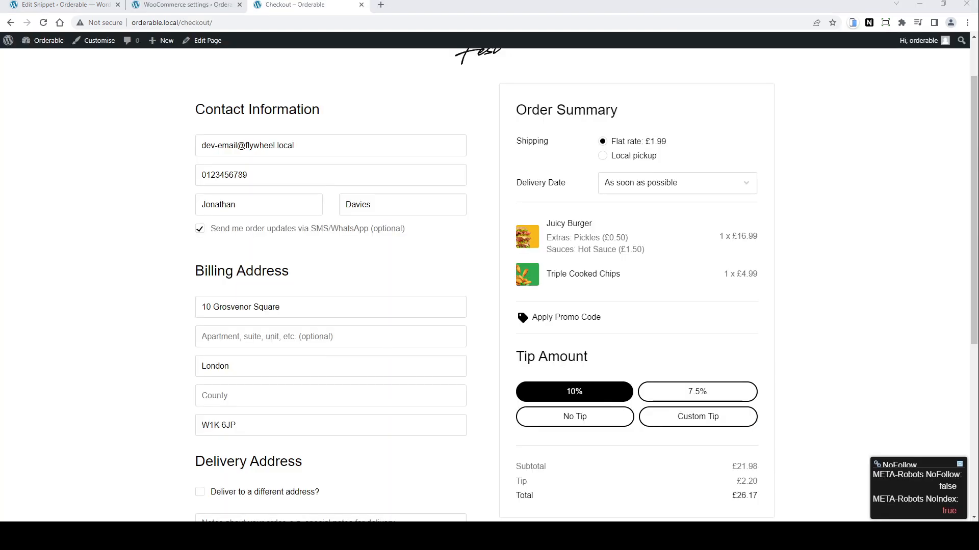
# Step: Choose Local pickup shipping and place the order
pyautogui.click(603, 156)
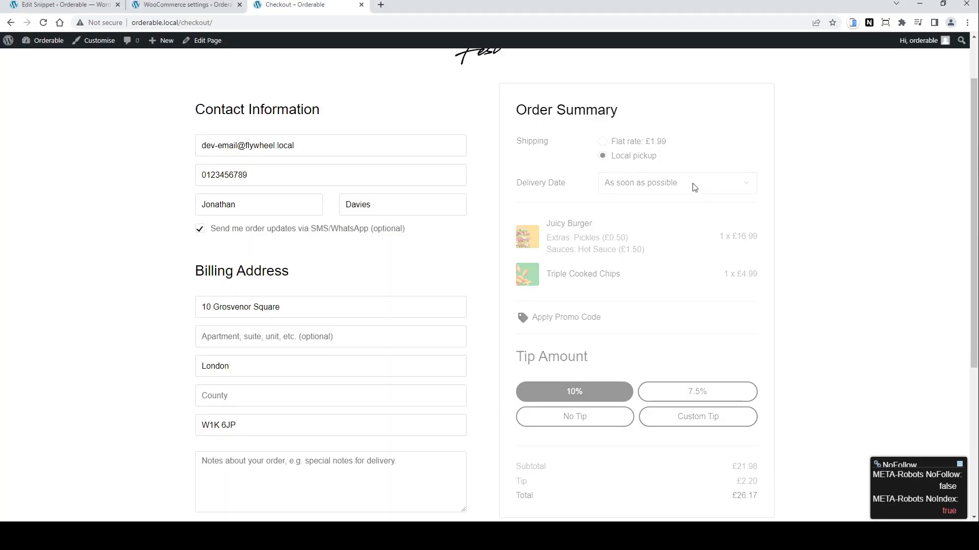
pyautogui.scroll(-5, 824, 345)
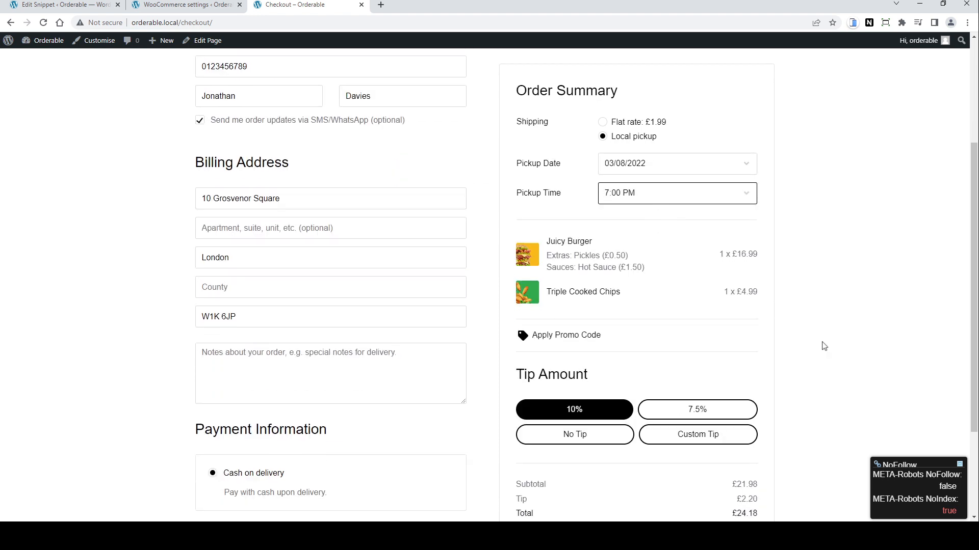
pyautogui.click(335, 456)
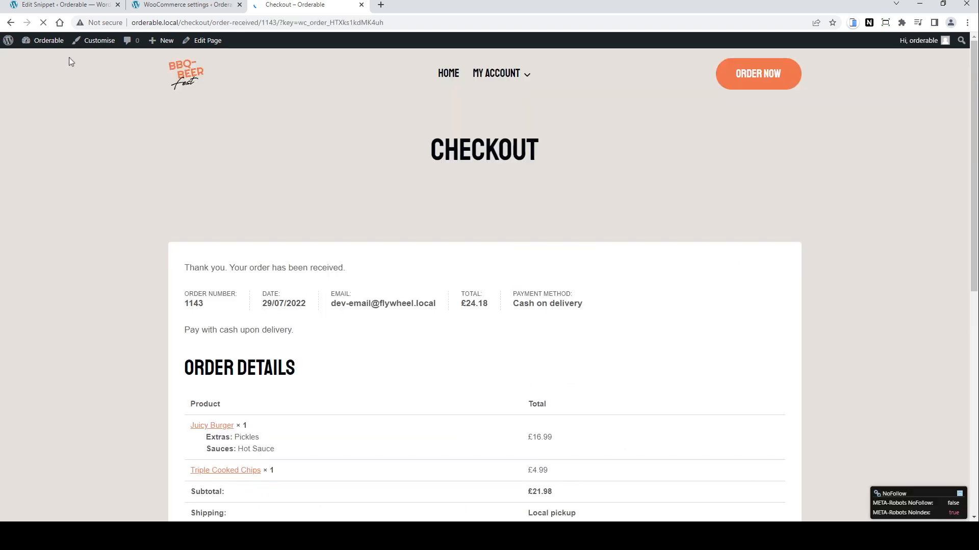
# Step: Check the live orders view for the newly placed order's status
pyautogui.click(61, 5)
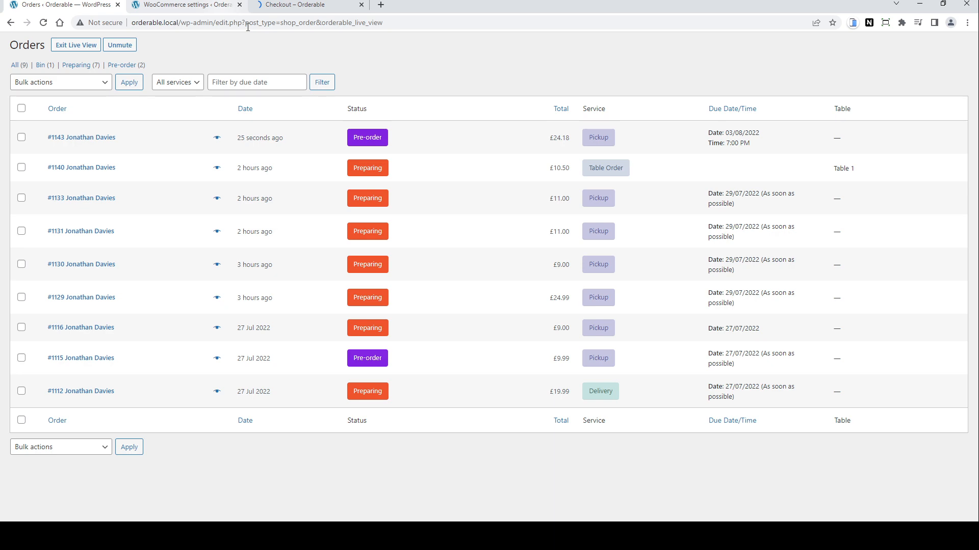
pyautogui.click(239, 5)
pyautogui.click(68, 6)
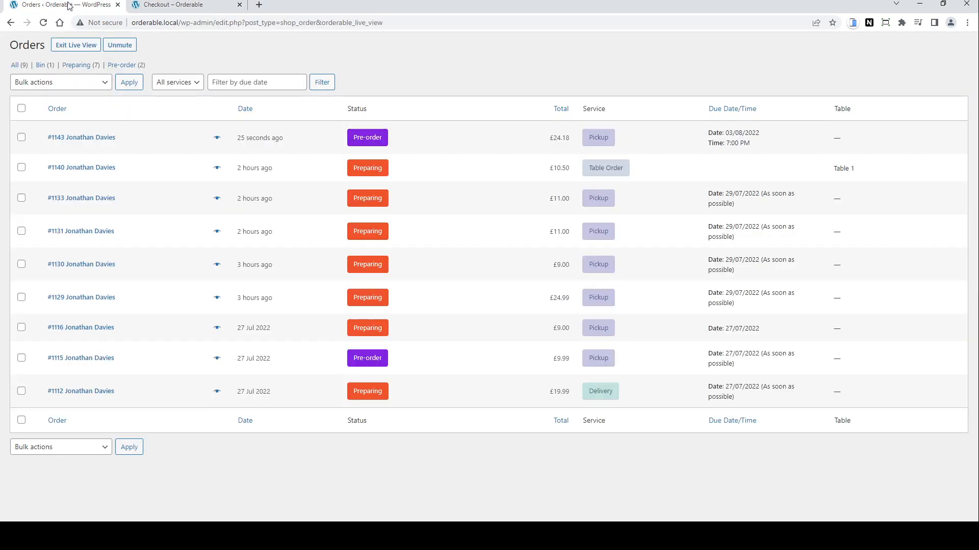
# Step: Check out a Berry Cheesecake for local pickup today with No Tip and place the order
pyautogui.click(176, 5)
pyautogui.click(769, 75)
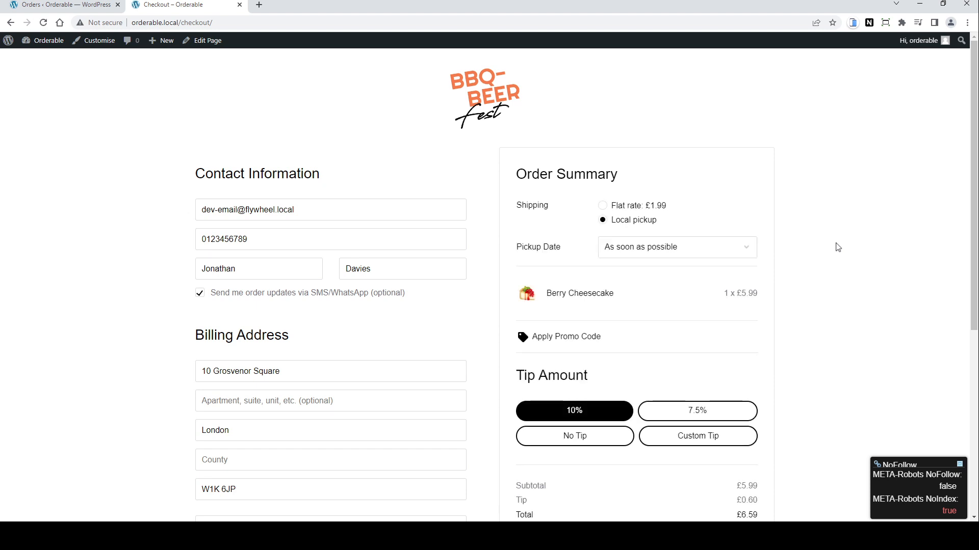
pyautogui.scroll(-1, 838, 247)
pyautogui.click(644, 199)
pyautogui.click(645, 240)
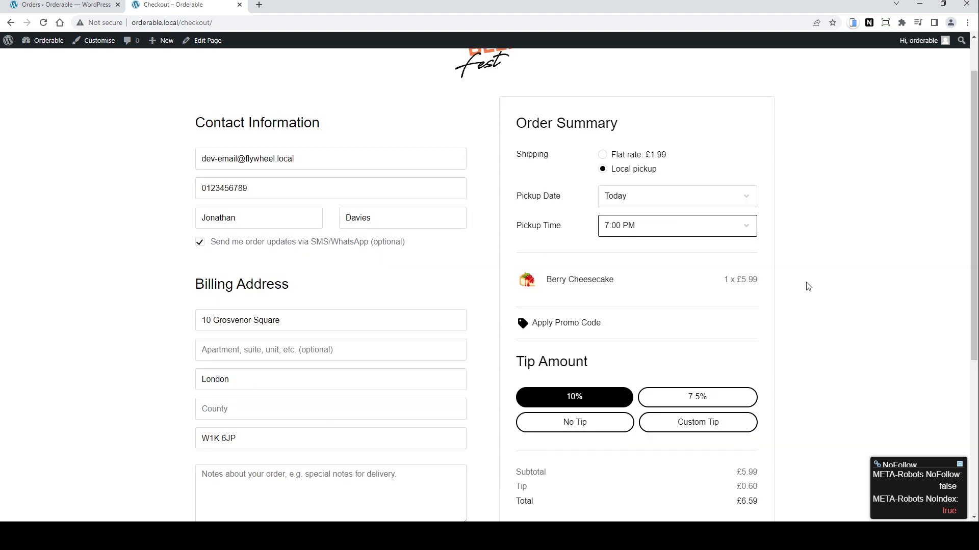
pyautogui.scroll(-3, 808, 287)
pyautogui.click(568, 390)
pyautogui.scroll(-1, 461, 324)
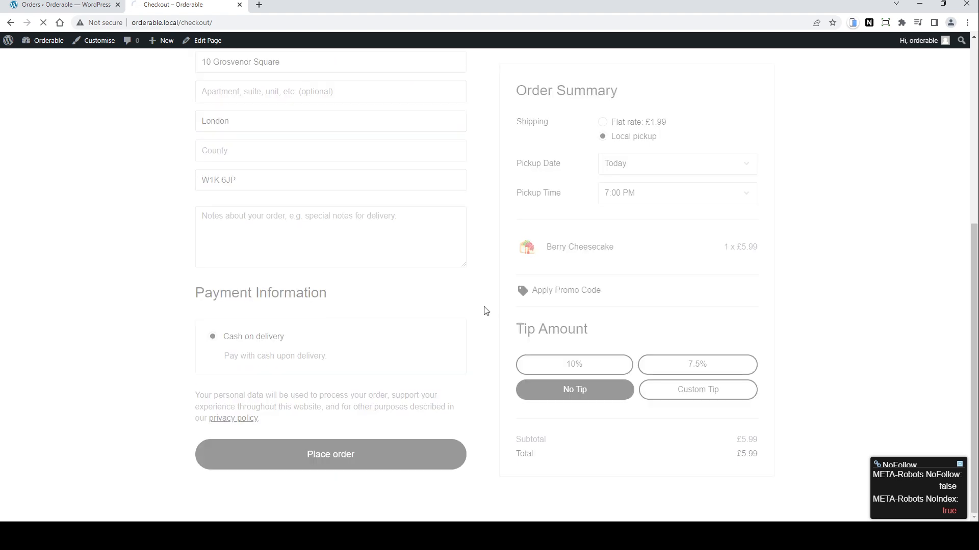
# Step: Open the preview of order #1144 in the live orders view, then close it
pyautogui.hotkey('ctrl', '1')
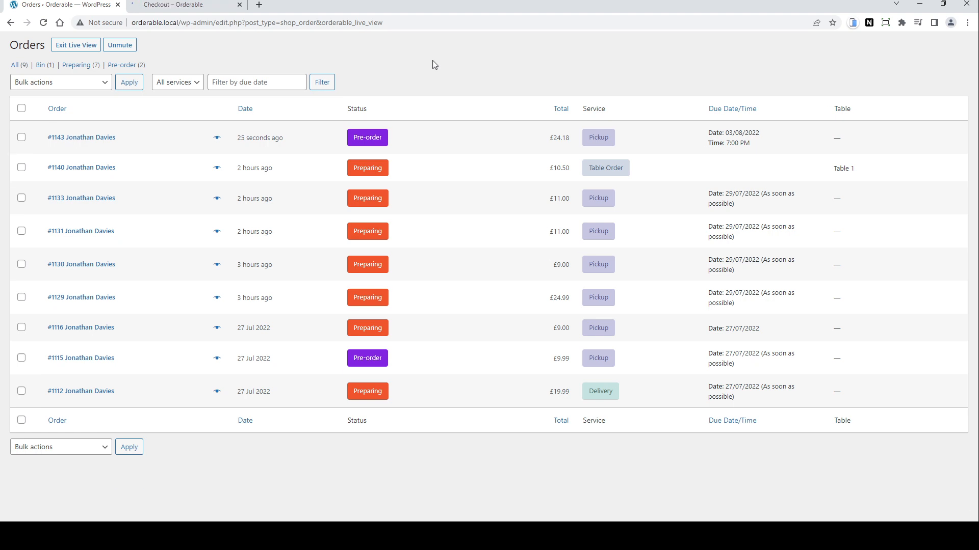
pyautogui.click(214, 138)
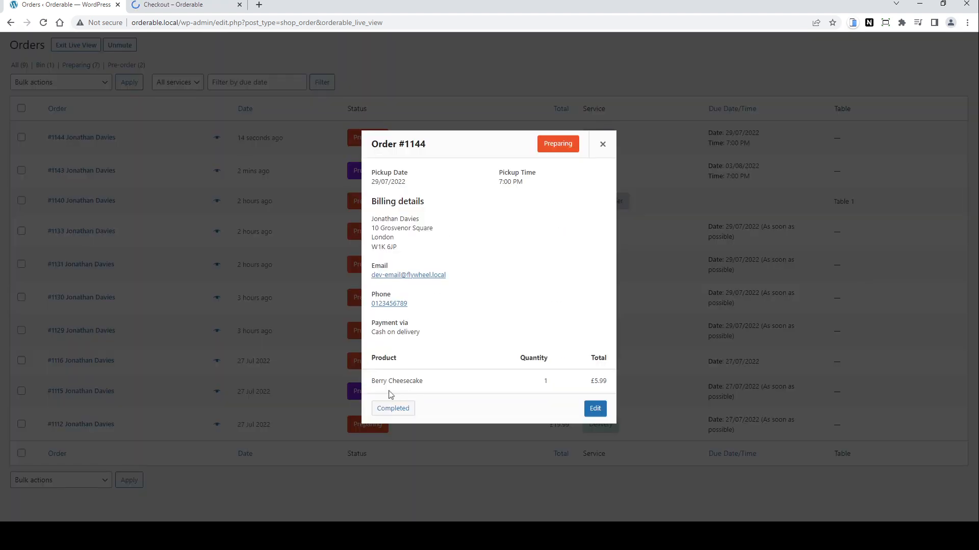
pyautogui.click(604, 143)
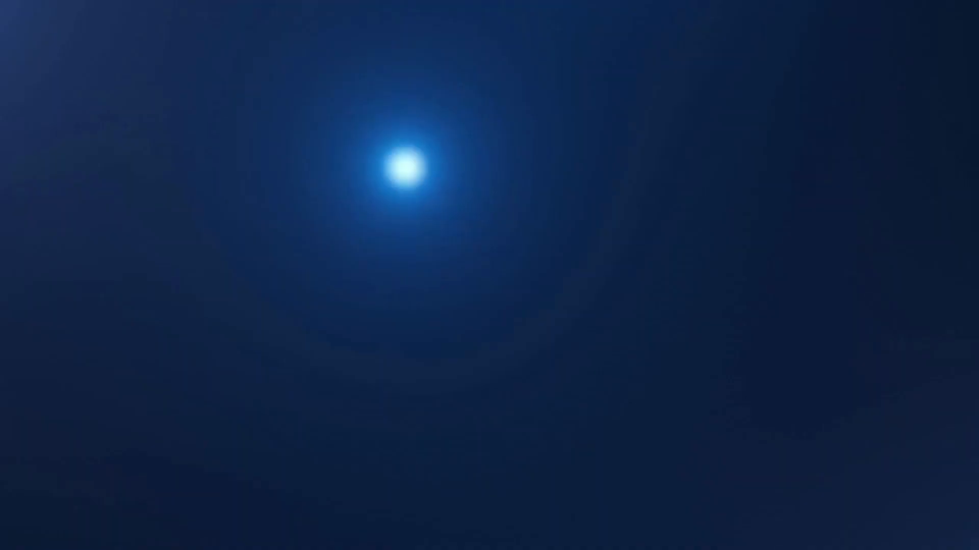